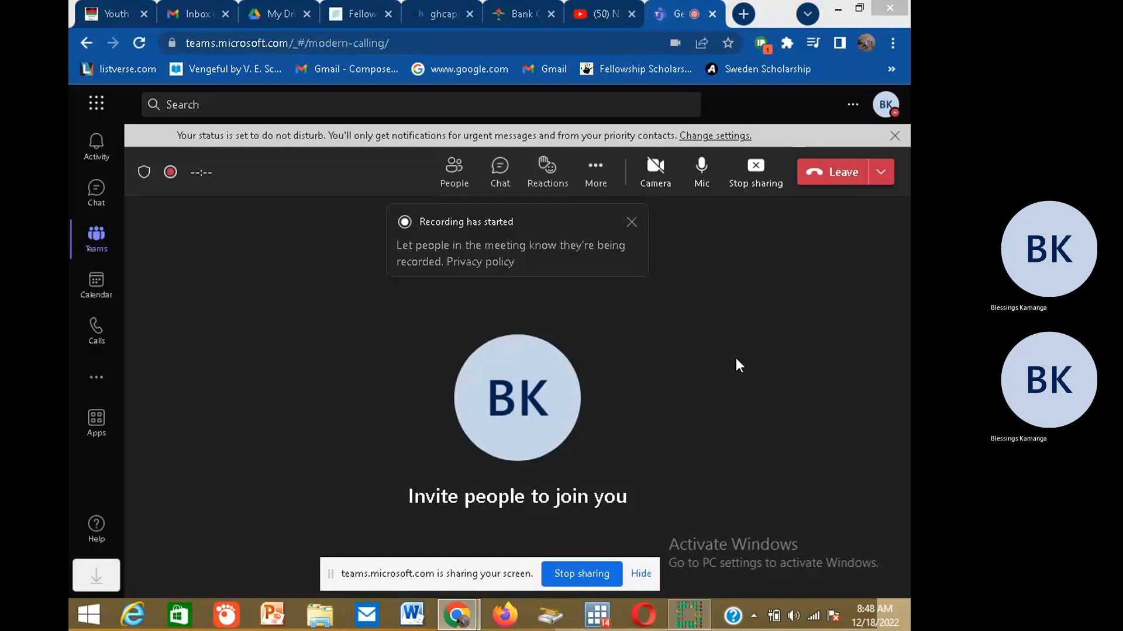
Launch Stata/SE 14.2, allow the StataSE-64.exe file to run, check for updates now and maximize the Stata window
{"action": "left_click", "coordinate": [593, 625]}
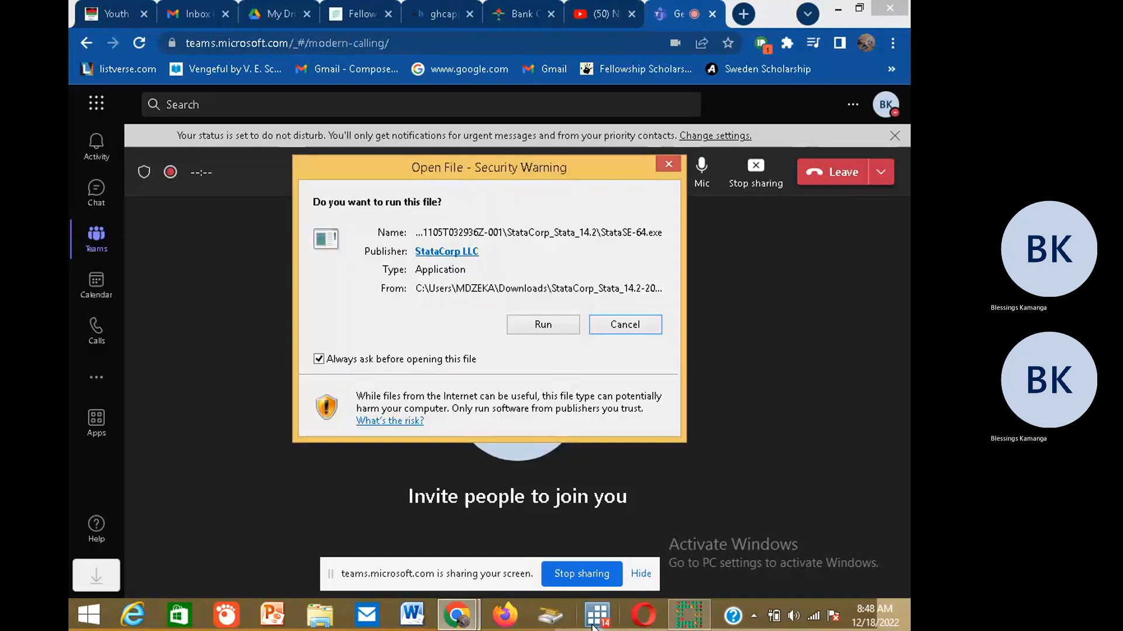
{"action": "left_click", "coordinate": [541, 326]}
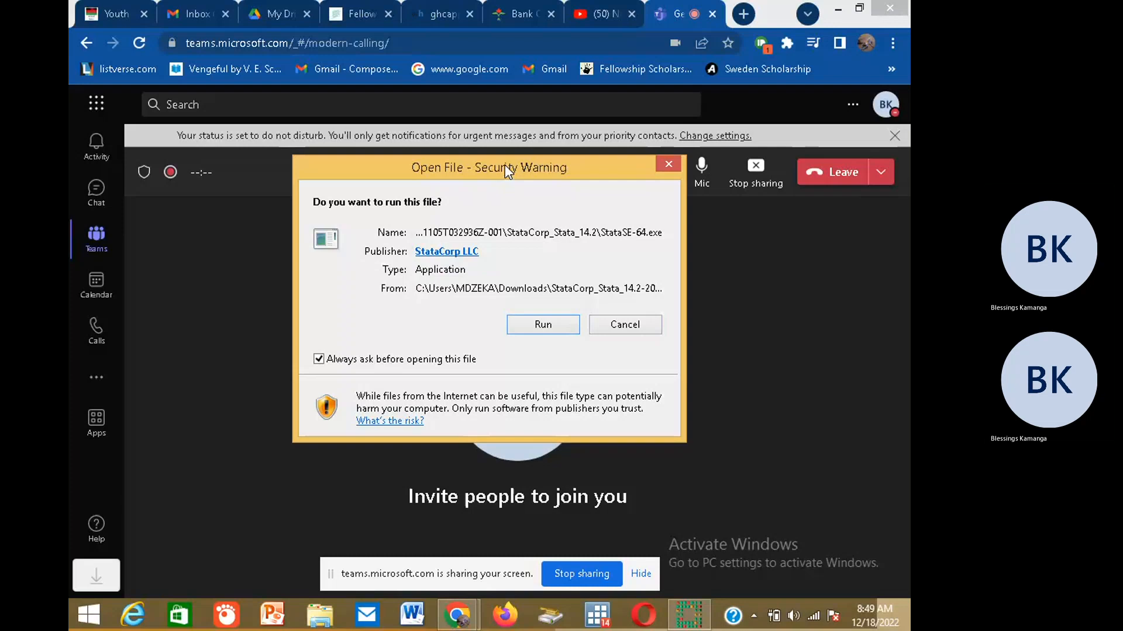
{"action": "left_click_drag", "start_coordinate": [496, 166], "coordinate": [572, 49]}
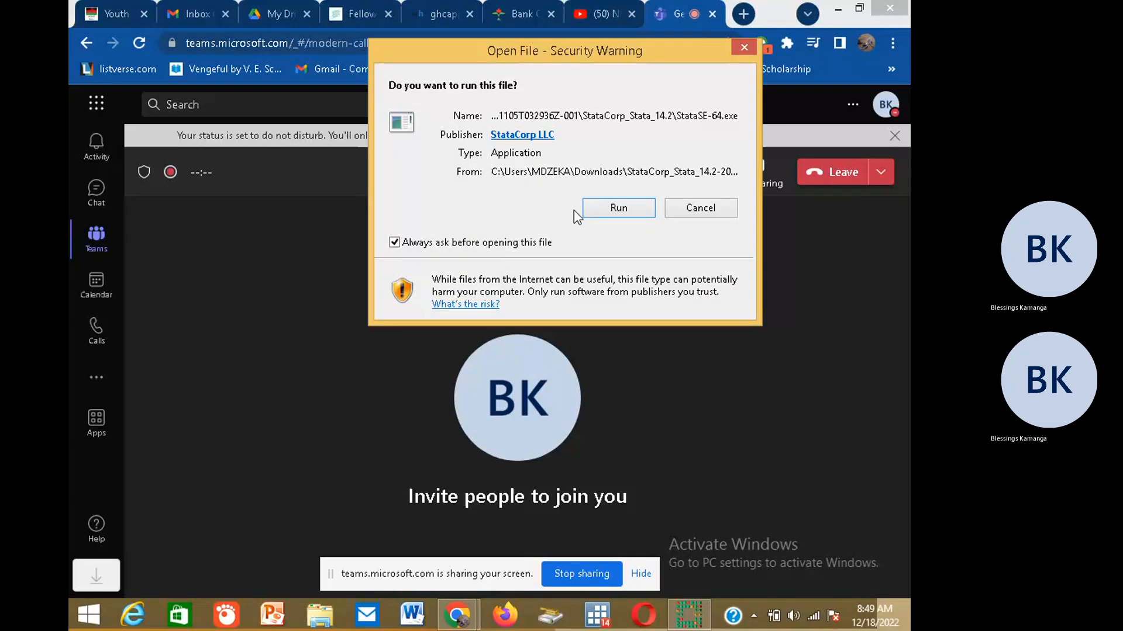
{"action": "left_click", "coordinate": [610, 208]}
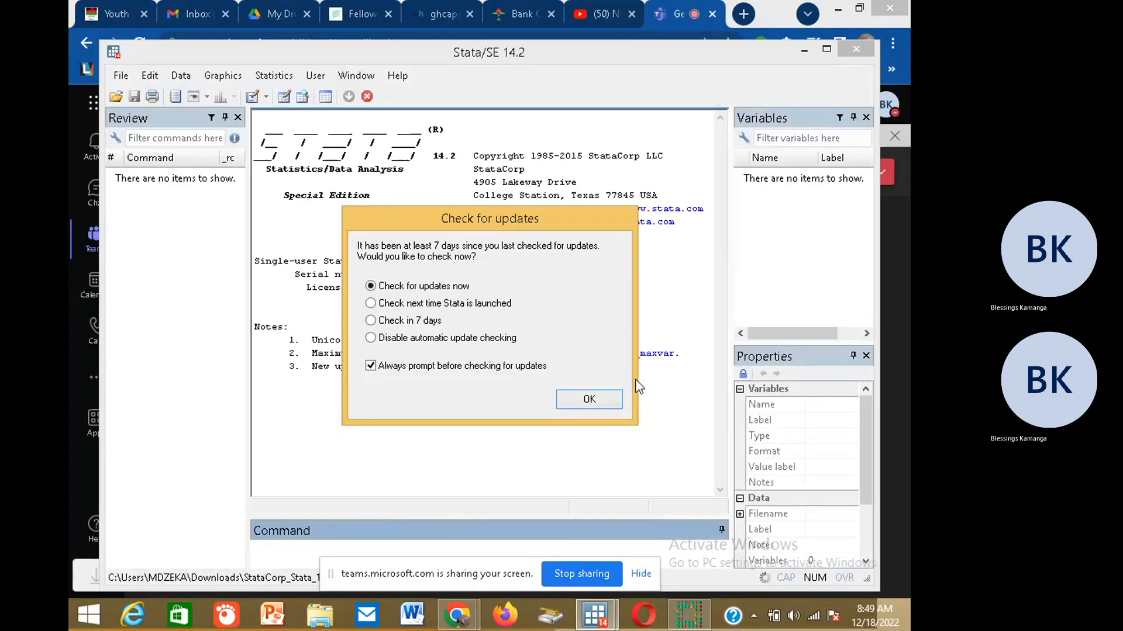
{"action": "left_click", "coordinate": [613, 400]}
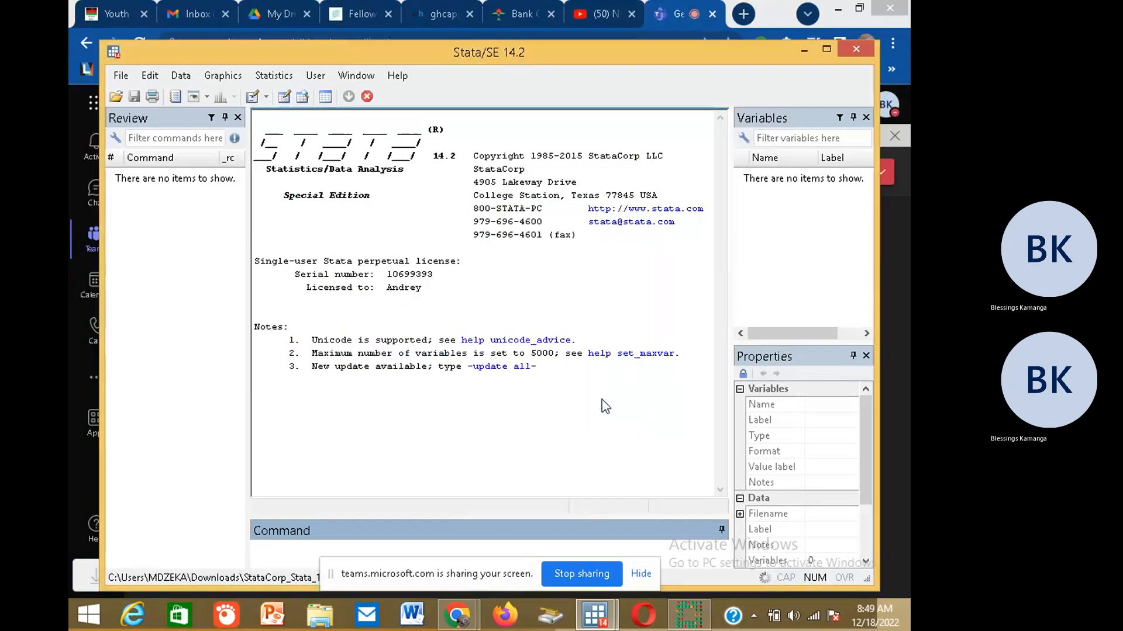
{"action": "left_click", "coordinate": [827, 49]}
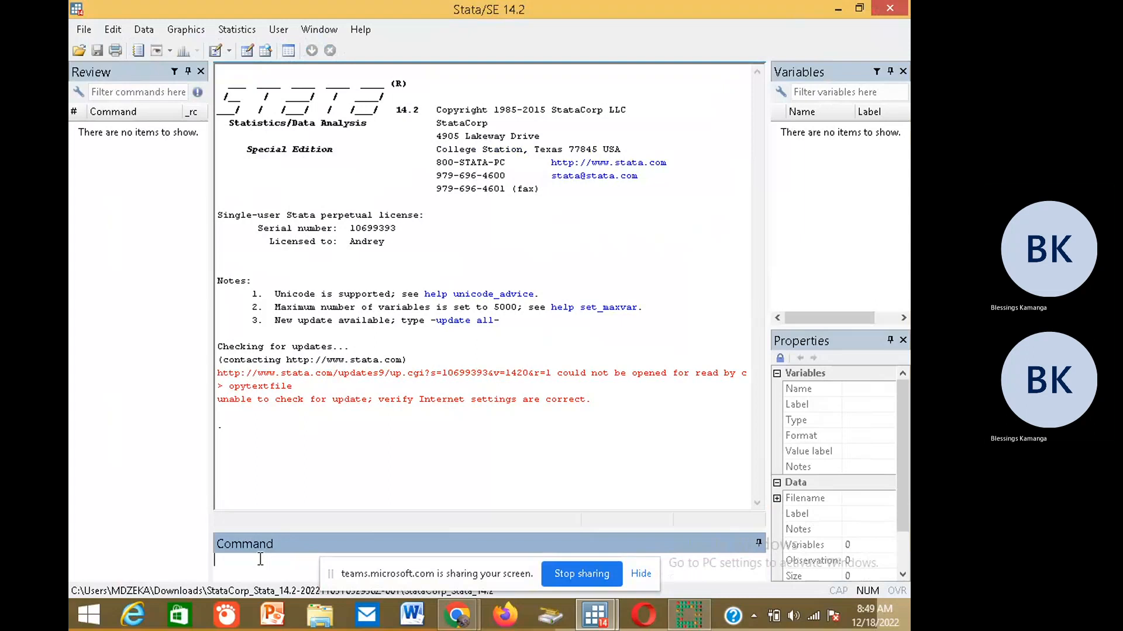
Enter the edit command in the command line without running it
{"action": "type", "text": "edit"}
{"action": "left_click", "coordinate": [873, 629]}
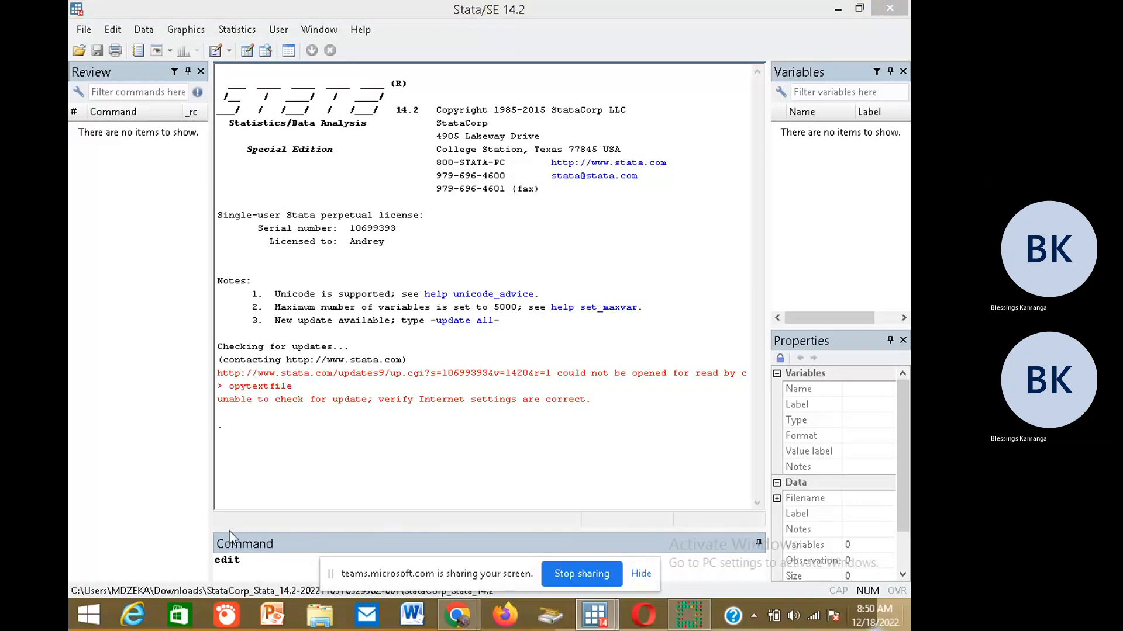
{"action": "left_click", "coordinate": [259, 559]}
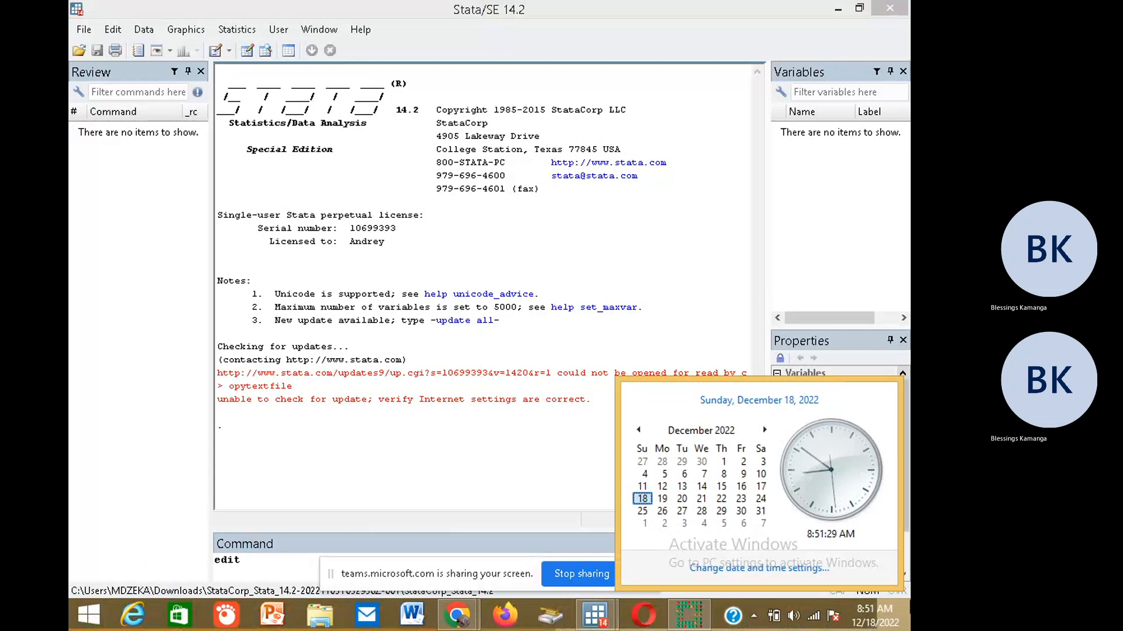
{"action": "left_click", "coordinate": [883, 615]}
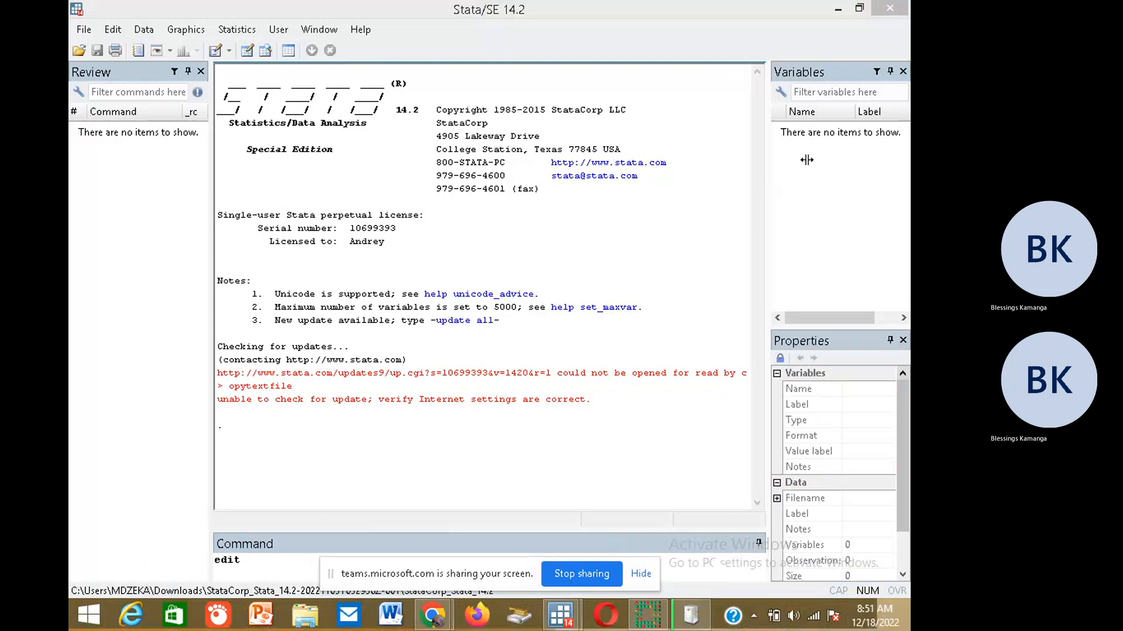
{"action": "left_click", "coordinate": [815, 114]}
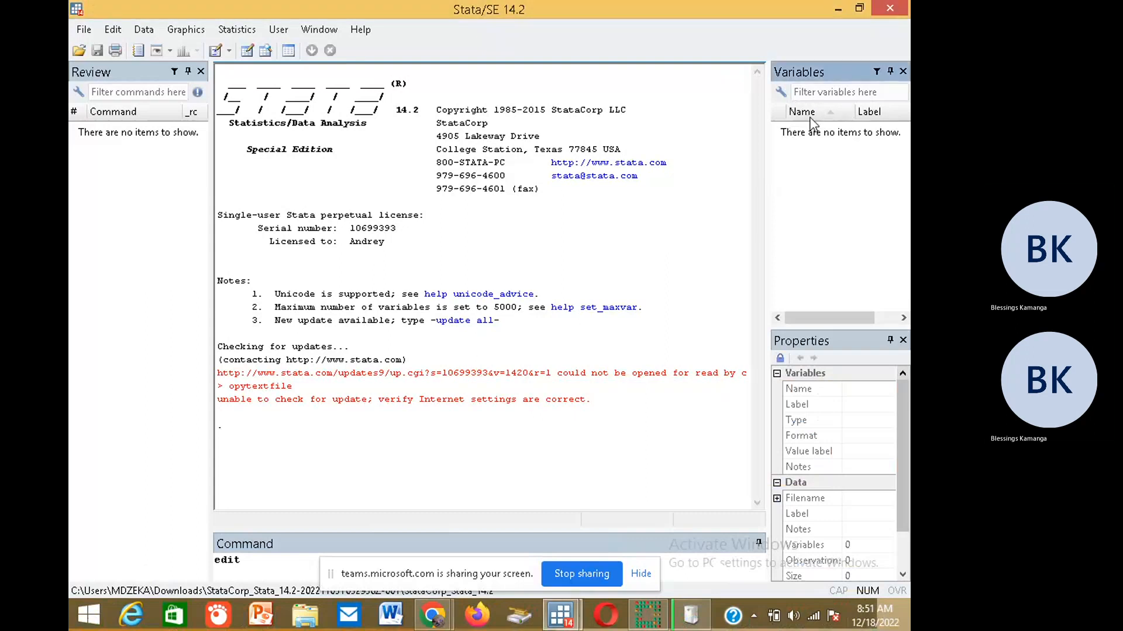
{"action": "left_click", "coordinate": [874, 117]}
{"action": "left_click", "coordinate": [240, 559]}
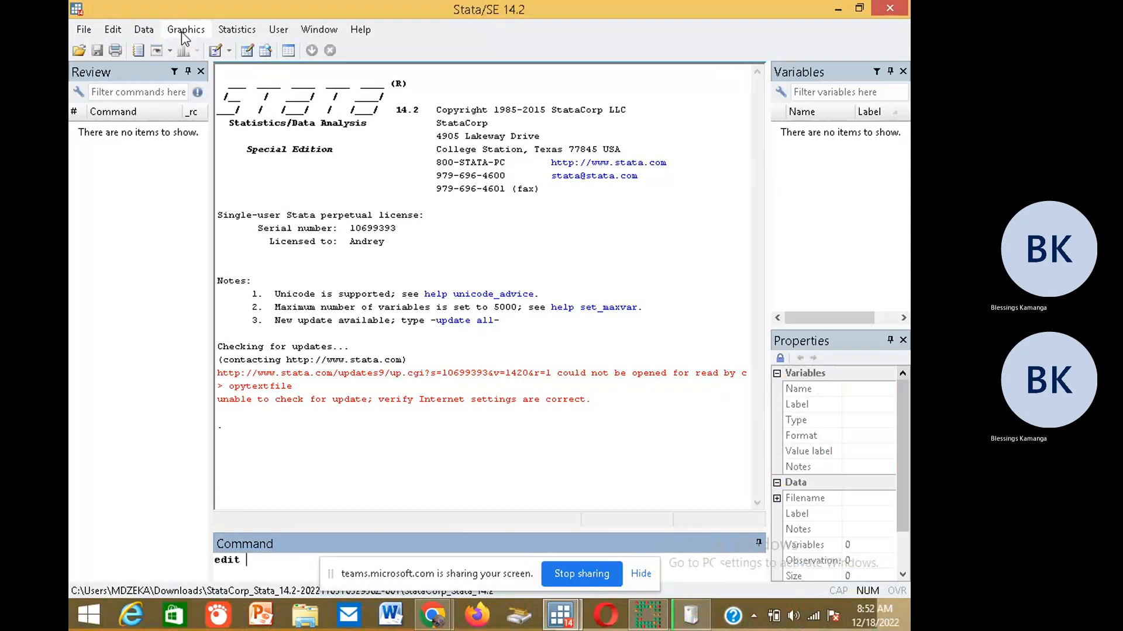
{"action": "left_click", "coordinate": [316, 35]}
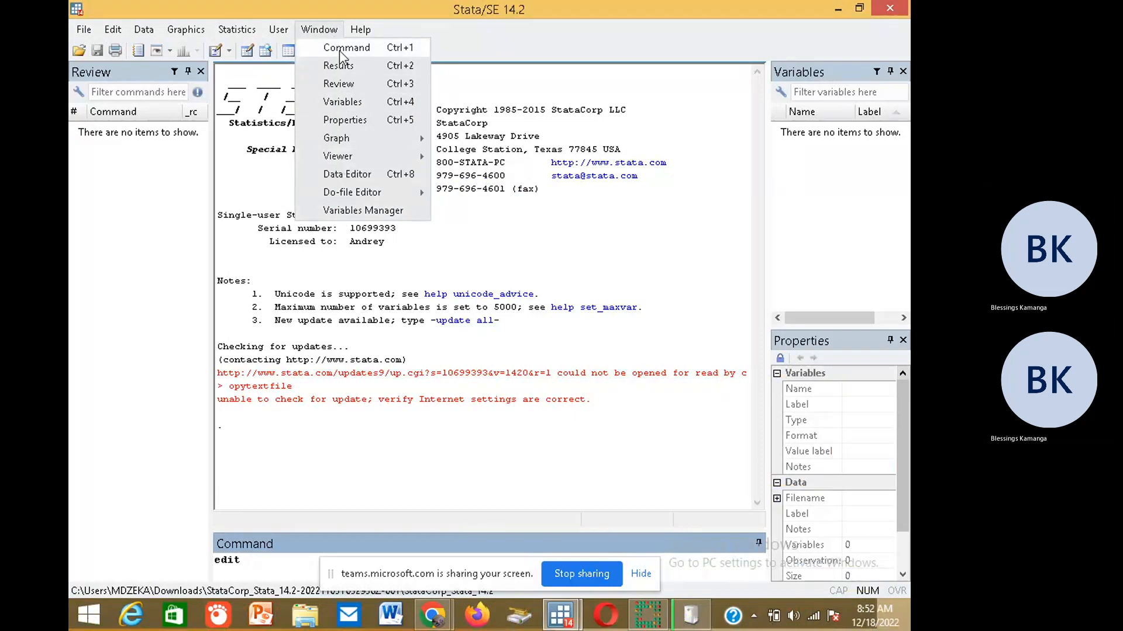
{"action": "mouse_move", "coordinate": [345, 193]}
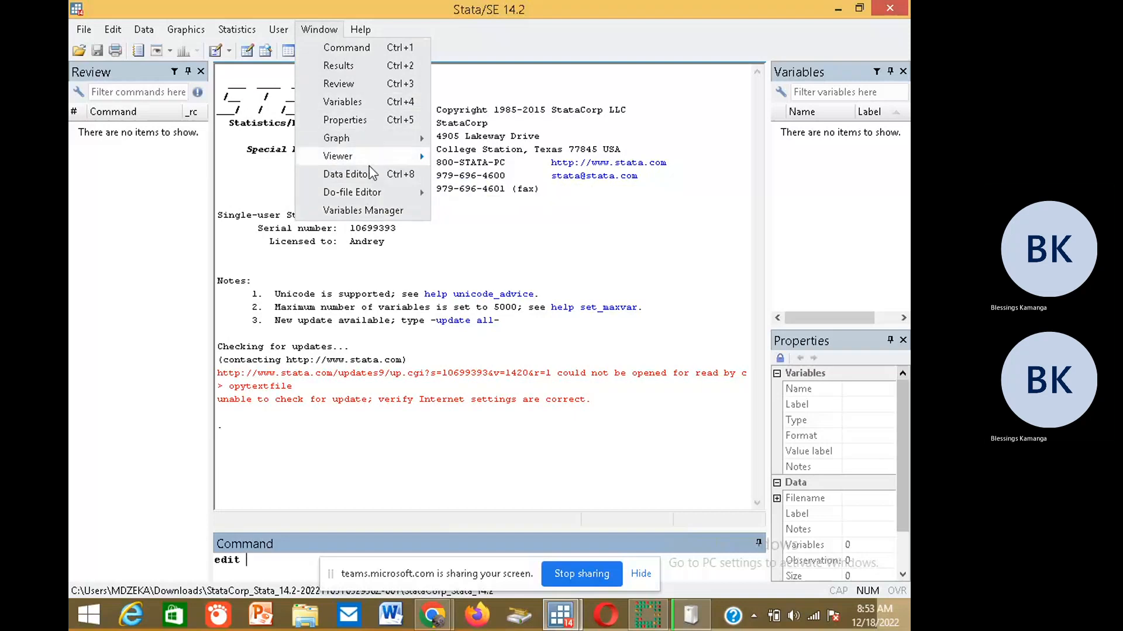
{"action": "mouse_move", "coordinate": [368, 155]}
{"action": "mouse_move", "coordinate": [363, 28]}
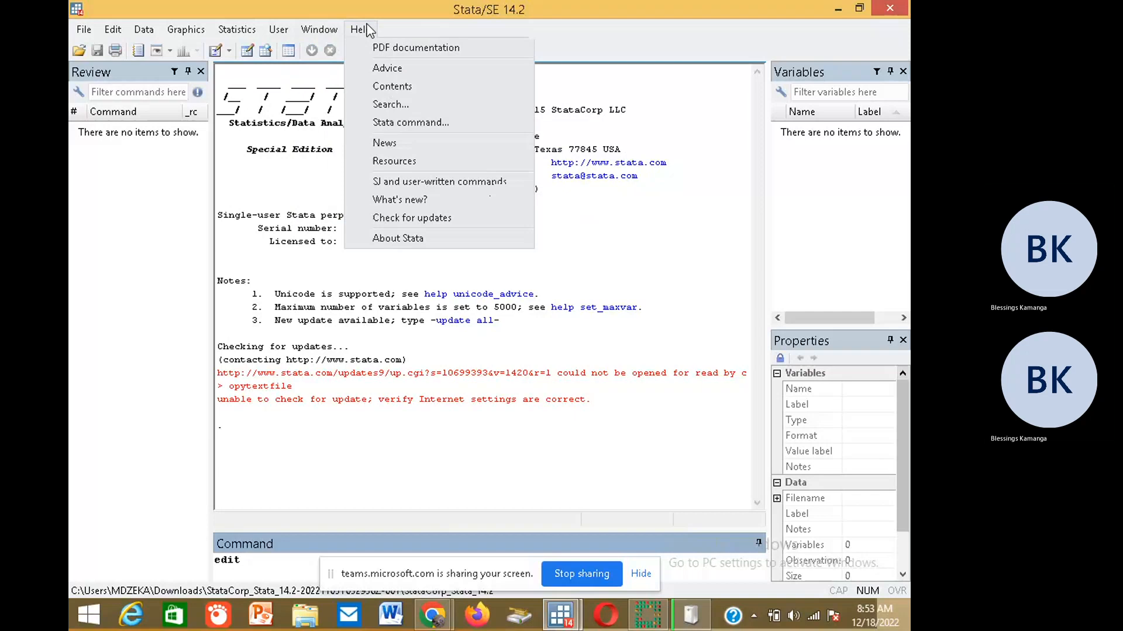
Clear the command line and run he and he edit to open the help on the edit command
{"action": "left_click", "coordinate": [264, 555]}
{"action": "key", "text": "Return"}
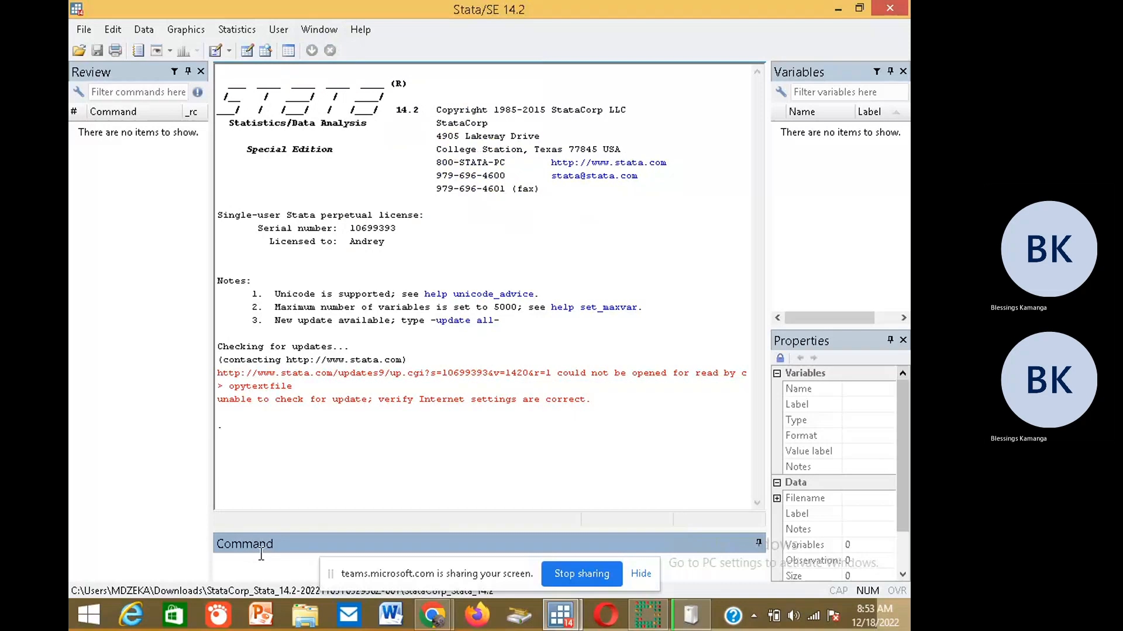
{"action": "type", "text": "he"}
{"action": "key", "text": "Return"}
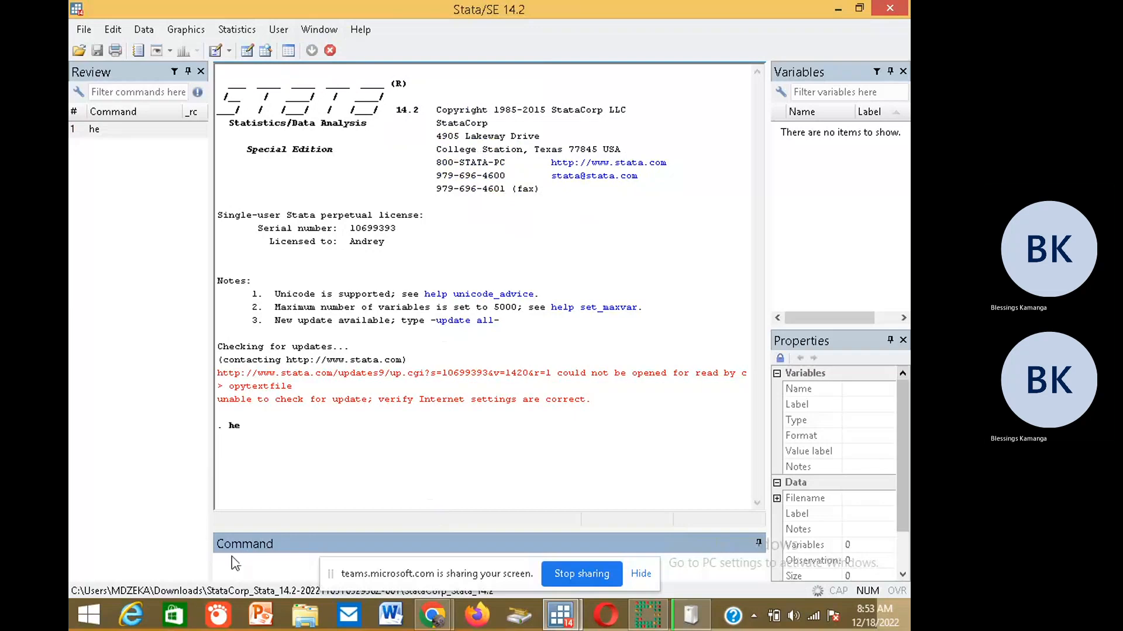
{"action": "type", "text": "he edit"}
{"action": "key", "text": "Return"}
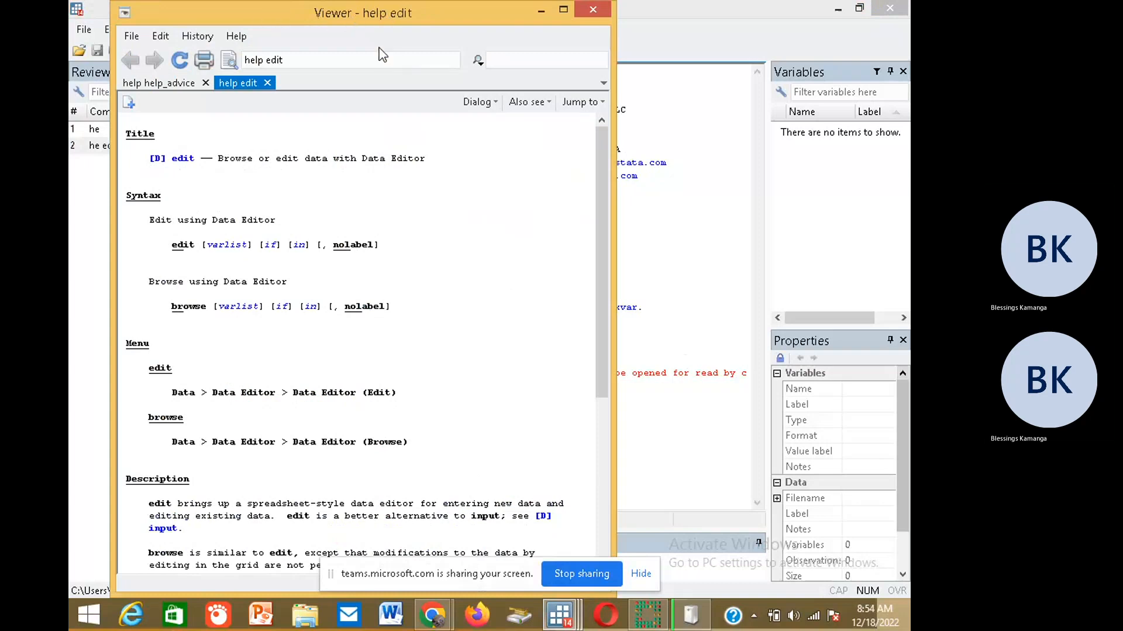
Maximize the main Stata window and bring the help edit viewer in front of it
{"action": "left_click_drag", "start_coordinate": [311, 19], "coordinate": [286, 69]}
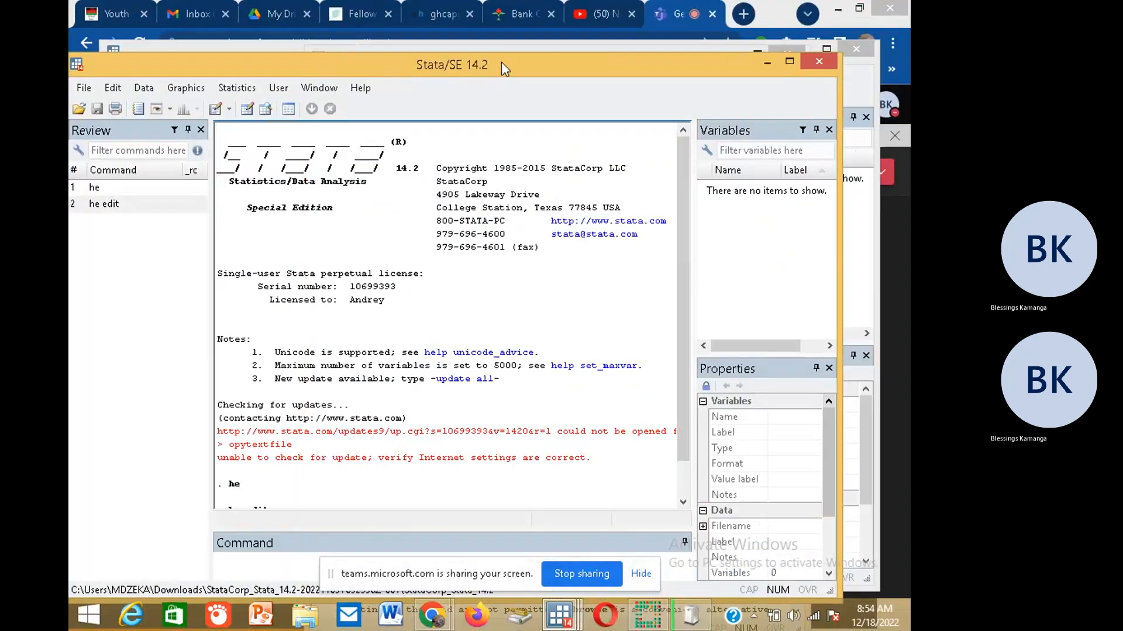
{"action": "left_click", "coordinate": [790, 61]}
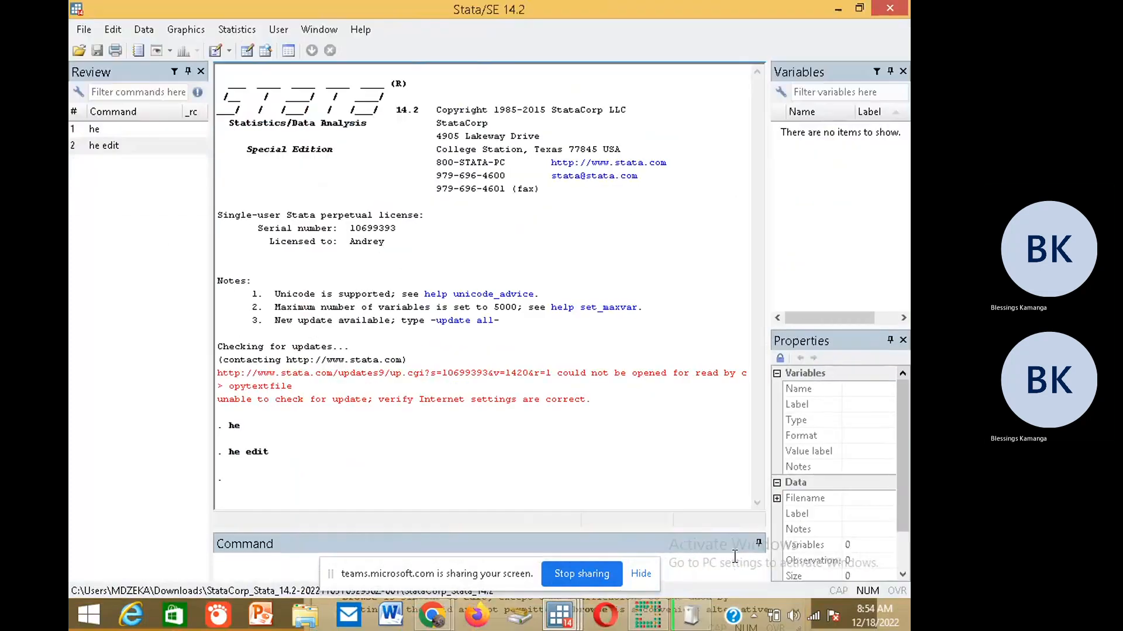
{"action": "mouse_move", "coordinate": [559, 625]}
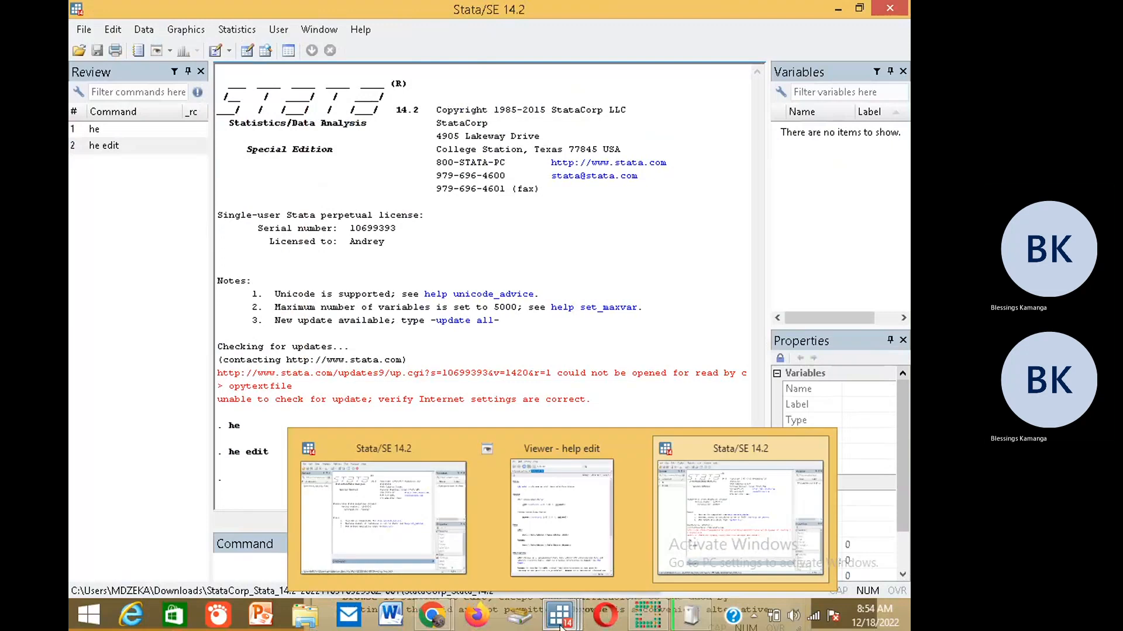
{"action": "left_click", "coordinate": [549, 532]}
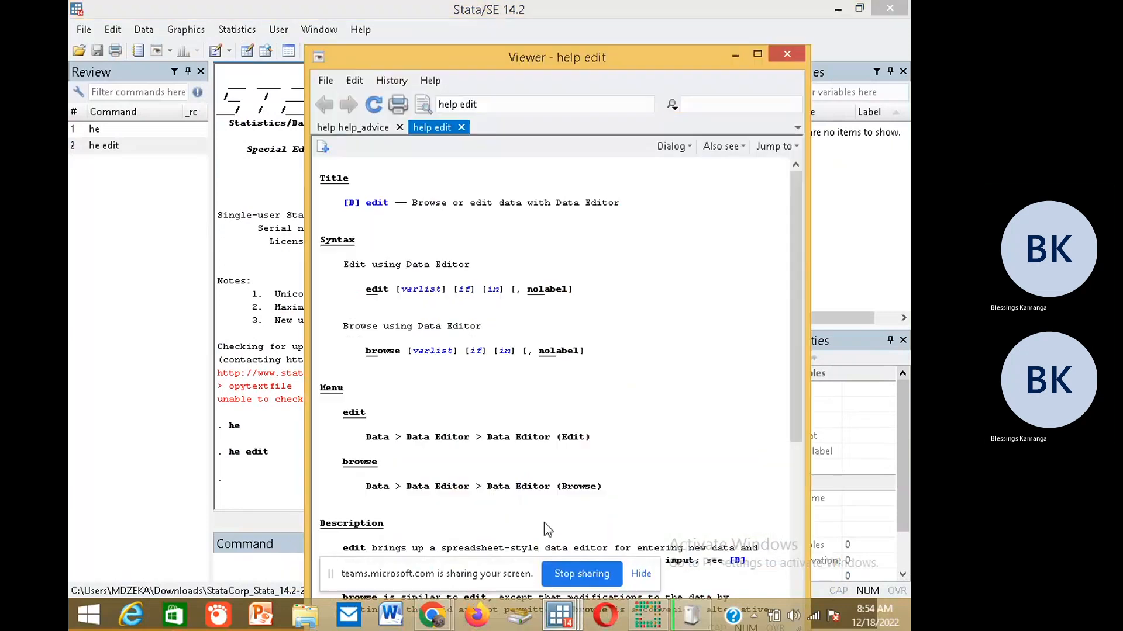
Examine the syntax, menu paths, description and option of the edit help entry, and close the viewer
{"action": "scroll", "coordinate": [519, 256], "scroll_direction": "down", "scroll_amount": 1}
{"action": "scroll", "coordinate": [523, 260], "scroll_direction": "up", "scroll_amount": 1}
{"action": "scroll", "coordinate": [341, 281], "scroll_direction": "down", "scroll_amount": 1}
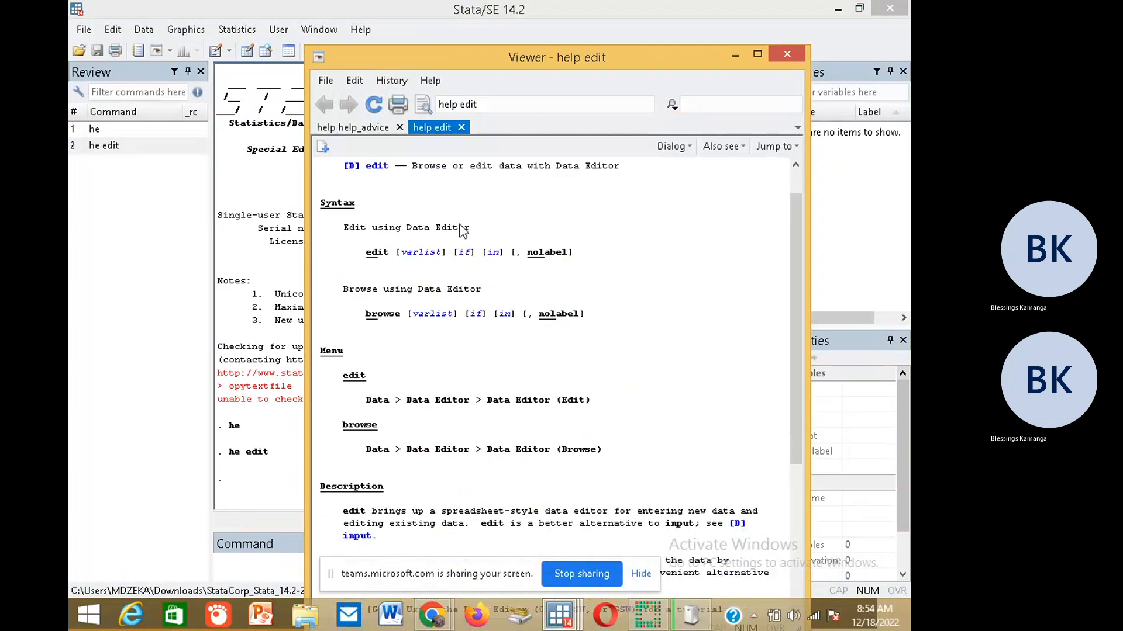
{"action": "scroll", "coordinate": [374, 286], "scroll_direction": "down", "scroll_amount": 1}
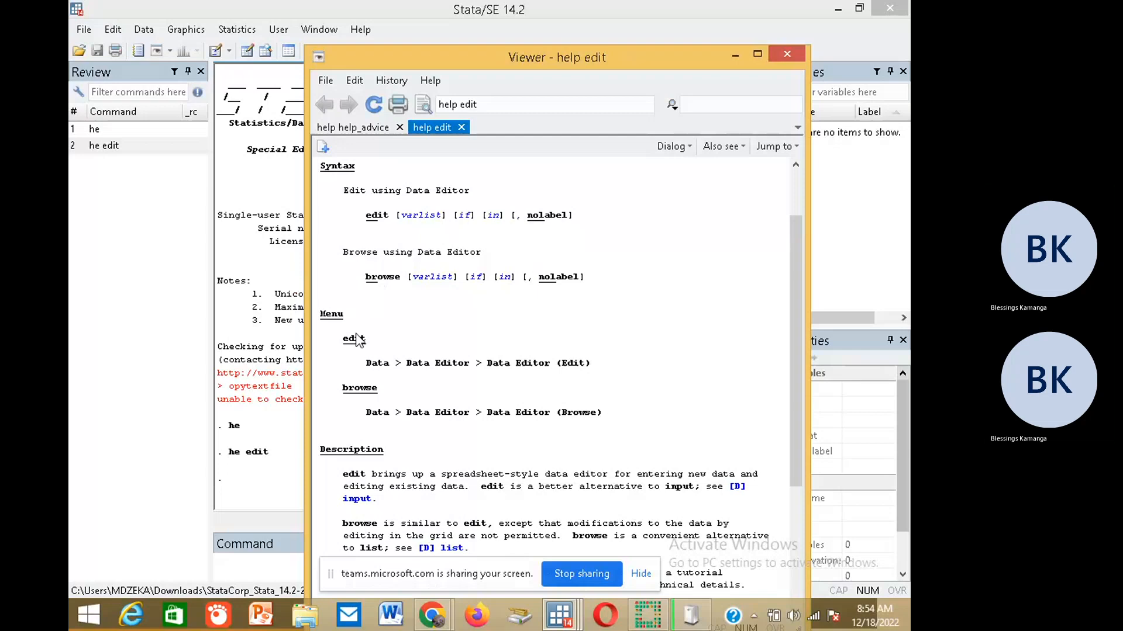
{"action": "scroll", "coordinate": [361, 246], "scroll_direction": "down", "scroll_amount": 5}
{"action": "scroll", "coordinate": [447, 239], "scroll_direction": "up", "scroll_amount": 5}
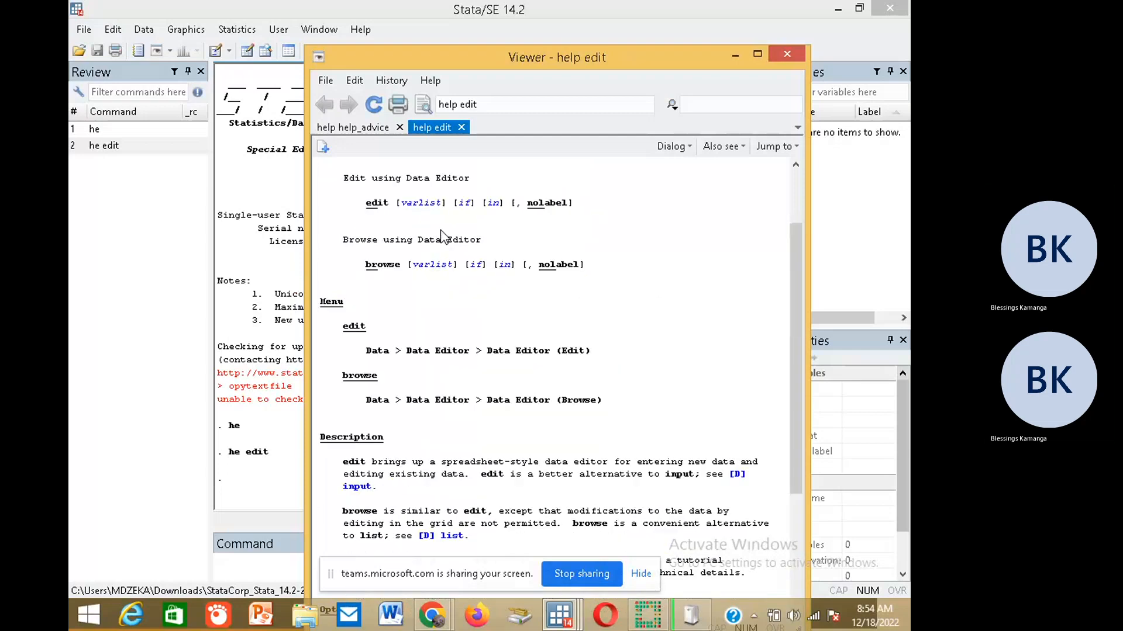
{"action": "scroll", "coordinate": [439, 238], "scroll_direction": "down", "scroll_amount": 1}
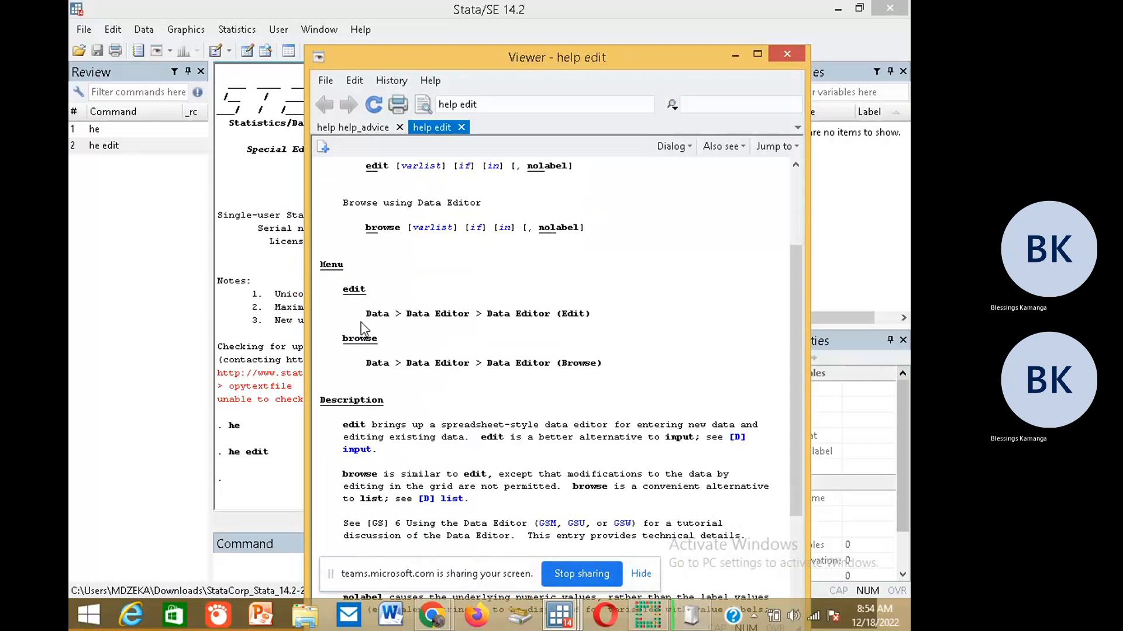
{"action": "scroll", "coordinate": [375, 333], "scroll_direction": "down", "scroll_amount": 2}
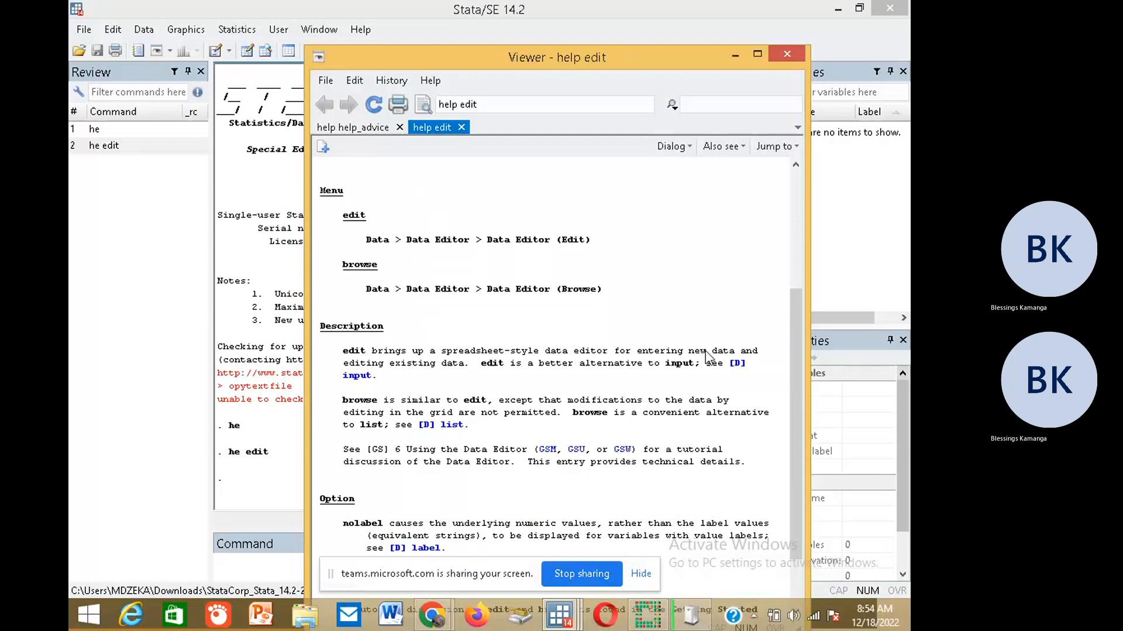
{"action": "scroll", "coordinate": [643, 353], "scroll_direction": "down", "scroll_amount": 1}
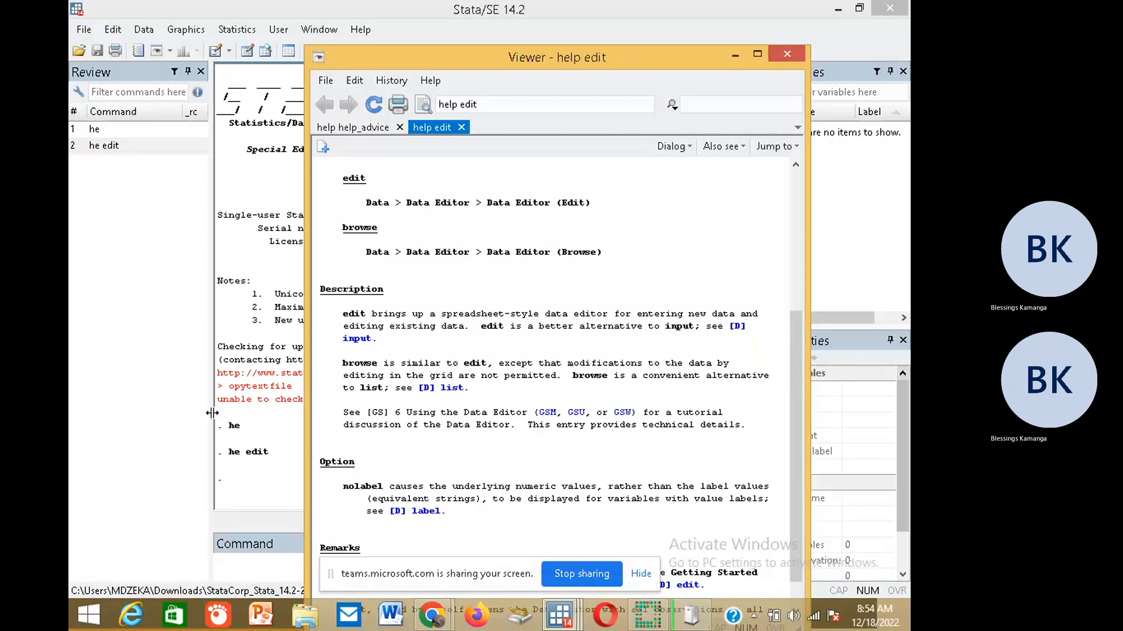
{"action": "scroll", "coordinate": [357, 351], "scroll_direction": "down", "scroll_amount": 1}
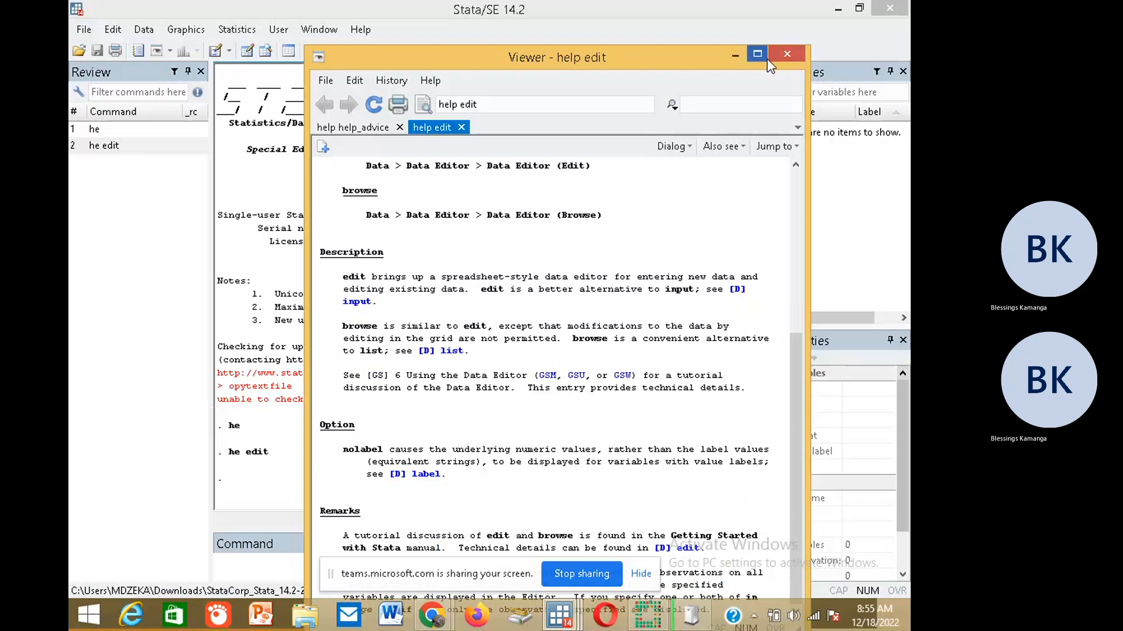
{"action": "left_click", "coordinate": [787, 54]}
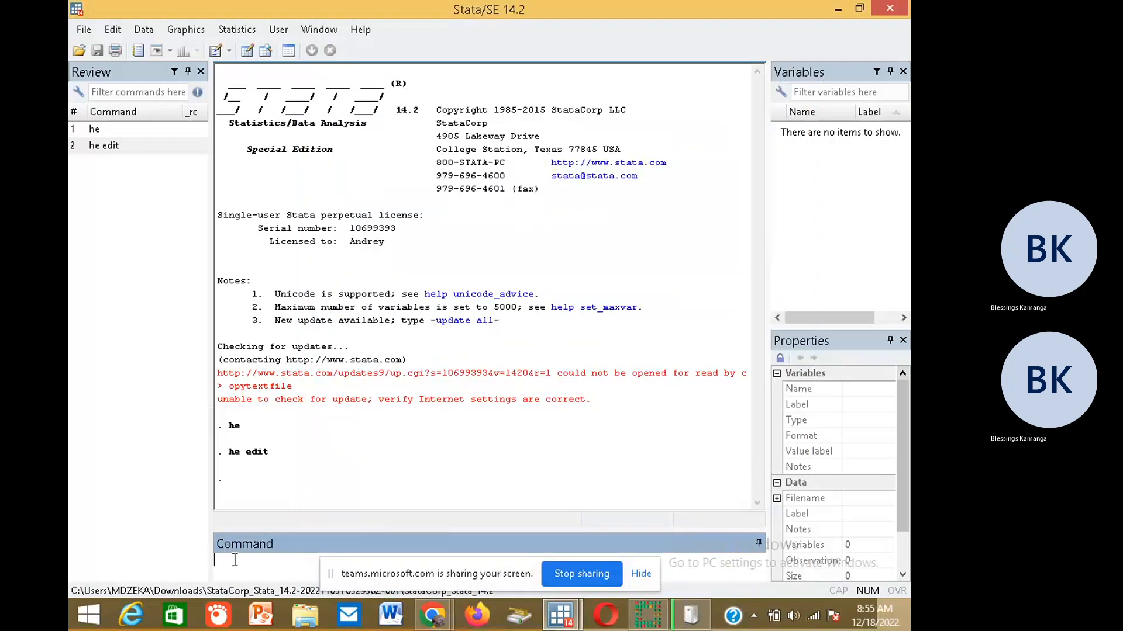
Run browse to open the Data Editor in browse mode and maximize its window
{"action": "type", "text": "browse"}
{"action": "key", "text": "Return"}
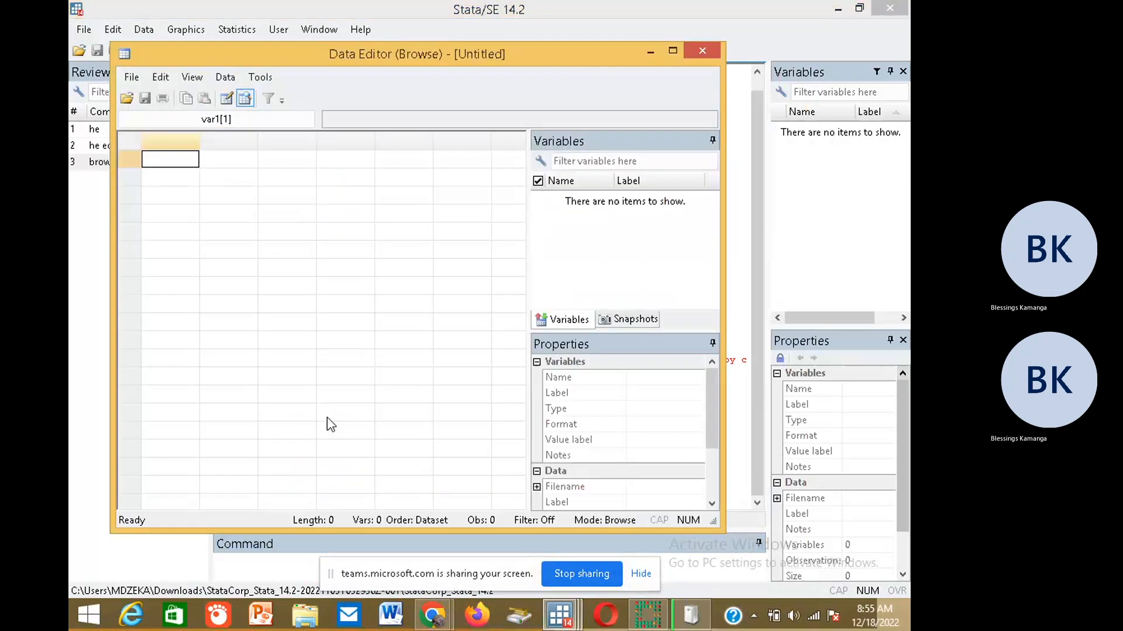
{"action": "left_click", "coordinate": [673, 51]}
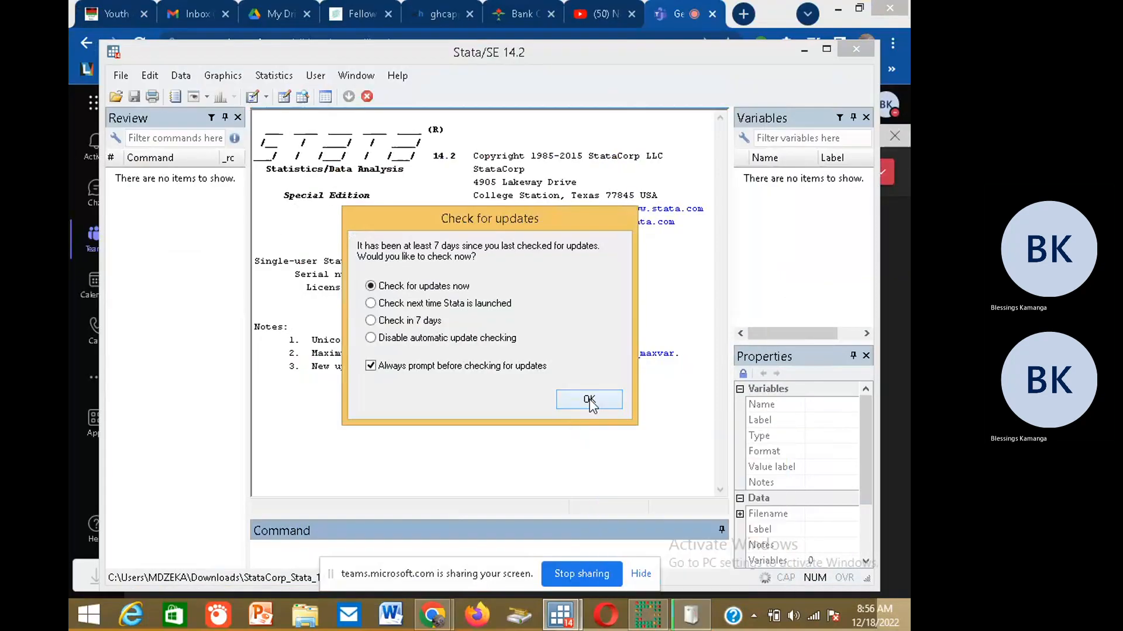
Run the update check in the other Stata window, answer the exit prompt and minimize the remaining window
{"action": "left_click", "coordinate": [589, 399]}
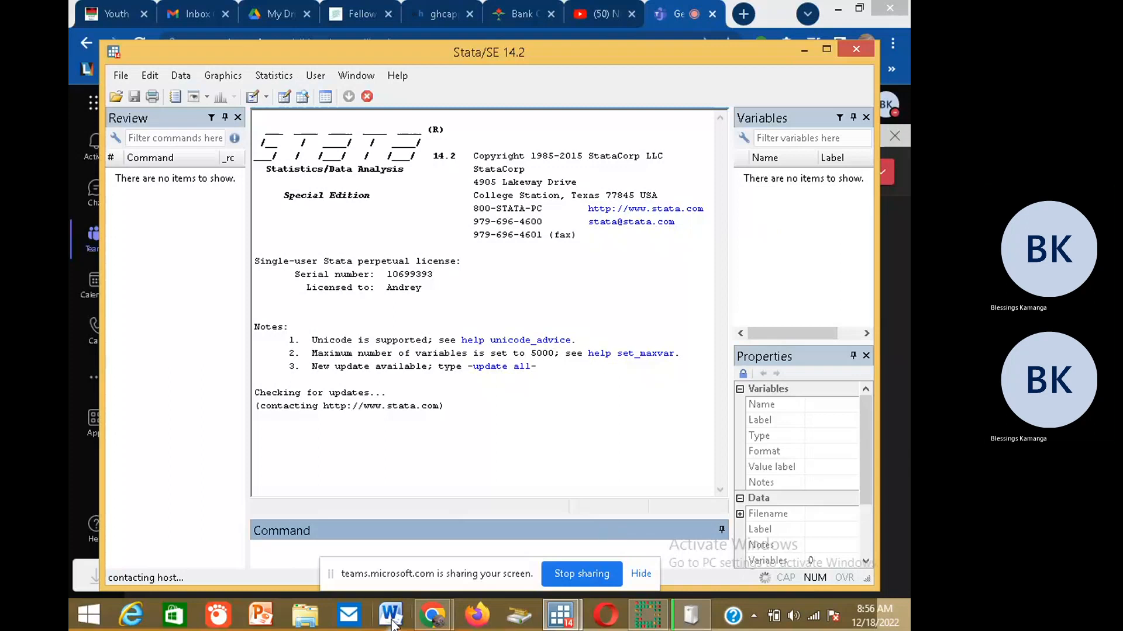
{"action": "mouse_move", "coordinate": [560, 625]}
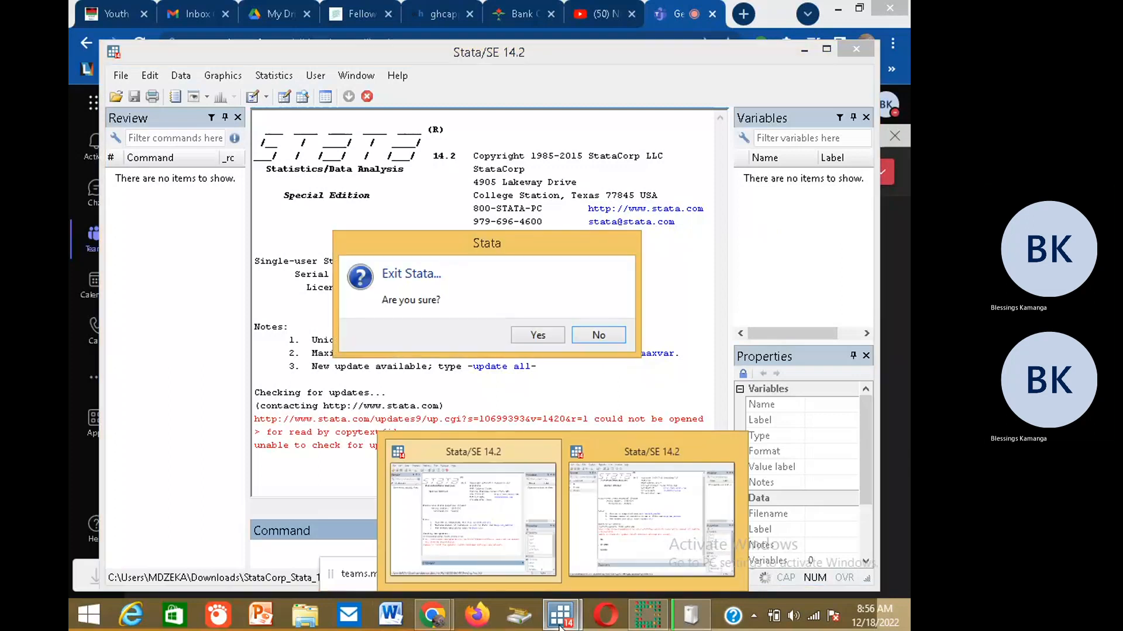
{"action": "left_click", "coordinate": [529, 329]}
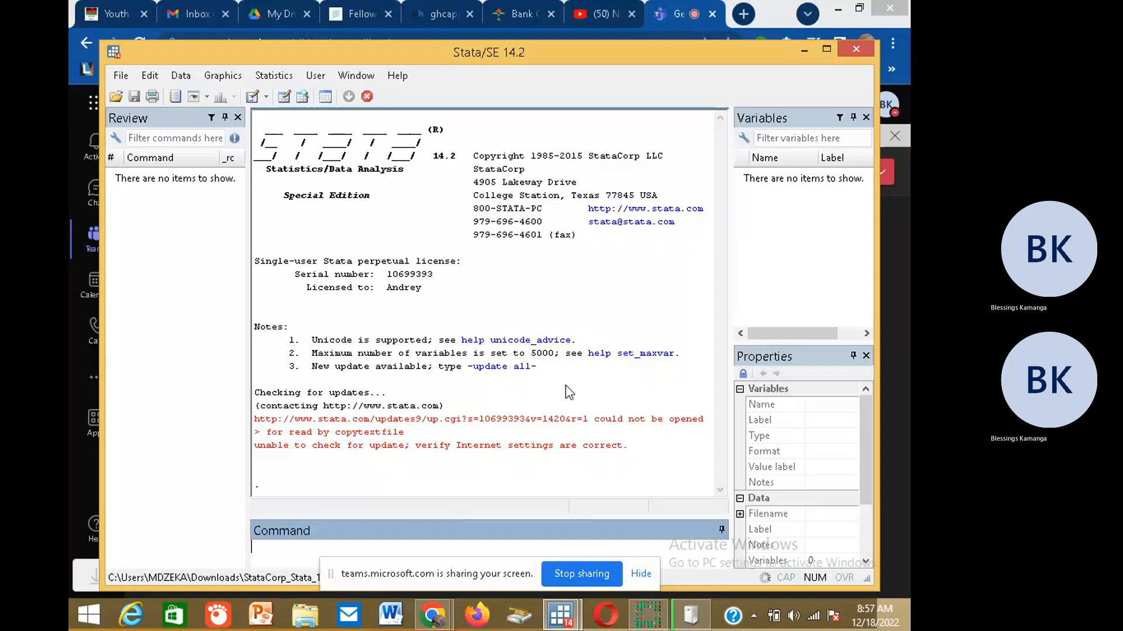
{"action": "left_click", "coordinate": [805, 51]}
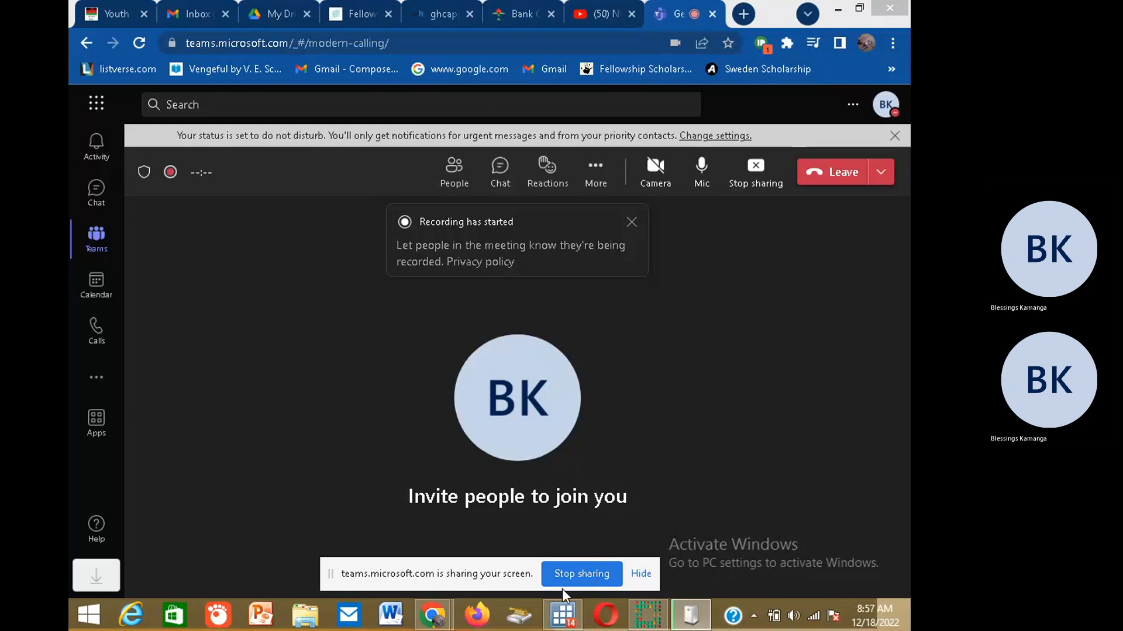
Minimize the browser window and stop the scan in the window behind it
{"action": "left_click", "coordinate": [560, 619]}
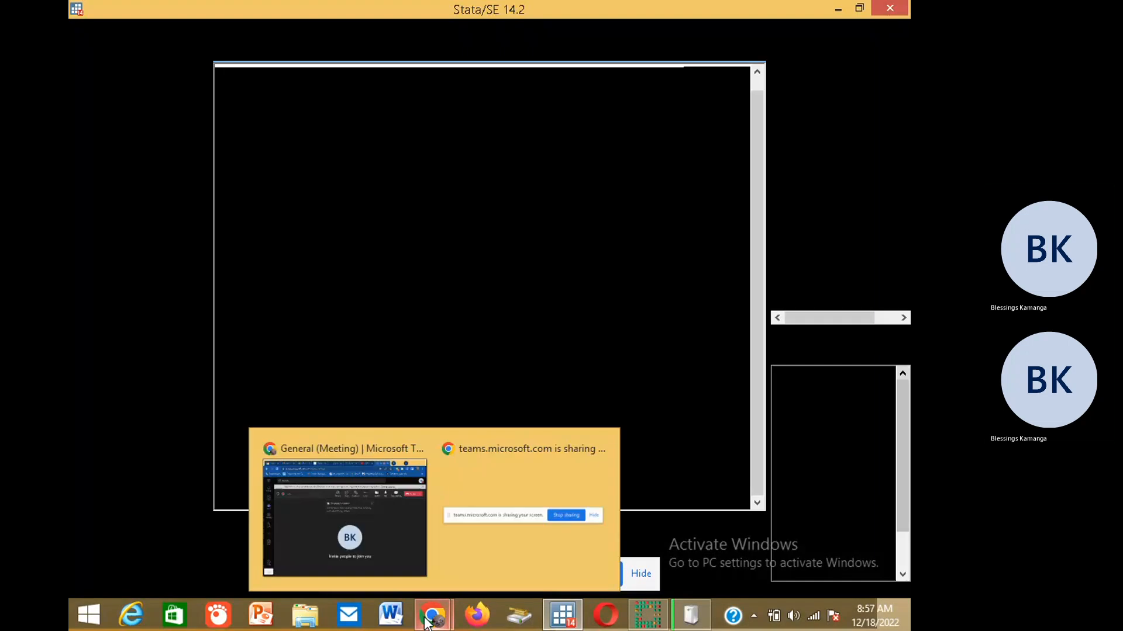
{"action": "left_click", "coordinate": [427, 622]}
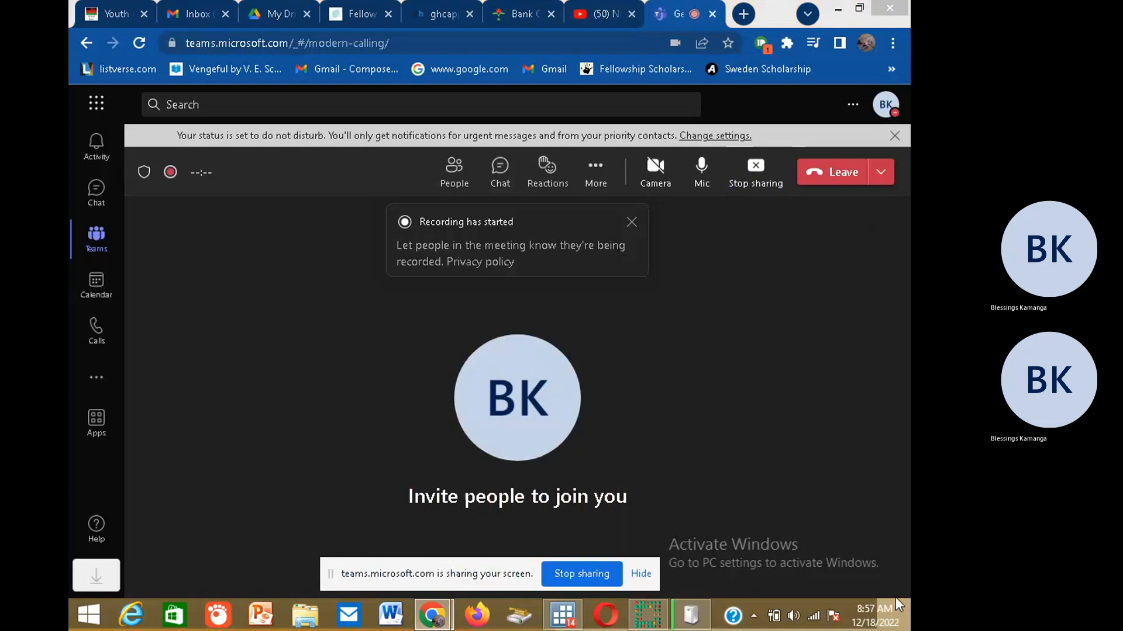
{"action": "left_click", "coordinate": [838, 9]}
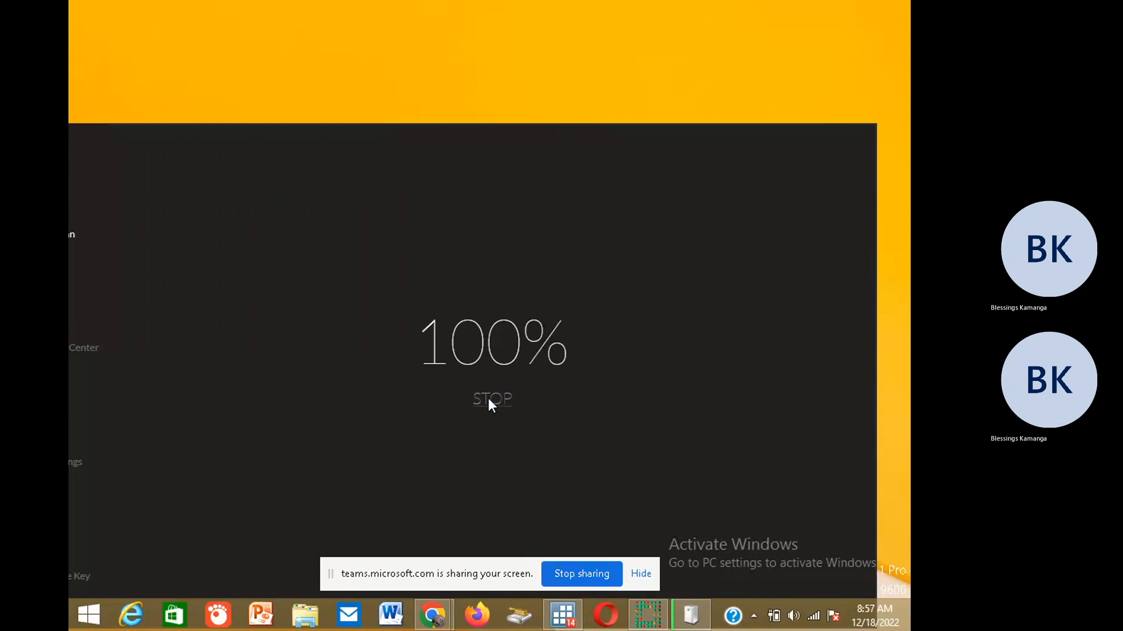
{"action": "left_click", "coordinate": [489, 400]}
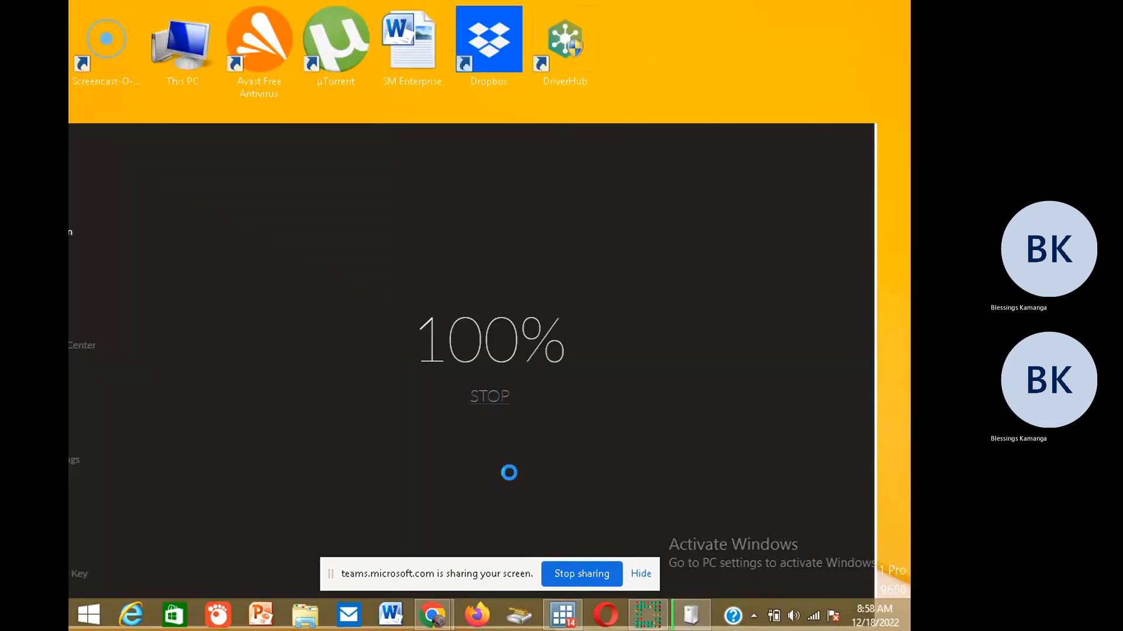
Return to the Stata window and run the edit command to open the Data Editor in edit mode
{"action": "left_click", "coordinate": [557, 616]}
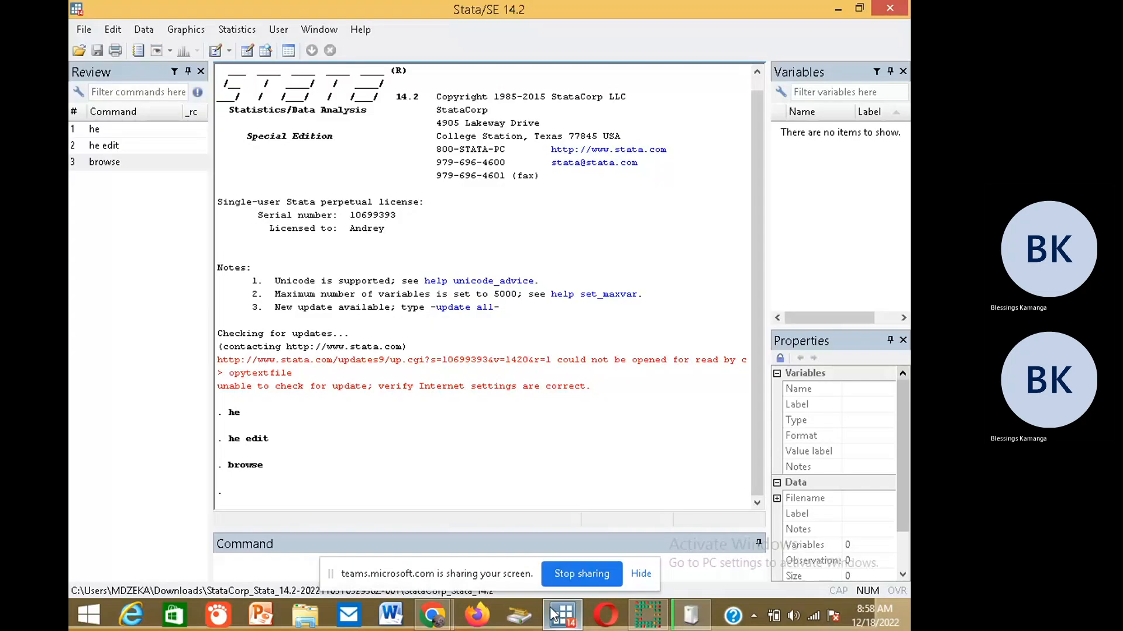
{"action": "left_click", "coordinate": [239, 572]}
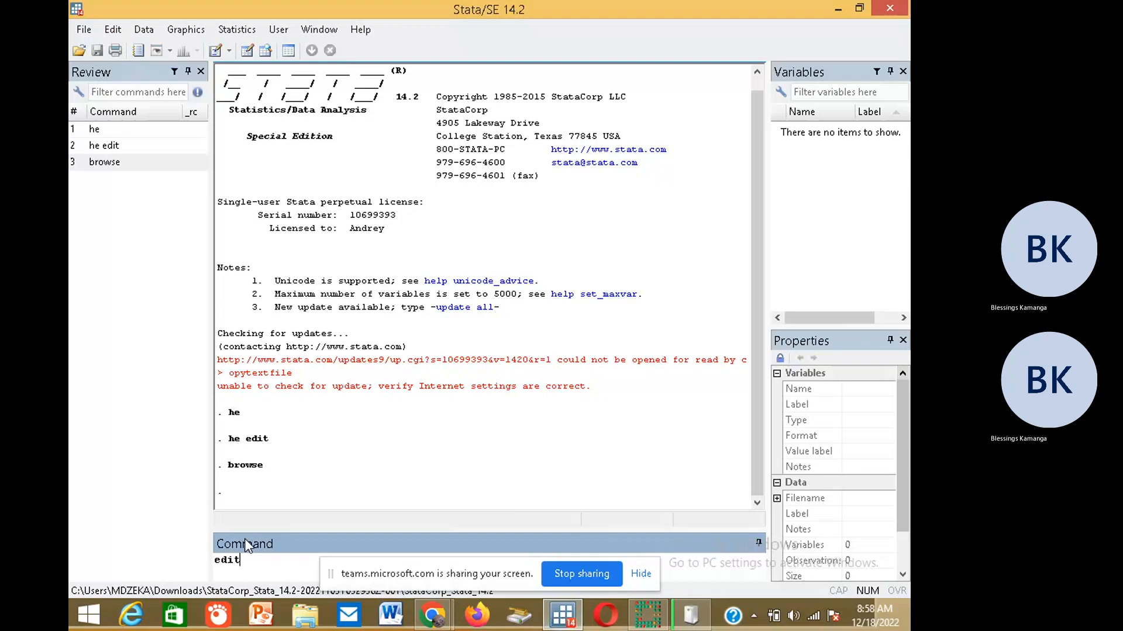
{"action": "type", "text": "edit"}
{"action": "key", "text": "Return"}
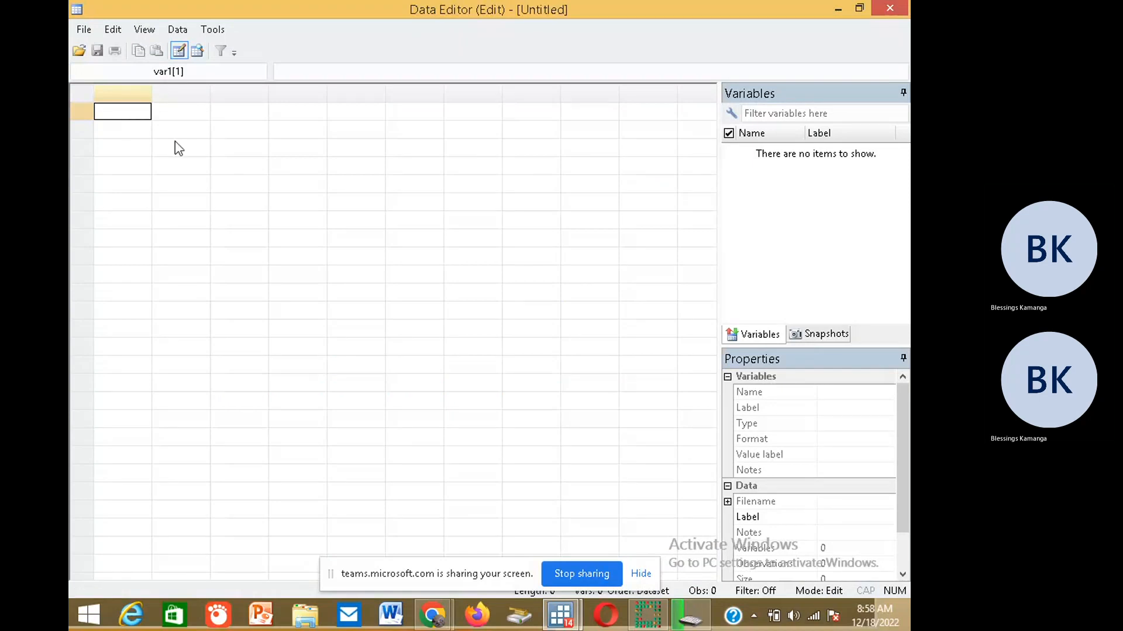
Enter Male, Female, Male, Female and Female as the first five observations of the first column
{"action": "double_click", "coordinate": [128, 112]}
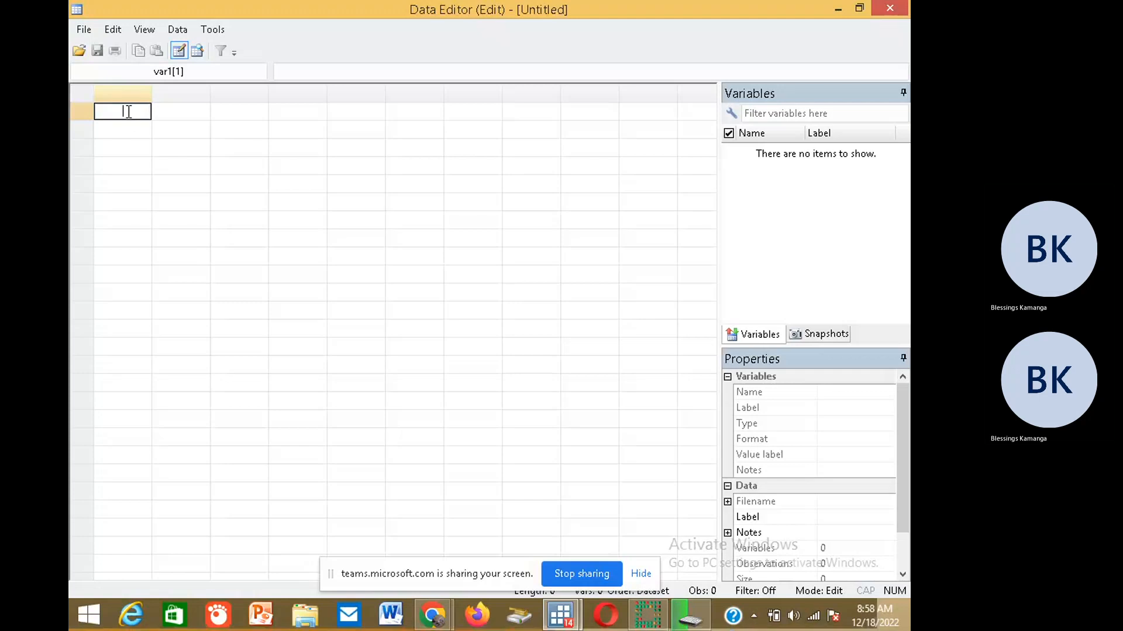
{"action": "type", "text": "Male"}
{"action": "key", "text": "Return"}
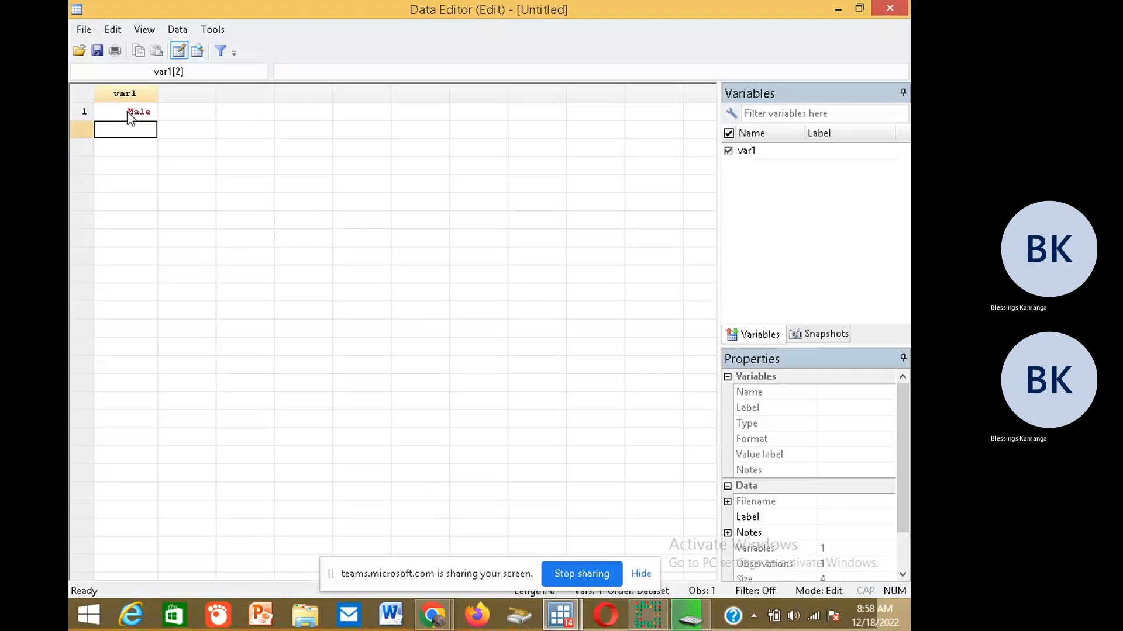
{"action": "type", "text": "Female"}
{"action": "key", "text": "Return"}
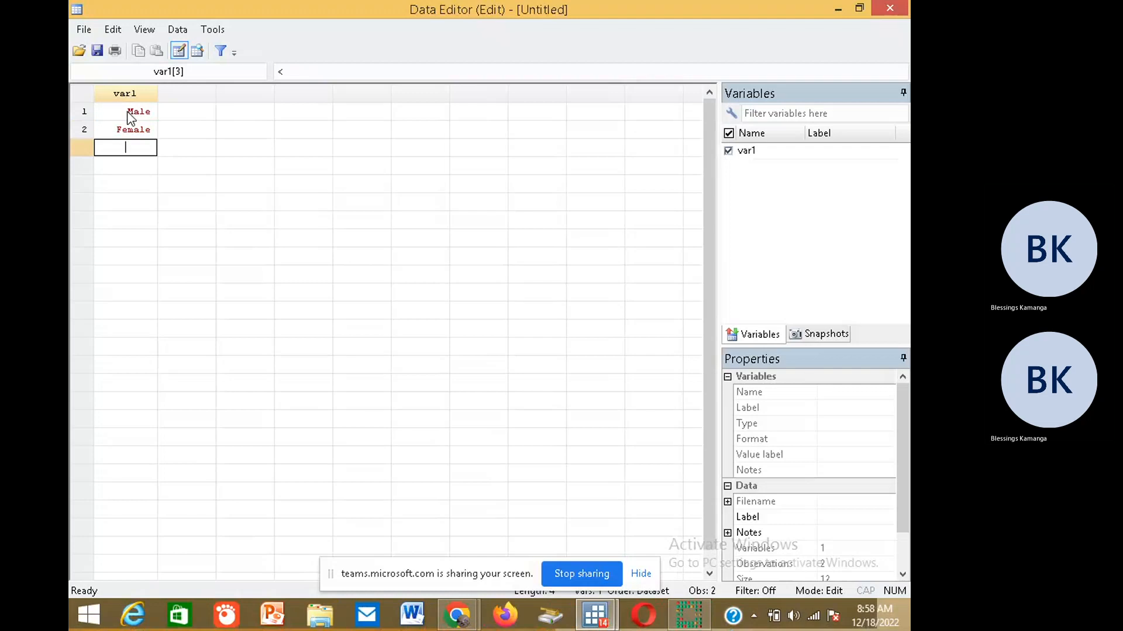
{"action": "type", "text": "Male"}
{"action": "key", "text": "Return"}
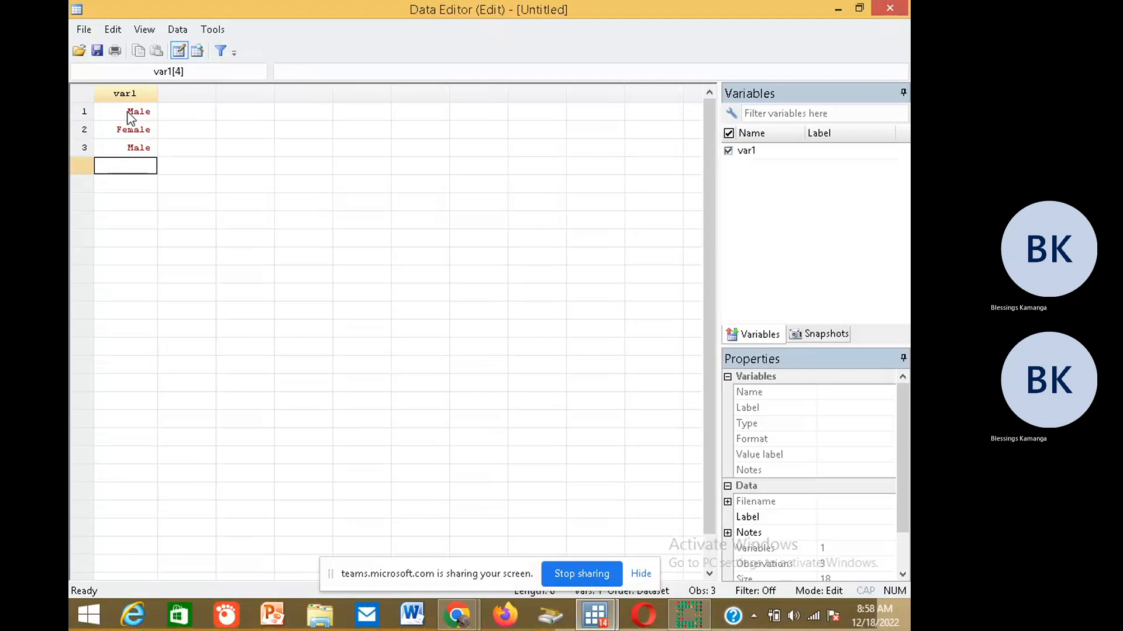
{"action": "type", "text": "Female"}
{"action": "key", "text": "Return"}
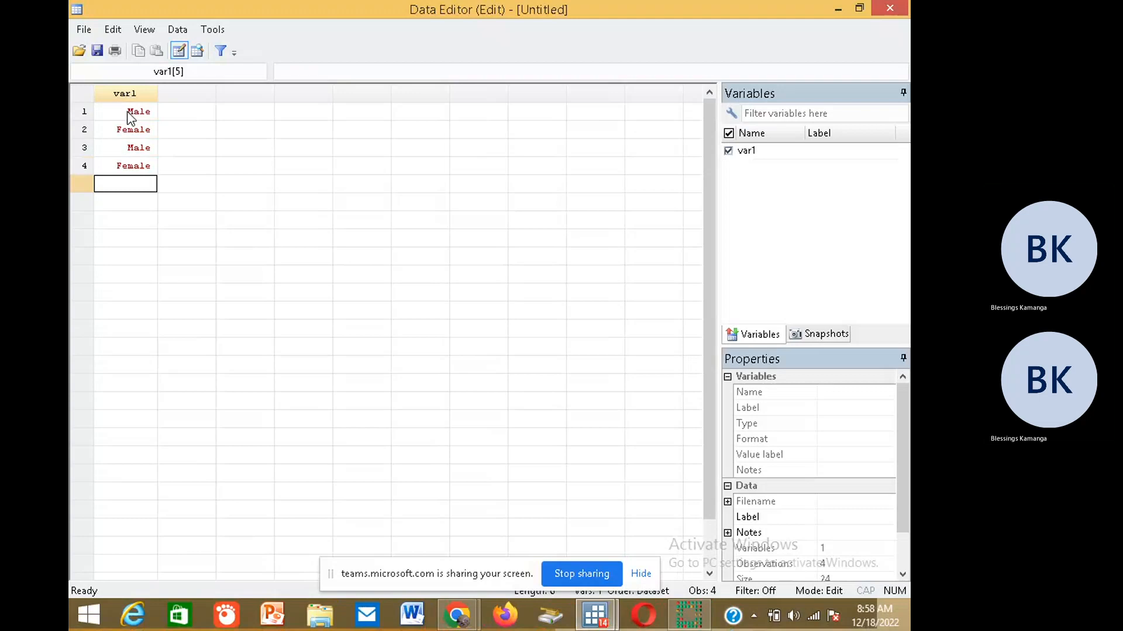
{"action": "type", "text": "Female"}
{"action": "key", "text": "Return"}
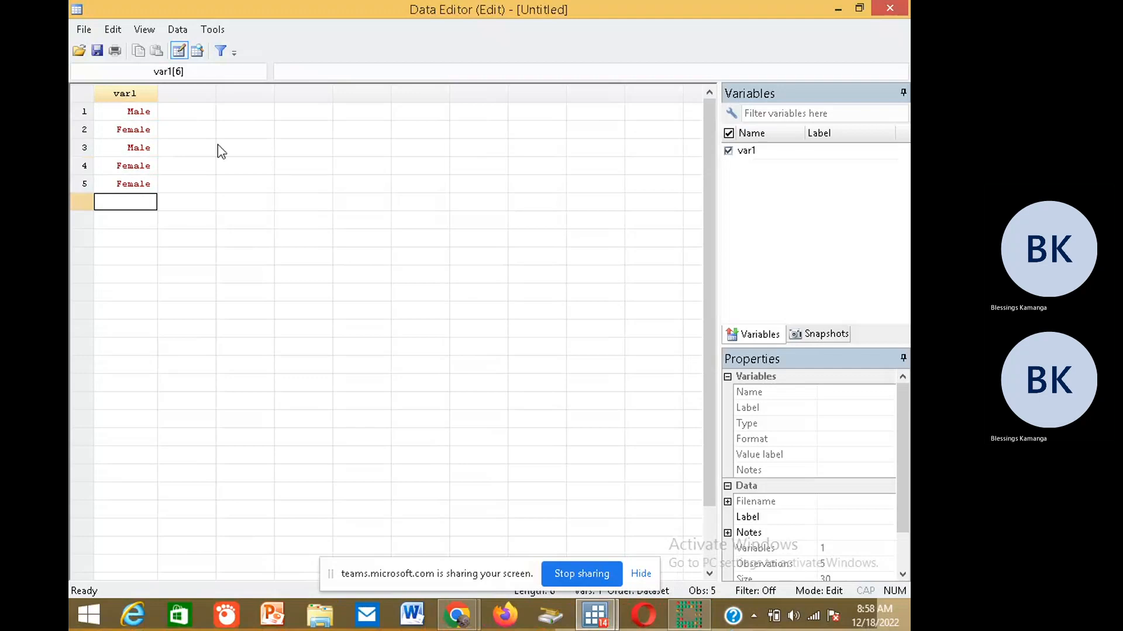
{"action": "right_click", "coordinate": [116, 97]}
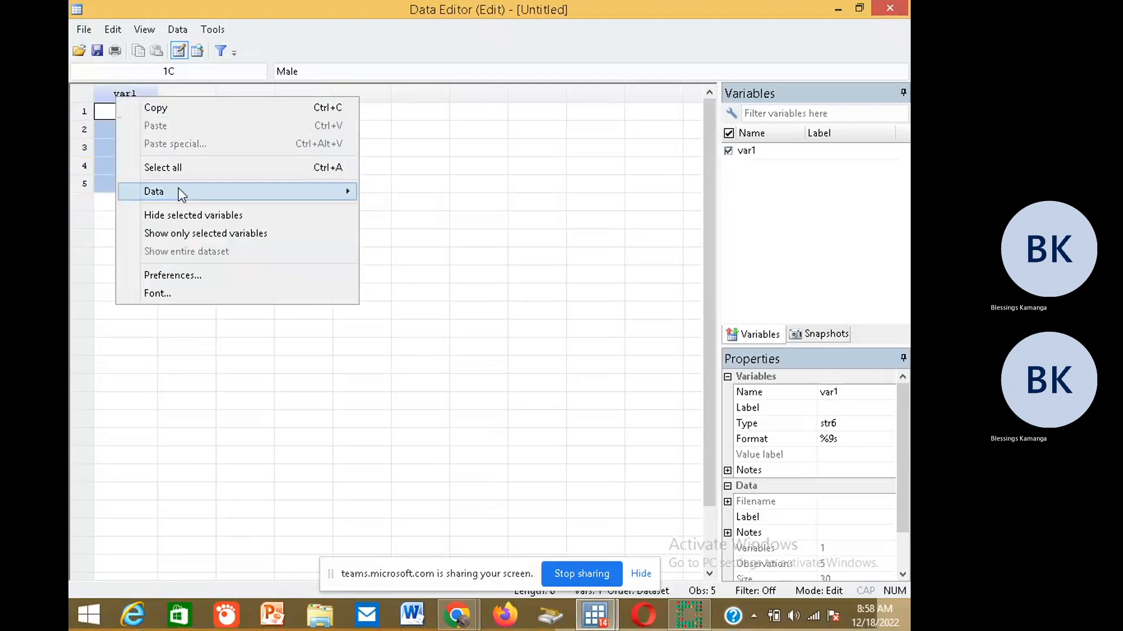
{"action": "mouse_move", "coordinate": [181, 194]}
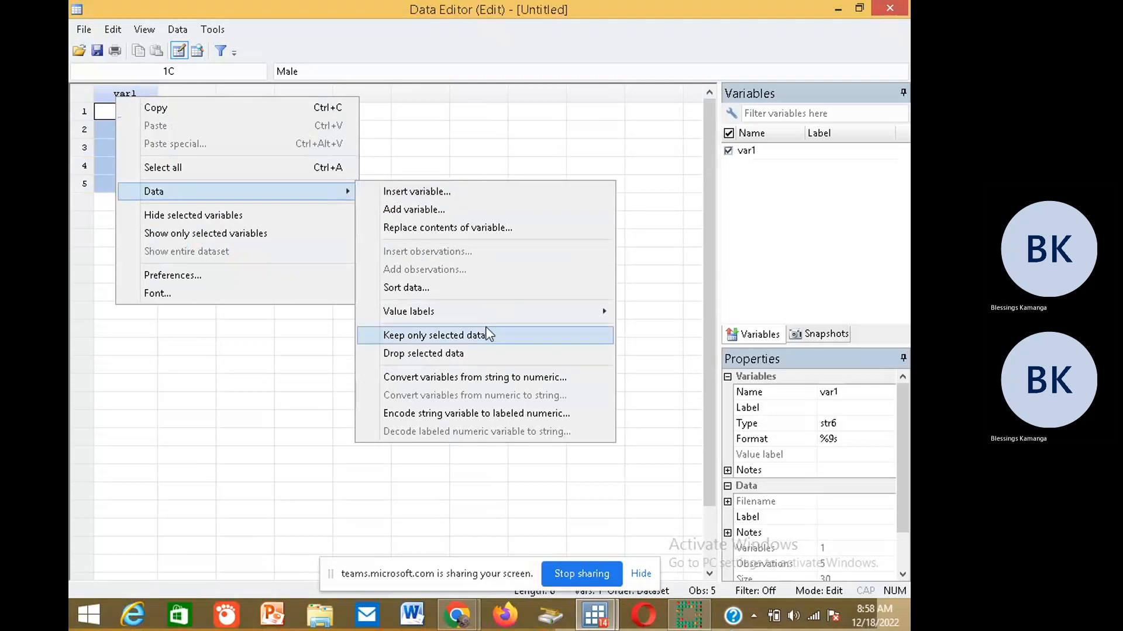
{"action": "left_click", "coordinate": [412, 193]}
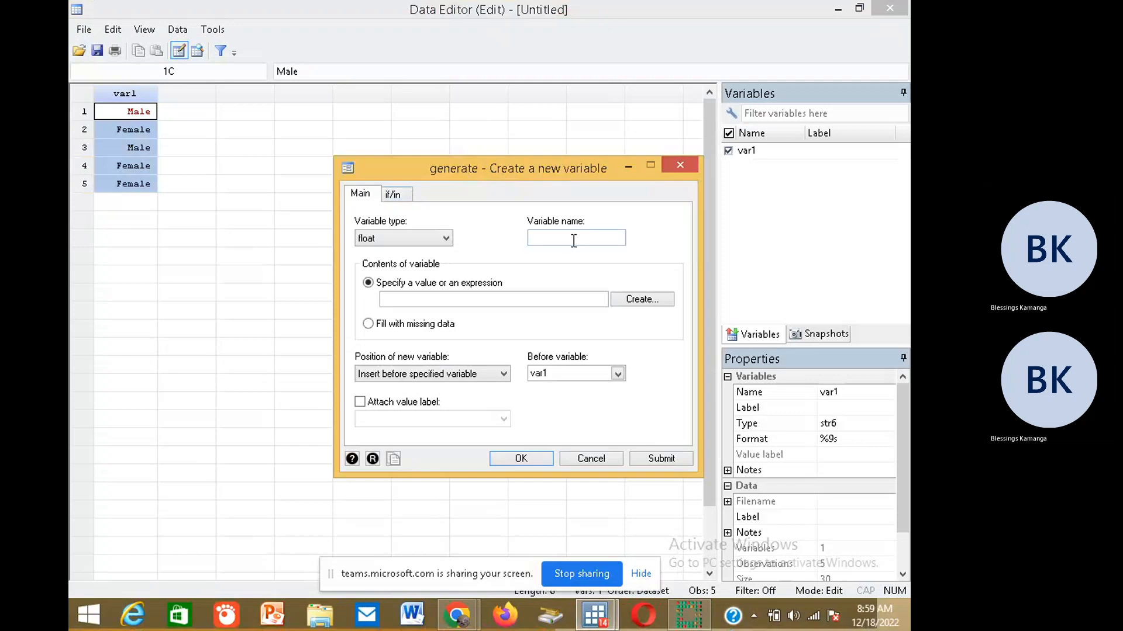
{"action": "left_click", "coordinate": [446, 238]}
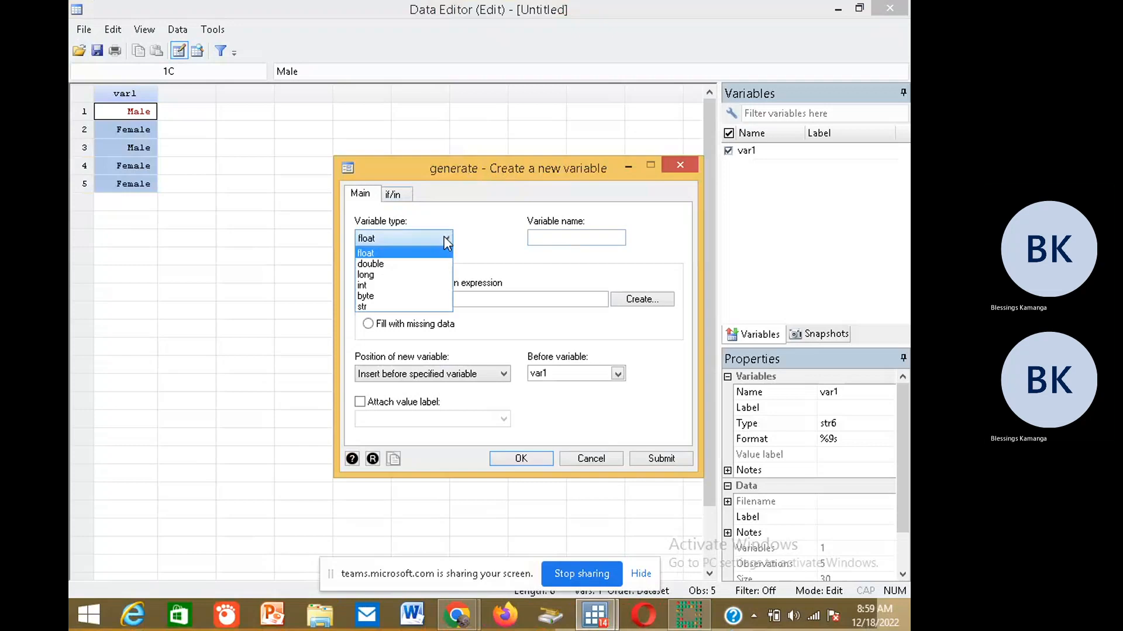
{"action": "left_click", "coordinate": [678, 168]}
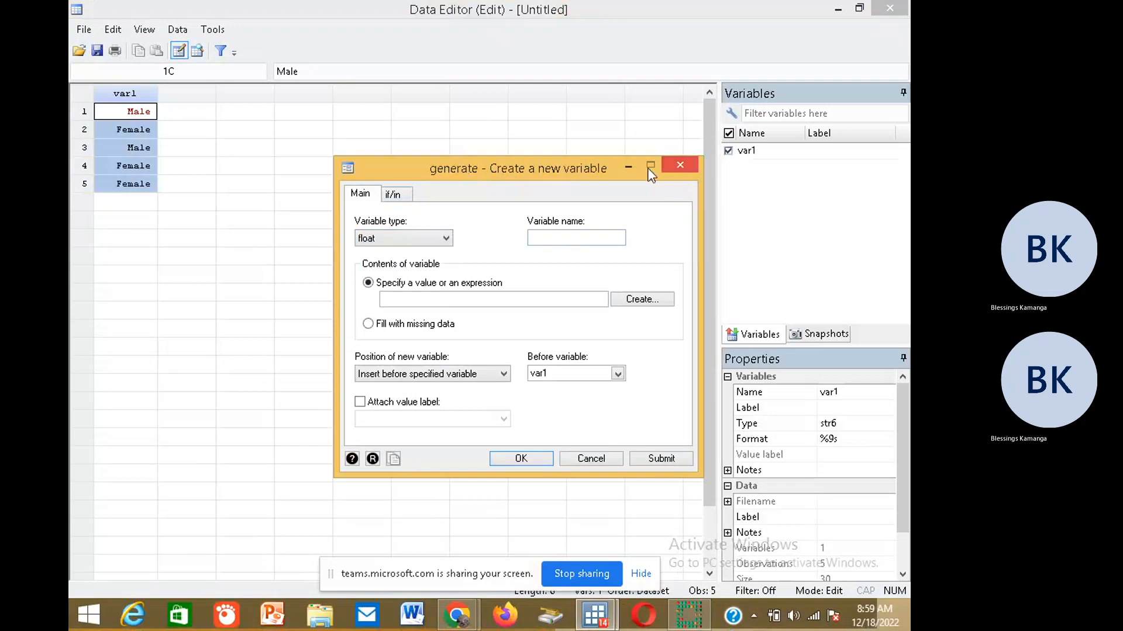
{"action": "left_click", "coordinate": [678, 167]}
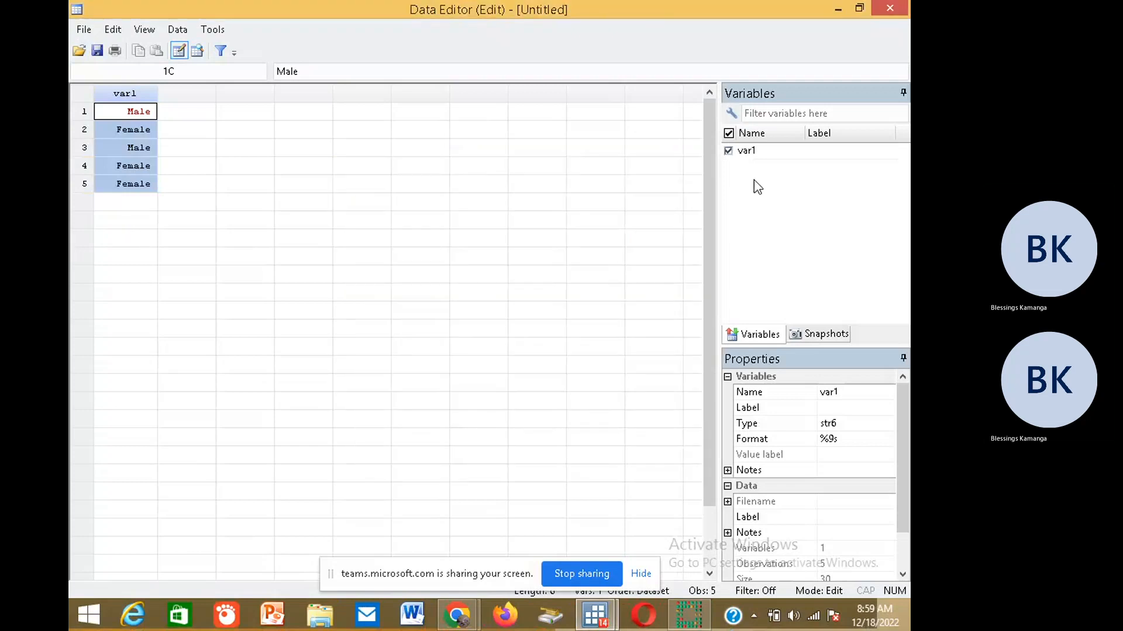
{"action": "left_click", "coordinate": [765, 152]}
{"action": "right_click", "coordinate": [764, 153]}
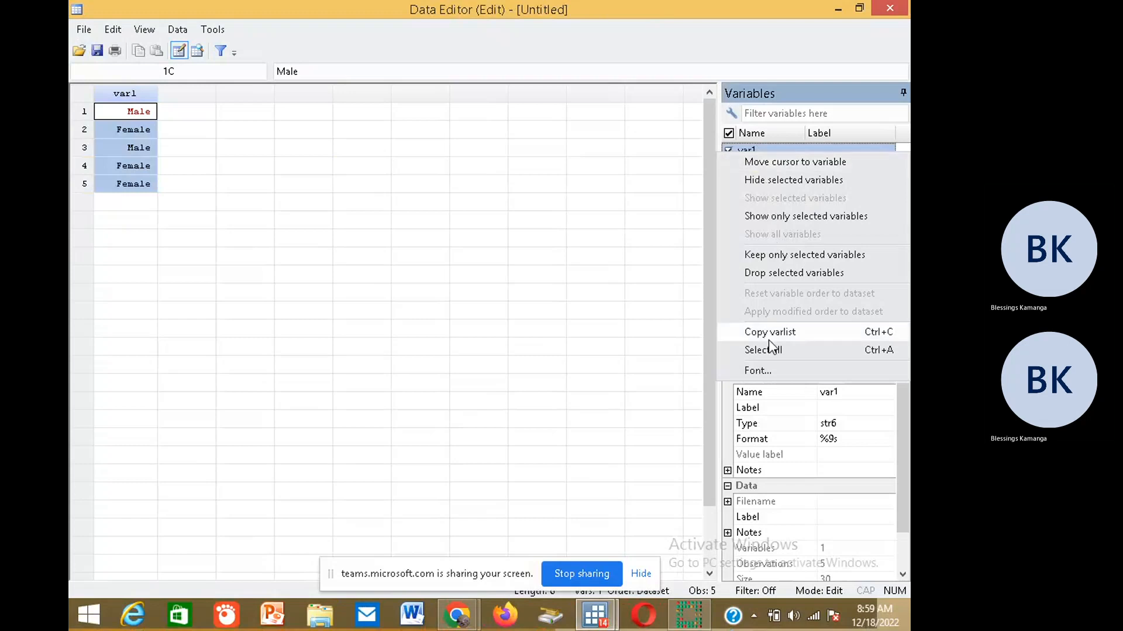
{"action": "left_click", "coordinate": [521, 270]}
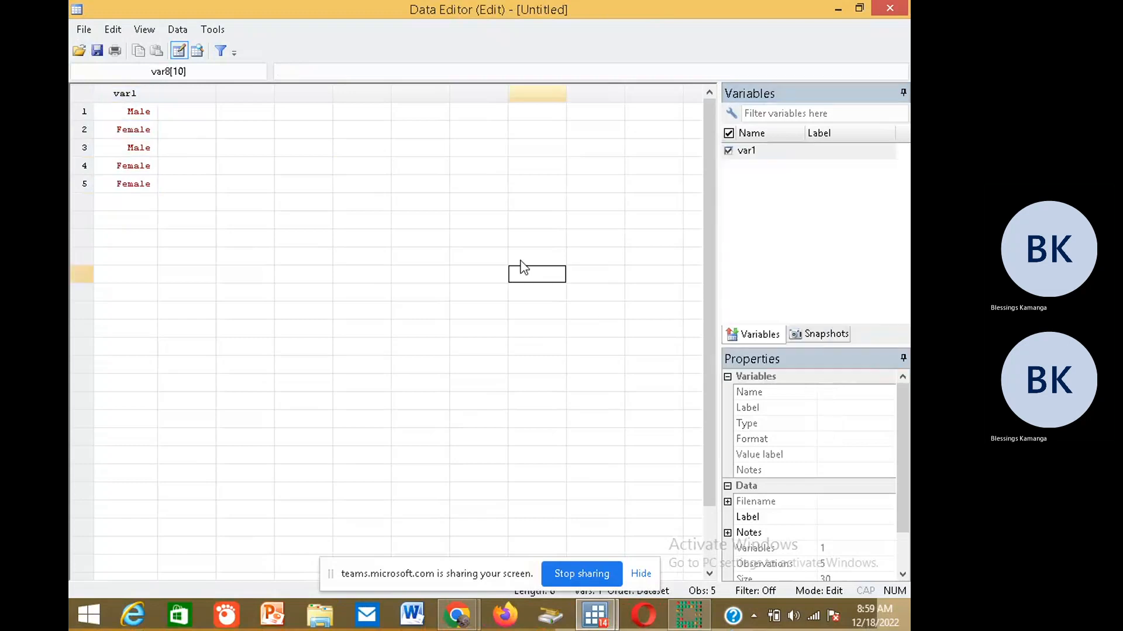
Rename the variable var1 to Gender in its properties
{"action": "left_click", "coordinate": [749, 152]}
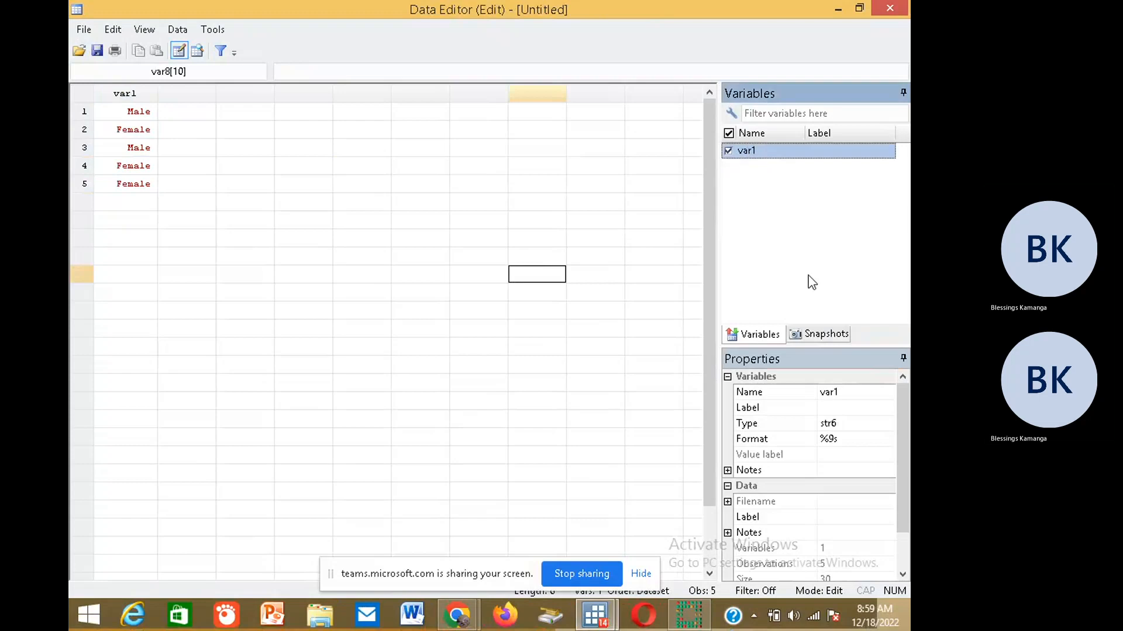
{"action": "left_click", "coordinate": [842, 393]}
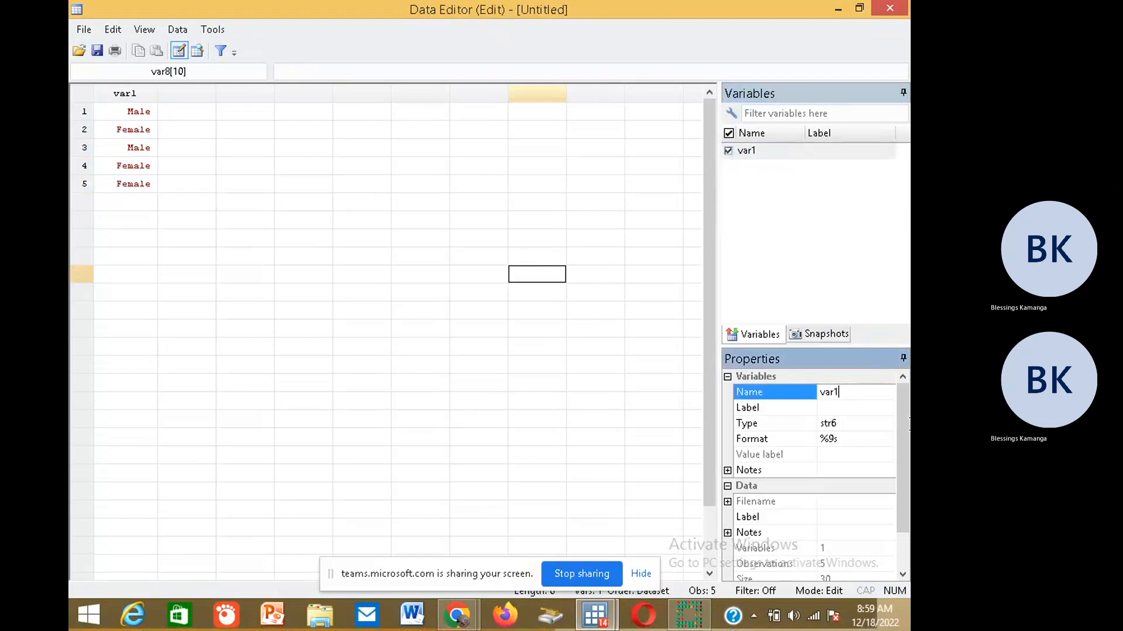
{"action": "key", "text": "BackSpace"}
{"action": "key", "text": "BackSpace"}
{"action": "key", "text": "BackSpace"}
{"action": "key", "text": "BackSpace"}
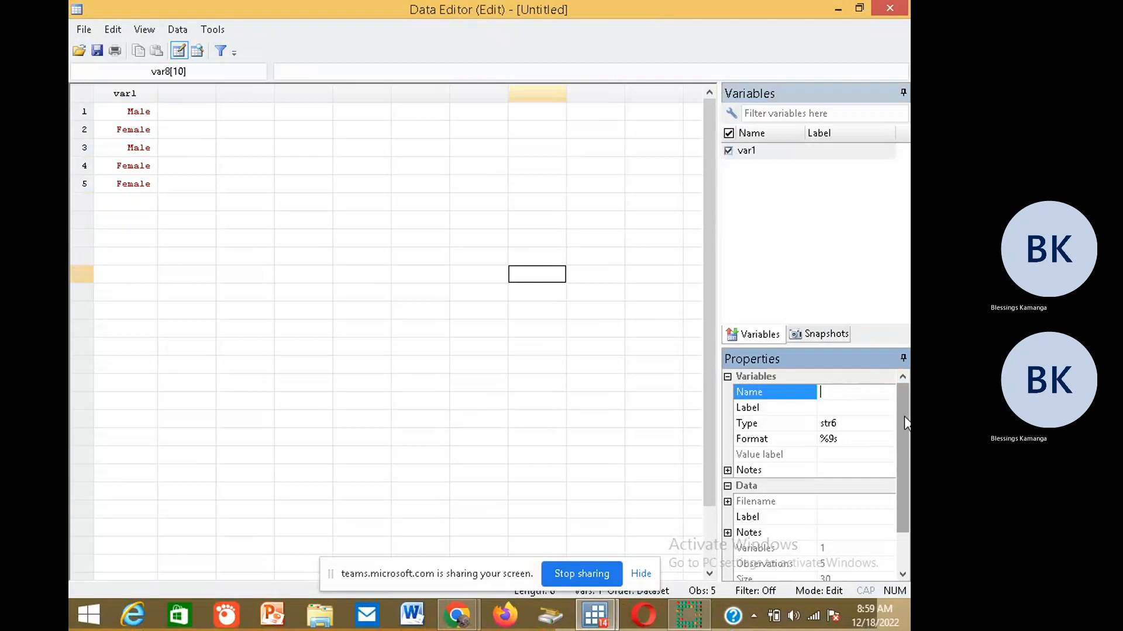
{"action": "type", "text": "G"}
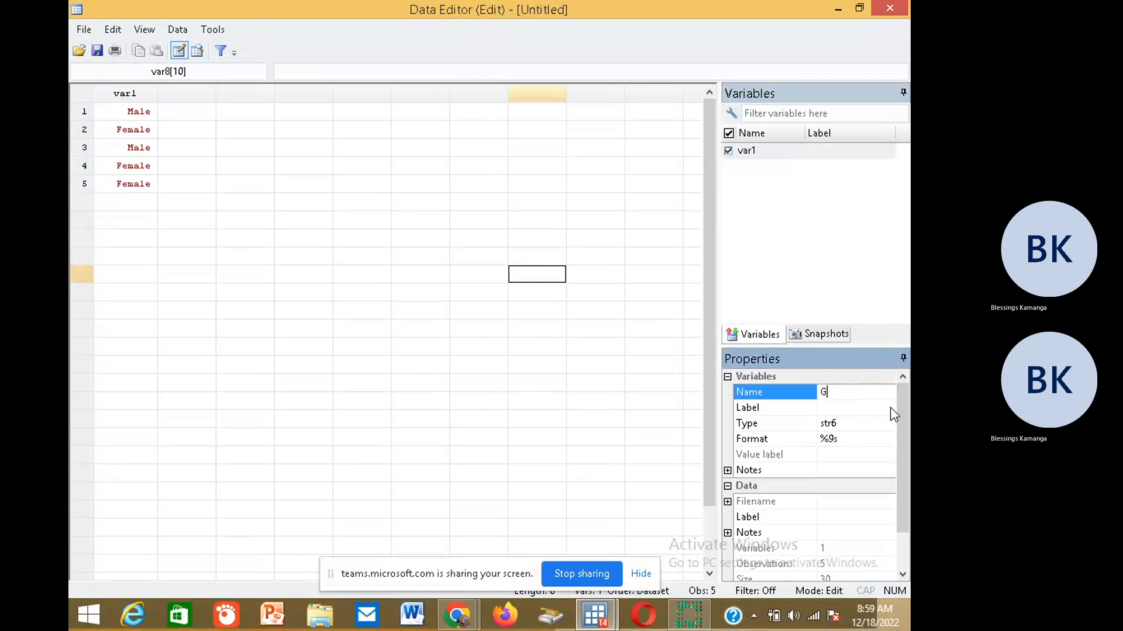
{"action": "type", "text": "ender"}
{"action": "key", "text": "Return"}
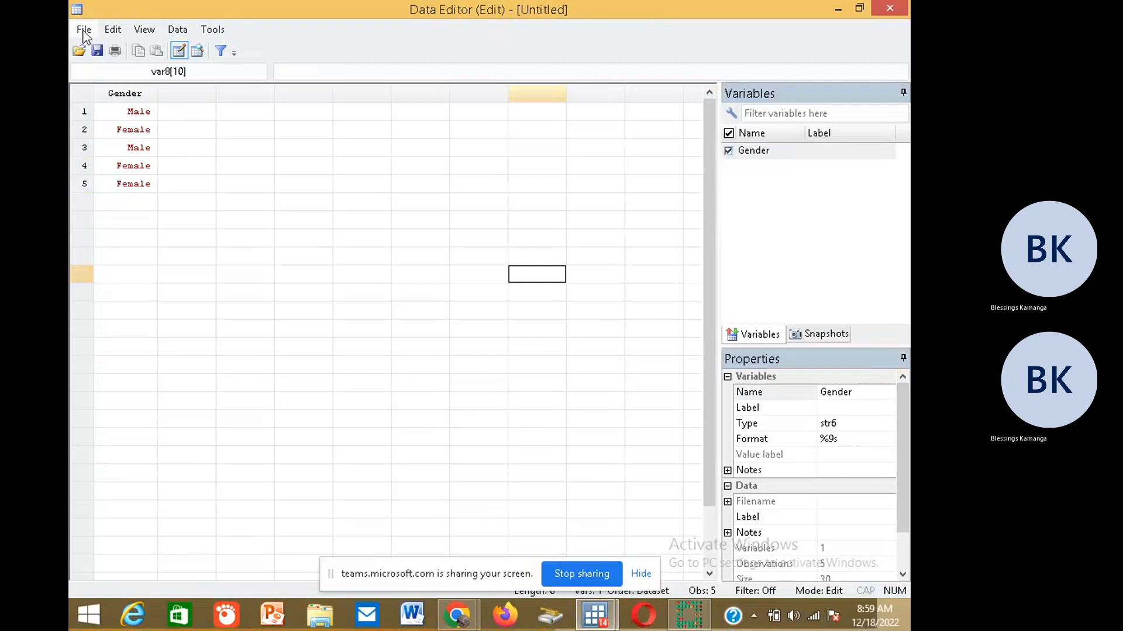
Start inserting a new variable before Gender, with the type int and the name Age
{"action": "left_click", "coordinate": [180, 96]}
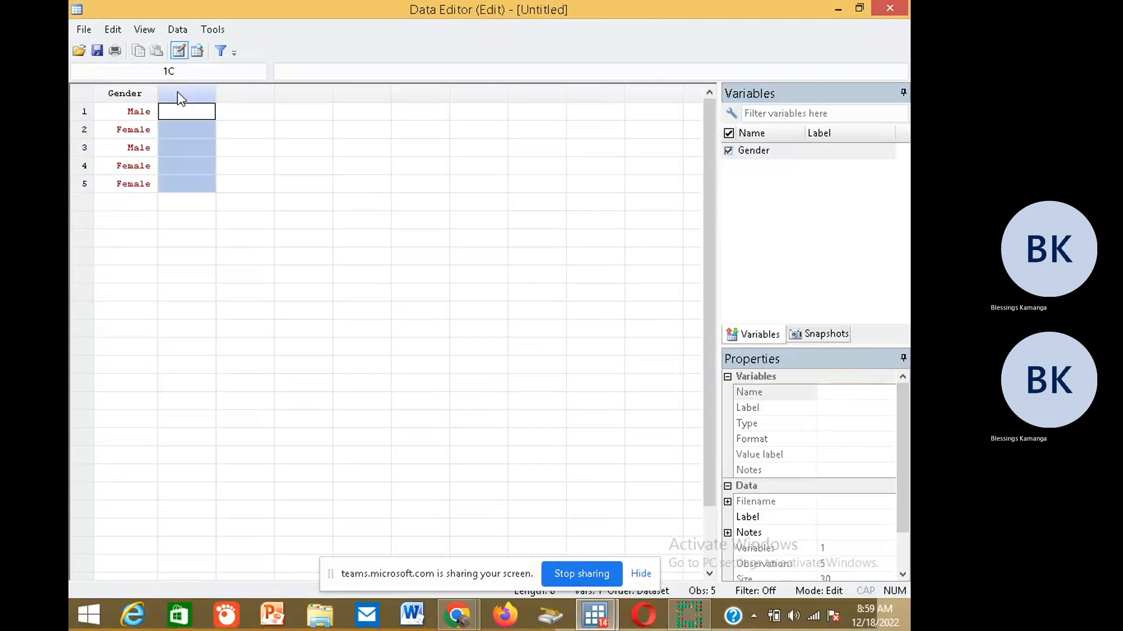
{"action": "right_click", "coordinate": [179, 97]}
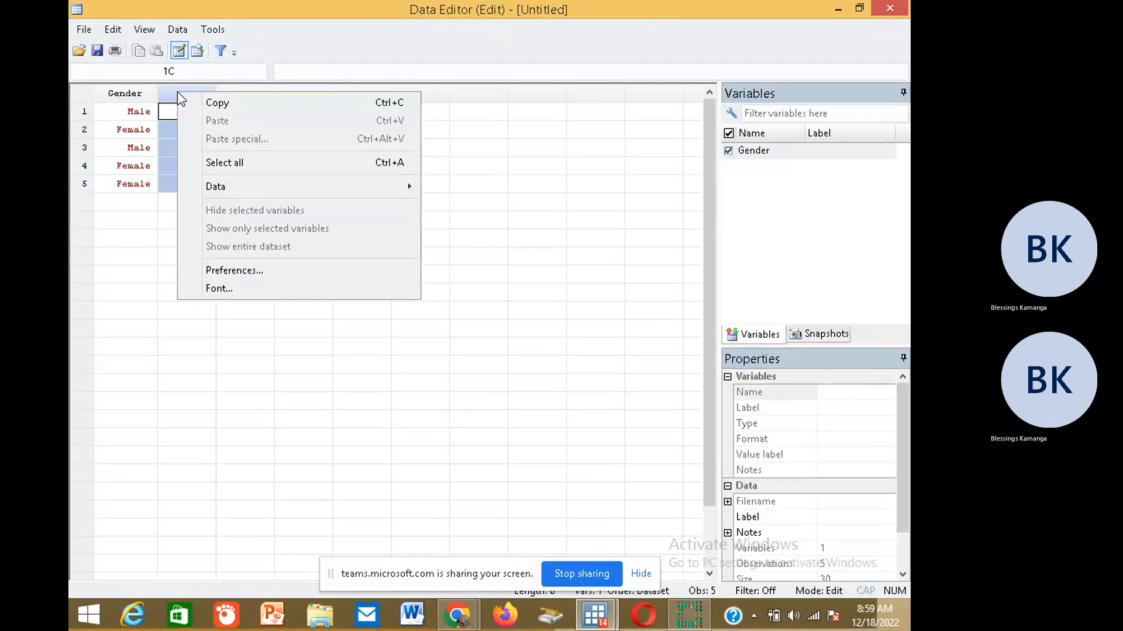
{"action": "right_click", "coordinate": [136, 92]}
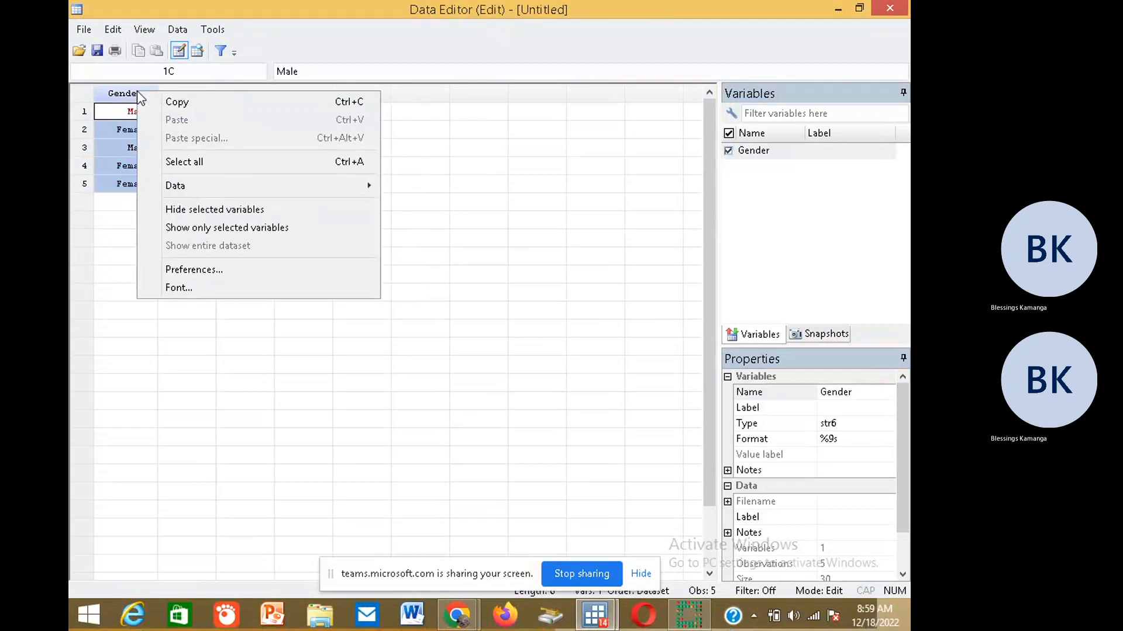
{"action": "mouse_move", "coordinate": [220, 184]}
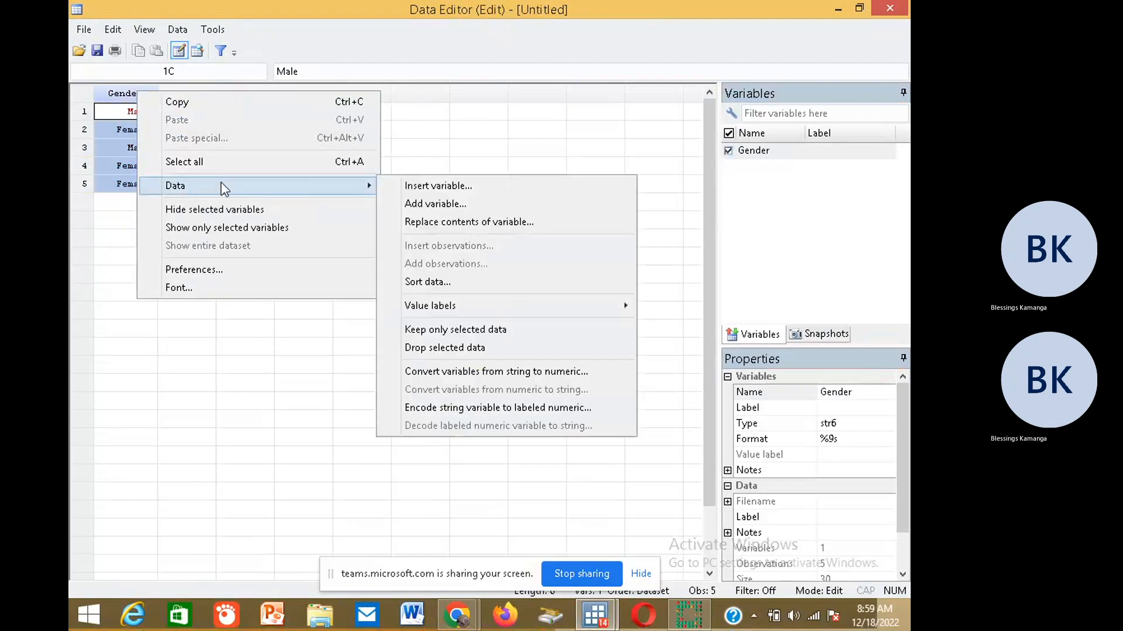
{"action": "left_click", "coordinate": [418, 186]}
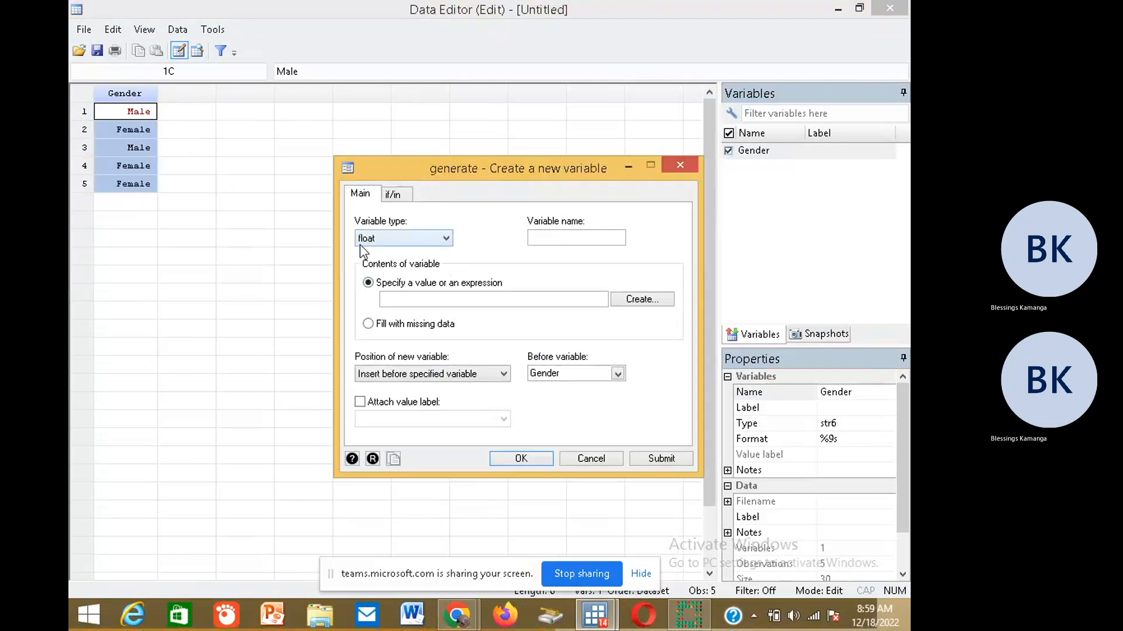
{"action": "left_click", "coordinate": [421, 238]}
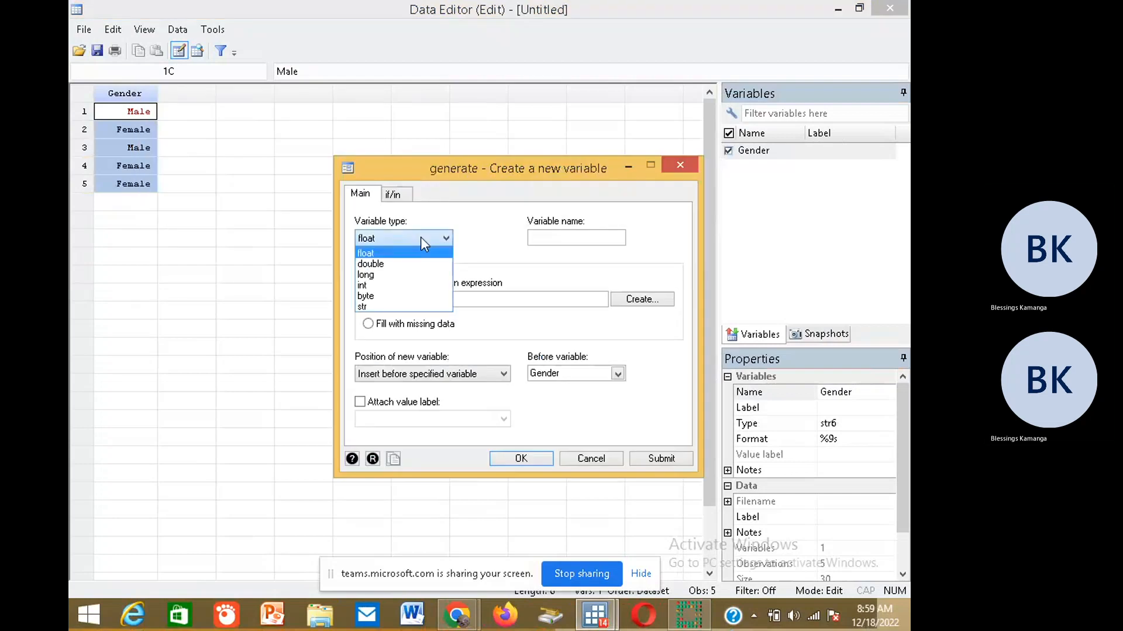
{"action": "left_click", "coordinate": [381, 289]}
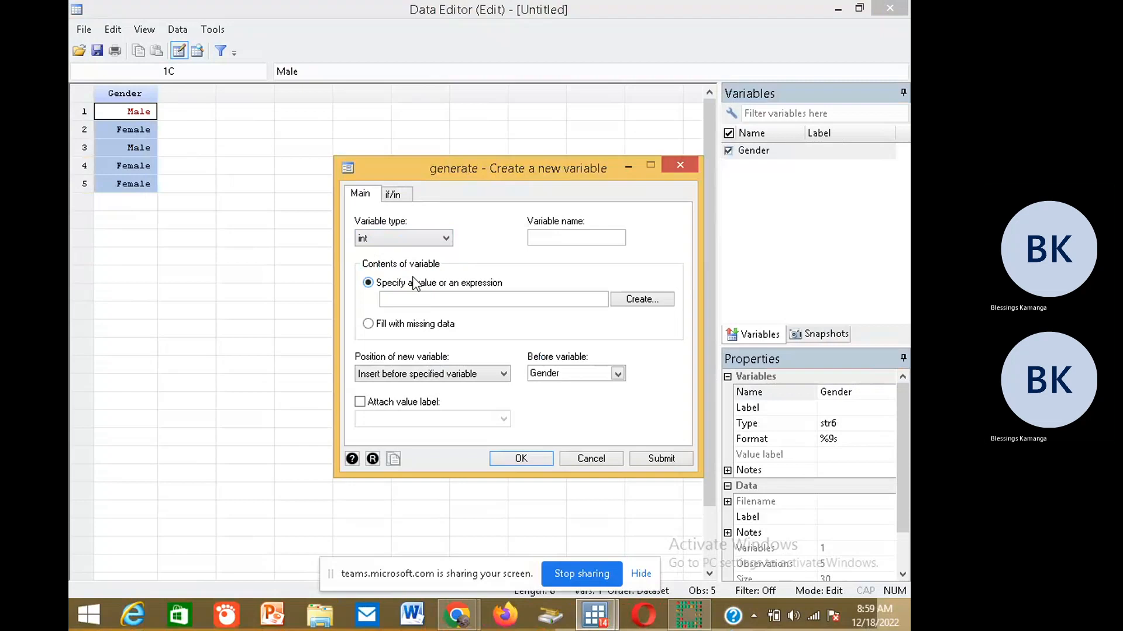
{"action": "left_click", "coordinate": [584, 236]}
{"action": "type", "text": "Age"}
{"action": "left_click", "coordinate": [631, 300]}
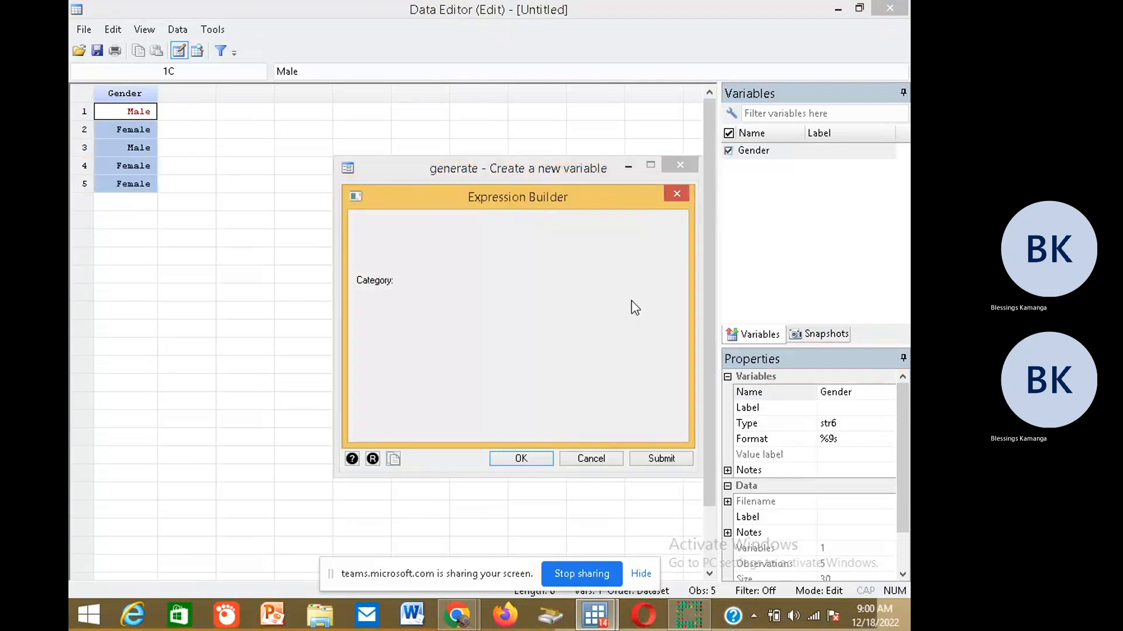
{"action": "left_click", "coordinate": [677, 194]}
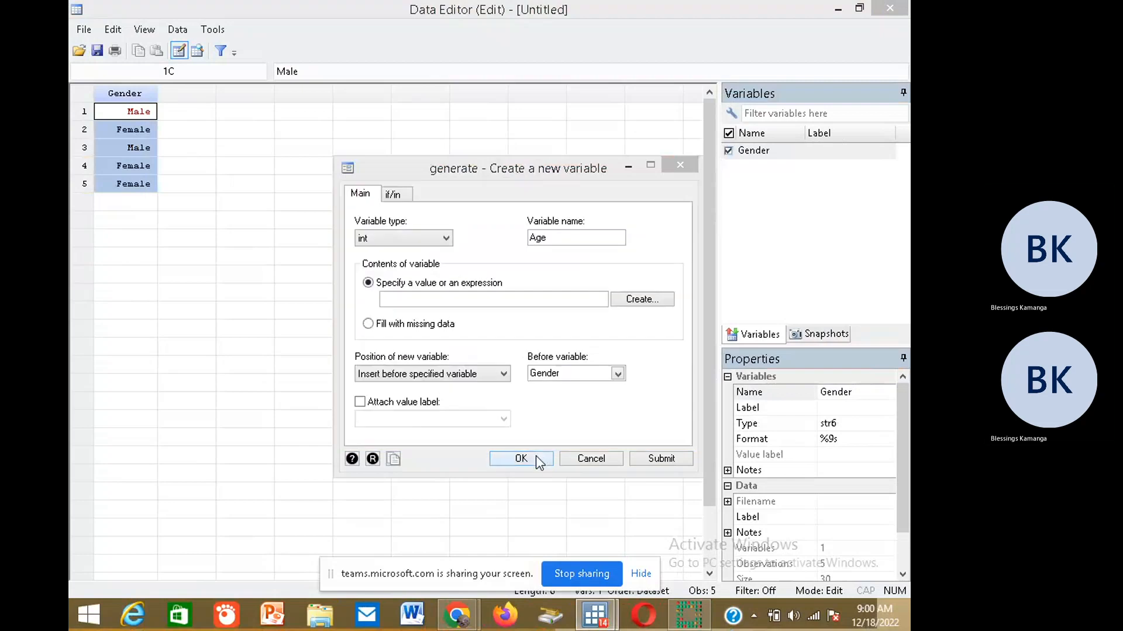
Attach the value label Age of Respondent, choose to fill with missing data, and try to create the Age variable
{"action": "left_click", "coordinate": [370, 400]}
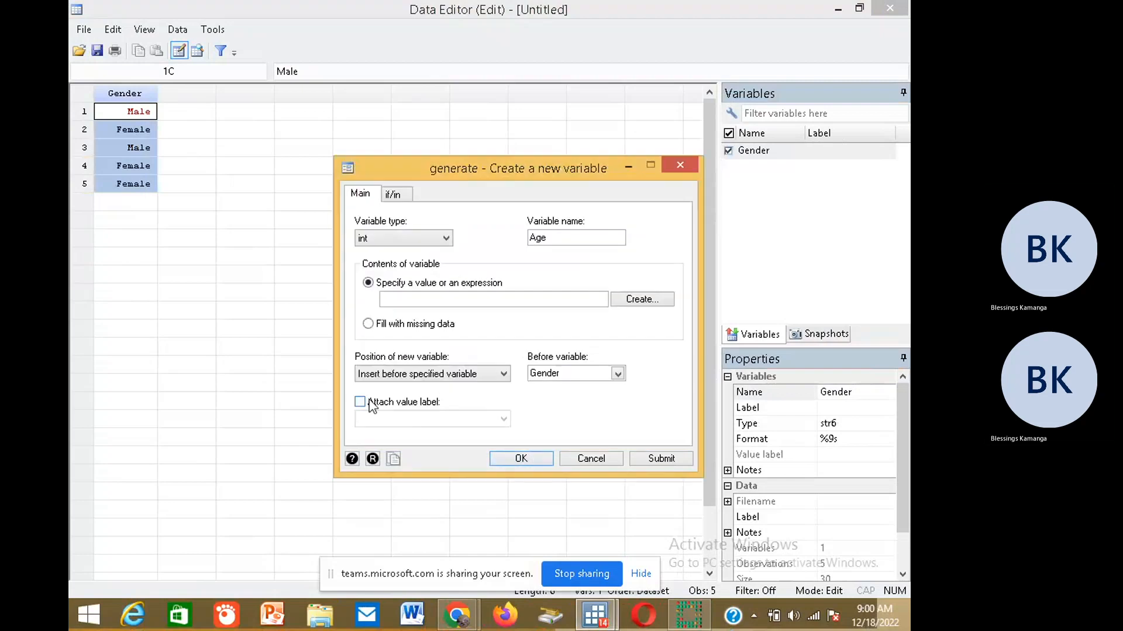
{"action": "left_click", "coordinate": [370, 405]}
{"action": "type", "text": "A"}
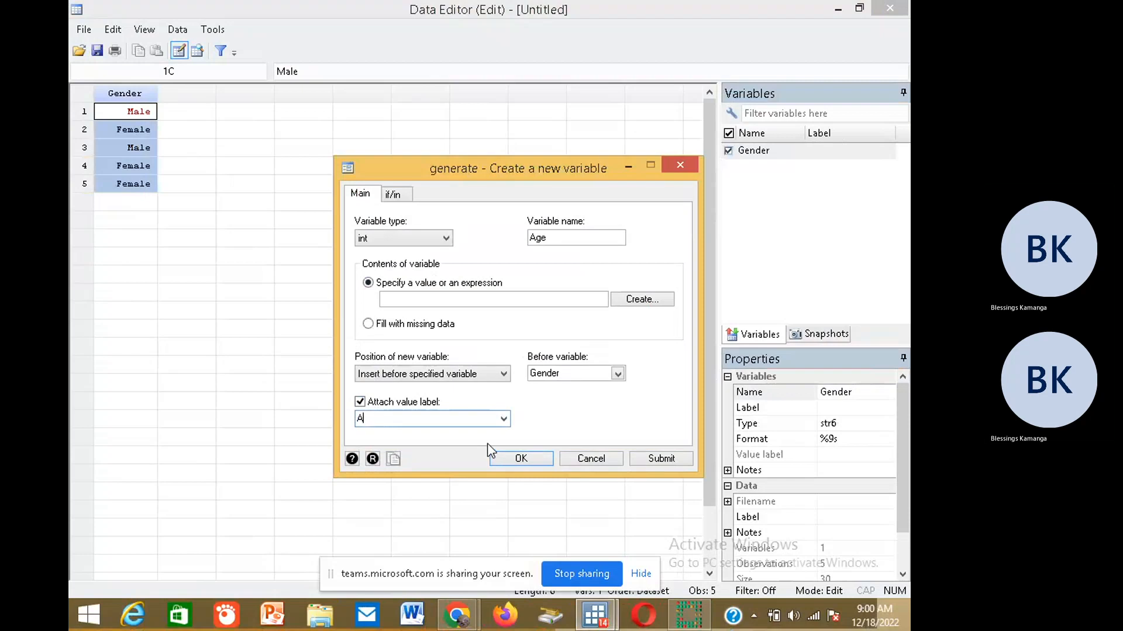
{"action": "type", "text": "ge of Respondent"}
{"action": "left_click", "coordinate": [521, 459]}
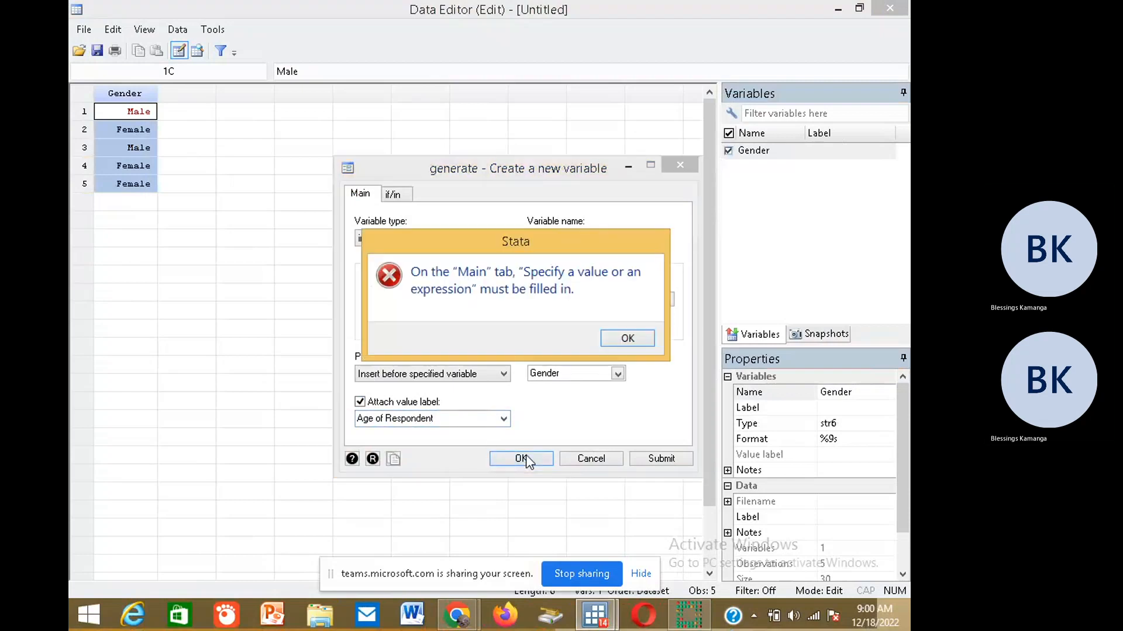
{"action": "left_click", "coordinate": [629, 340]}
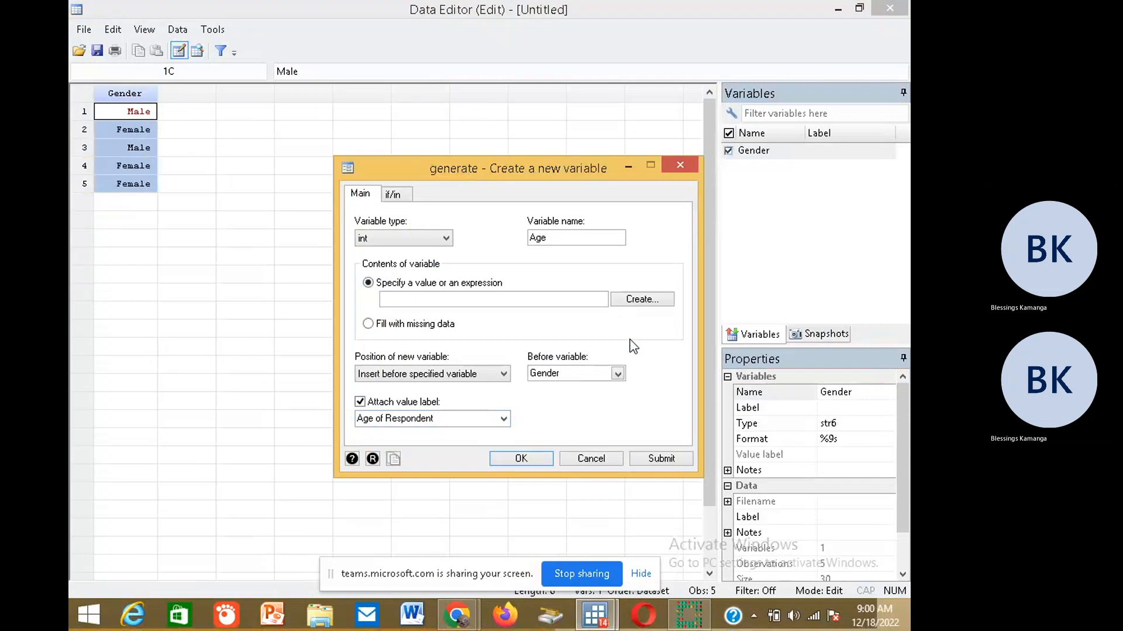
{"action": "left_click", "coordinate": [369, 323]}
{"action": "left_click", "coordinate": [521, 459]}
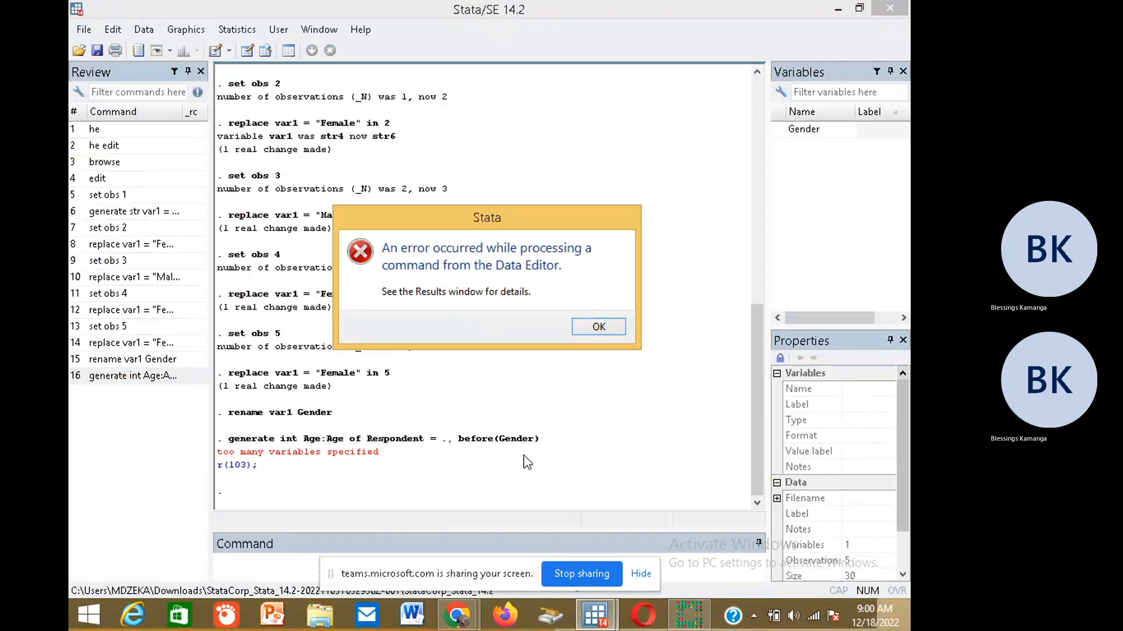
{"action": "left_click", "coordinate": [599, 327]}
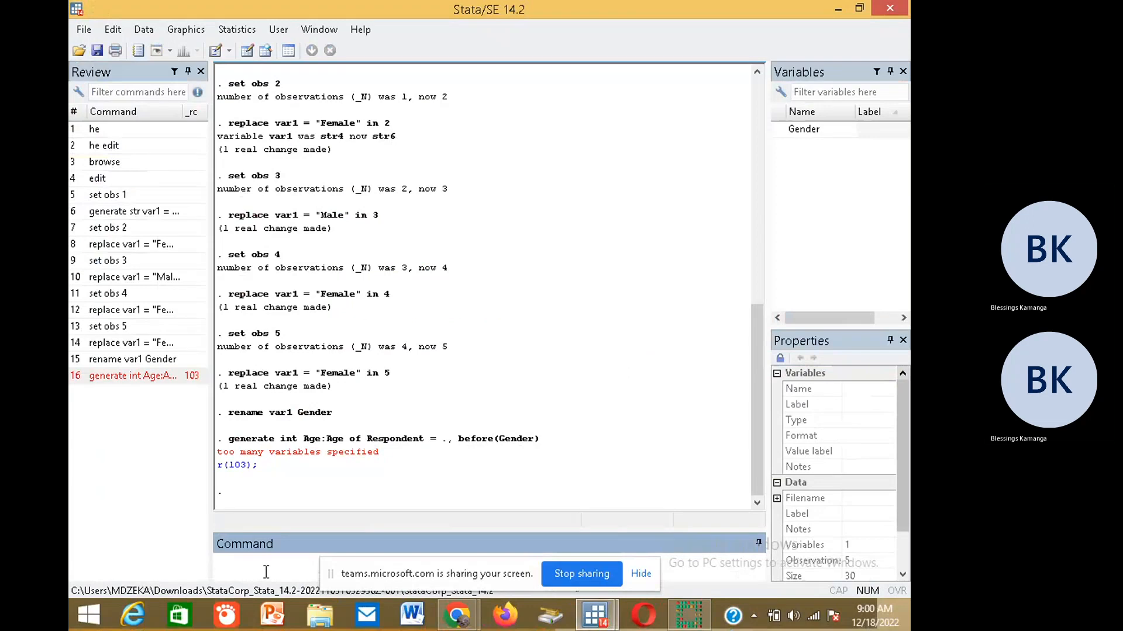
Run the edit command to reopen the Data Editor and enter 14 and 16 as the first two observations of the second column
{"action": "type", "text": "edit"}
{"action": "key", "text": "Return"}
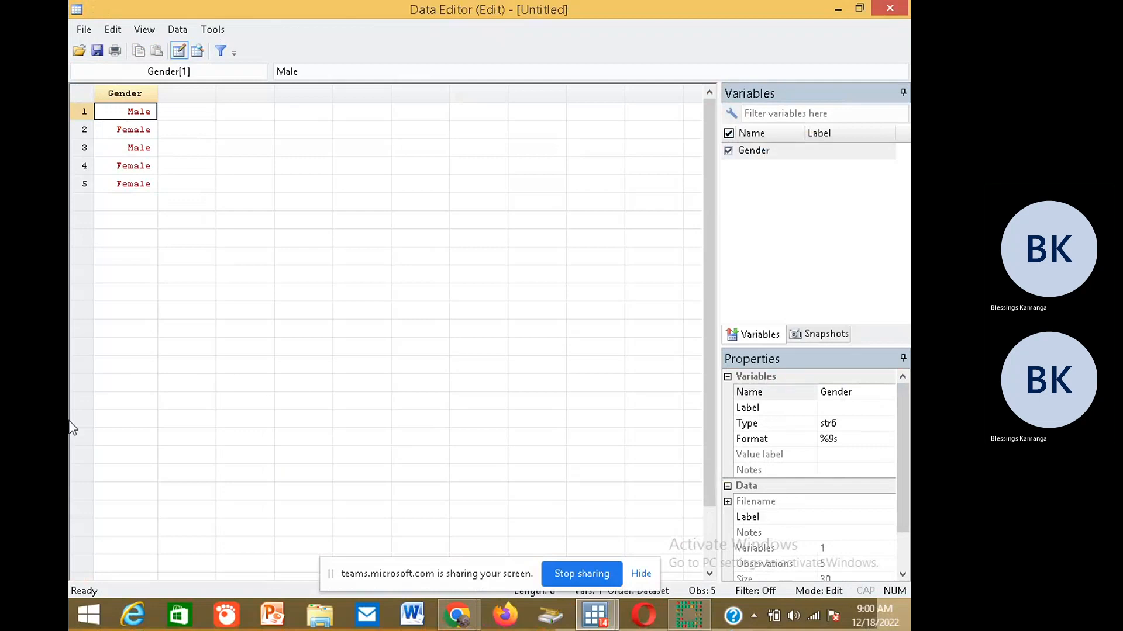
{"action": "left_click", "coordinate": [171, 96]}
{"action": "left_click", "coordinate": [183, 110]}
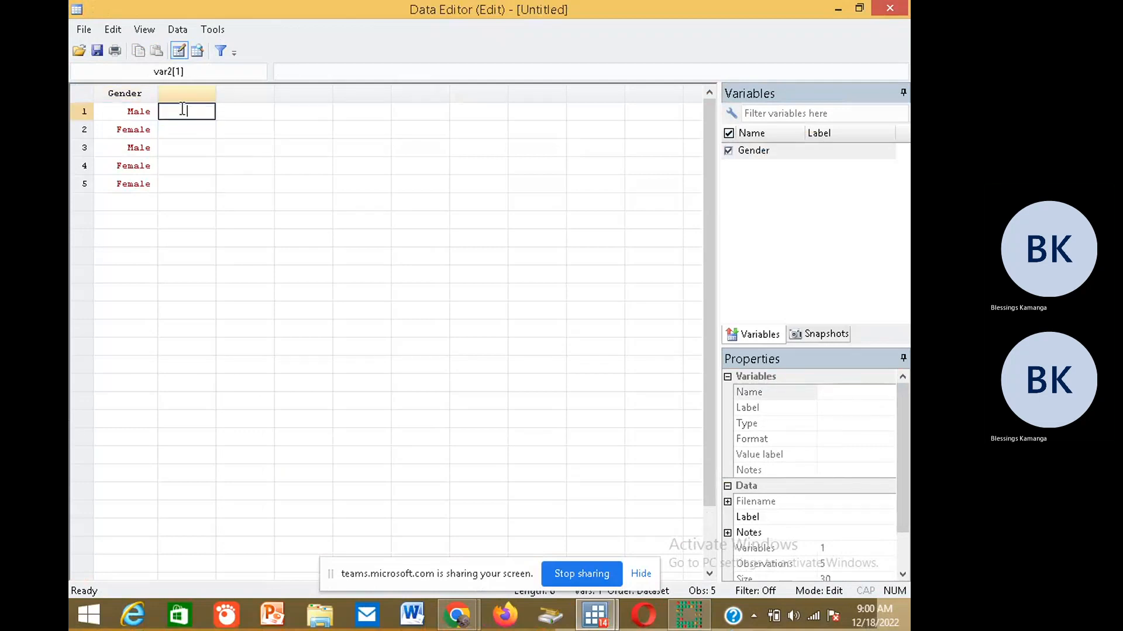
{"action": "type", "text": "14"}
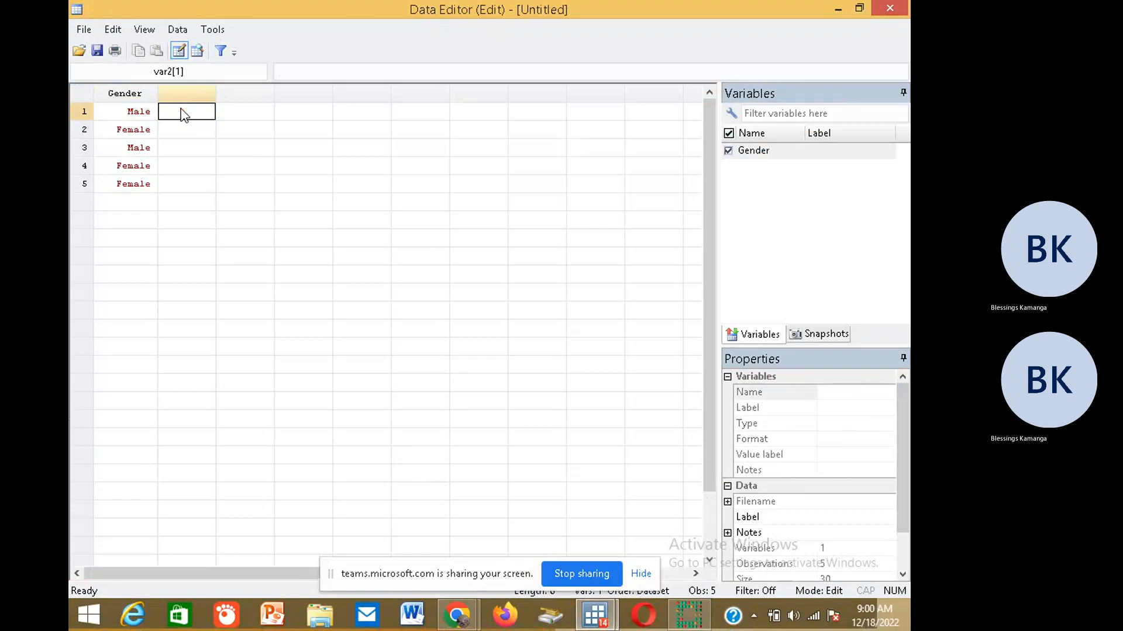
{"action": "key", "text": "Return"}
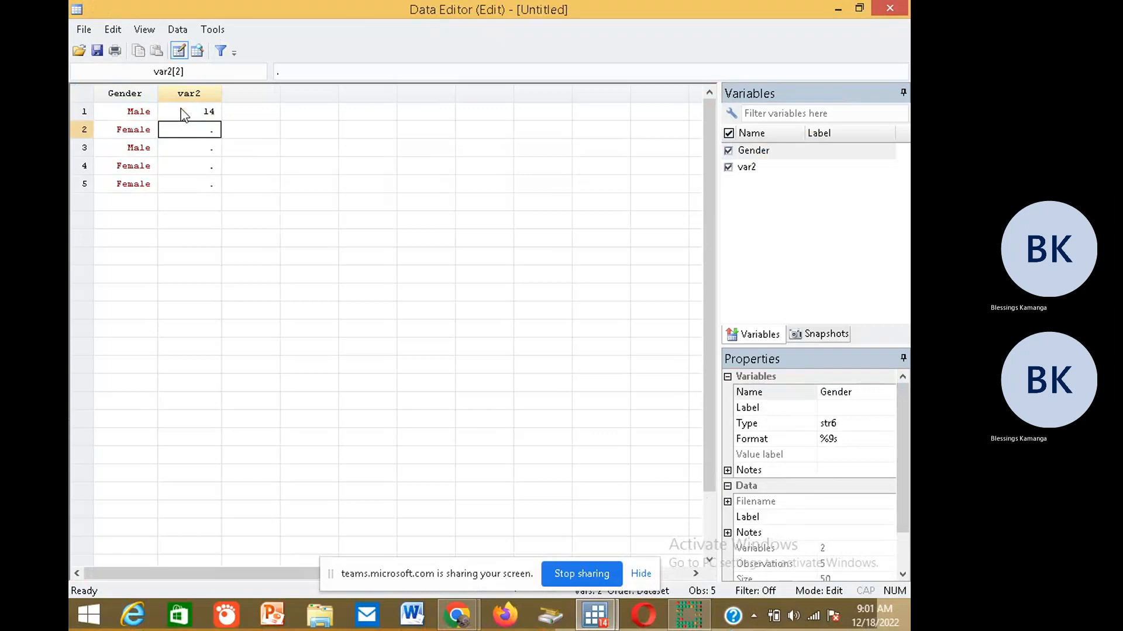
{"action": "type", "text": "16"}
{"action": "key", "text": "Return"}
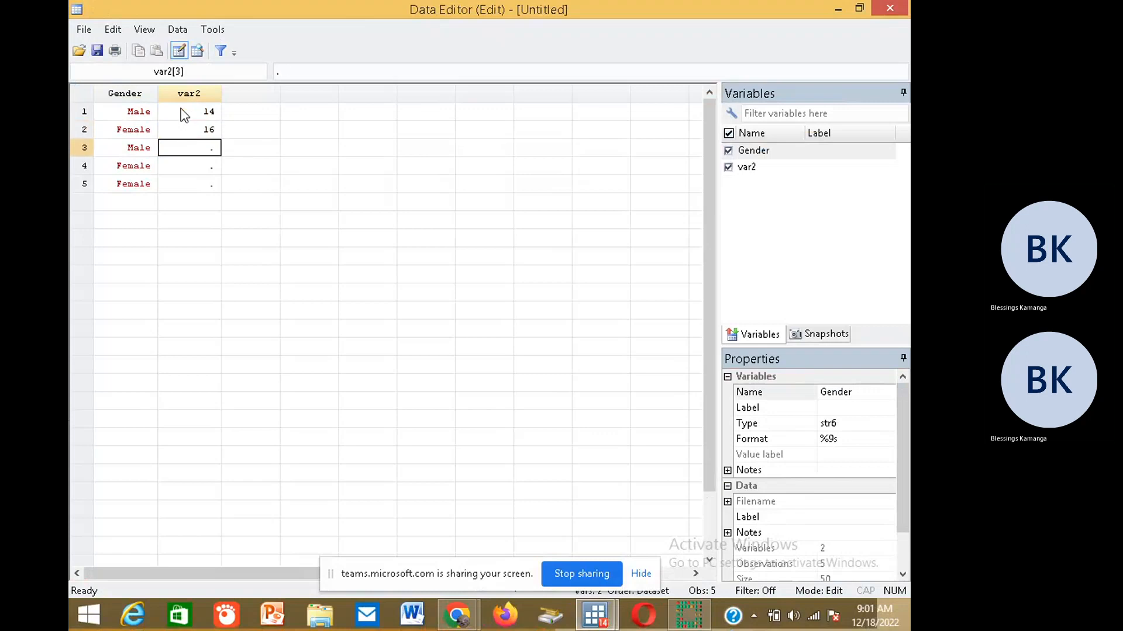
Enter 18, 19 and 12 as observations 3 to 5 of the second column
{"action": "type", "text": "44"}
{"action": "key", "text": "BackSpace"}
{"action": "key", "text": "BackSpace"}
{"action": "type", "text": "4"}
{"action": "key", "text": "BackSpace"}
{"action": "type", "text": "18"}
{"action": "key", "text": "Return"}
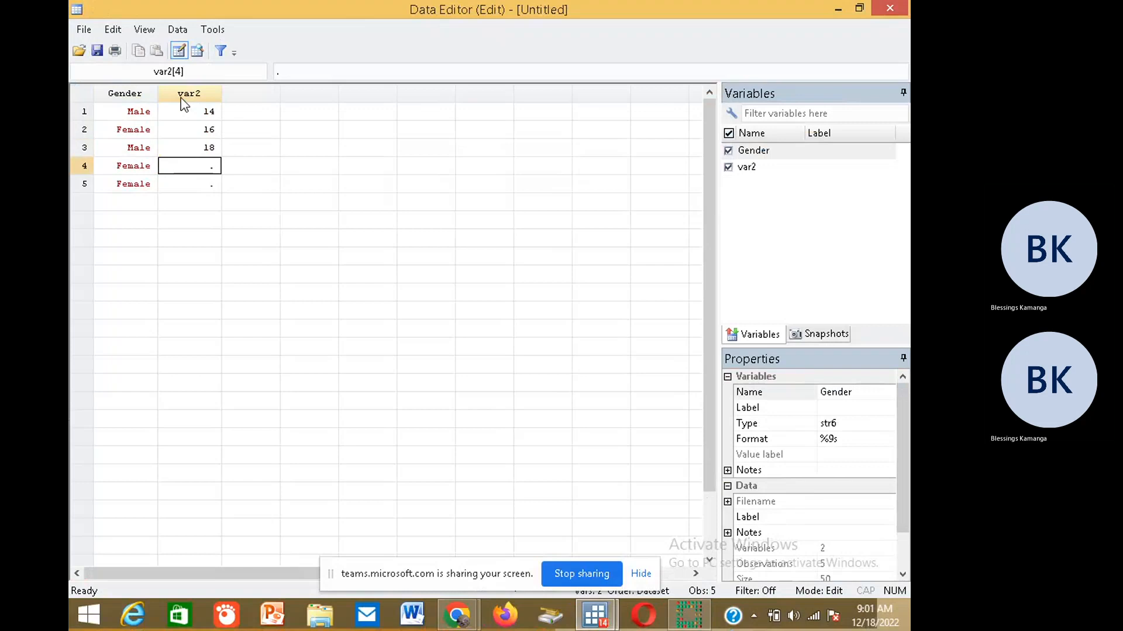
{"action": "type", "text": "19"}
{"action": "key", "text": "Return"}
{"action": "type", "text": "12"}
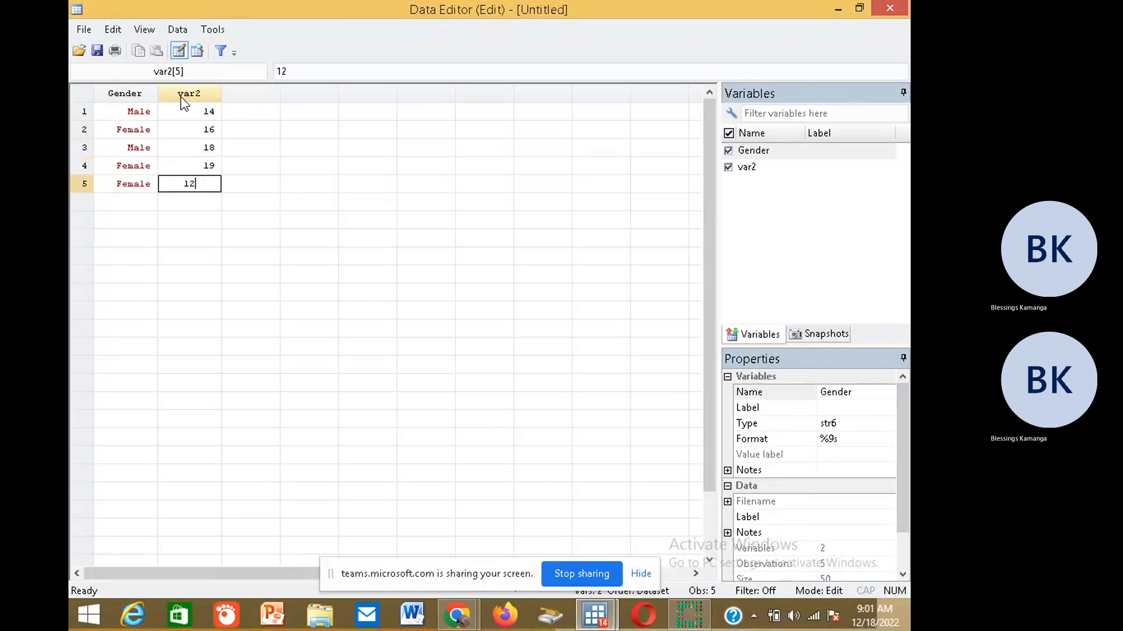
{"action": "key", "text": "Return"}
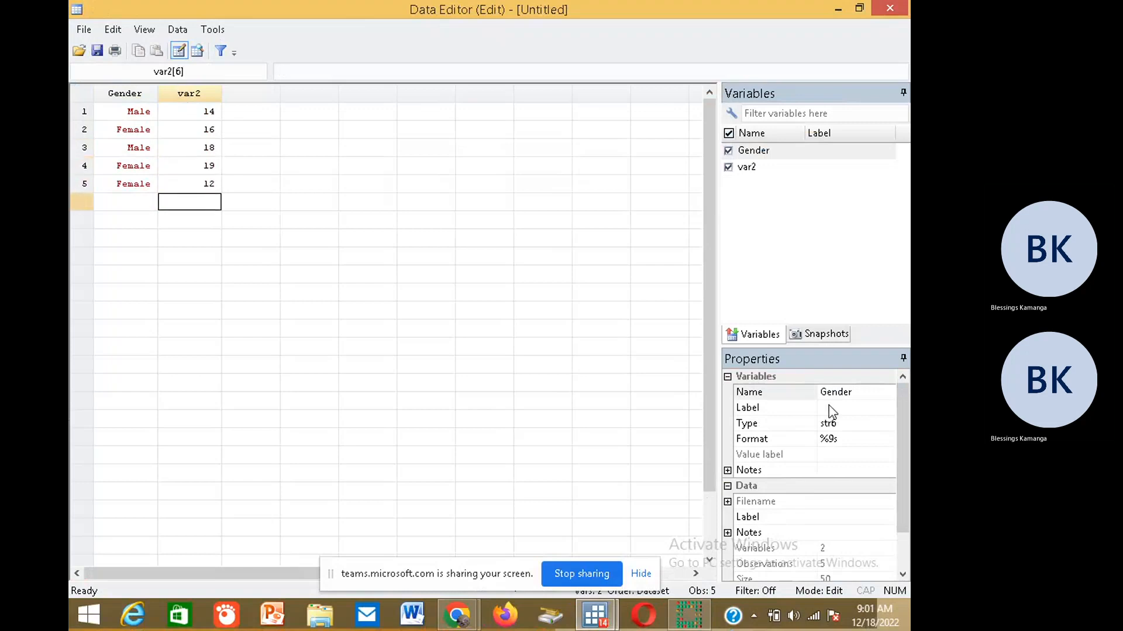
Look at the storage types available for the Gender variable without changing its type
{"action": "left_click", "coordinate": [849, 424]}
{"action": "left_click", "coordinate": [888, 425]}
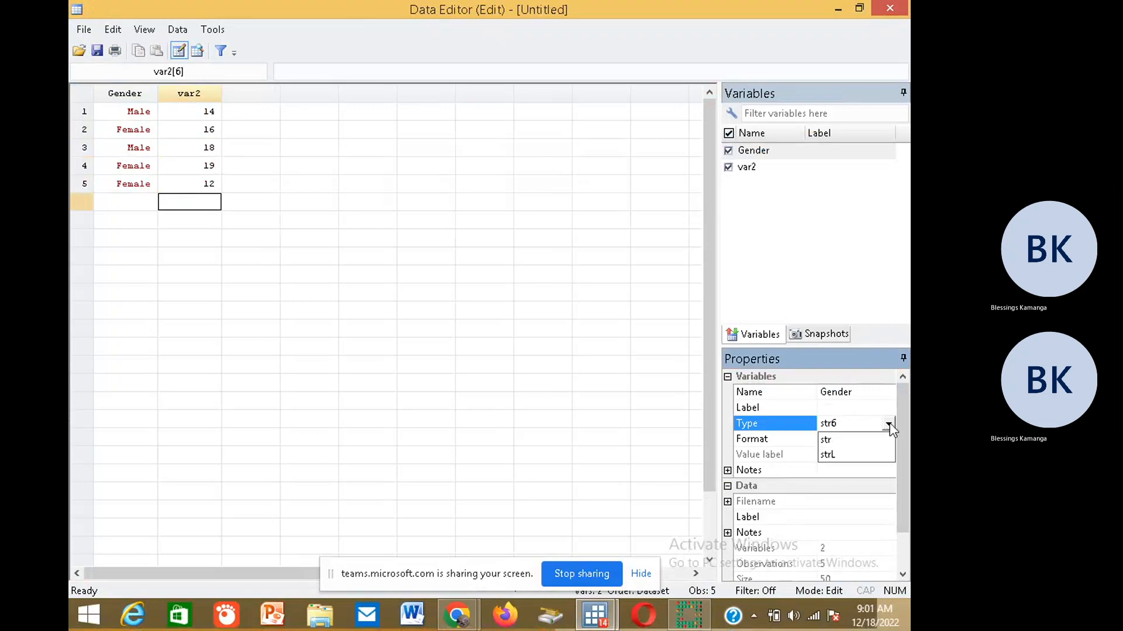
{"action": "left_click", "coordinate": [888, 425]}
Rename the variable var2 to Age in its properties
{"action": "left_click", "coordinate": [766, 169]}
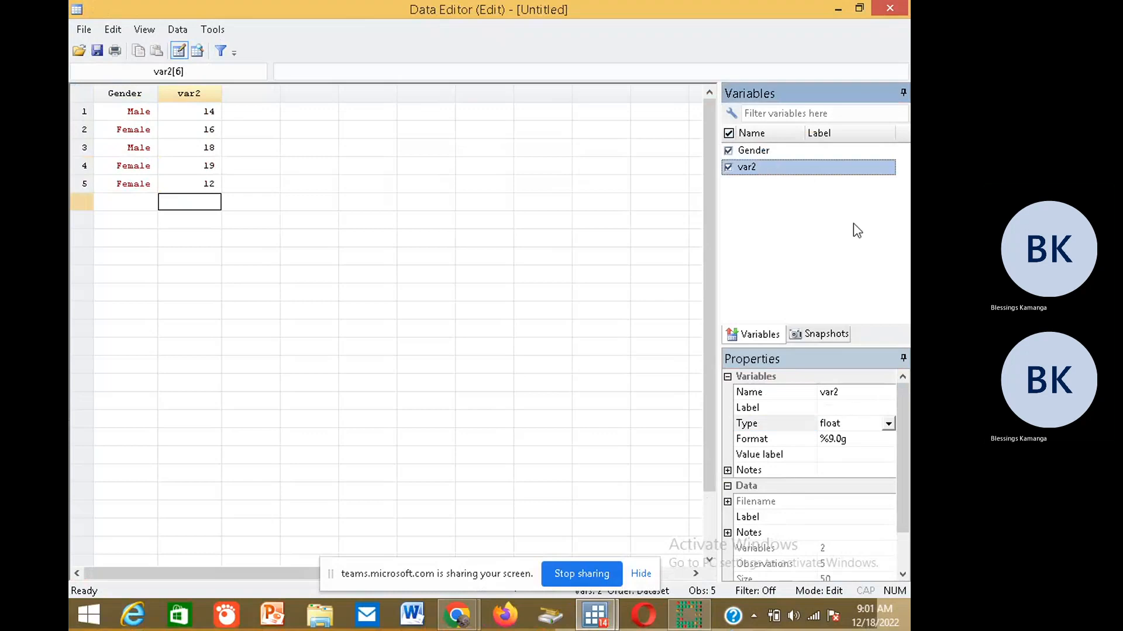
{"action": "left_click", "coordinate": [856, 392]}
{"action": "key", "text": "BackSpace"}
{"action": "key", "text": "BackSpace"}
{"action": "key", "text": "BackSpace"}
{"action": "key", "text": "BackSpace"}
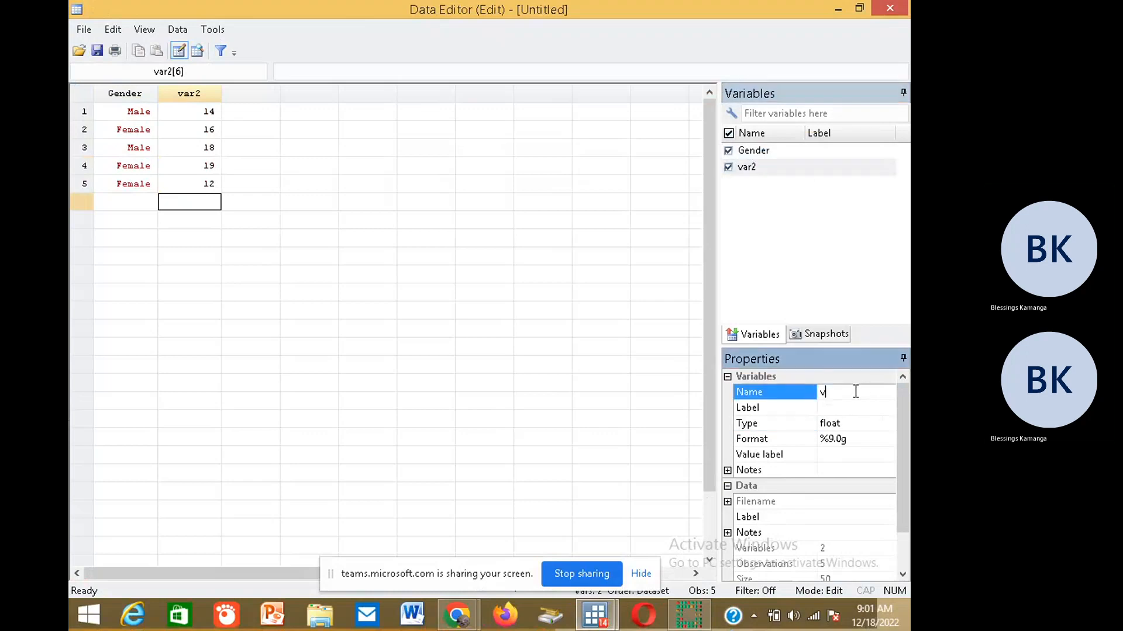
{"action": "type", "text": "Age"}
Try to assign the value label Age of respondent to the Age variable
{"action": "left_click", "coordinate": [844, 454]}
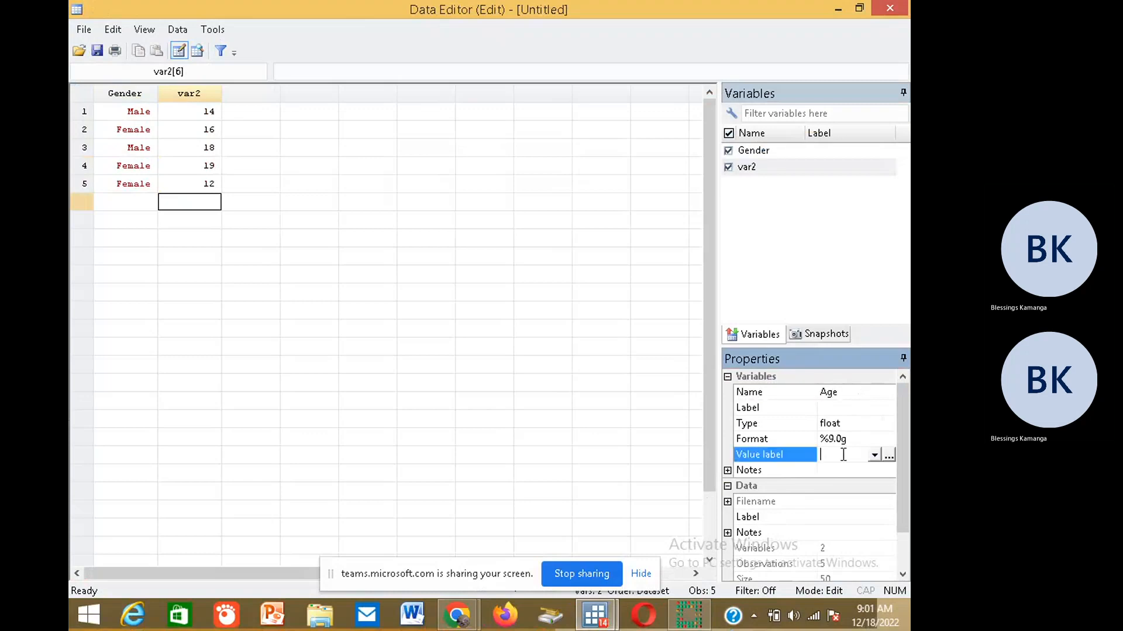
{"action": "left_click", "coordinate": [843, 456]}
{"action": "type", "text": "Age "}
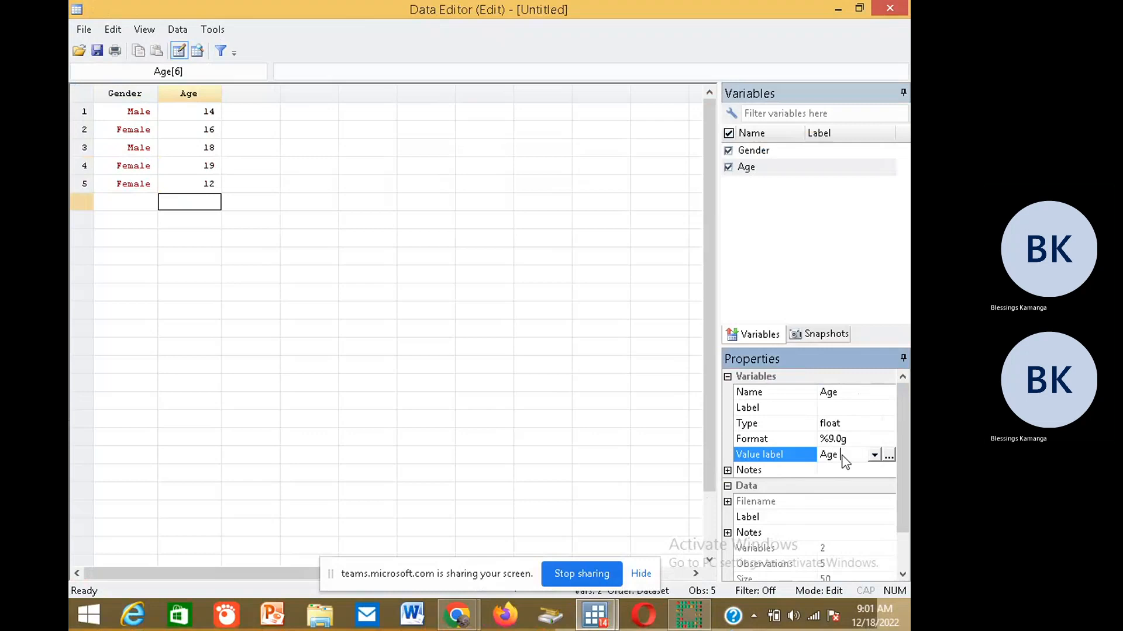
{"action": "type", "text": "of respondent"}
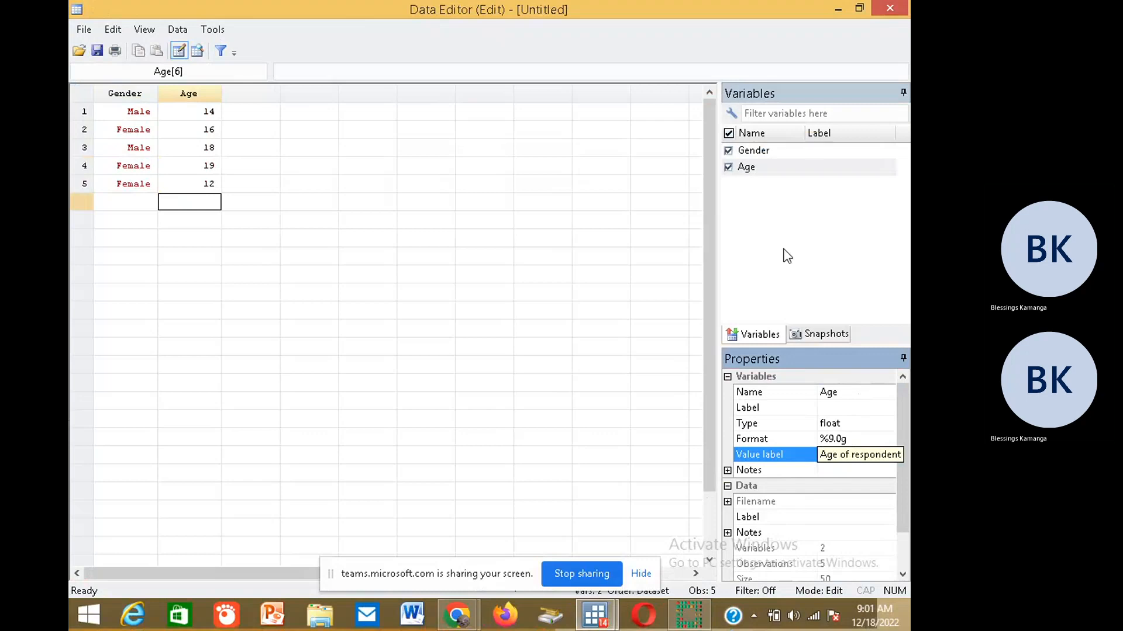
Check the value label property of the Gender variable and of the Age variable
{"action": "left_click", "coordinate": [774, 152]}
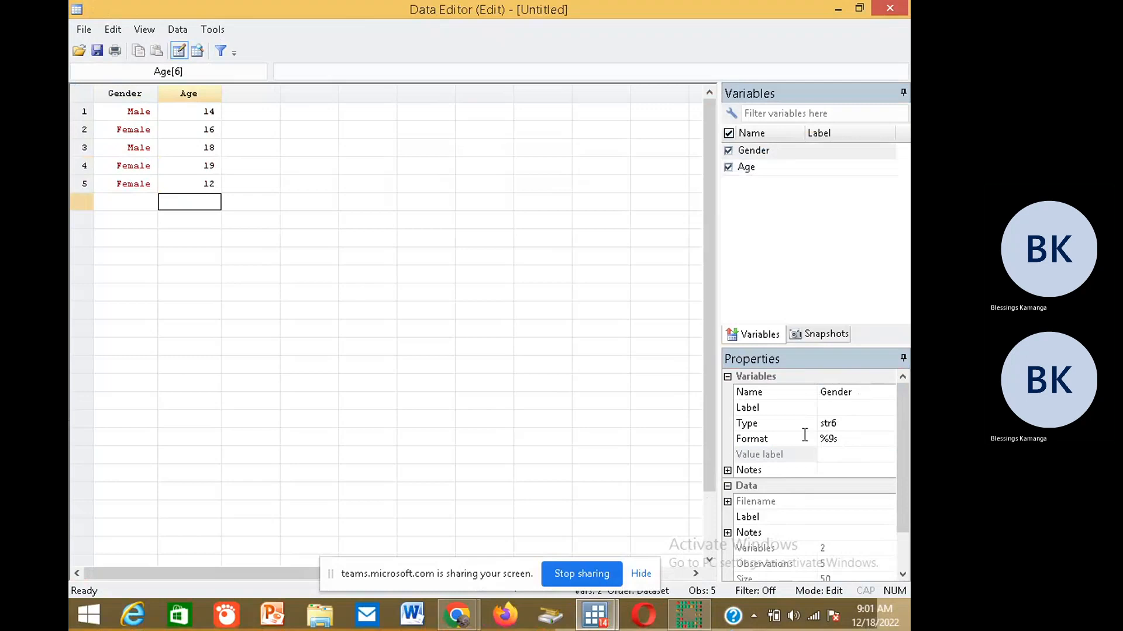
{"action": "left_click", "coordinate": [822, 455]}
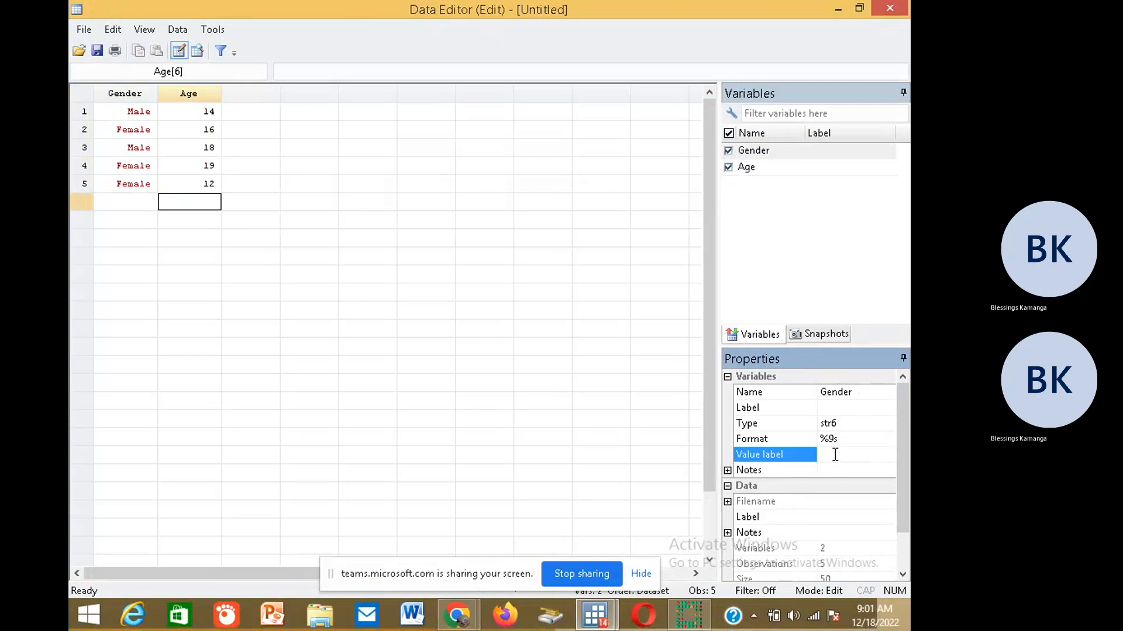
{"action": "left_click", "coordinate": [201, 96]}
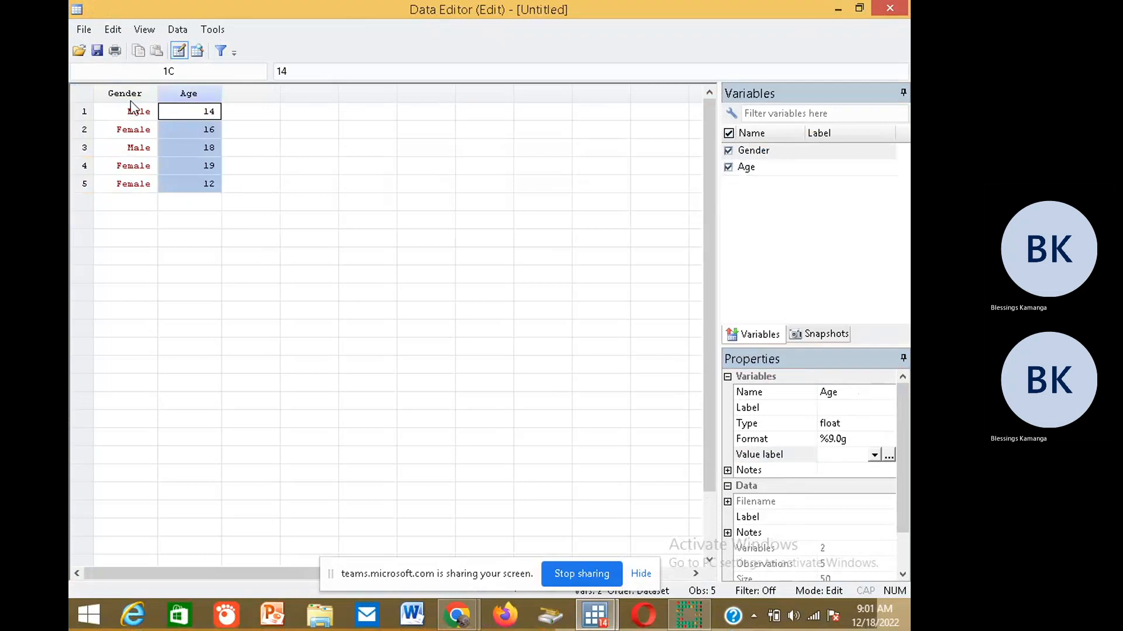
Minimize the Data Editor and view the properties of Gender in the main Stata window
{"action": "left_click", "coordinate": [840, 10]}
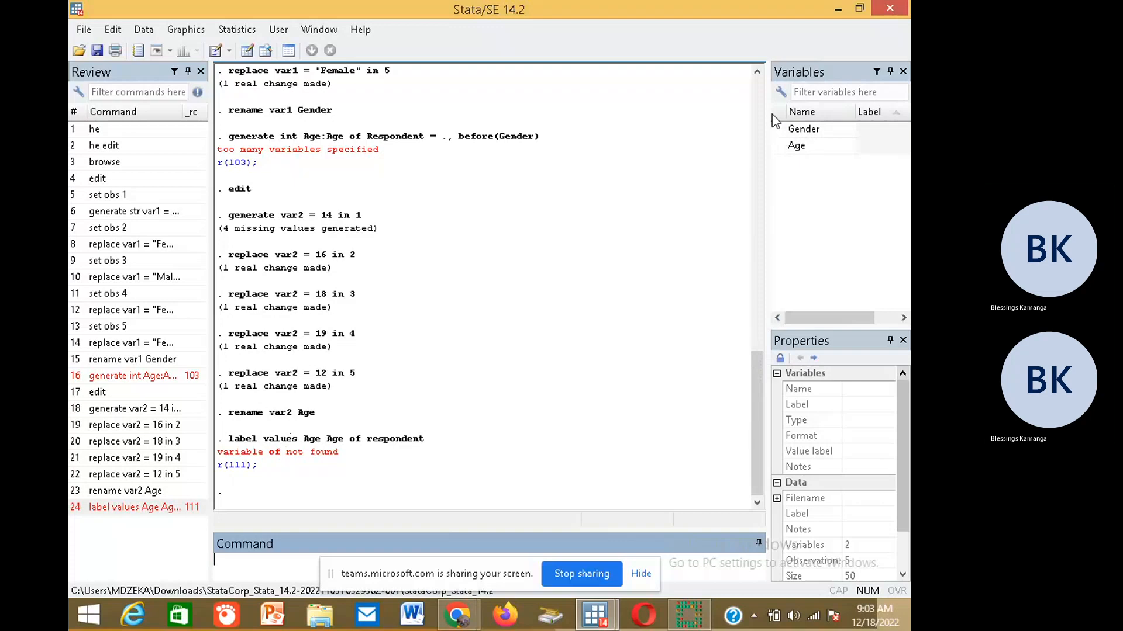
{"action": "left_click", "coordinate": [818, 128]}
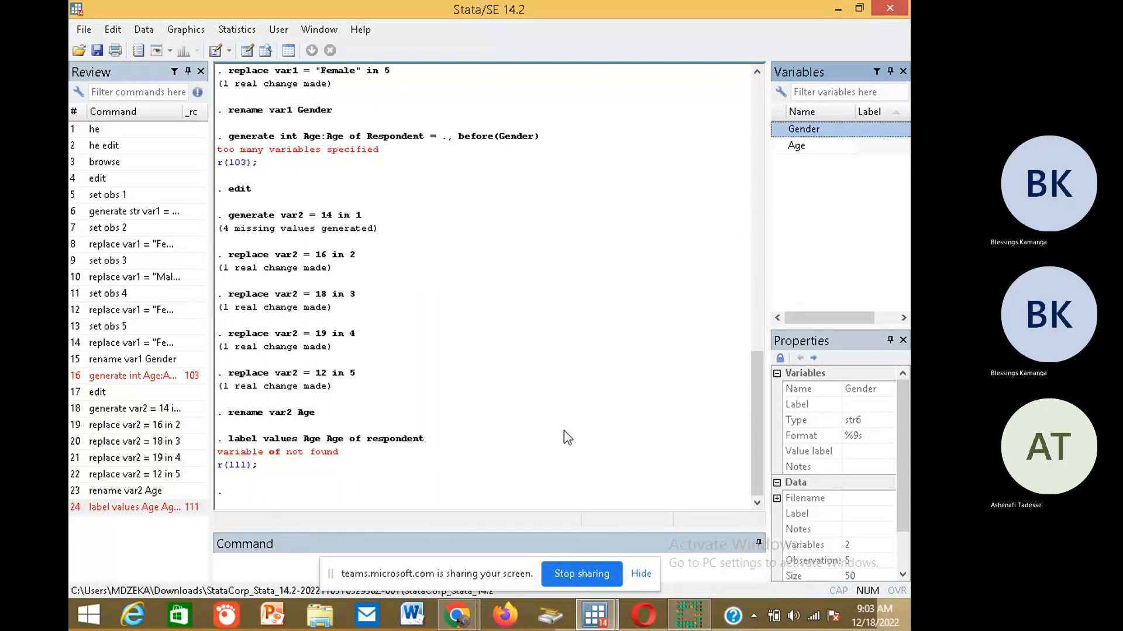
{"action": "left_click", "coordinate": [235, 565]}
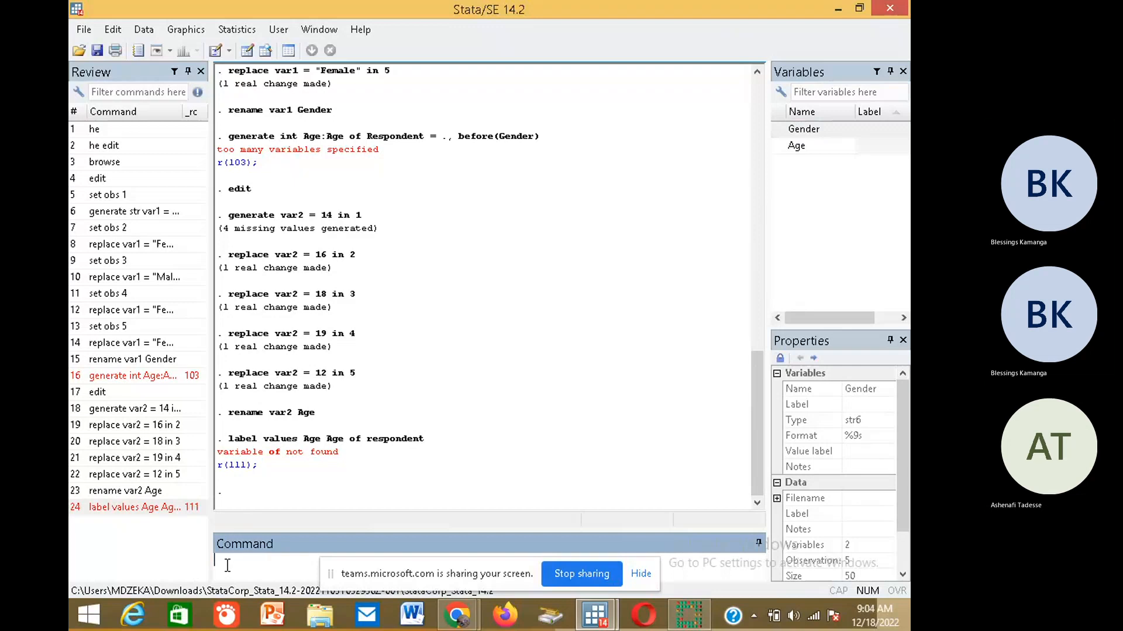
Open the help entry for summarize and read its syntax, examples and stored results
{"action": "type", "text": "he summarize"}
{"action": "key", "text": "Return"}
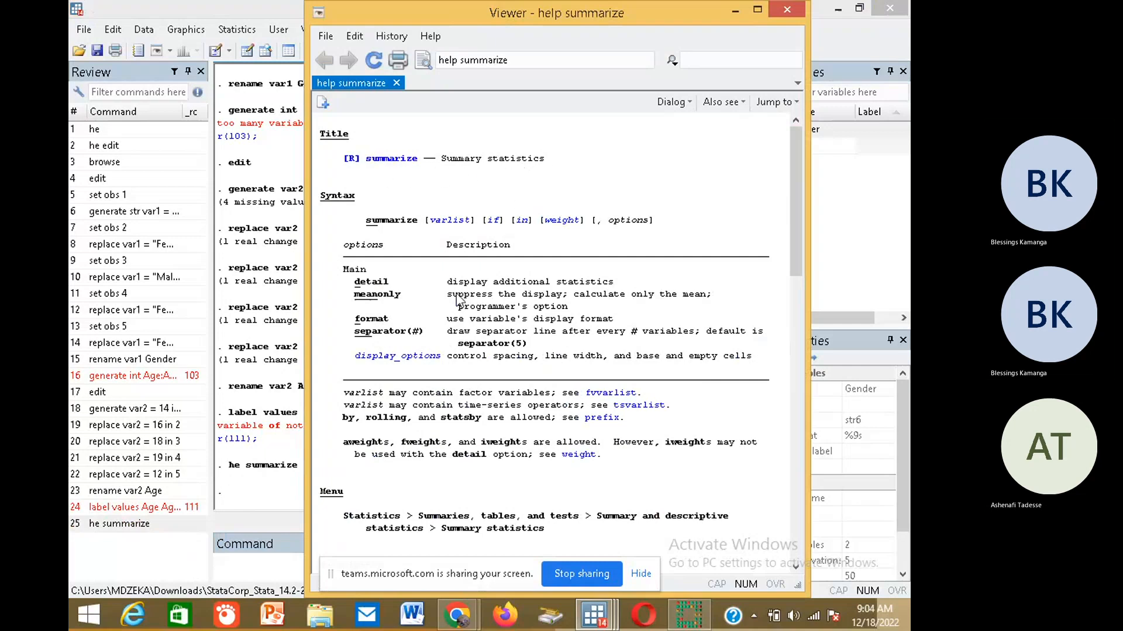
{"action": "scroll", "coordinate": [443, 306], "scroll_direction": "down", "scroll_amount": 2}
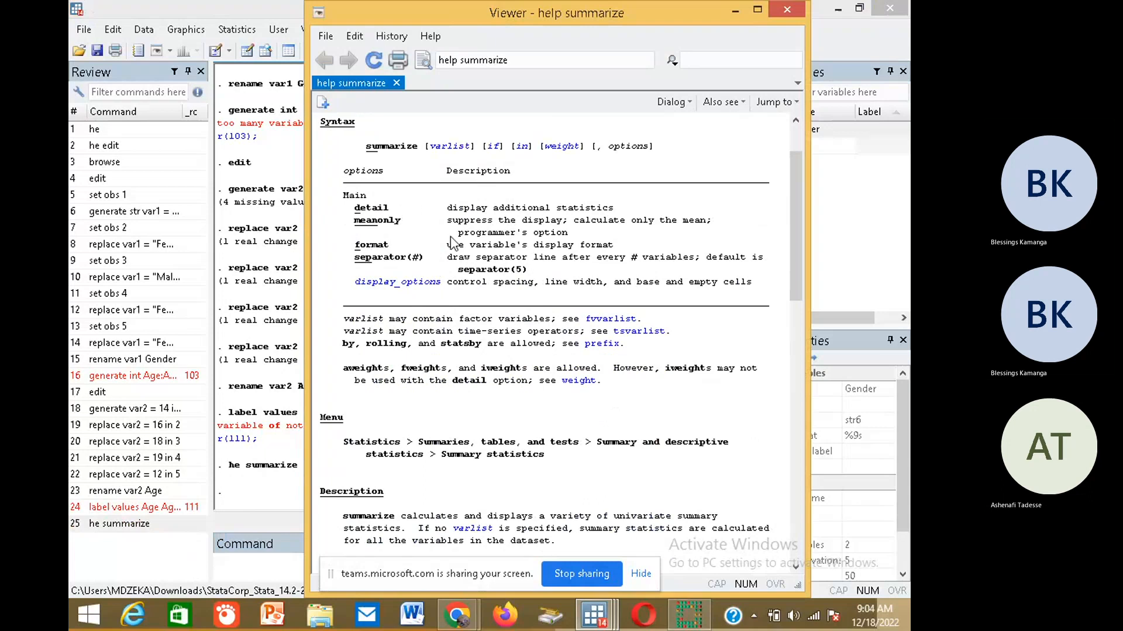
{"action": "scroll", "coordinate": [568, 228], "scroll_direction": "down", "scroll_amount": 20}
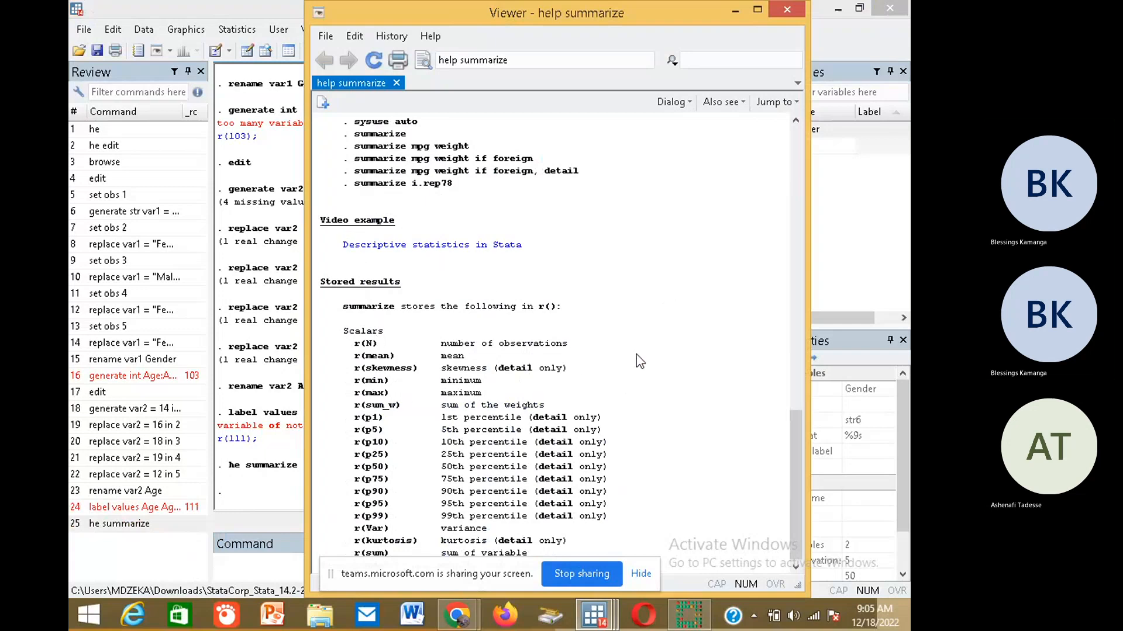
{"action": "scroll", "coordinate": [573, 379], "scroll_direction": "up", "scroll_amount": 2}
{"action": "scroll", "coordinate": [573, 379], "scroll_direction": "up", "scroll_amount": 2}
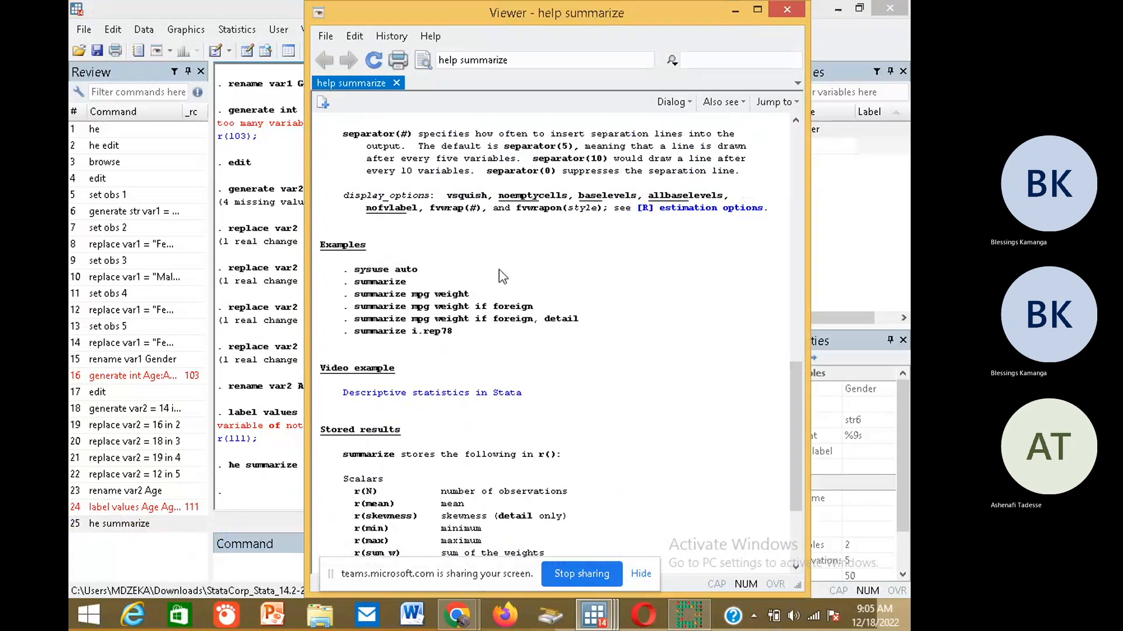
Return from the help viewer to the main window and run summarize on the Gender variable
{"action": "left_click", "coordinate": [736, 11]}
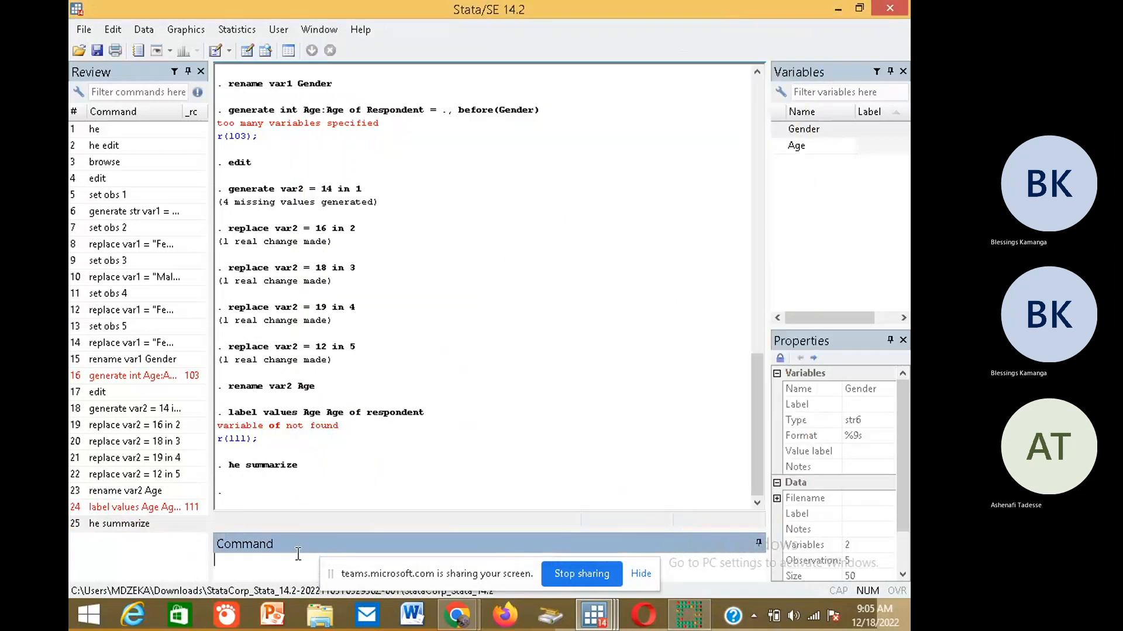
{"action": "type", "text": "summarize Gender"}
{"action": "key", "text": "Return"}
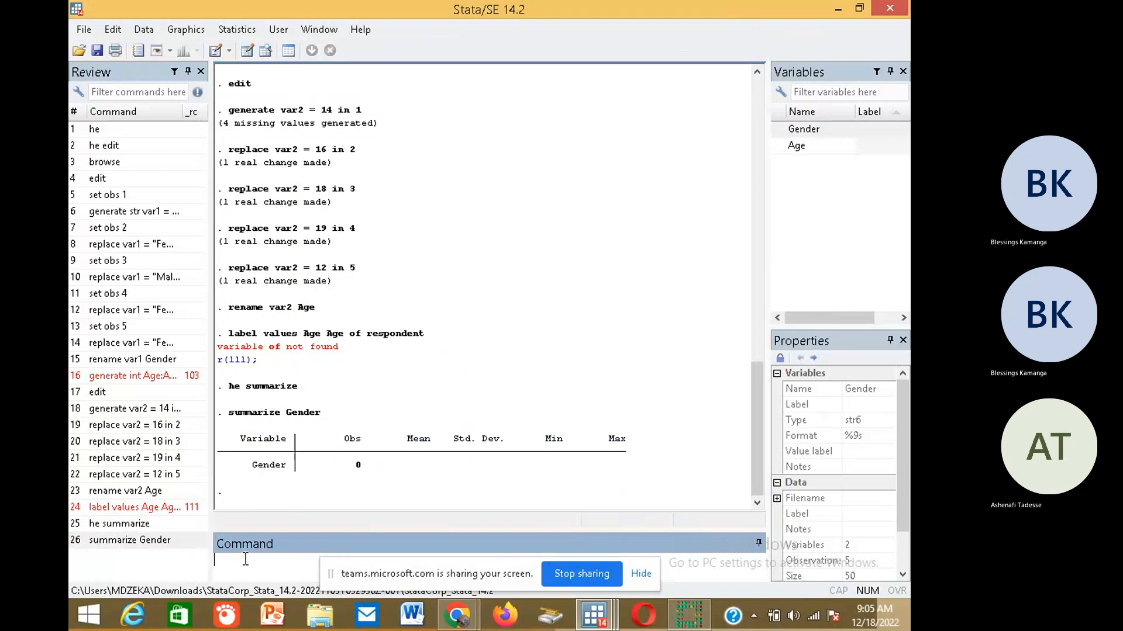
{"action": "type", "text": "Age summari"}
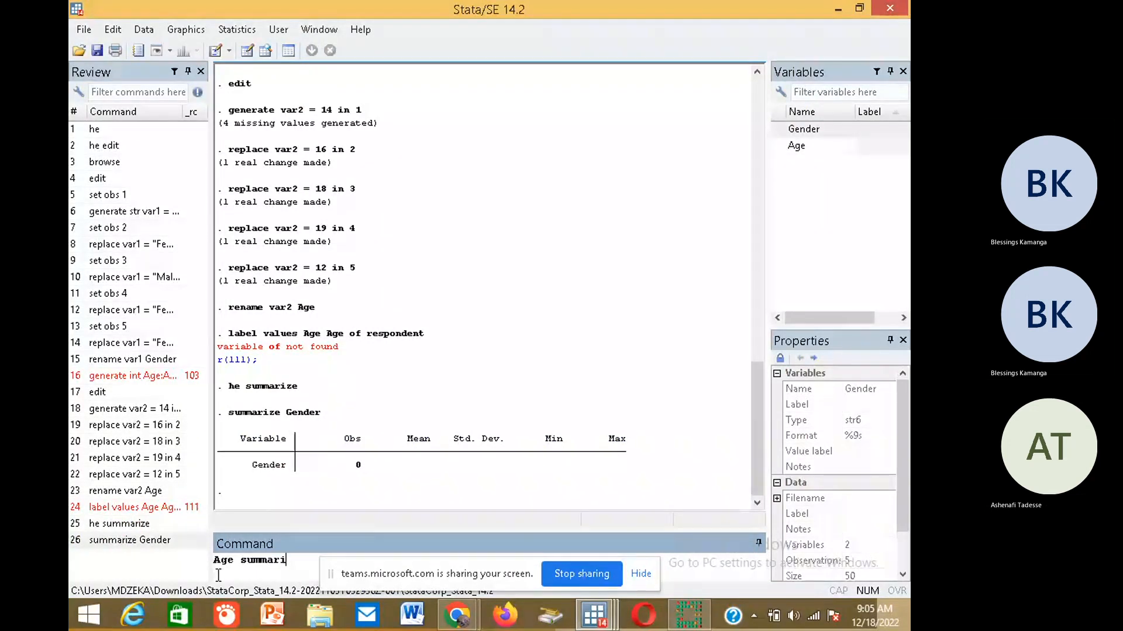
{"action": "key", "text": "BackSpace"}
{"action": "key", "text": "BackSpace"}
{"action": "key", "text": "BackSpace"}
{"action": "key", "text": "BackSpace"}
{"action": "key", "text": "BackSpace"}
{"action": "key", "text": "BackSpace"}
{"action": "key", "text": "BackSpace"}
{"action": "key", "text": "BackSpace"}
{"action": "key", "text": "BackSpace"}
{"action": "key", "text": "BackSpace"}
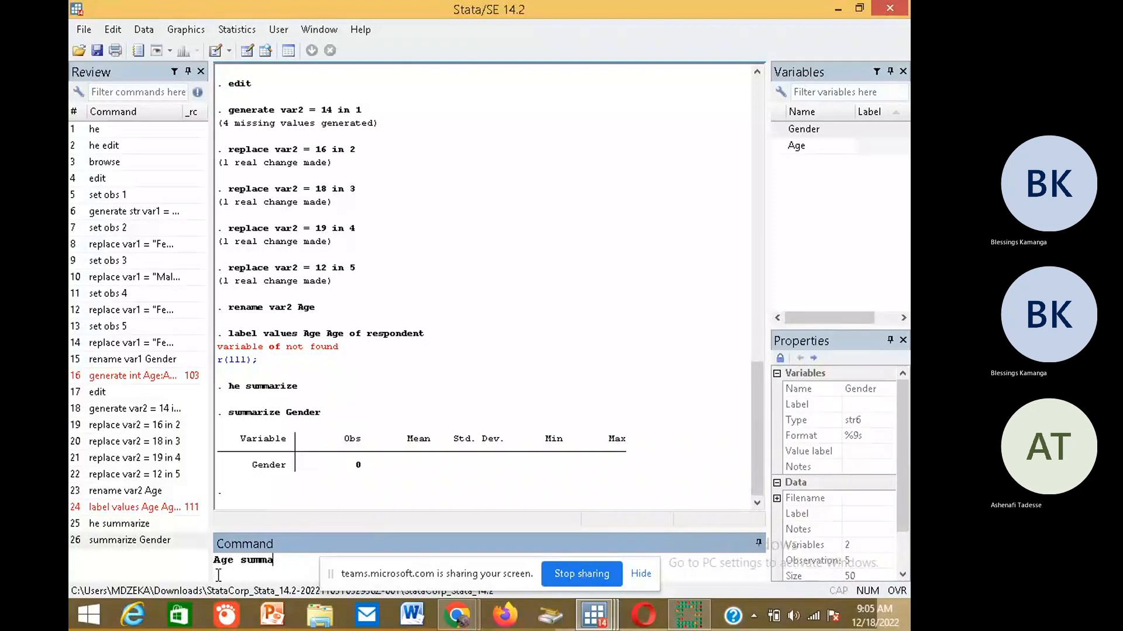
Summarize the Age variable with the abbreviated command sum Age
{"action": "type", "text": "sum Age"}
{"action": "key", "text": "Return"}
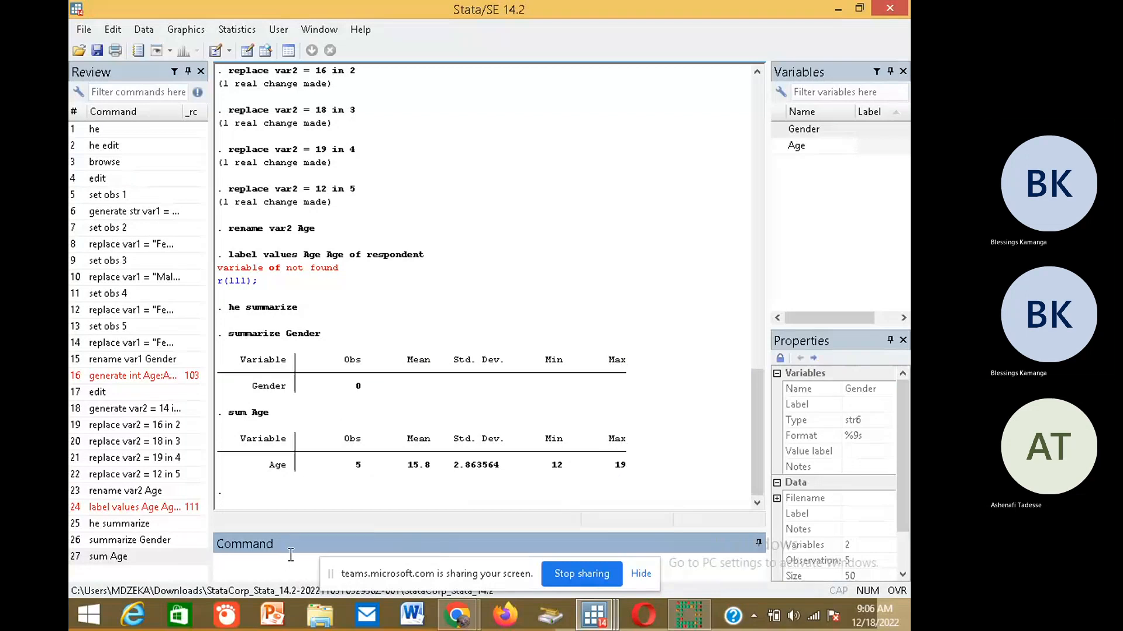
Produce detailed summary statistics for Age with the command sum Age, detail
{"action": "type", "text": "sum a\\"}
{"action": "key", "text": "BackSpace"}
{"action": "key", "text": "BackSpace"}
{"action": "type", "text": "Age ,"}
{"action": "key", "text": "BackSpace"}
{"action": "key", "text": "BackSpace"}
{"action": "type", "text": ", detail"}
{"action": "key", "text": "Return"}
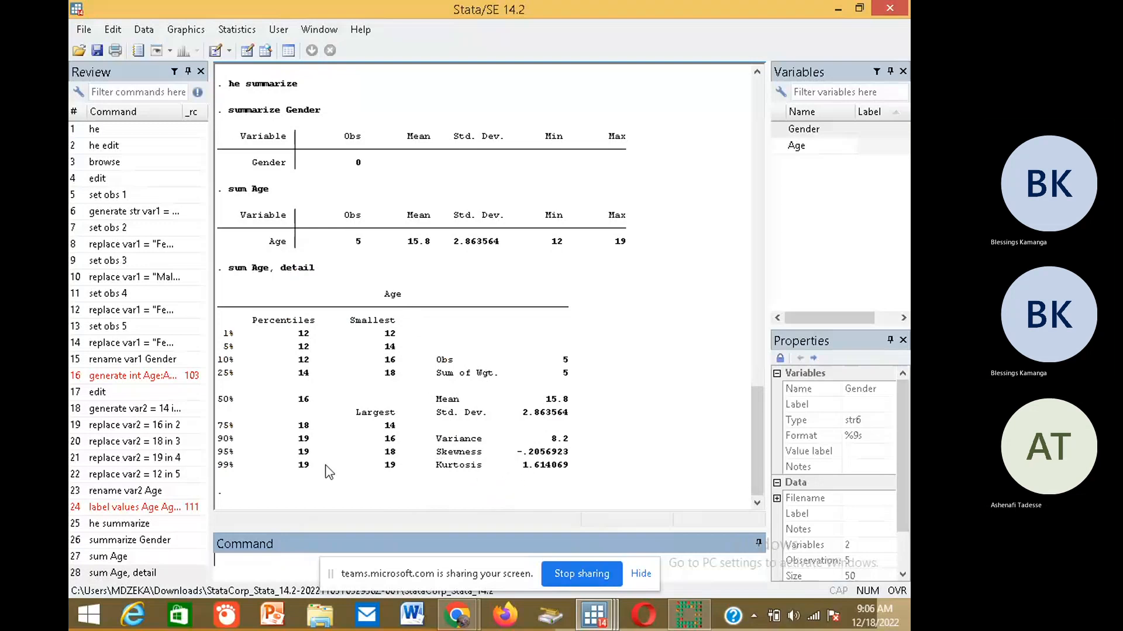
Try to get detailed statistics for males only with the command sum Age Gender if Male, detail
{"action": "type", "text": "sum Age Gender,"}
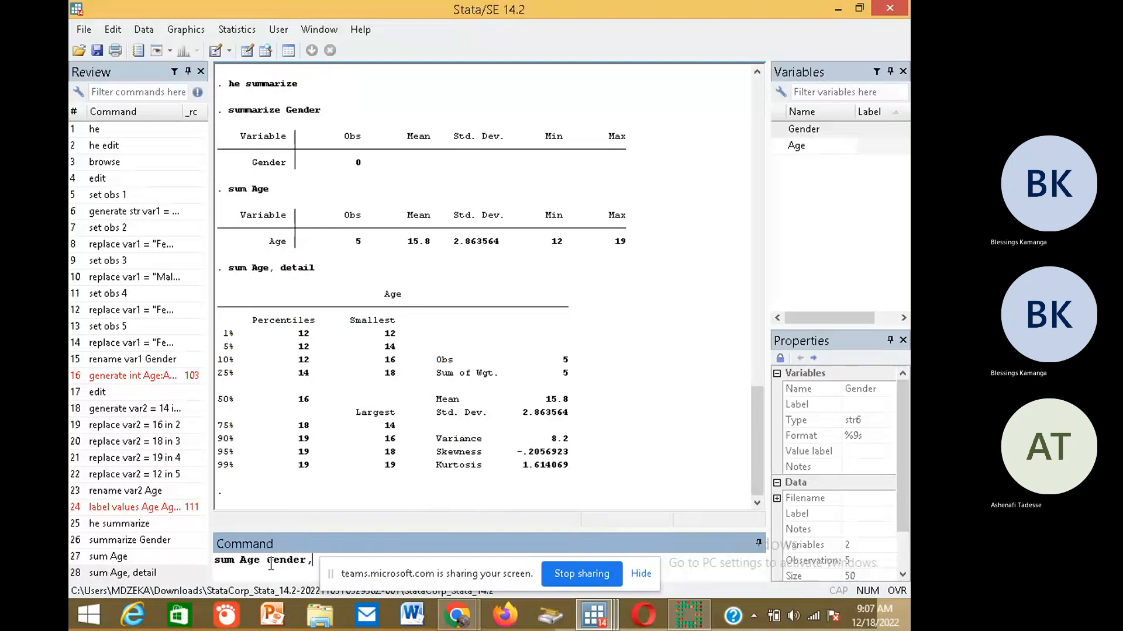
{"action": "key", "text": "BackSpace"}
{"action": "type", "text": "if Male"}
{"action": "left_click_drag", "start_coordinate": [421, 586], "coordinate": [460, 514]}
{"action": "left_click", "coordinate": [412, 566]}
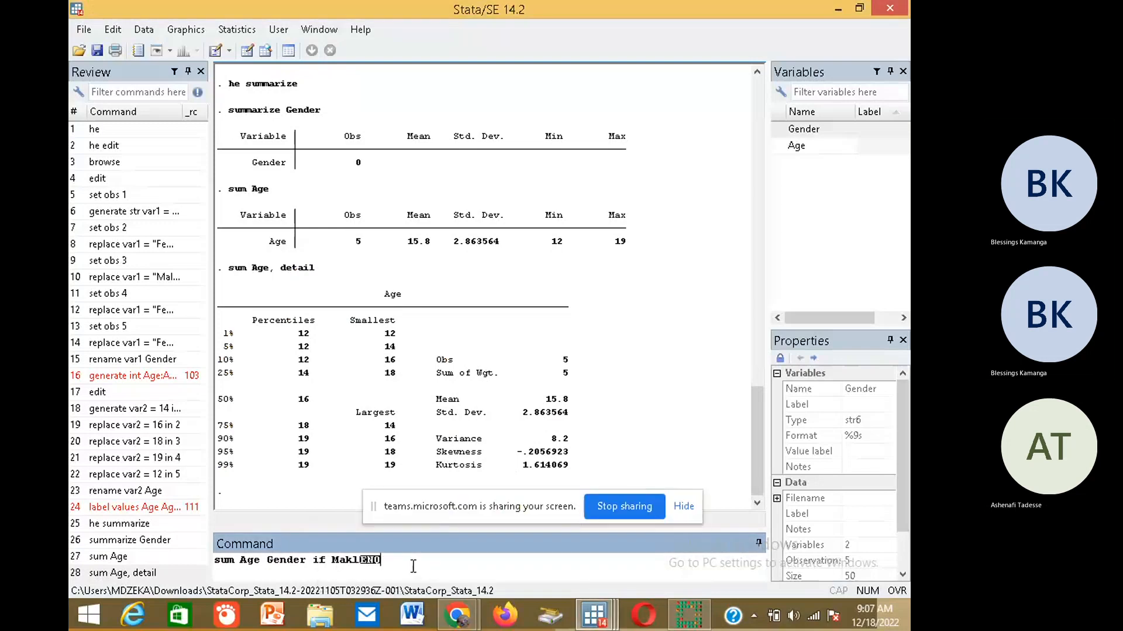
{"action": "key", "text": "BackSpace"}
{"action": "key", "text": "BackSpace"}
{"action": "key", "text": "BackSpace"}
{"action": "key", "text": "BackSpace"}
{"action": "key", "text": "BackSpace"}
{"action": "type", "text": "Male, detail"}
{"action": "key", "text": "Return"}
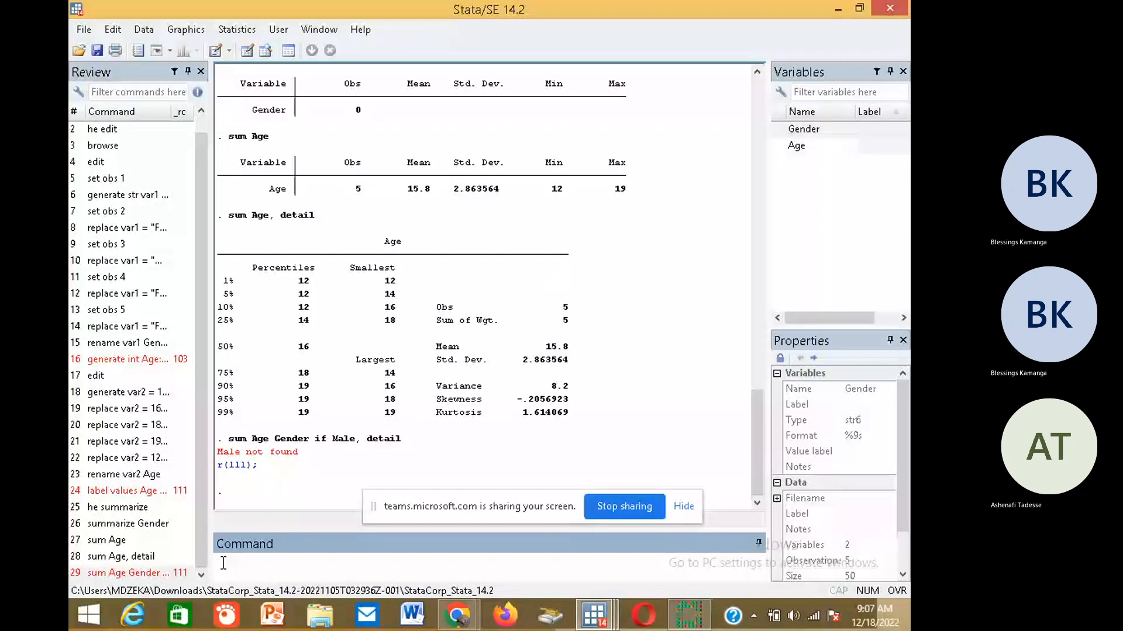
Open the help entry for tabstat and read through its options, description and examples
{"action": "type", "text": "he "}
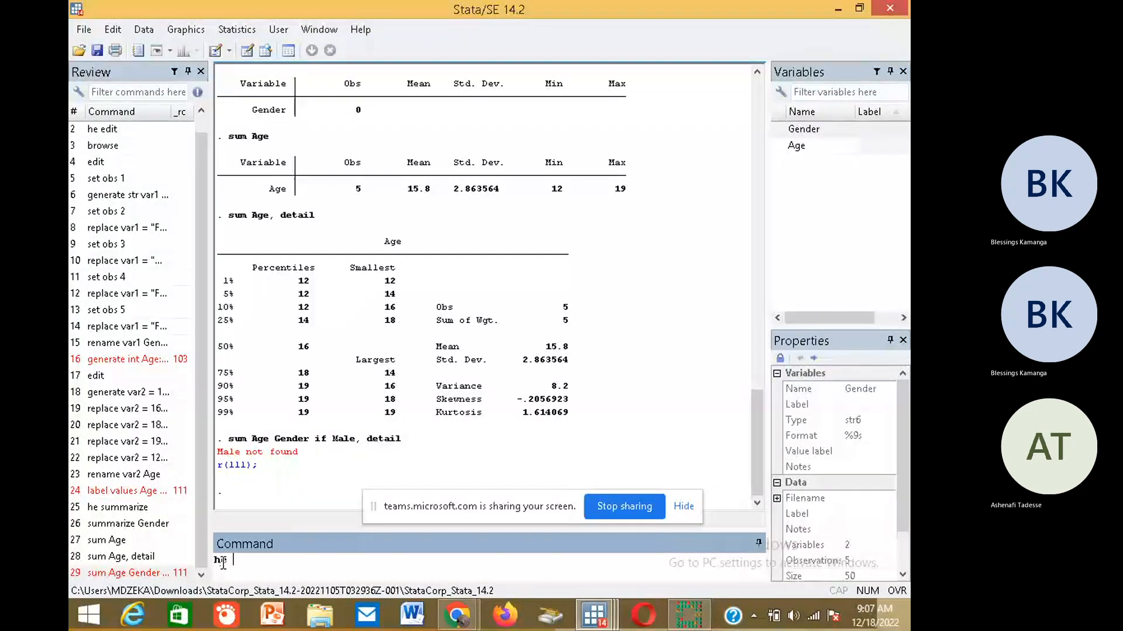
{"action": "type", "text": "tabstat"}
{"action": "key", "text": "Return"}
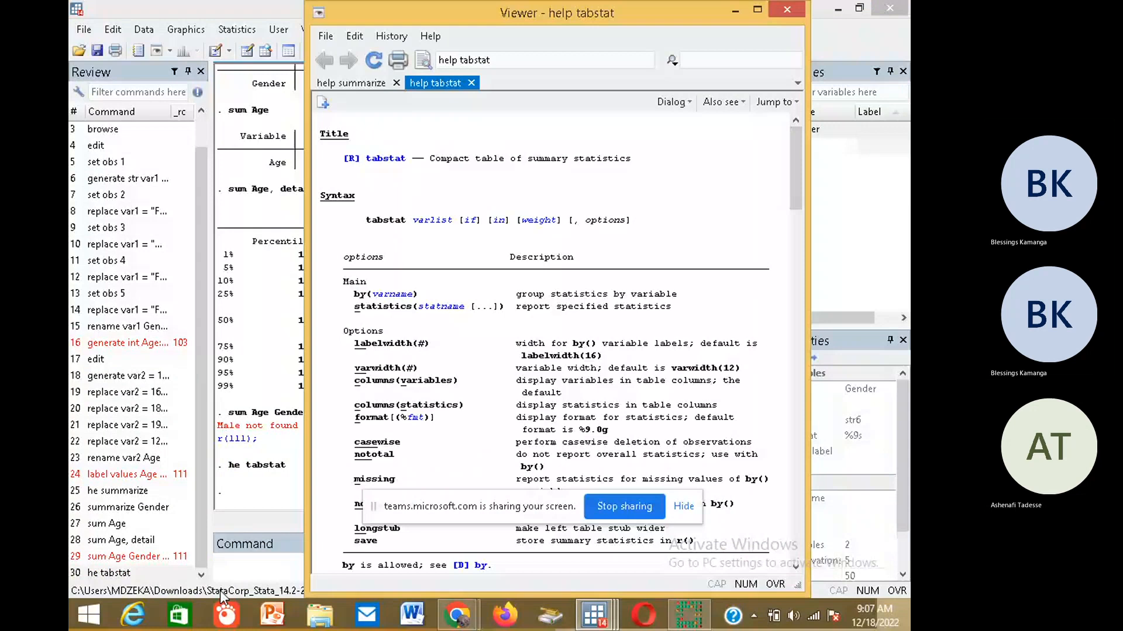
{"action": "scroll", "coordinate": [427, 380], "scroll_direction": "down", "scroll_amount": 8}
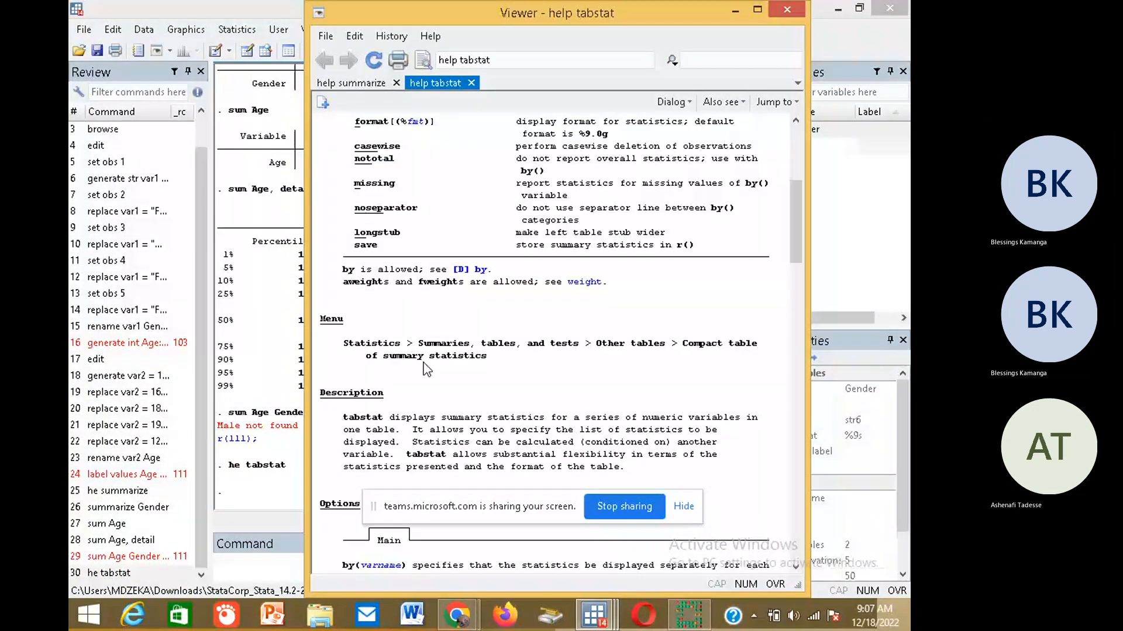
{"action": "scroll", "coordinate": [427, 368], "scroll_direction": "down", "scroll_amount": 20}
{"action": "scroll", "coordinate": [423, 380], "scroll_direction": "down", "scroll_amount": 11}
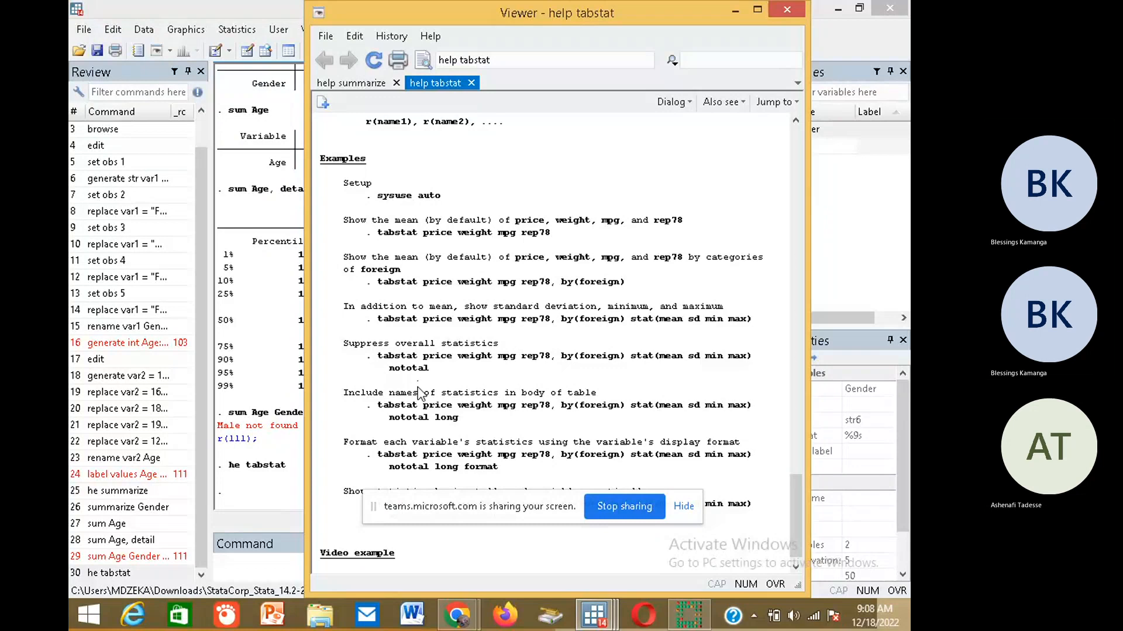
{"action": "left_click", "coordinate": [252, 570]}
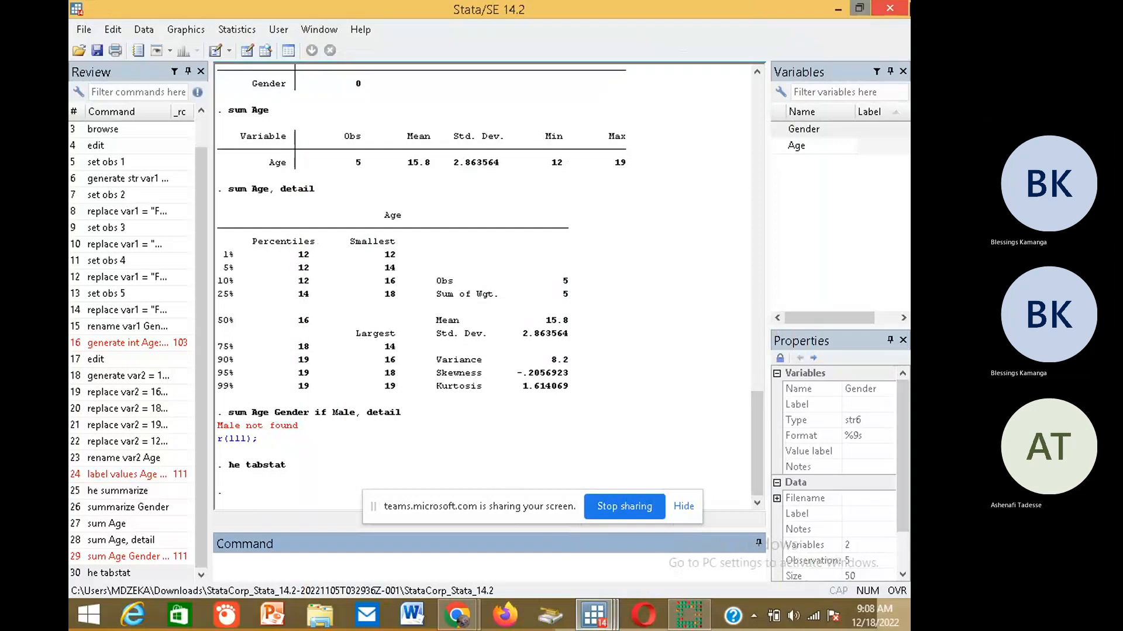
{"action": "left_click", "coordinate": [890, 9]}
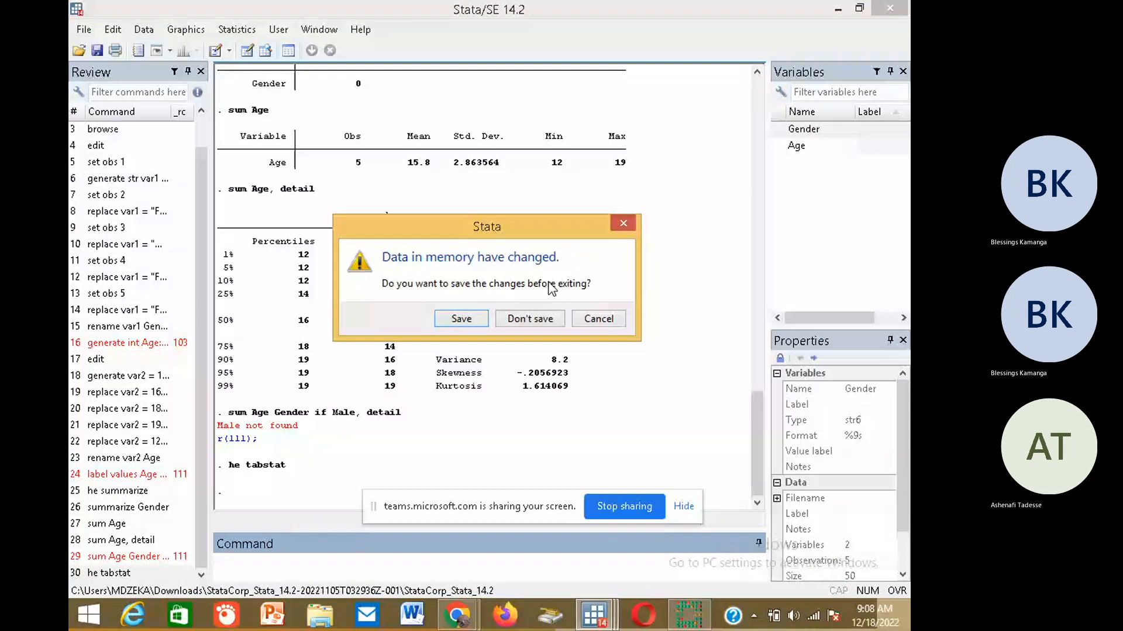
{"action": "left_click", "coordinate": [470, 324]}
Bring back the tabstat help window and review its option descriptions and example commands
{"action": "left_click", "coordinate": [599, 621]}
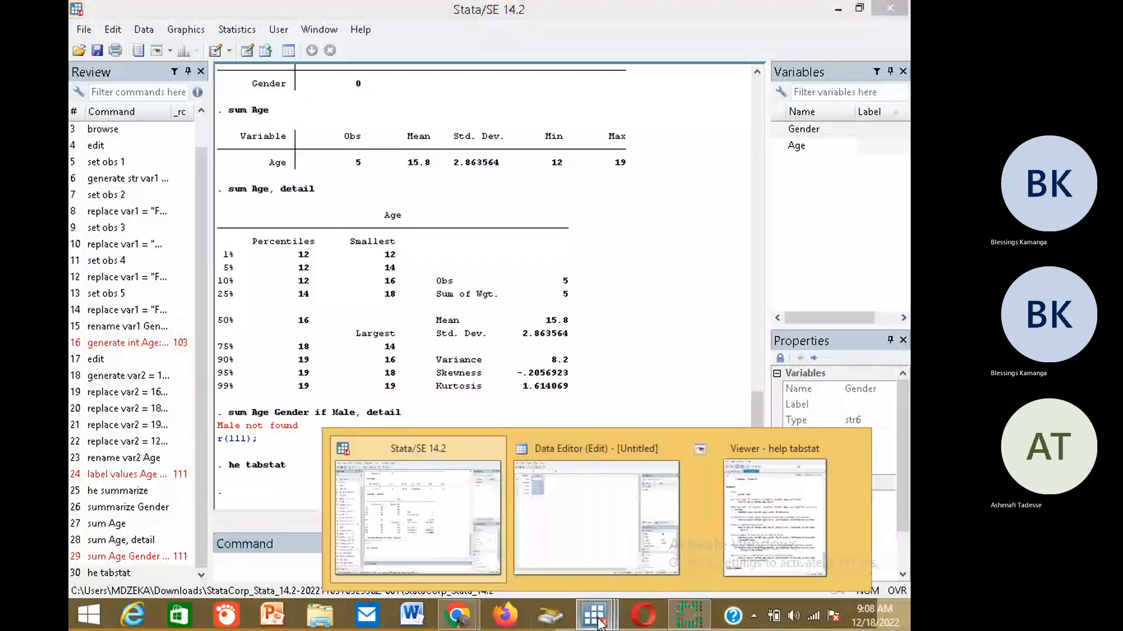
{"action": "left_click", "coordinate": [730, 514]}
{"action": "scroll", "coordinate": [479, 393], "scroll_direction": "up", "scroll_amount": 9}
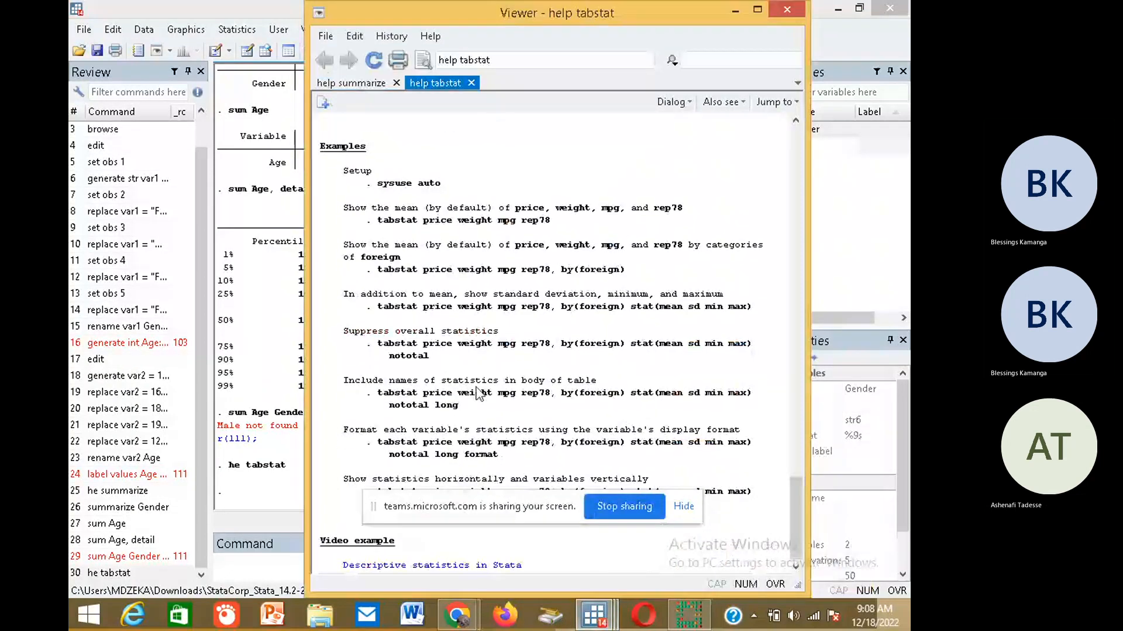
{"action": "scroll", "coordinate": [479, 393], "scroll_direction": "up", "scroll_amount": 8}
{"action": "scroll", "coordinate": [467, 386], "scroll_direction": "down", "scroll_amount": 7}
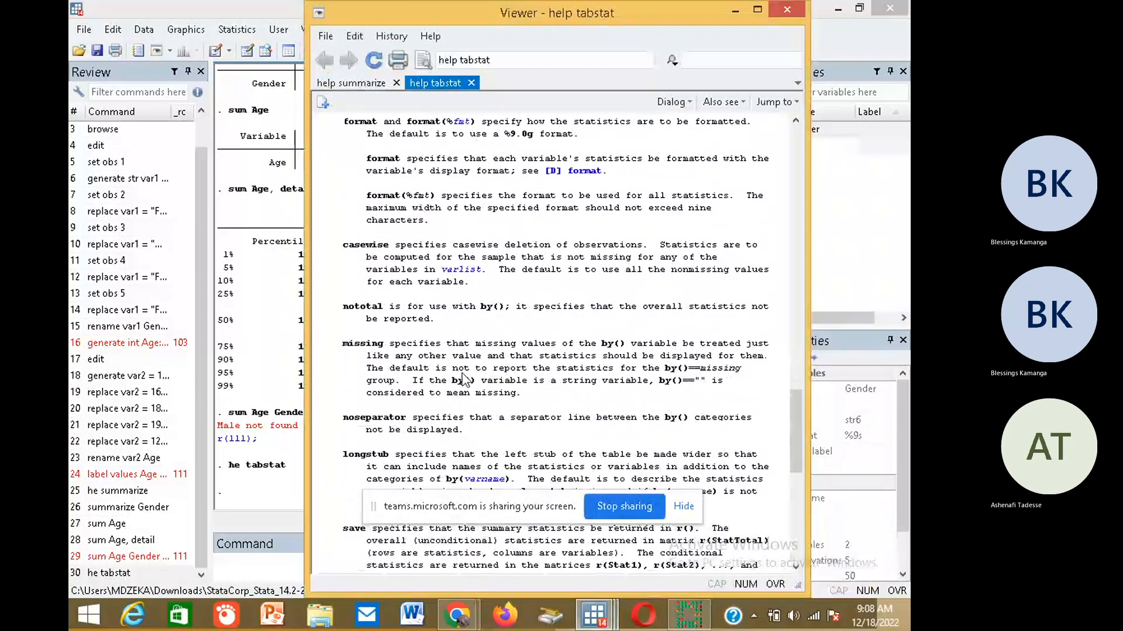
{"action": "scroll", "coordinate": [462, 381], "scroll_direction": "down", "scroll_amount": 10}
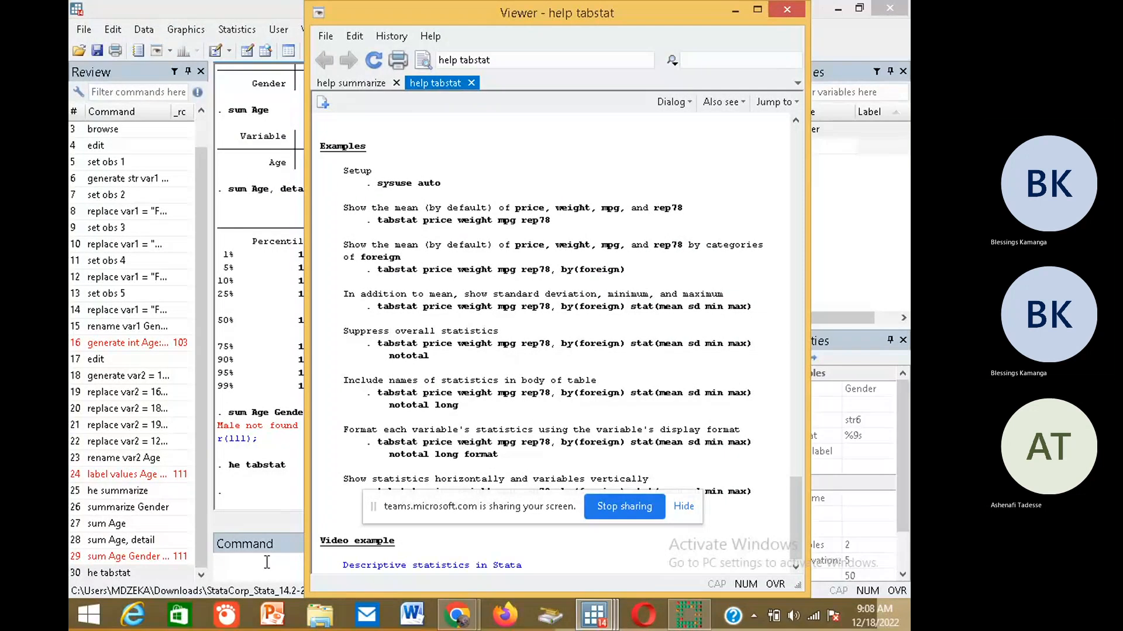
Look up help for sum from the command line and follow the link to the summarize command's page
{"action": "left_click", "coordinate": [264, 564]}
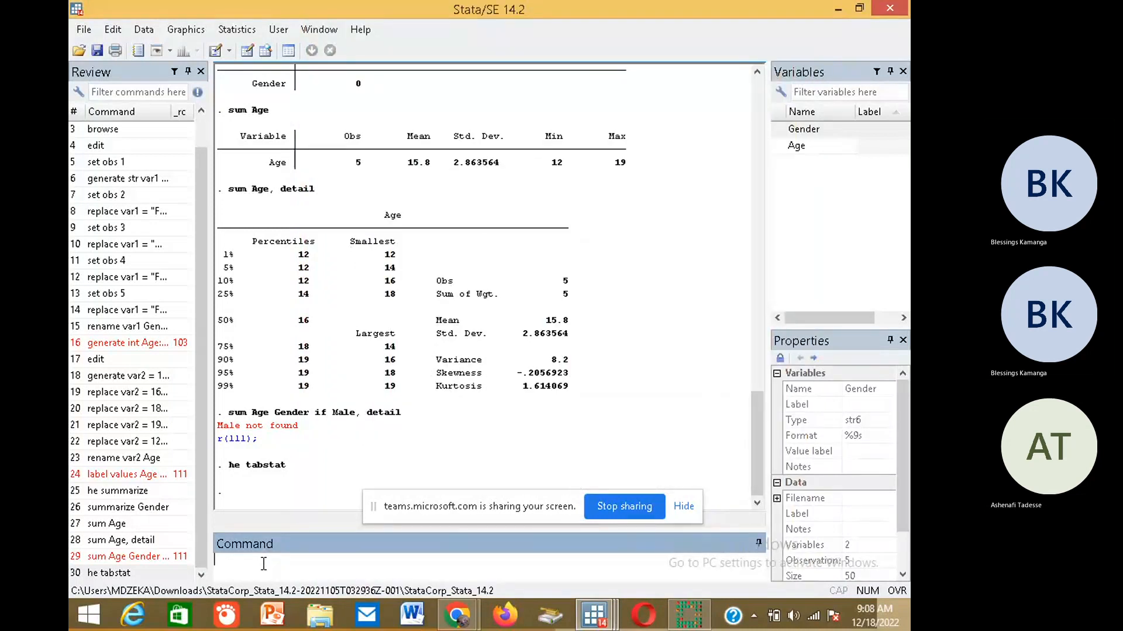
{"action": "type", "text": "su"}
{"action": "key", "text": "BackSpace"}
{"action": "key", "text": "BackSpace"}
{"action": "type", "text": "he sum"}
{"action": "key", "text": "Return"}
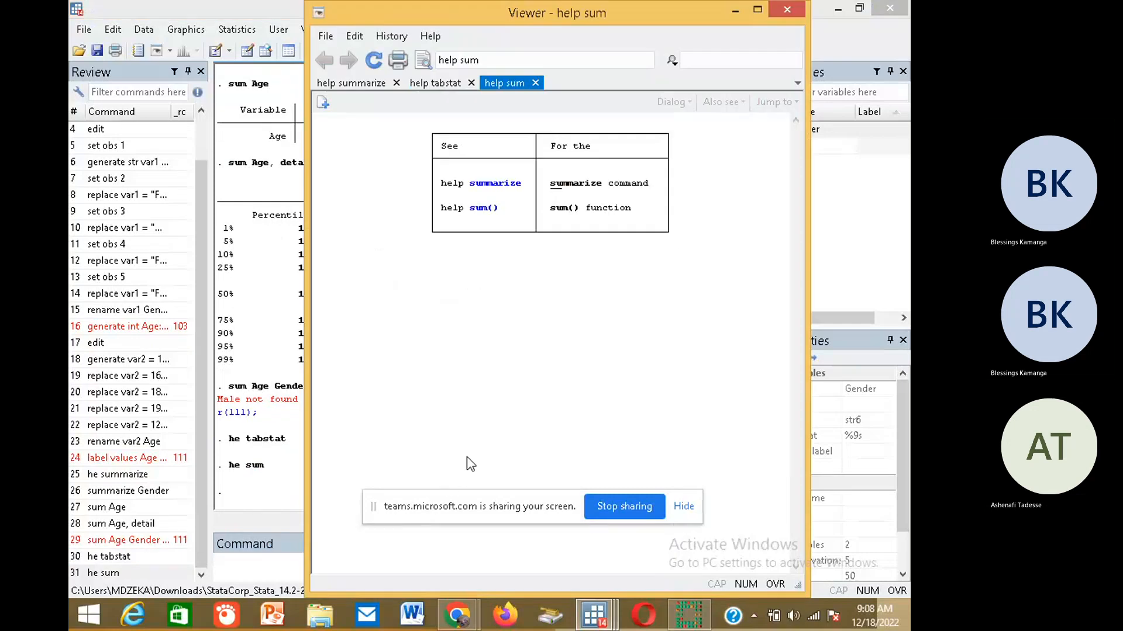
{"action": "left_click", "coordinate": [501, 183]}
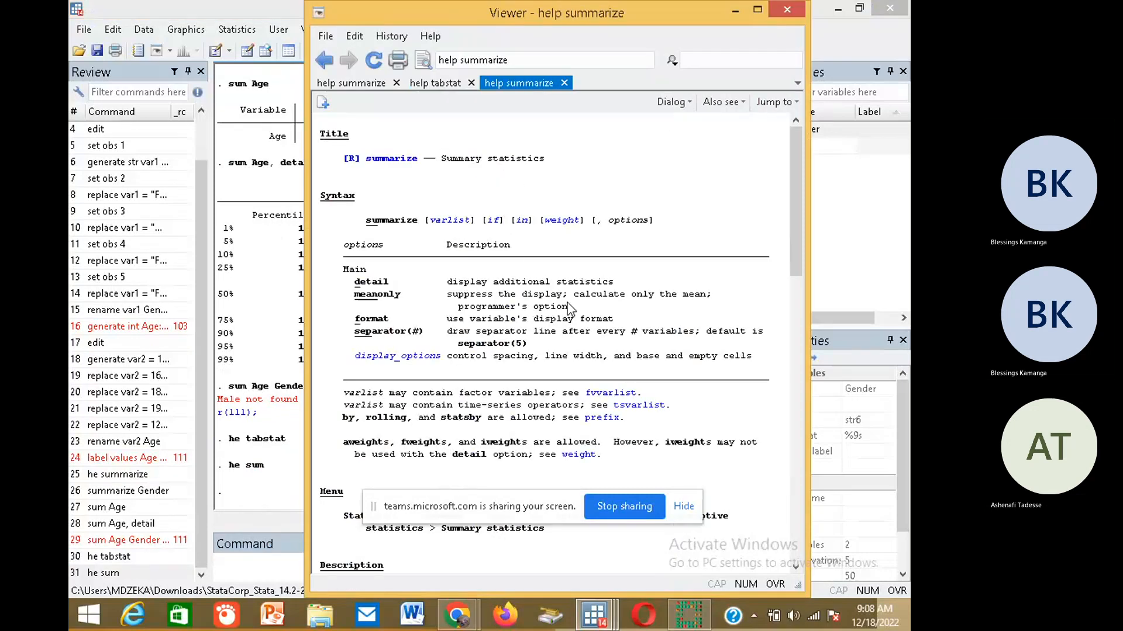
Examine the options, examples and stored results in the summarize help
{"action": "scroll", "coordinate": [570, 308], "scroll_direction": "down", "scroll_amount": 18}
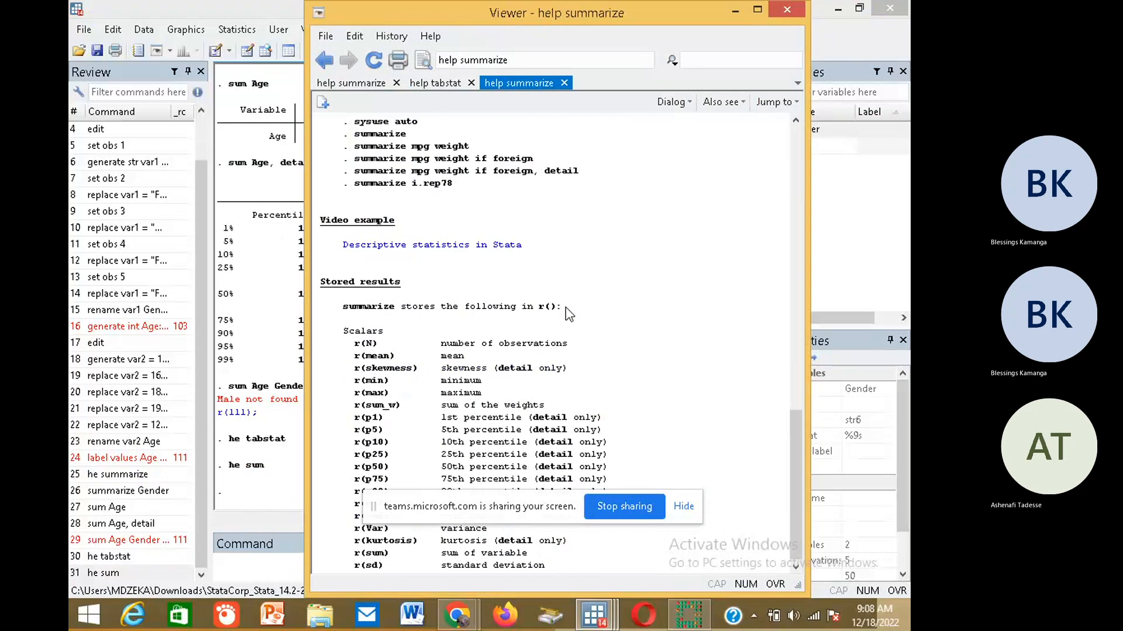
{"action": "scroll", "coordinate": [570, 314], "scroll_direction": "up", "scroll_amount": 2}
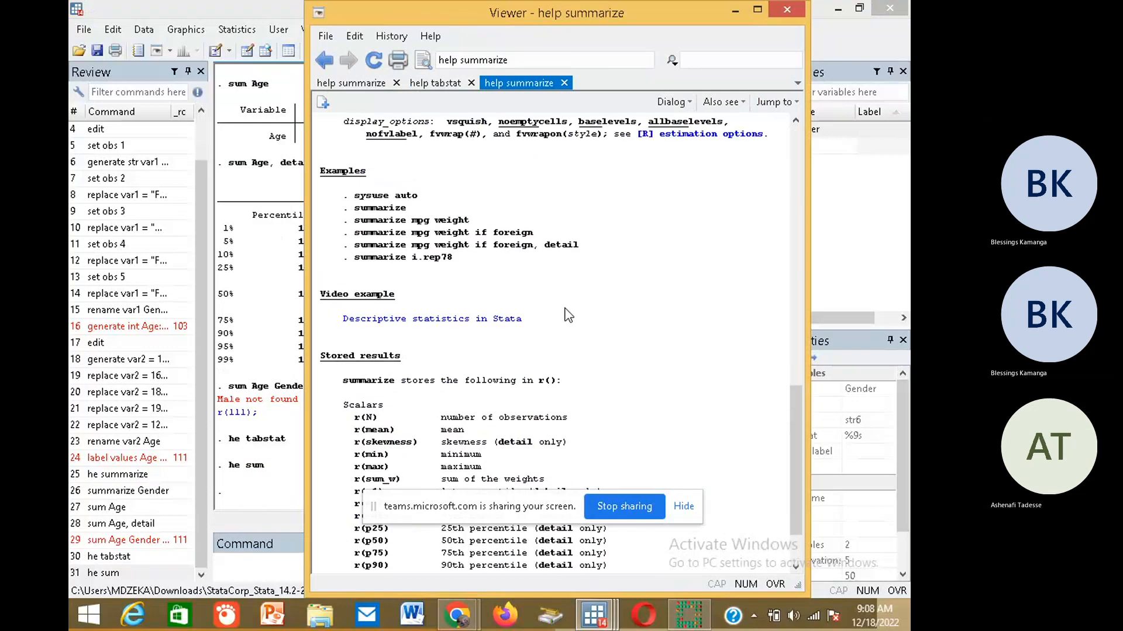
{"action": "scroll", "coordinate": [567, 317], "scroll_direction": "up", "scroll_amount": 1}
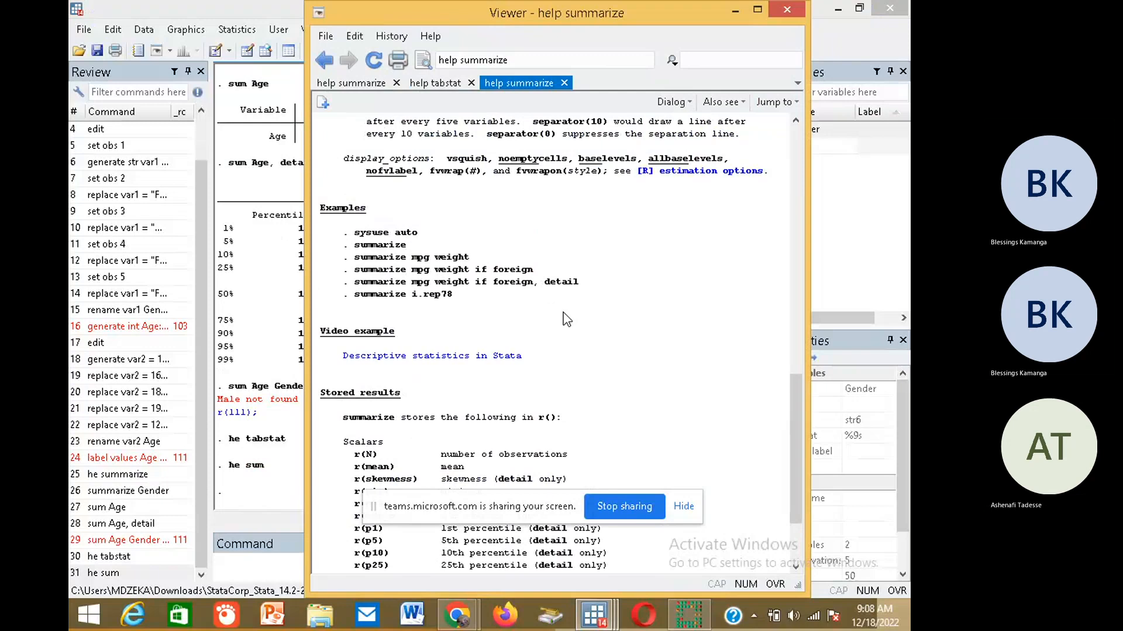
{"action": "scroll", "coordinate": [561, 319], "scroll_direction": "down", "scroll_amount": 1}
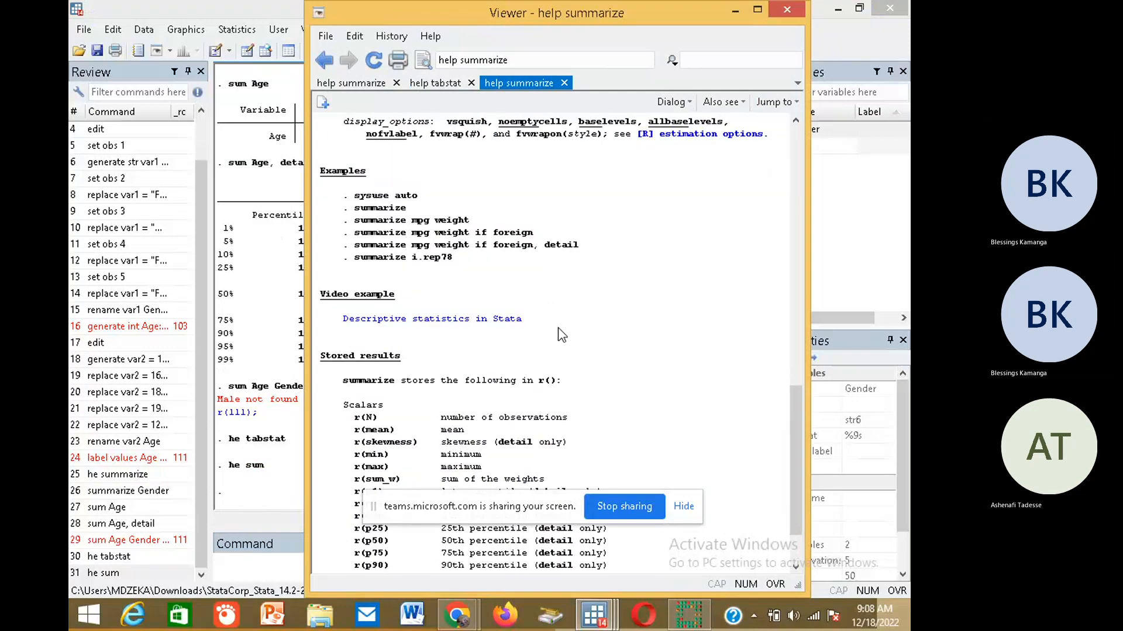
{"action": "scroll", "coordinate": [560, 338], "scroll_direction": "down", "scroll_amount": 2}
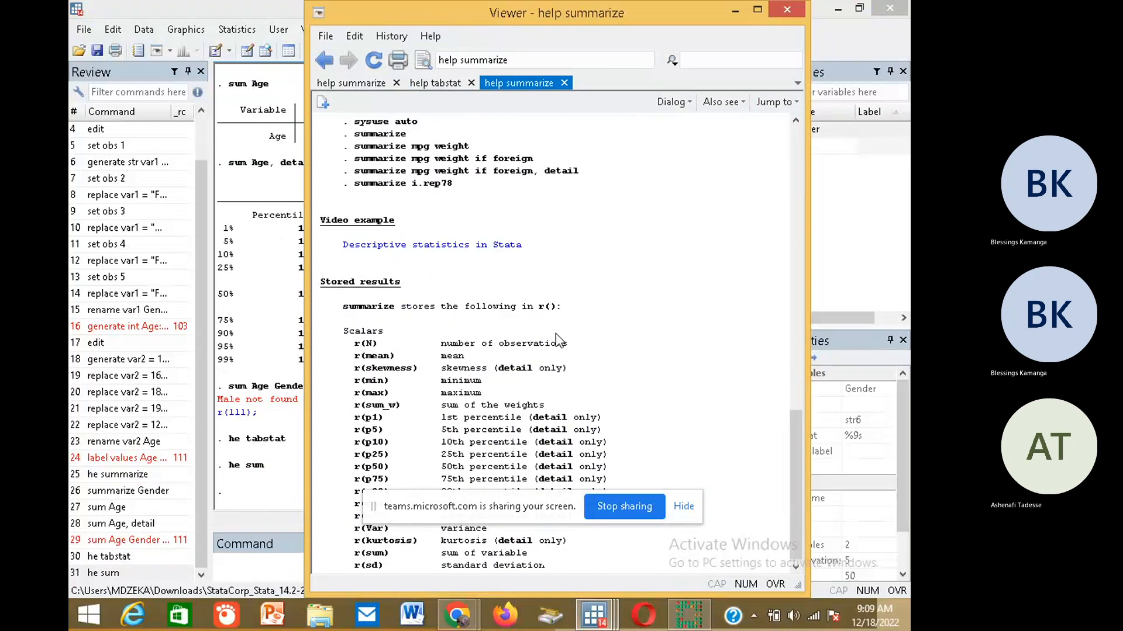
{"action": "scroll", "coordinate": [558, 342], "scroll_direction": "up", "scroll_amount": 7}
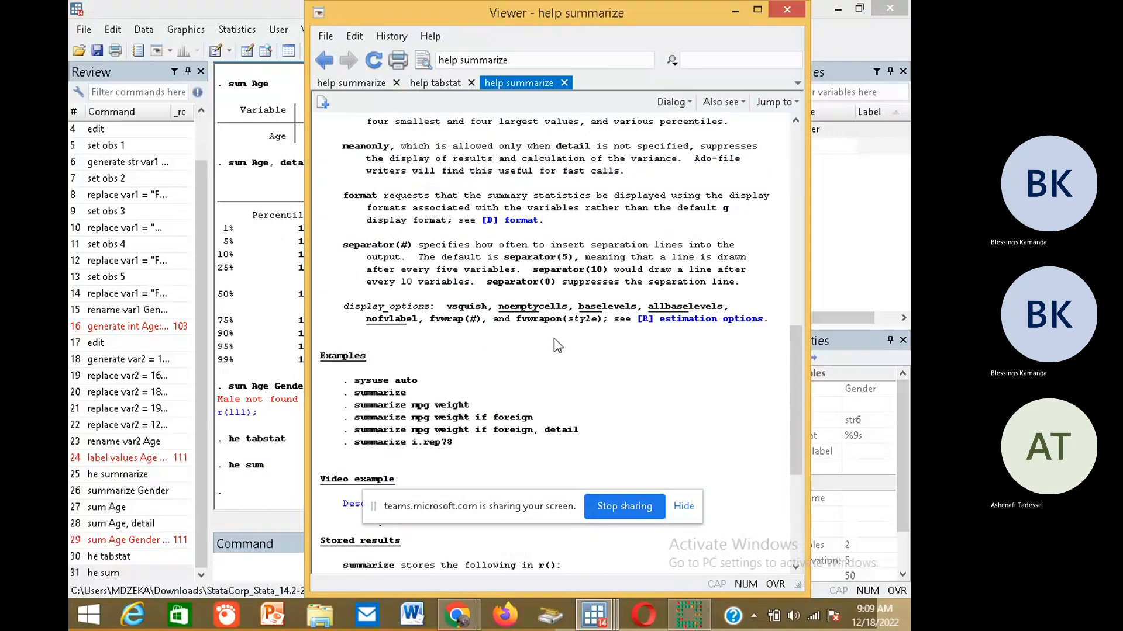
{"action": "scroll", "coordinate": [555, 347], "scroll_direction": "down", "scroll_amount": 7}
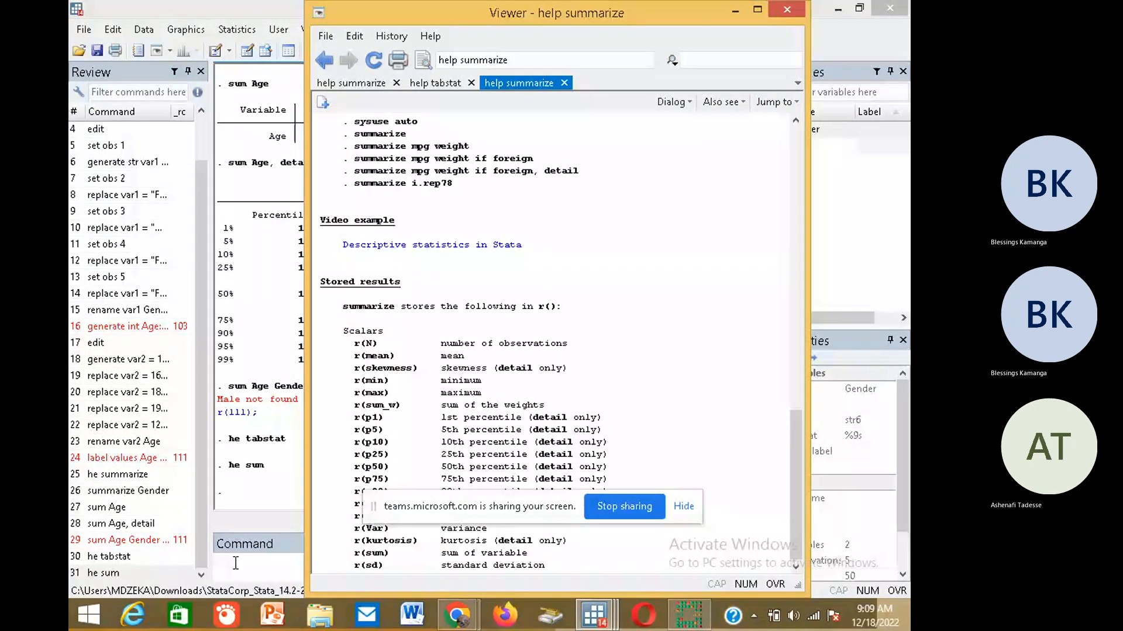
Run tabstat Age, by(Gender) to tabulate the mean age for each gender
{"action": "left_click", "coordinate": [238, 565]}
{"action": "type", "text": "ta"}
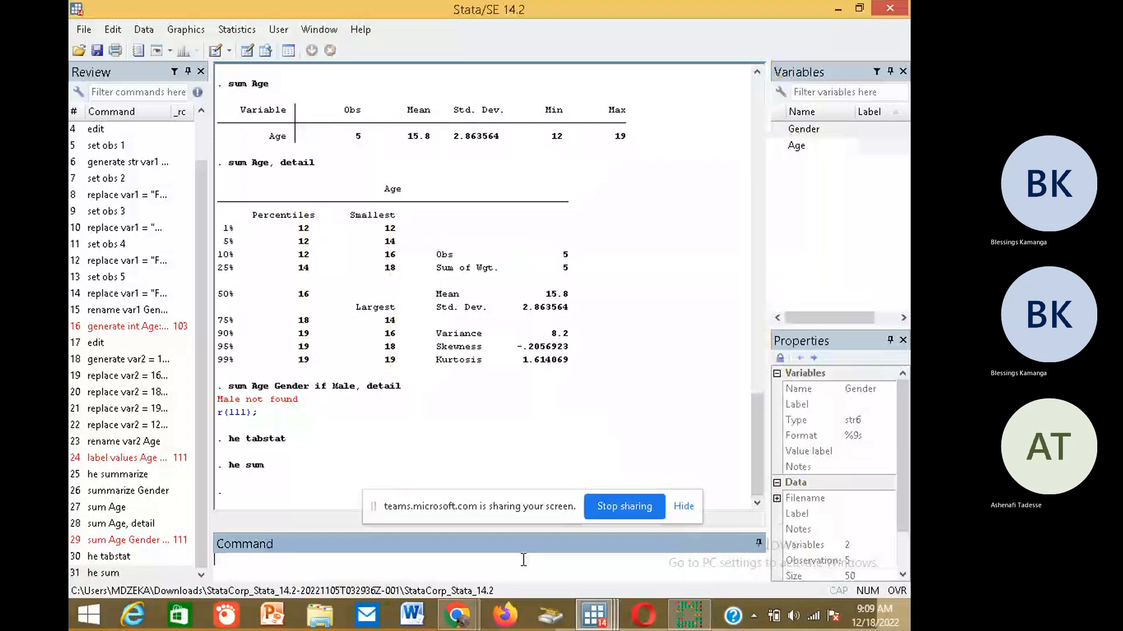
{"action": "type", "text": "bstat"}
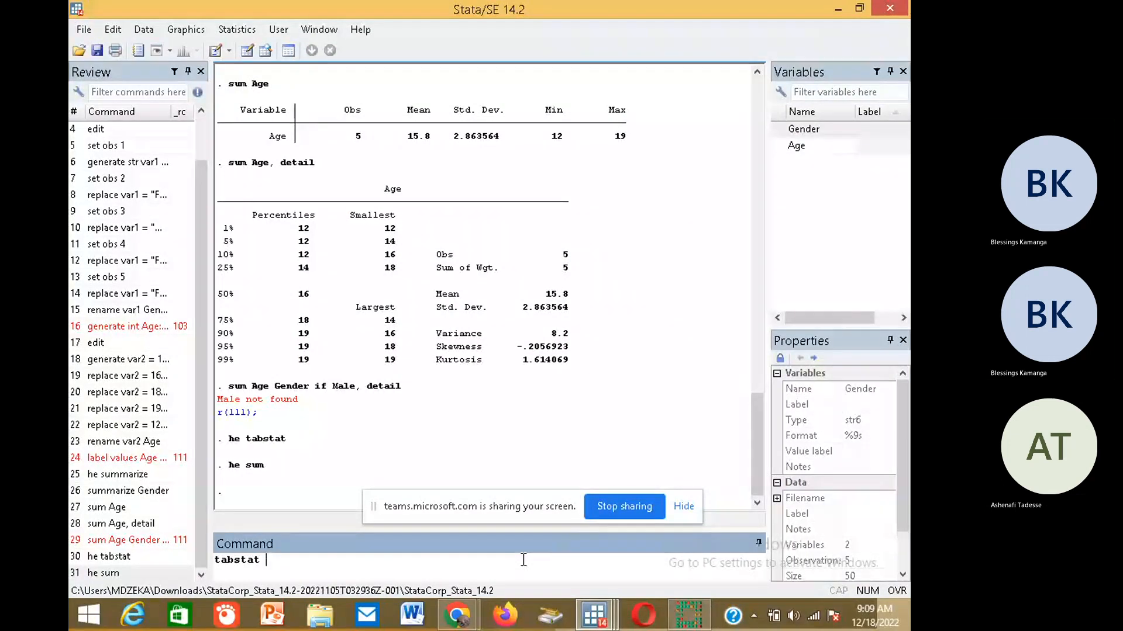
{"action": "type", "text": "Age, by(Gender)"}
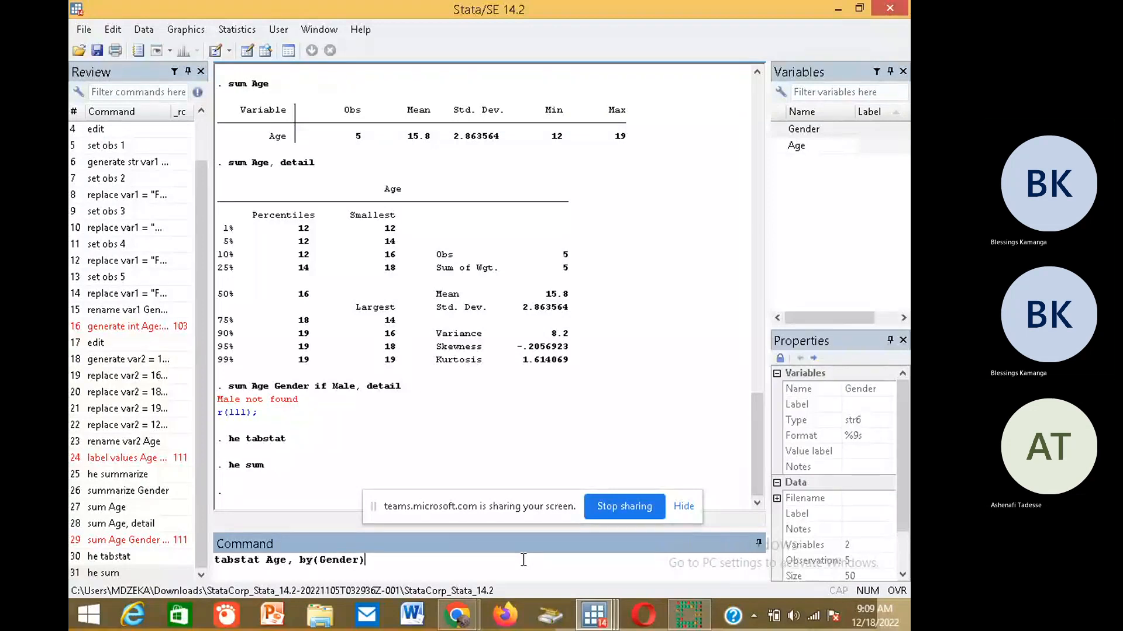
{"action": "key", "text": "Return"}
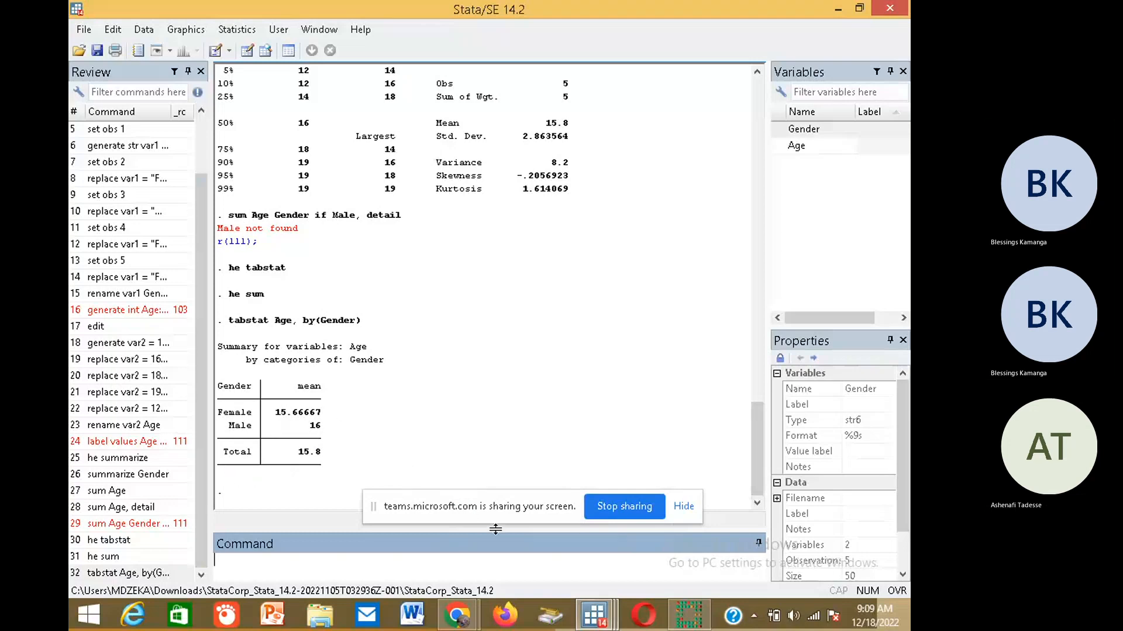
Open the help entry for tabstat from the command line with he tabstat
{"action": "left_click", "coordinate": [596, 616]}
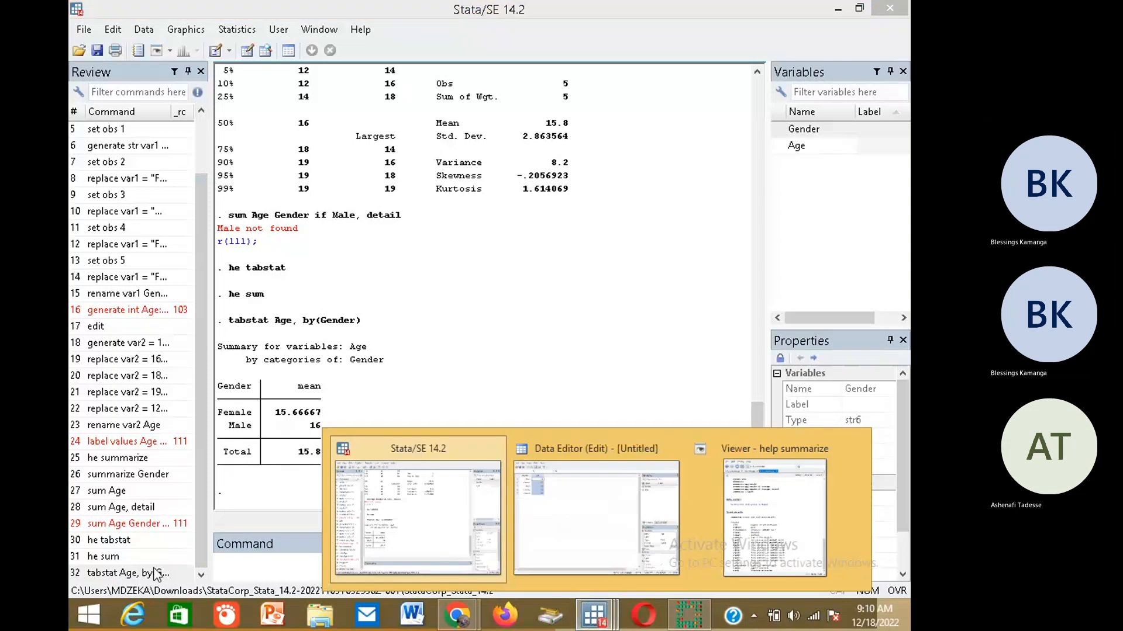
{"action": "left_click", "coordinate": [250, 566]}
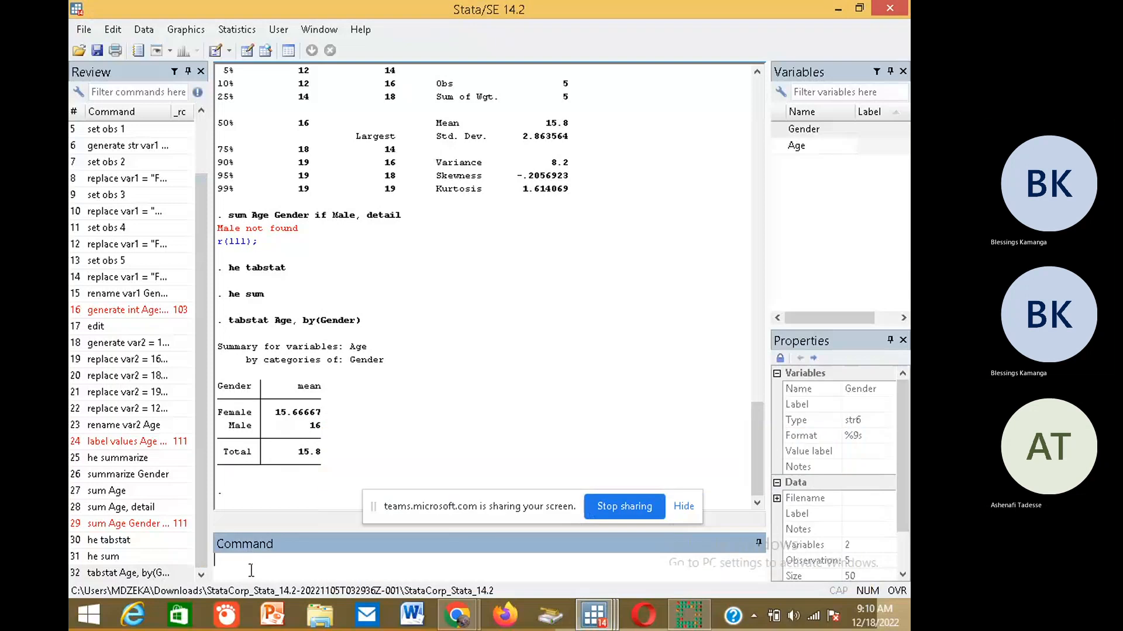
{"action": "type", "text": "he tat"}
{"action": "key", "text": "BackSpace"}
{"action": "type", "text": "bstat"}
{"action": "key", "text": "Return"}
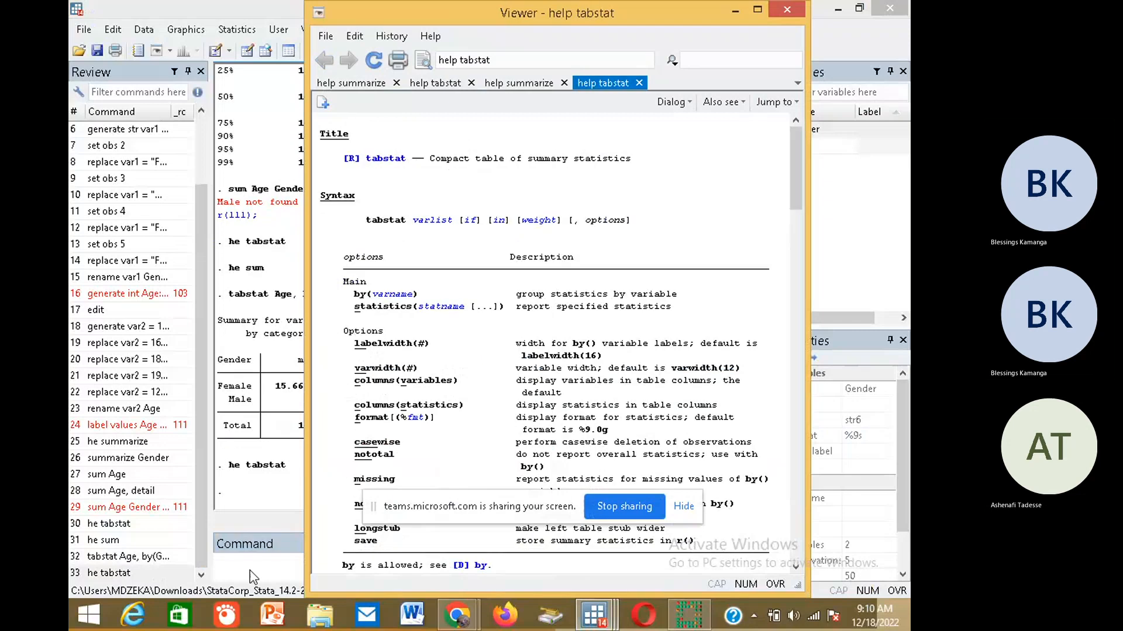
Examine the tabstat help for its options, the available statistics names and the example commands using stat()
{"action": "scroll", "coordinate": [351, 433], "scroll_direction": "down", "scroll_amount": 12}
{"action": "scroll", "coordinate": [397, 408], "scroll_direction": "down", "scroll_amount": 13}
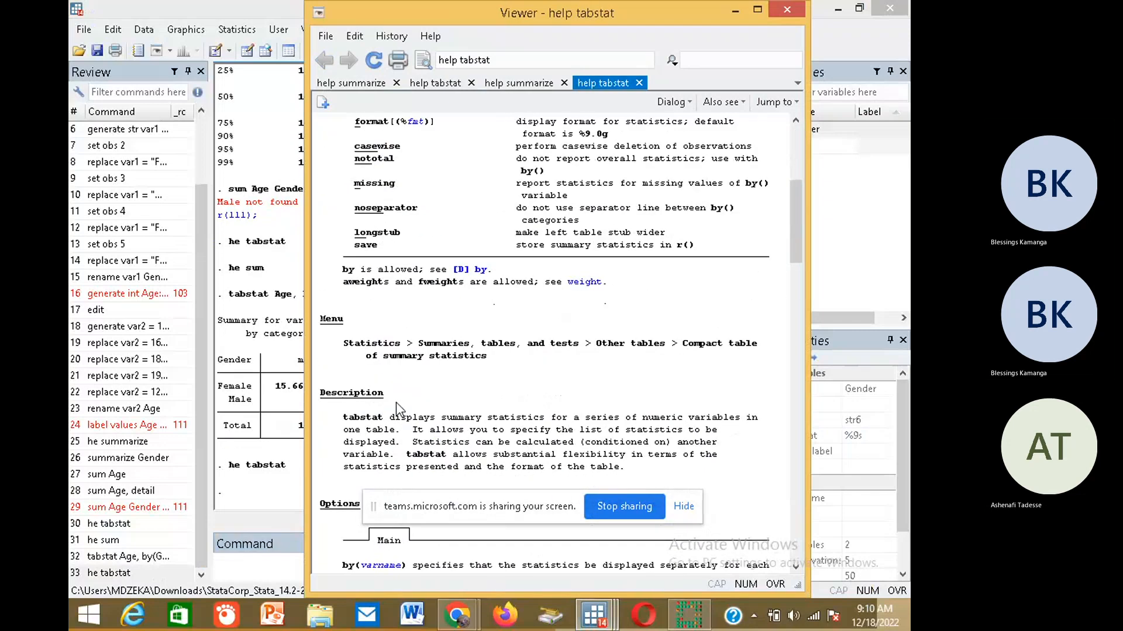
{"action": "scroll", "coordinate": [394, 399], "scroll_direction": "up", "scroll_amount": 12}
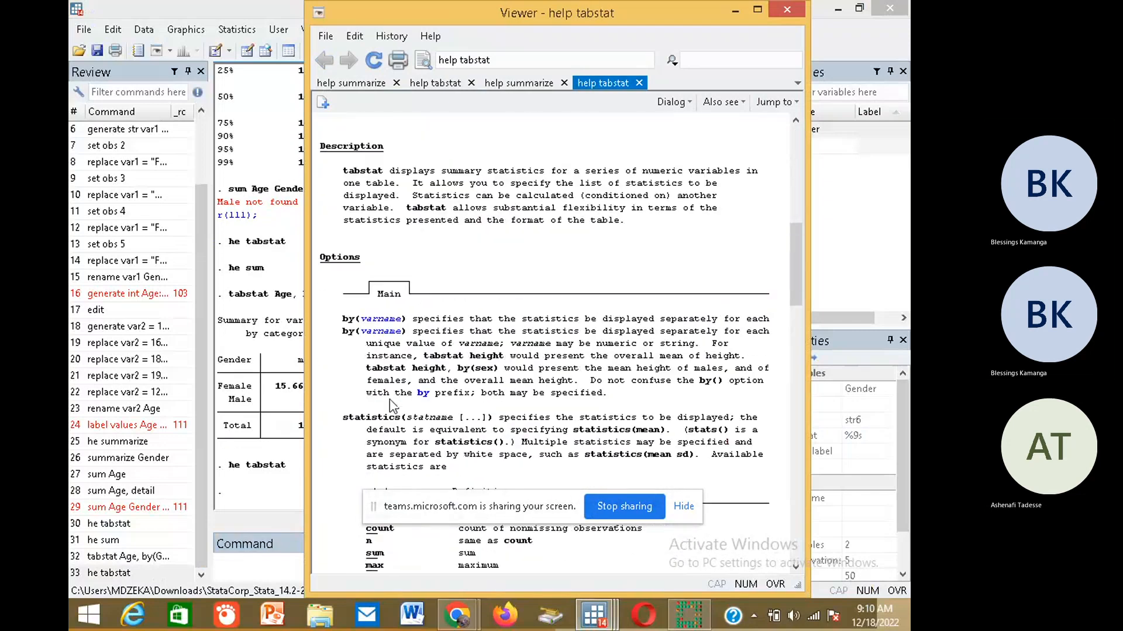
{"action": "scroll", "coordinate": [390, 399], "scroll_direction": "up", "scroll_amount": 5}
{"action": "scroll", "coordinate": [390, 399], "scroll_direction": "up", "scroll_amount": 5}
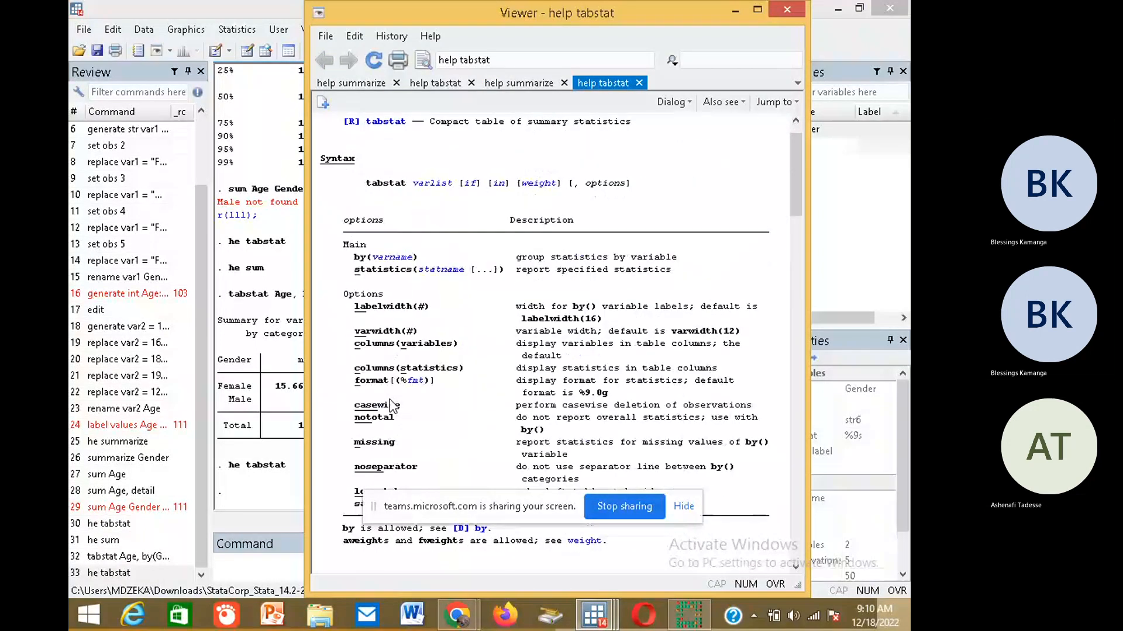
{"action": "scroll", "coordinate": [392, 405], "scroll_direction": "up", "scroll_amount": 1}
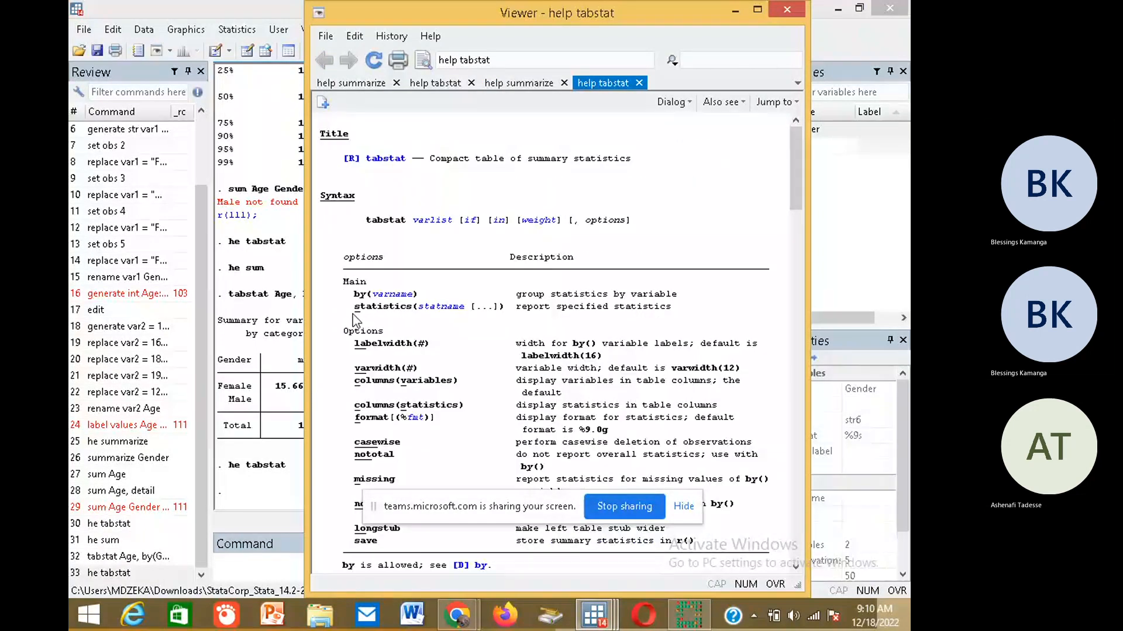
{"action": "scroll", "coordinate": [361, 367], "scroll_direction": "down", "scroll_amount": 1}
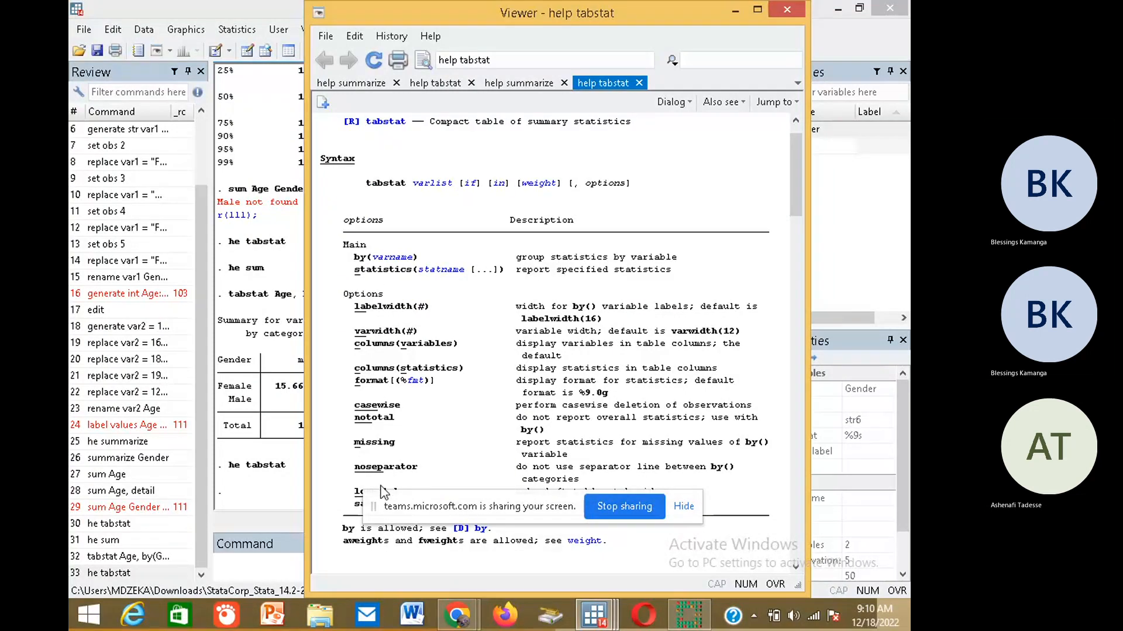
{"action": "scroll", "coordinate": [381, 484], "scroll_direction": "down", "scroll_amount": 1}
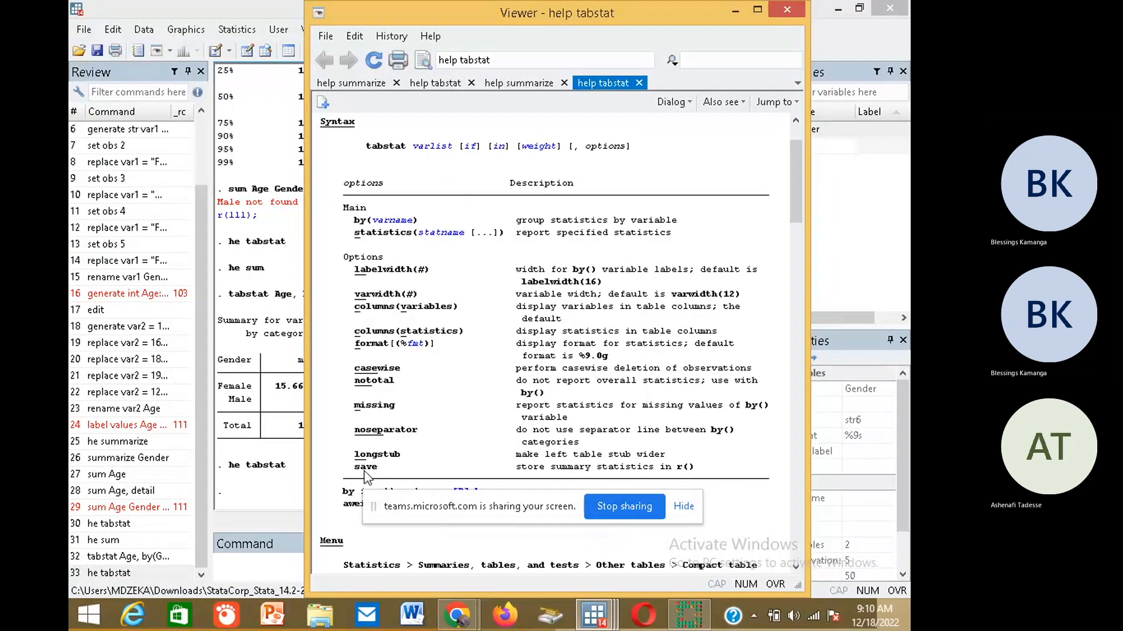
{"action": "scroll", "coordinate": [365, 467], "scroll_direction": "down", "scroll_amount": 6}
{"action": "scroll", "coordinate": [365, 465], "scroll_direction": "down", "scroll_amount": 12}
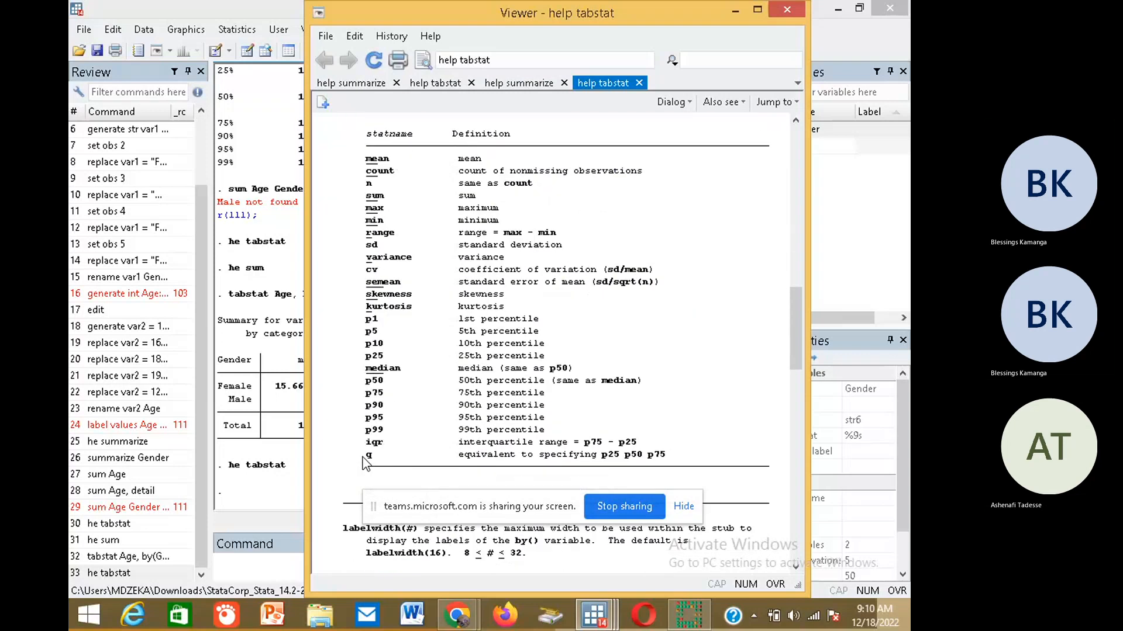
{"action": "scroll", "coordinate": [361, 463], "scroll_direction": "down", "scroll_amount": 10}
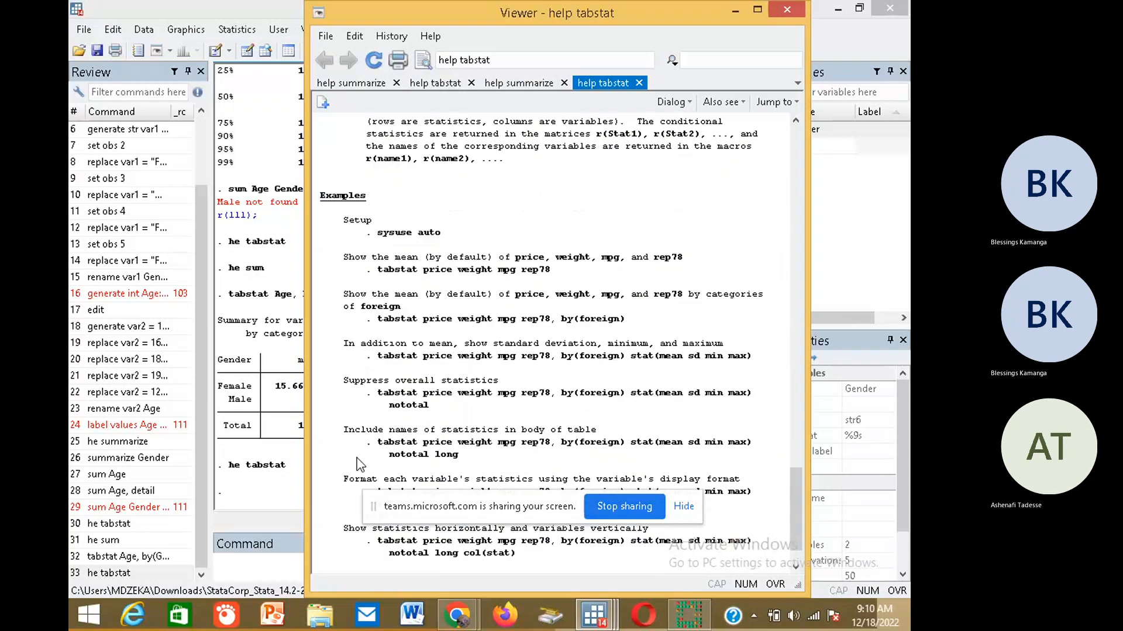
{"action": "scroll", "coordinate": [360, 465], "scroll_direction": "down", "scroll_amount": 1}
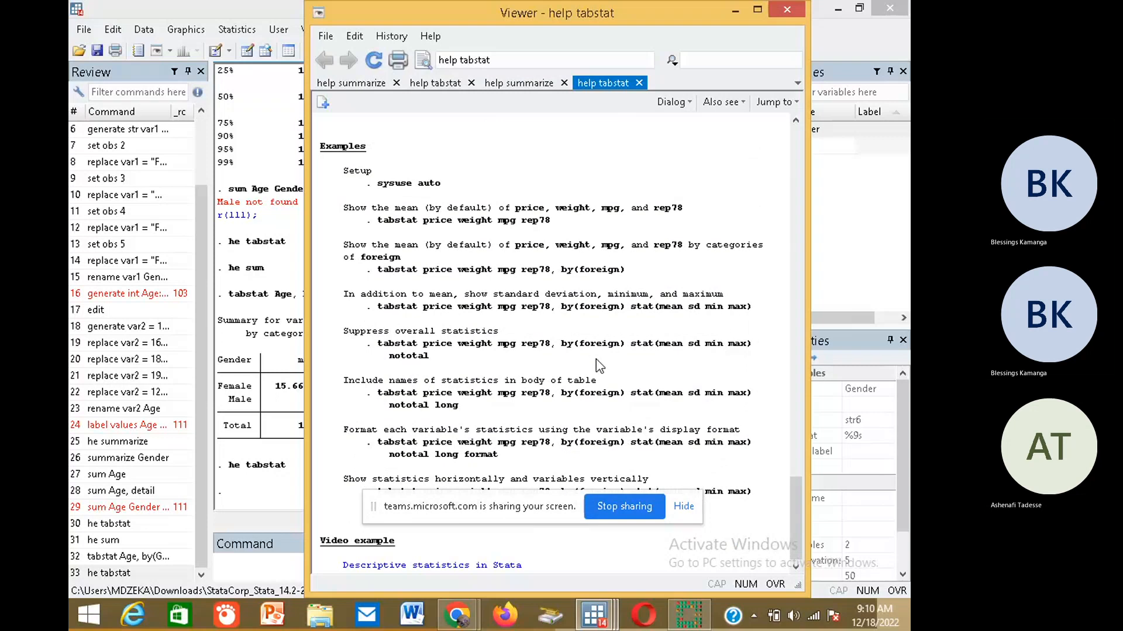
Copy stat(mean sd min max) from the help example and run tabstat Age, by(Gender) stat(mean sd min max)
{"action": "left_click_drag", "start_coordinate": [753, 344], "coordinate": [633, 345]}
{"action": "key", "text": "ctrl+c"}
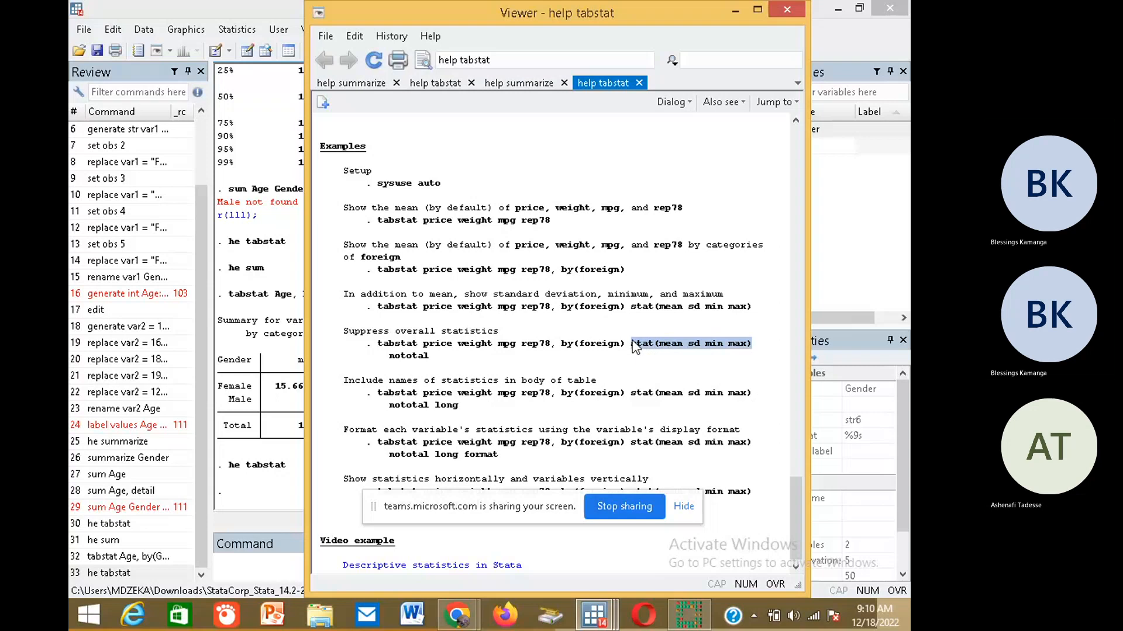
{"action": "left_click", "coordinate": [244, 567]}
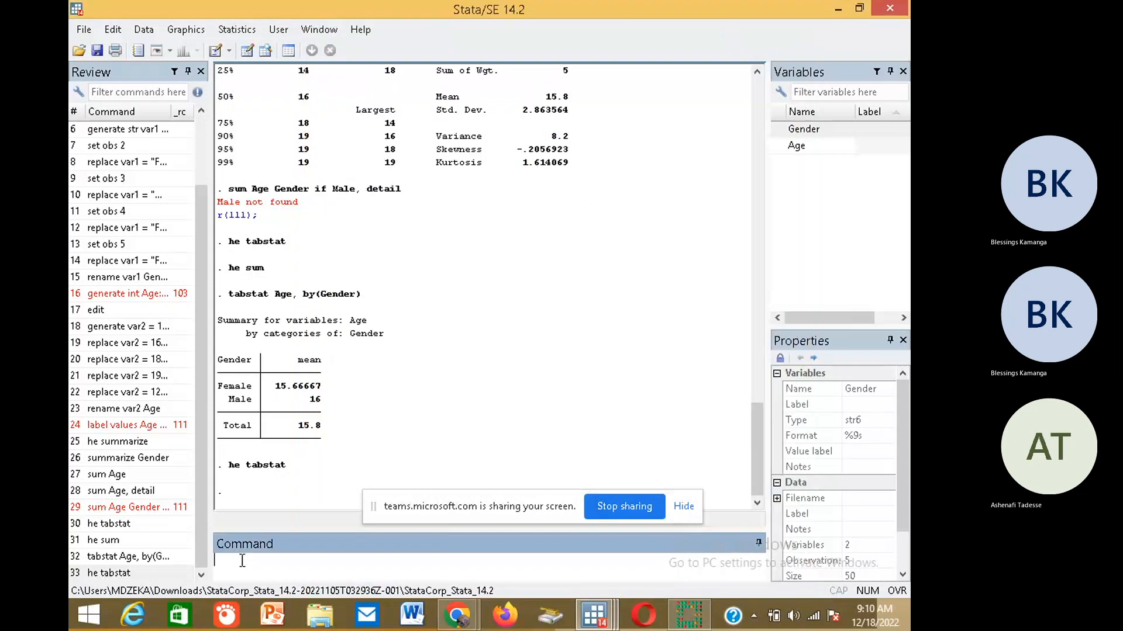
{"action": "type", "text": "tabstat Age, by()Gender"}
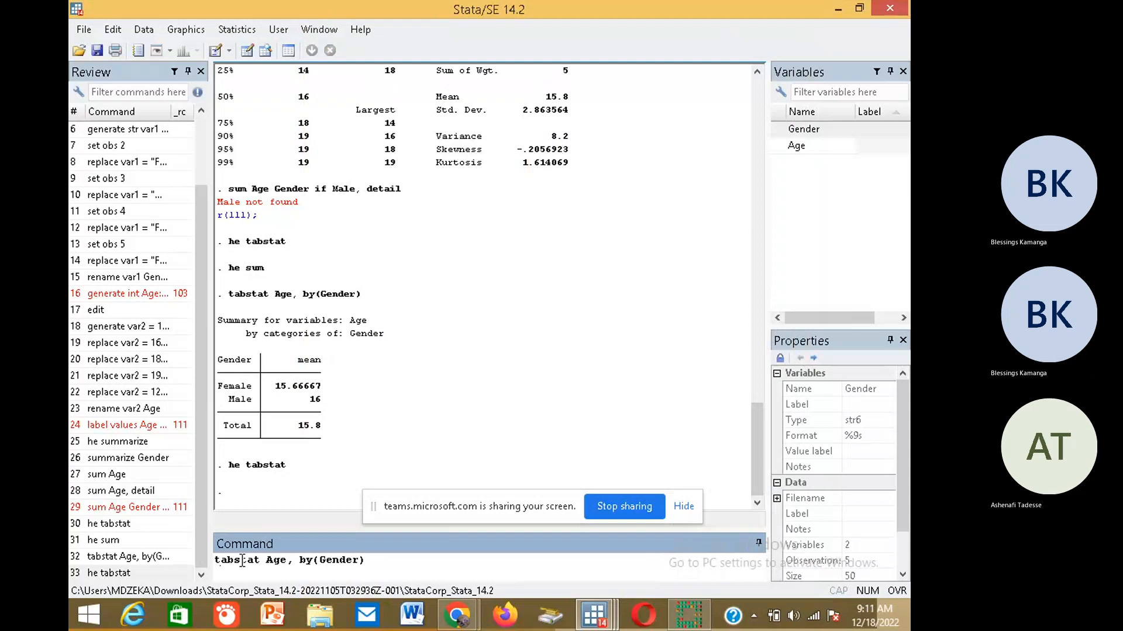
{"action": "key", "text": "End"}
{"action": "key", "text": "ctrl+v"}
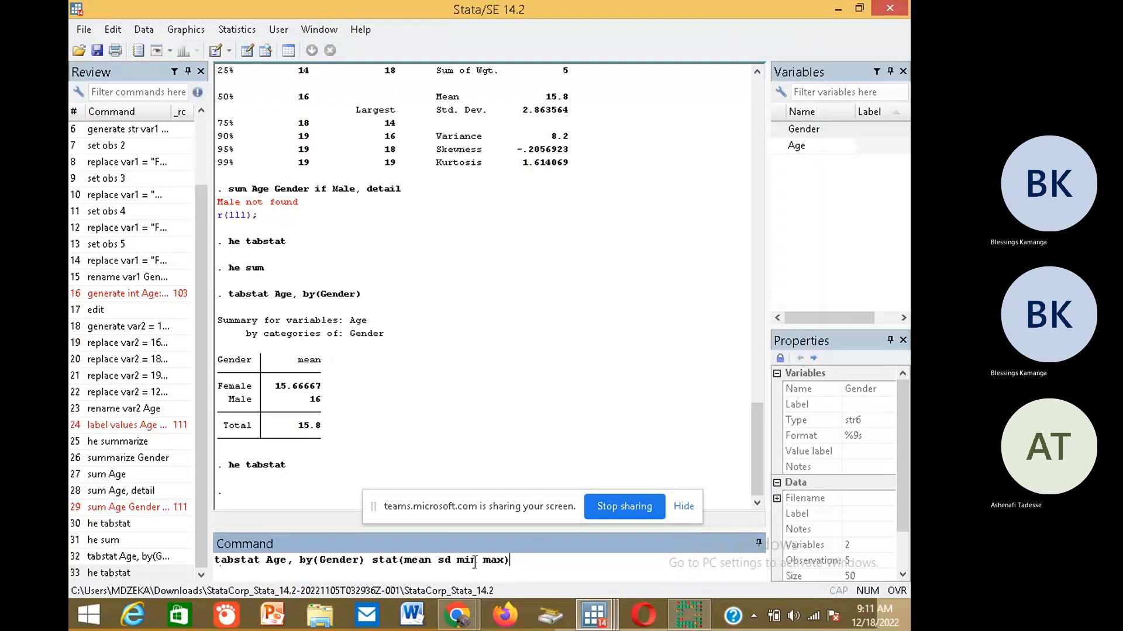
{"action": "key", "text": "Return"}
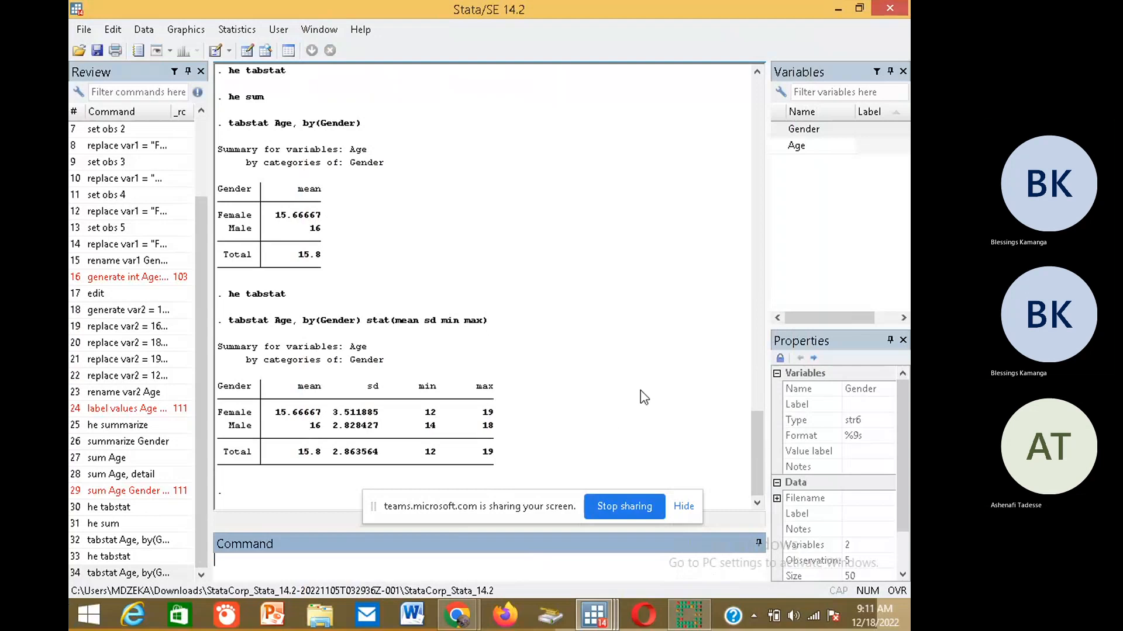
Review the results log, comparing the two tabstat tables with the earlier summarize output and data entry commands
{"action": "scroll", "coordinate": [643, 403], "scroll_direction": "up", "scroll_amount": 15}
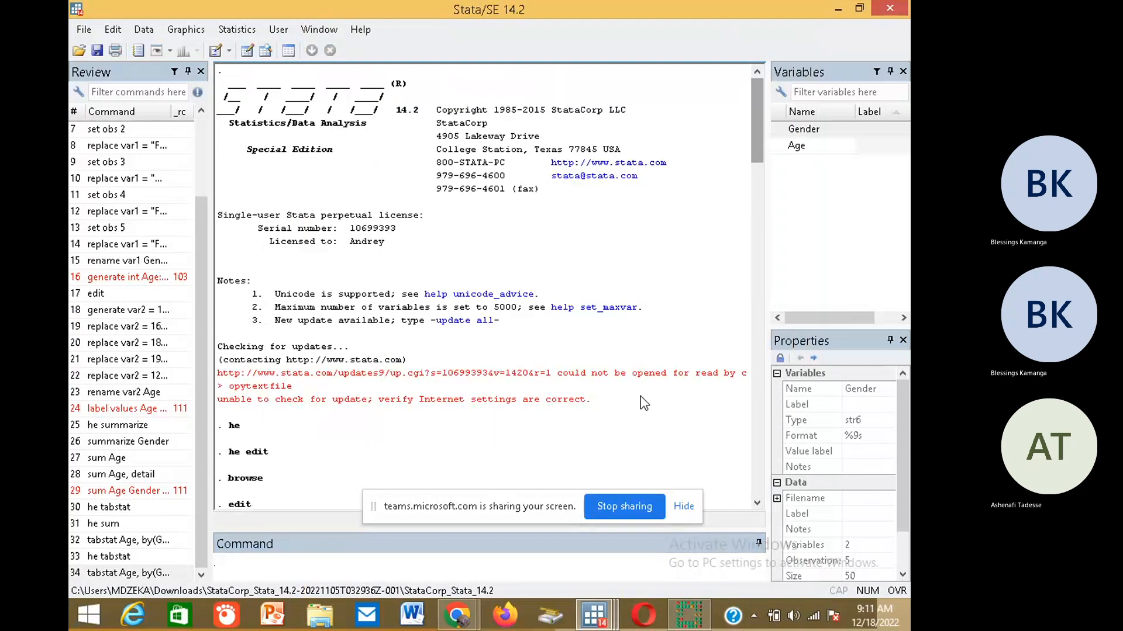
{"action": "scroll", "coordinate": [643, 403], "scroll_direction": "down", "scroll_amount": 15}
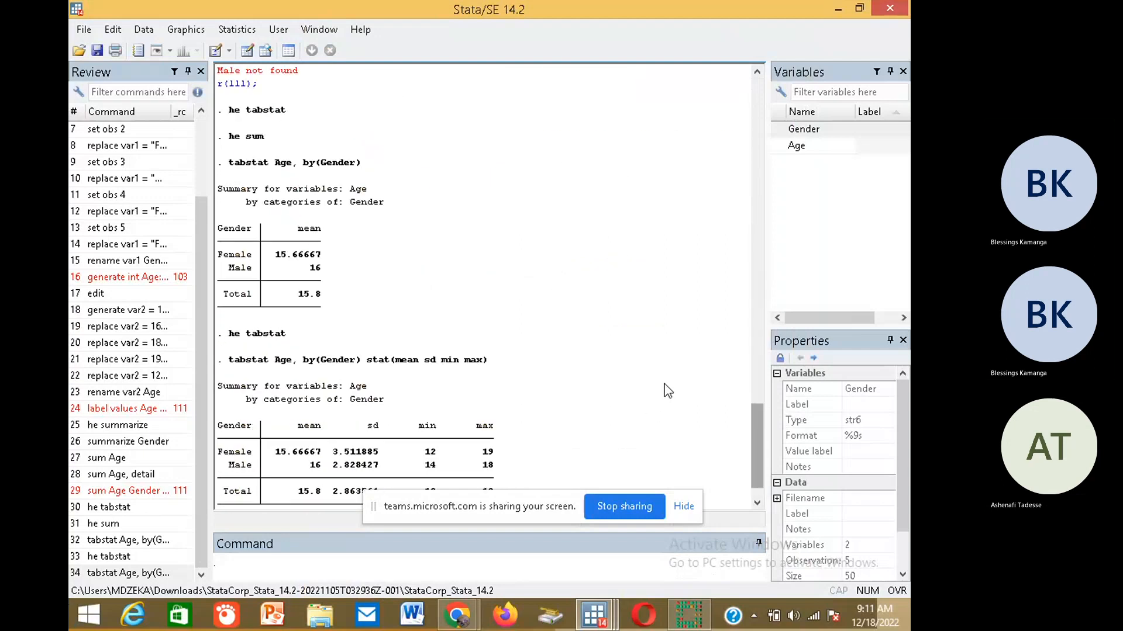
{"action": "scroll", "coordinate": [668, 391], "scroll_direction": "down", "scroll_amount": 1}
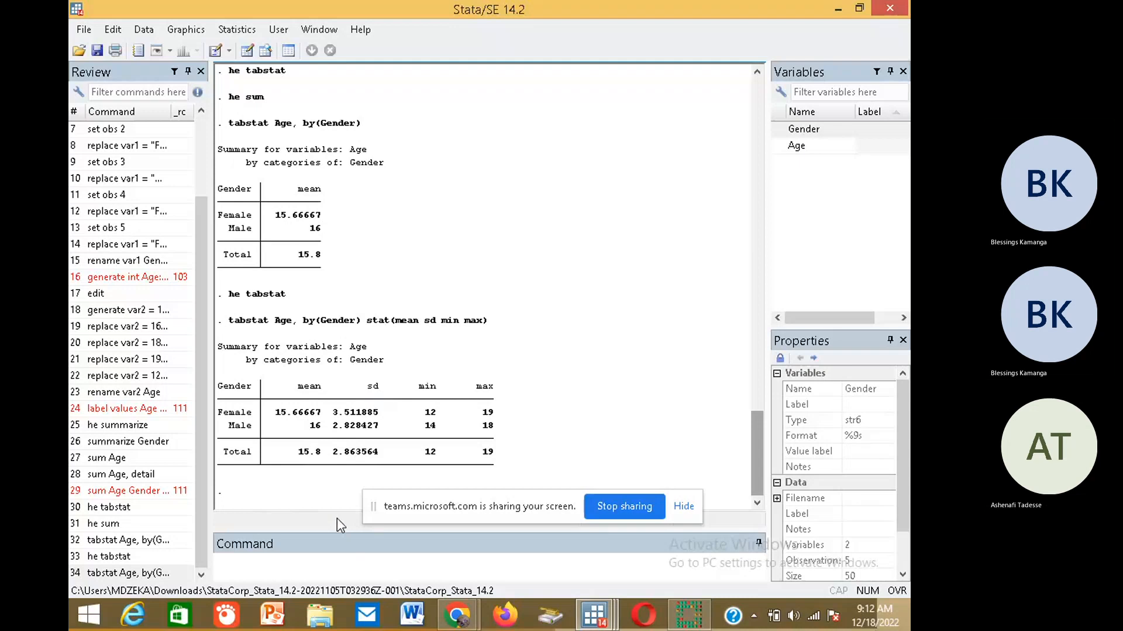
{"action": "scroll", "coordinate": [403, 446], "scroll_direction": "up", "scroll_amount": 5}
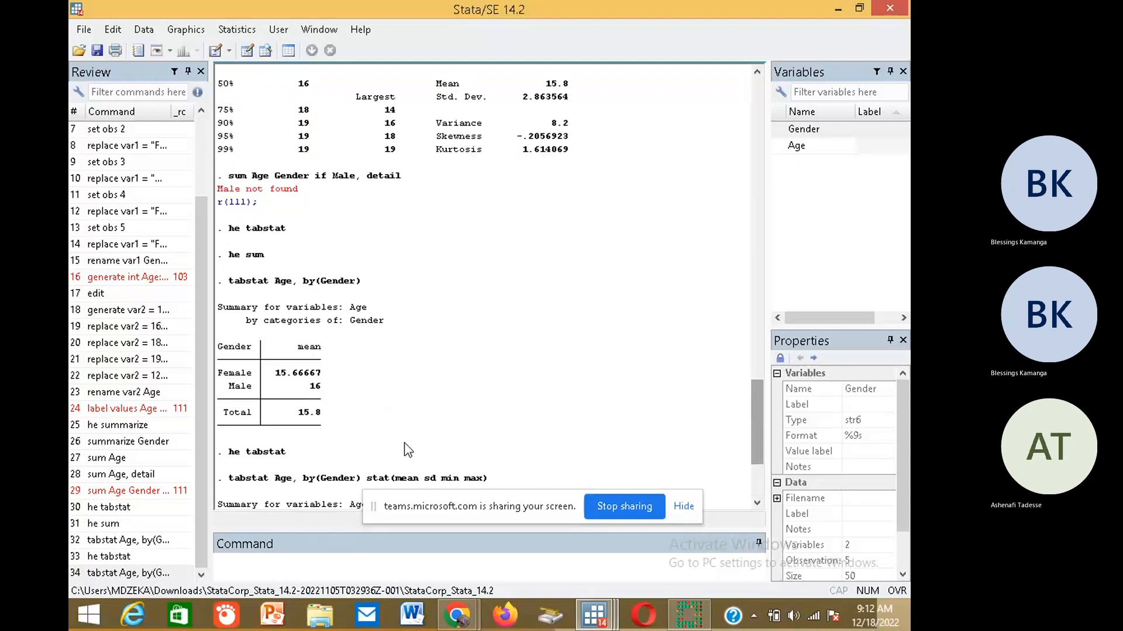
{"action": "scroll", "coordinate": [400, 435], "scroll_direction": "down", "scroll_amount": 5}
{"action": "scroll", "coordinate": [82, 416], "scroll_direction": "up", "scroll_amount": 10}
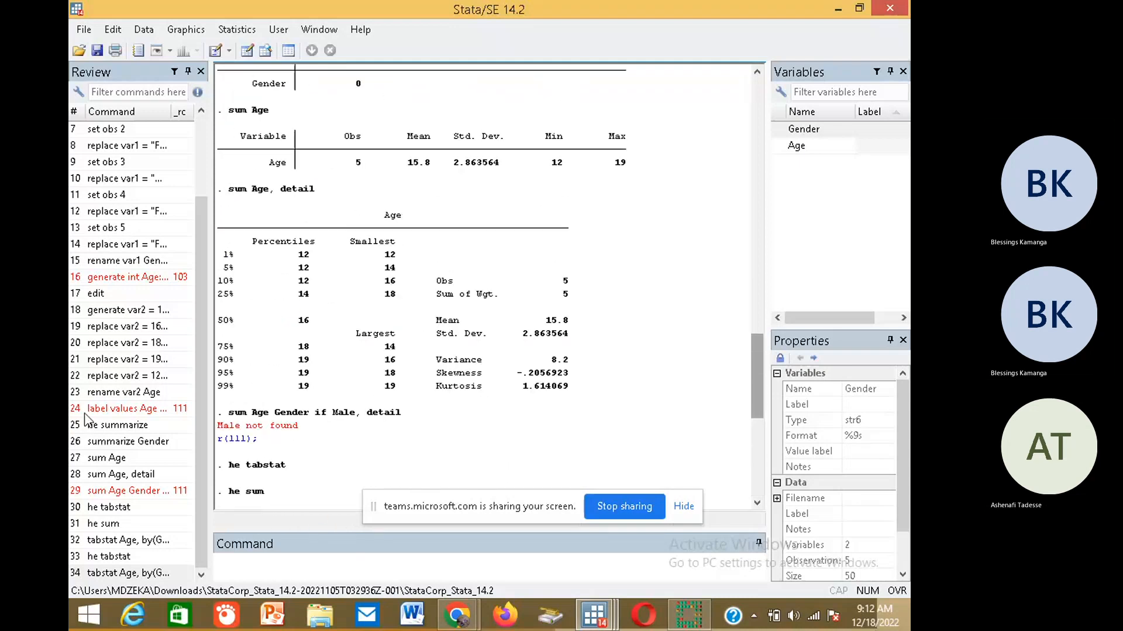
{"action": "scroll", "coordinate": [82, 416], "scroll_direction": "up", "scroll_amount": 10}
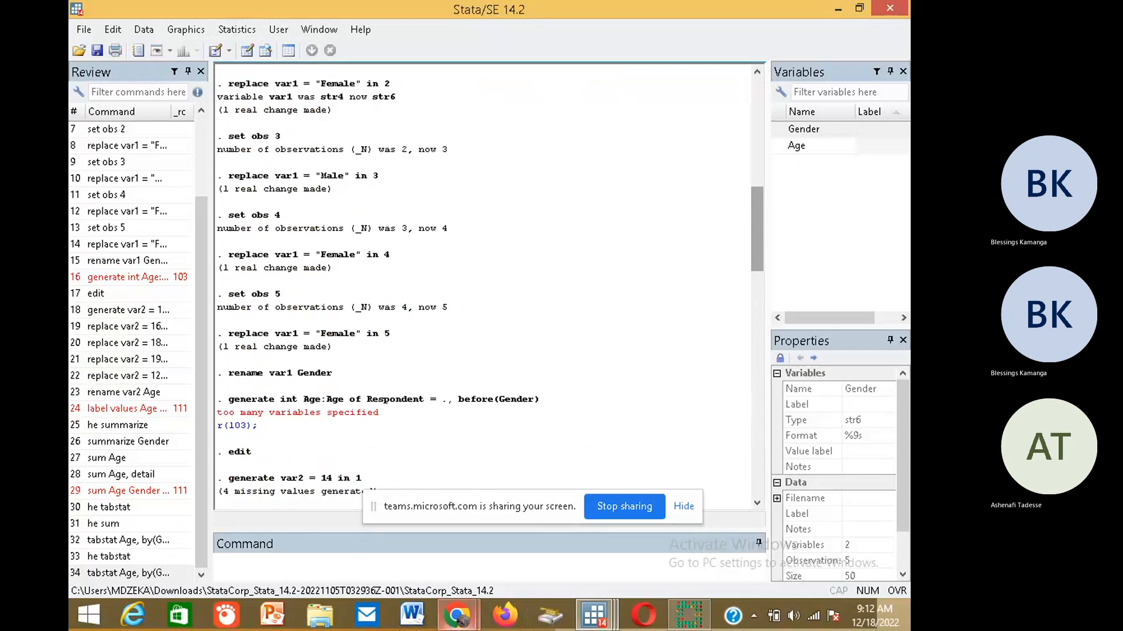
Switch to the Teams meeting in Chrome to check it, and return to the main Stata window
{"action": "left_click", "coordinate": [455, 618]}
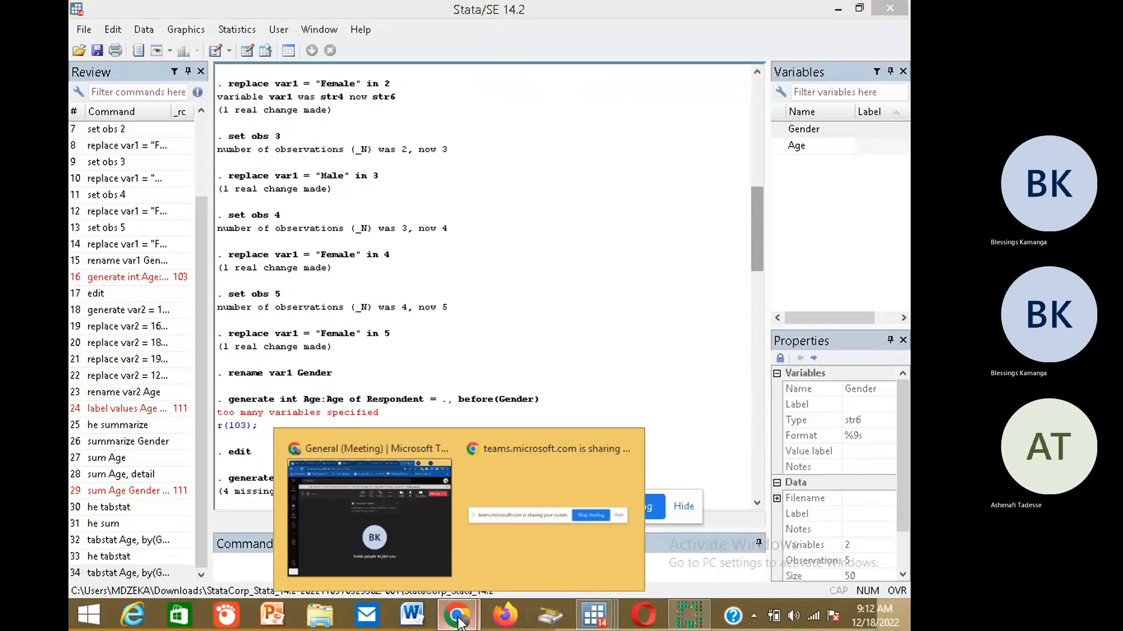
{"action": "left_click", "coordinate": [415, 539]}
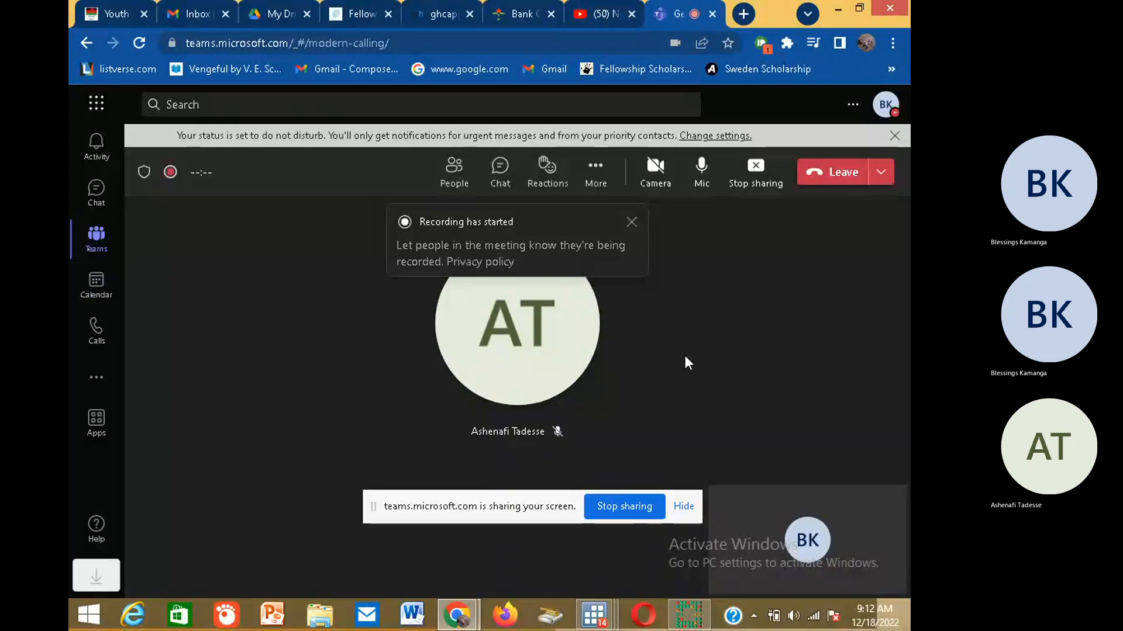
{"action": "left_click", "coordinate": [594, 614]}
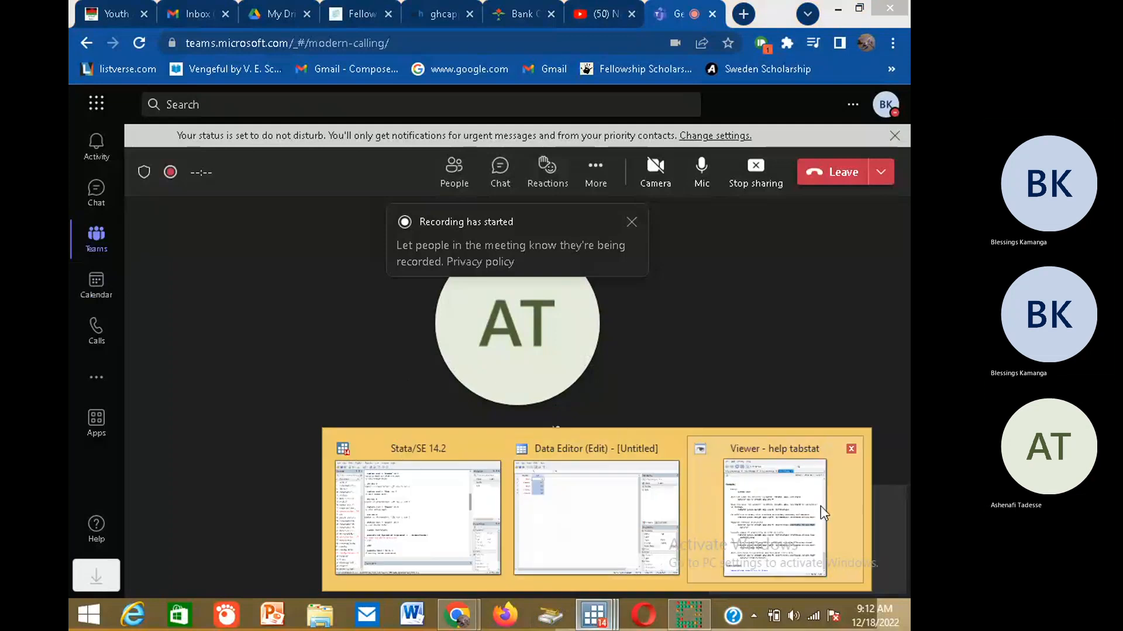
{"action": "left_click", "coordinate": [434, 532]}
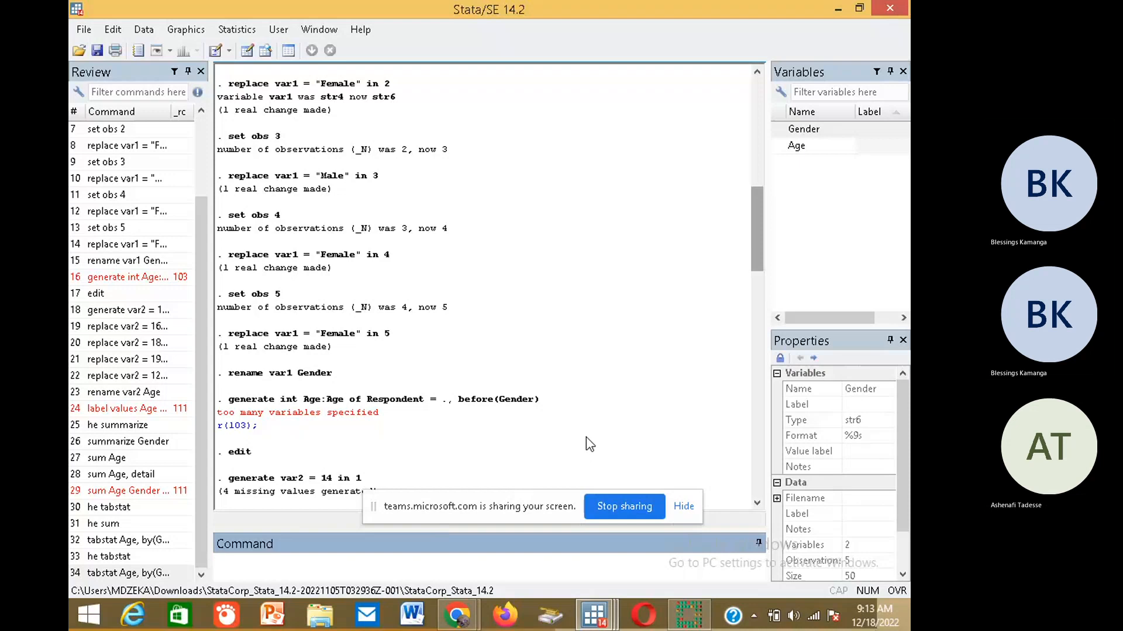
Go over the session's output again, from the final tabstat table back to the startup header
{"action": "left_click", "coordinate": [756, 314]}
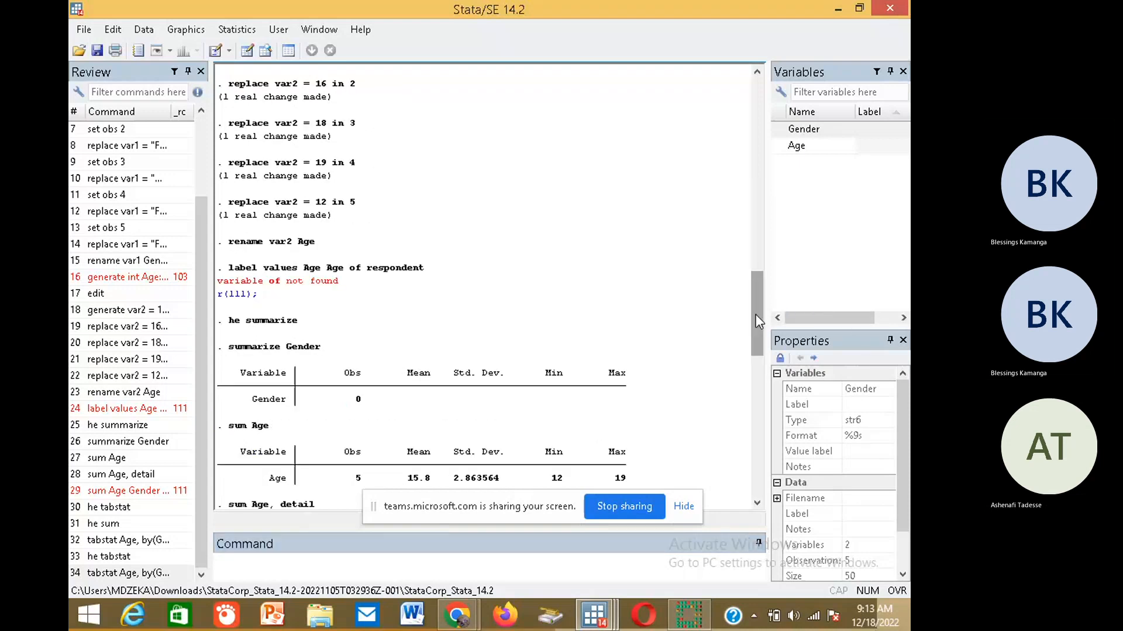
{"action": "left_click_drag", "start_coordinate": [757, 316], "coordinate": [760, 468]}
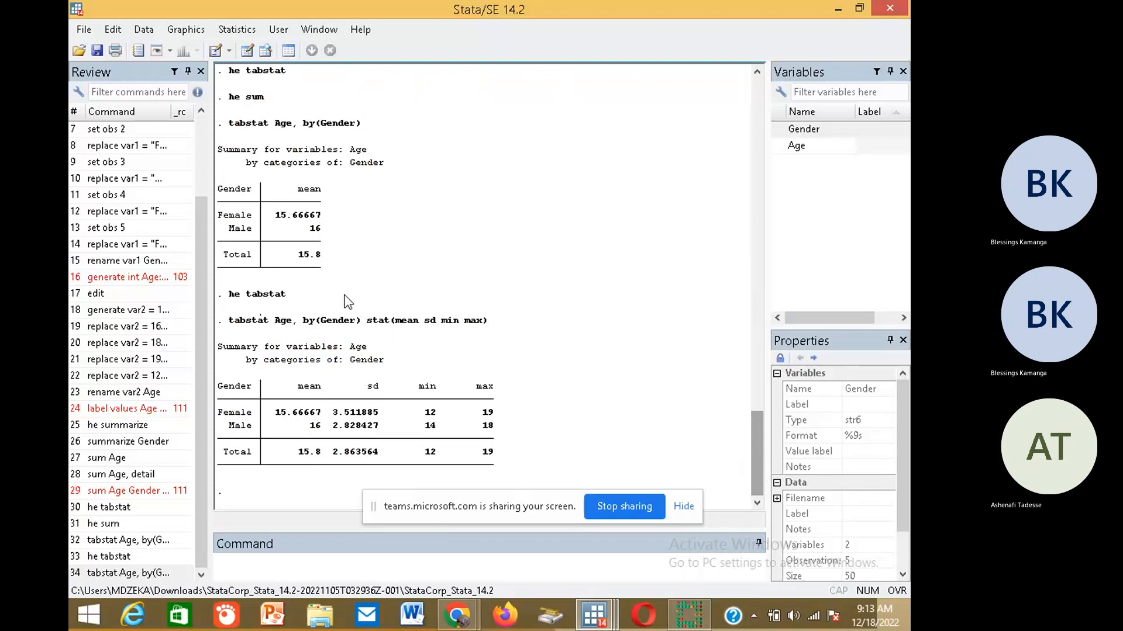
{"action": "scroll", "coordinate": [609, 388], "scroll_direction": "up", "scroll_amount": 5}
{"action": "scroll", "coordinate": [609, 388], "scroll_direction": "up", "scroll_amount": 20}
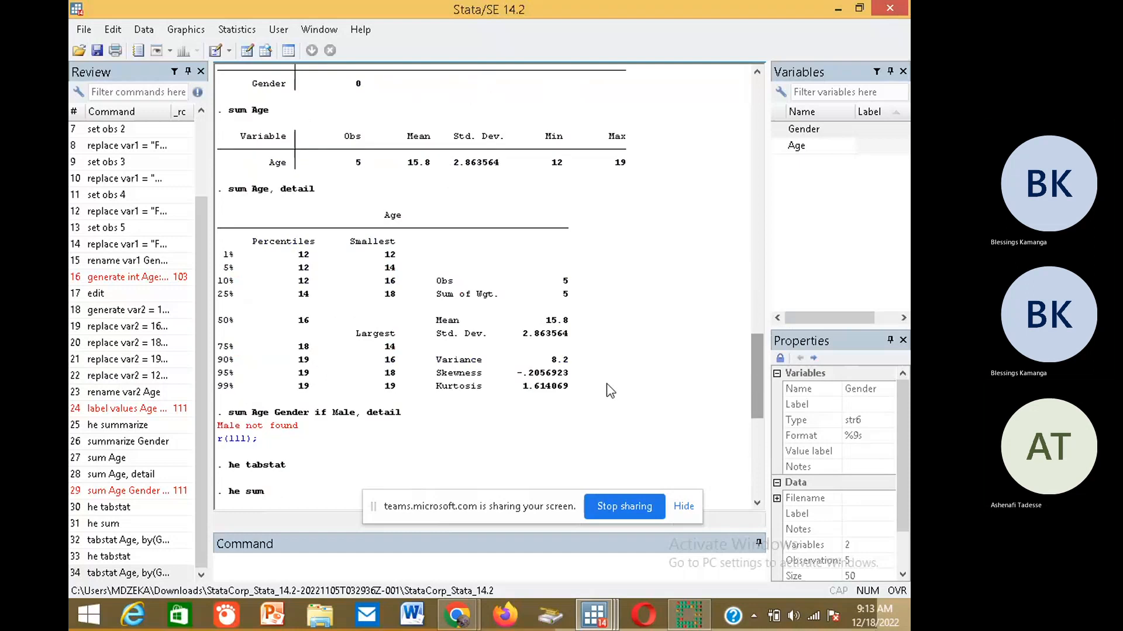
{"action": "scroll", "coordinate": [618, 403], "scroll_direction": "up", "scroll_amount": 4}
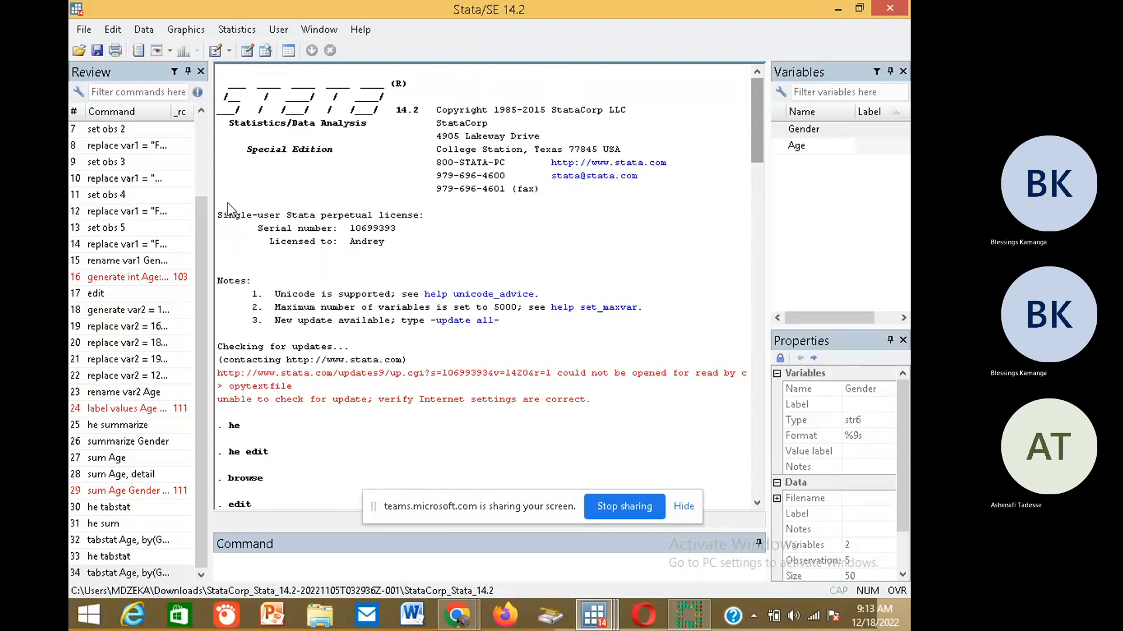
Open the Gender and Age dataset in the Data Editor with the edit command
{"action": "scroll", "coordinate": [436, 307], "scroll_direction": "down", "scroll_amount": 10}
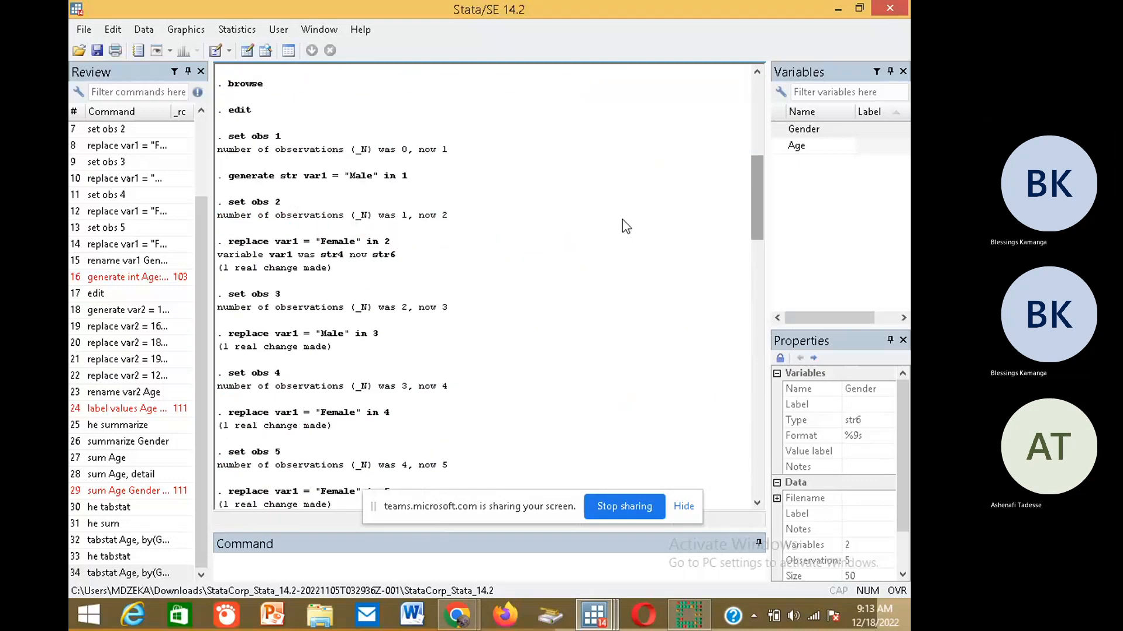
{"action": "left_click", "coordinate": [84, 30]}
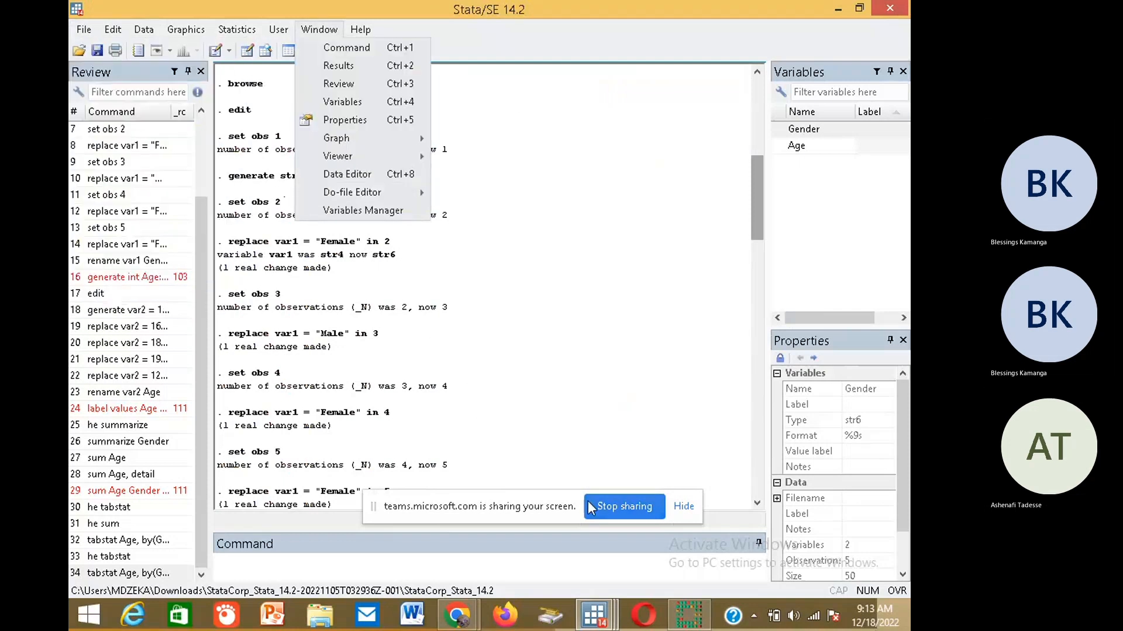
{"action": "left_click", "coordinate": [593, 614]}
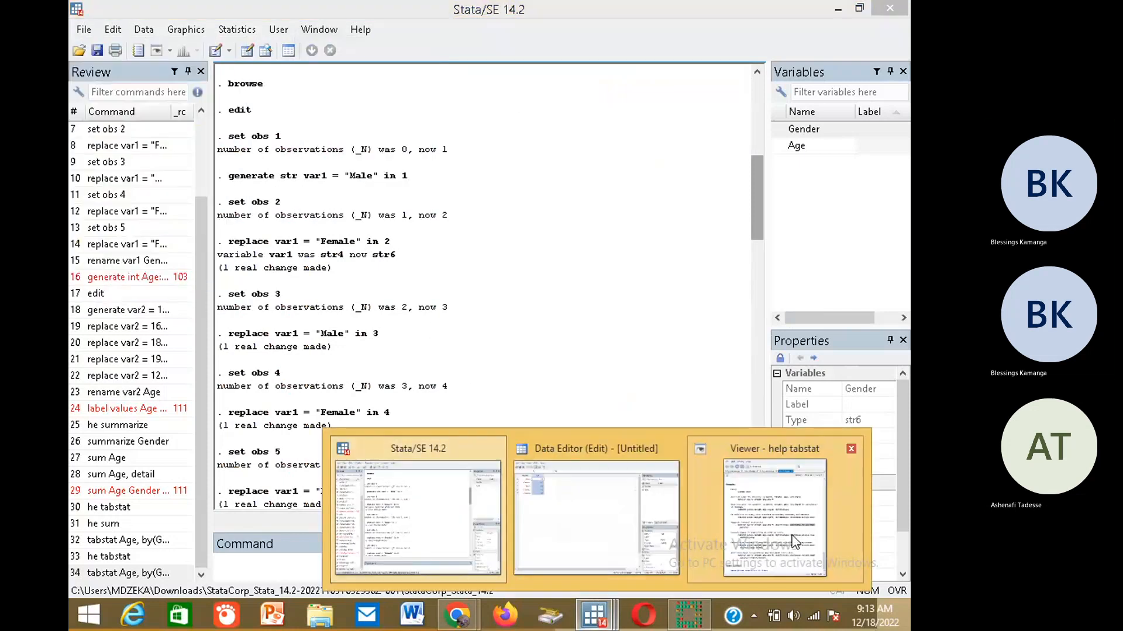
{"action": "left_click", "coordinate": [440, 525]}
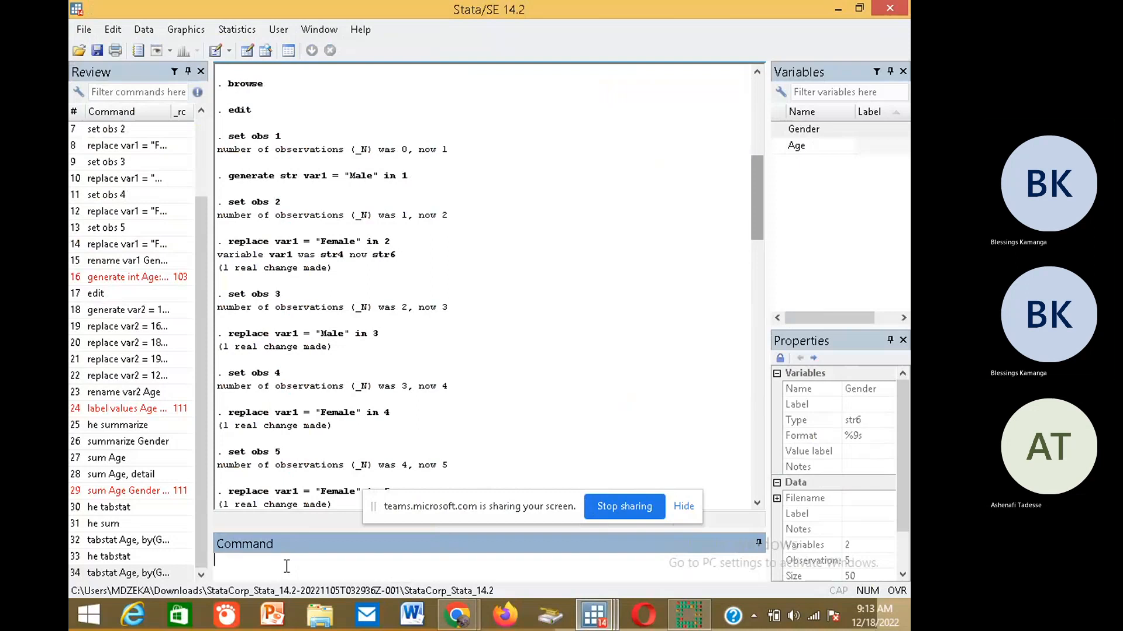
{"action": "type", "text": "edit"}
{"action": "key", "text": "Return"}
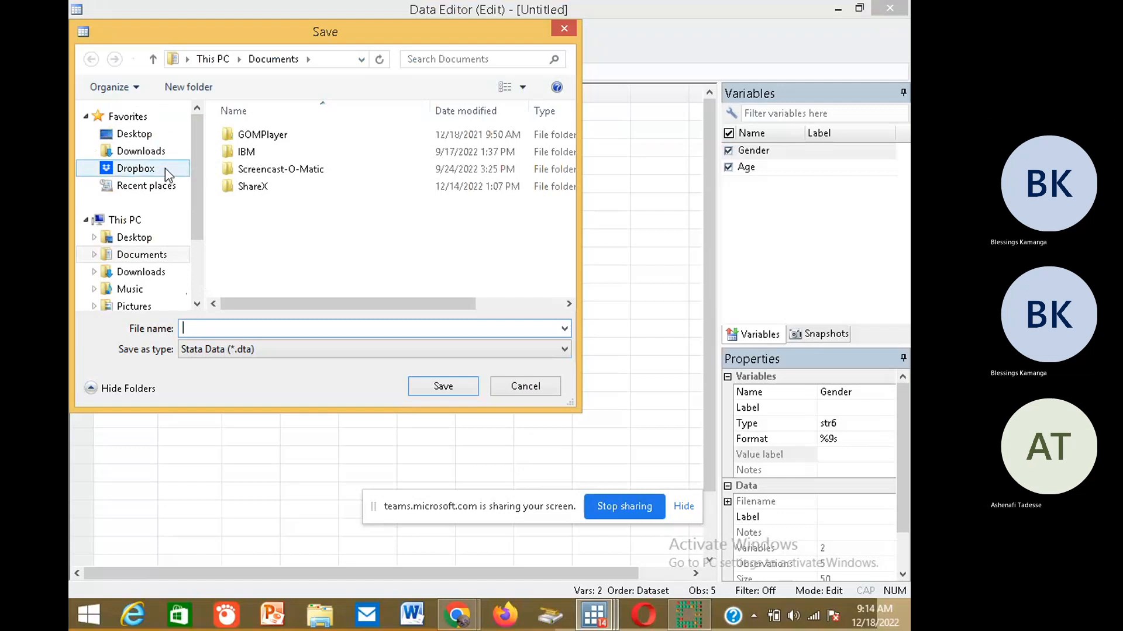
Set the dataset's save location to the Dropbox folder primary directory > ASC Consult > stata
{"action": "left_click", "coordinate": [165, 169]}
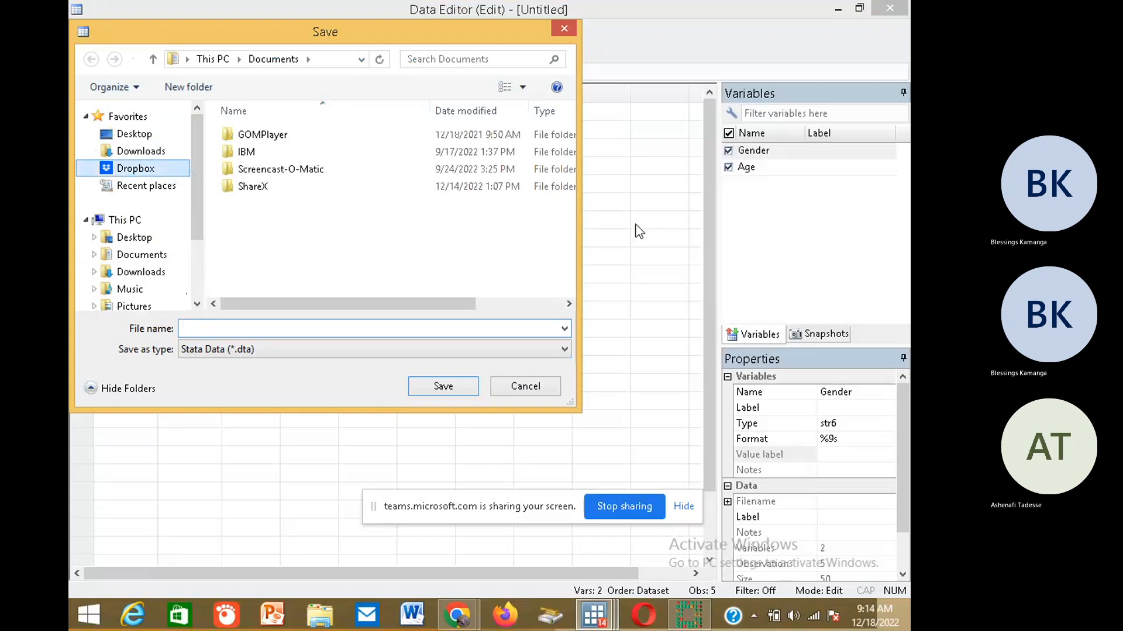
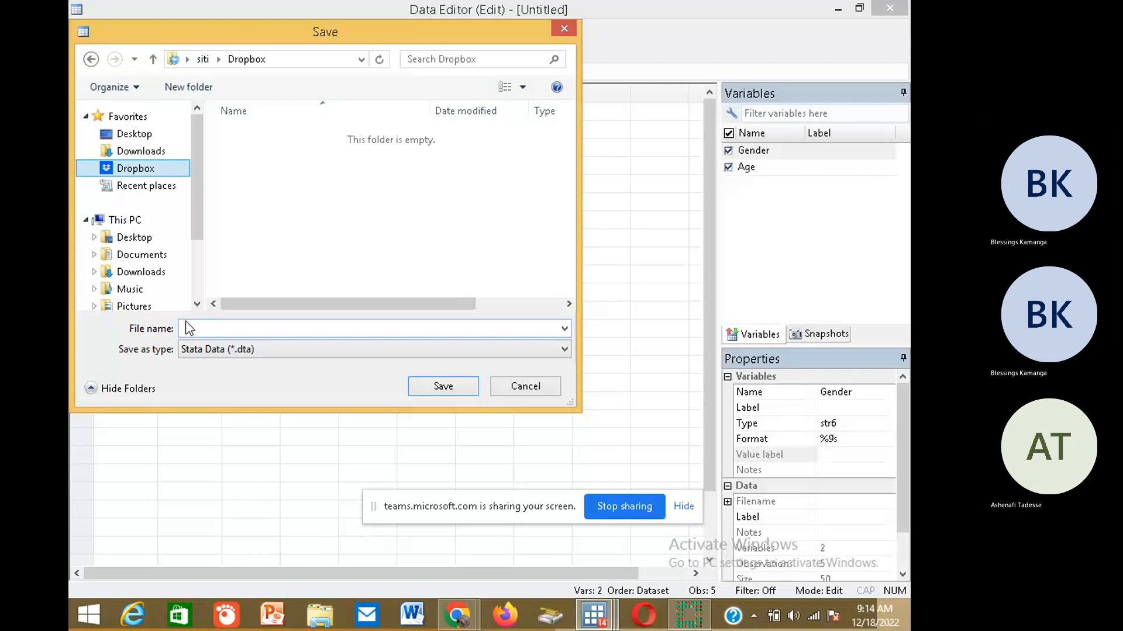
{"action": "left_click", "coordinate": [197, 269]}
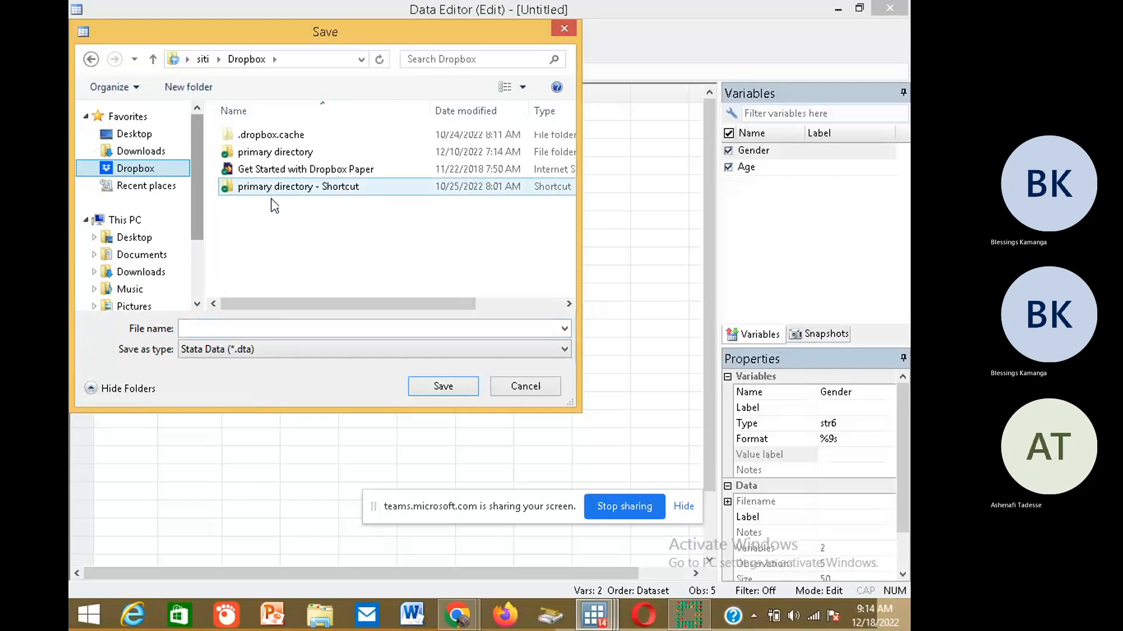
{"action": "double_click", "coordinate": [306, 189]}
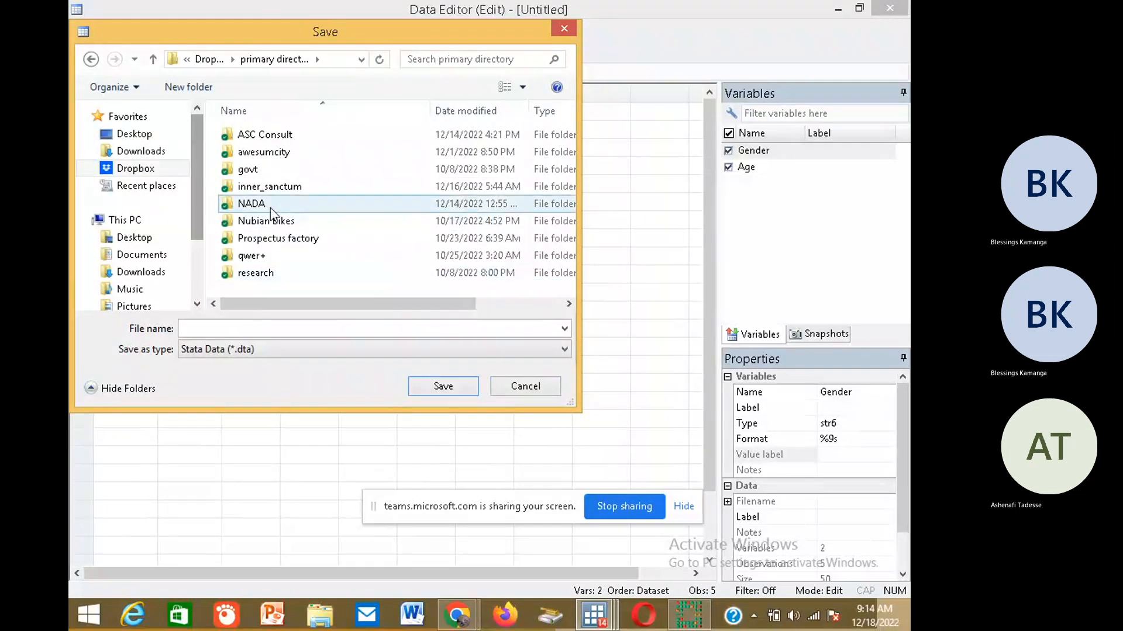
{"action": "left_click", "coordinate": [286, 139]}
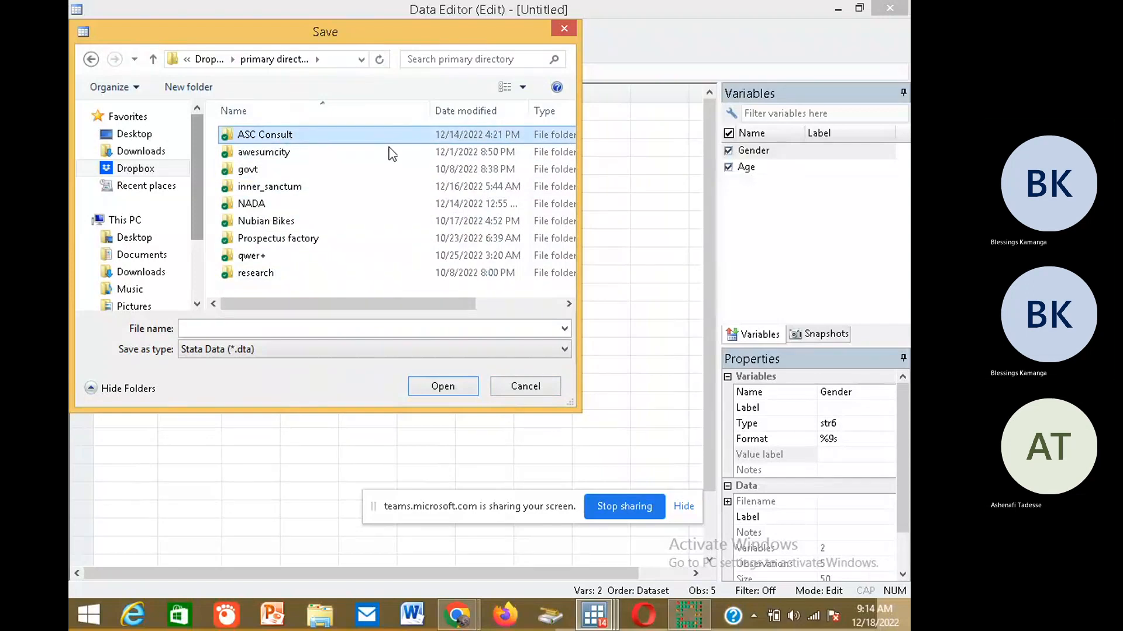
{"action": "key", "text": "Return"}
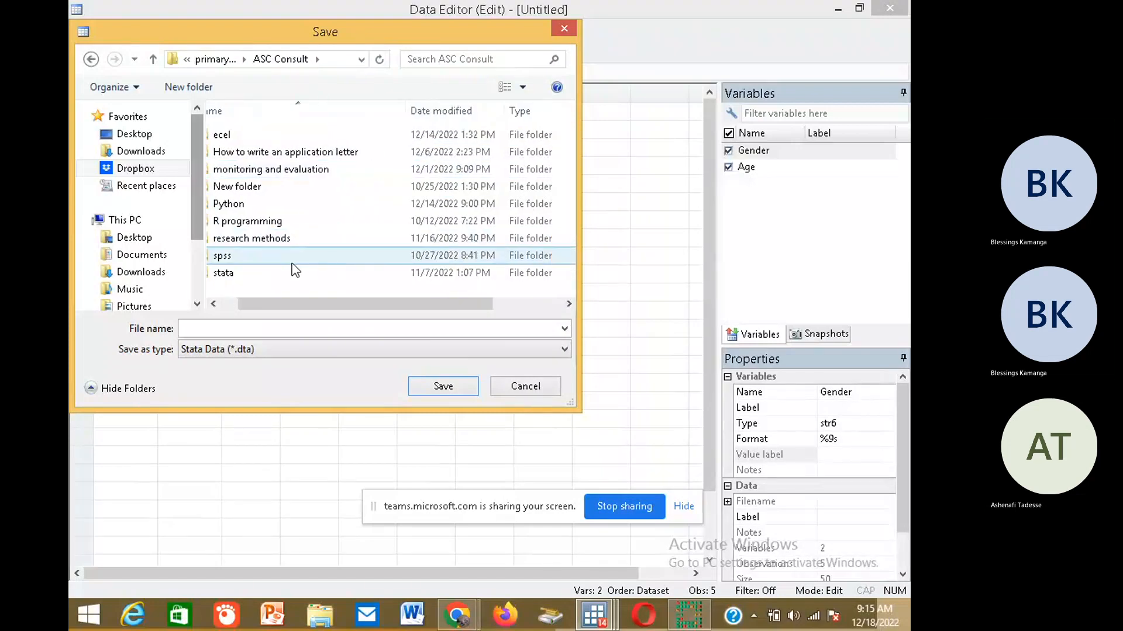
{"action": "double_click", "coordinate": [264, 277]}
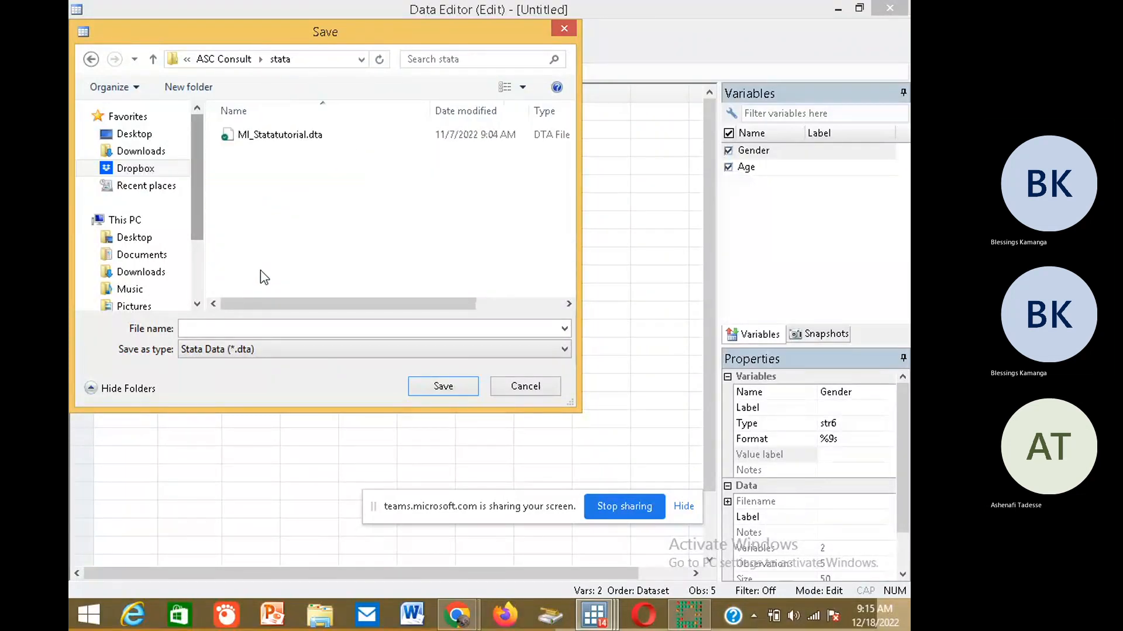
Save the dataset as trial1 in Stata Data format and close the Data Editor
{"action": "left_click", "coordinate": [395, 328]}
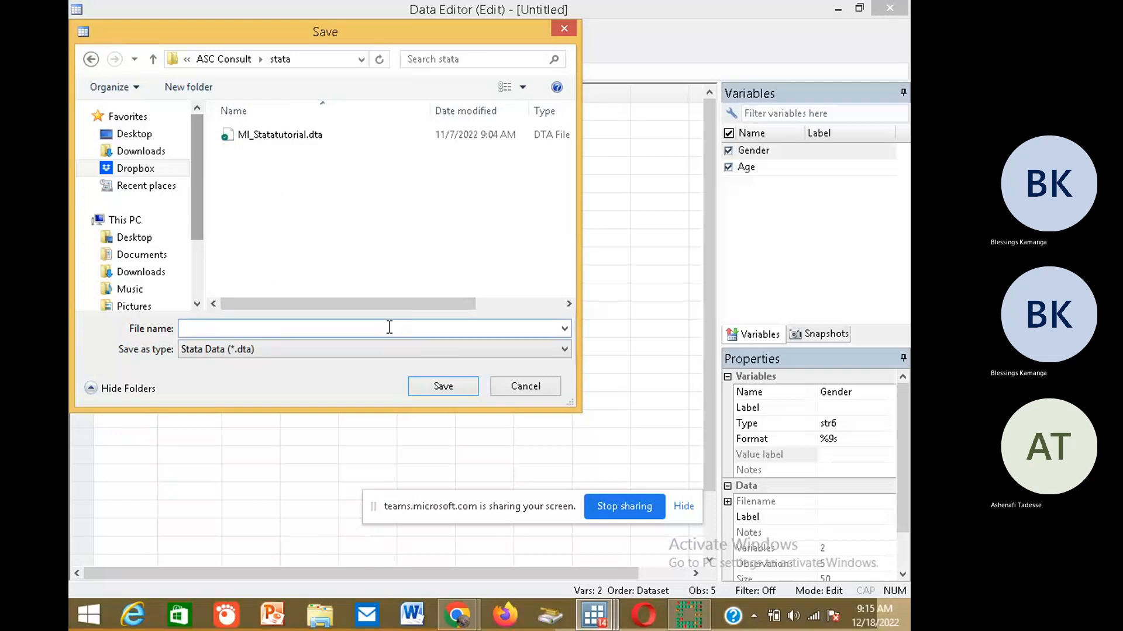
{"action": "type", "text": "trial1"}
{"action": "left_click", "coordinate": [457, 395]}
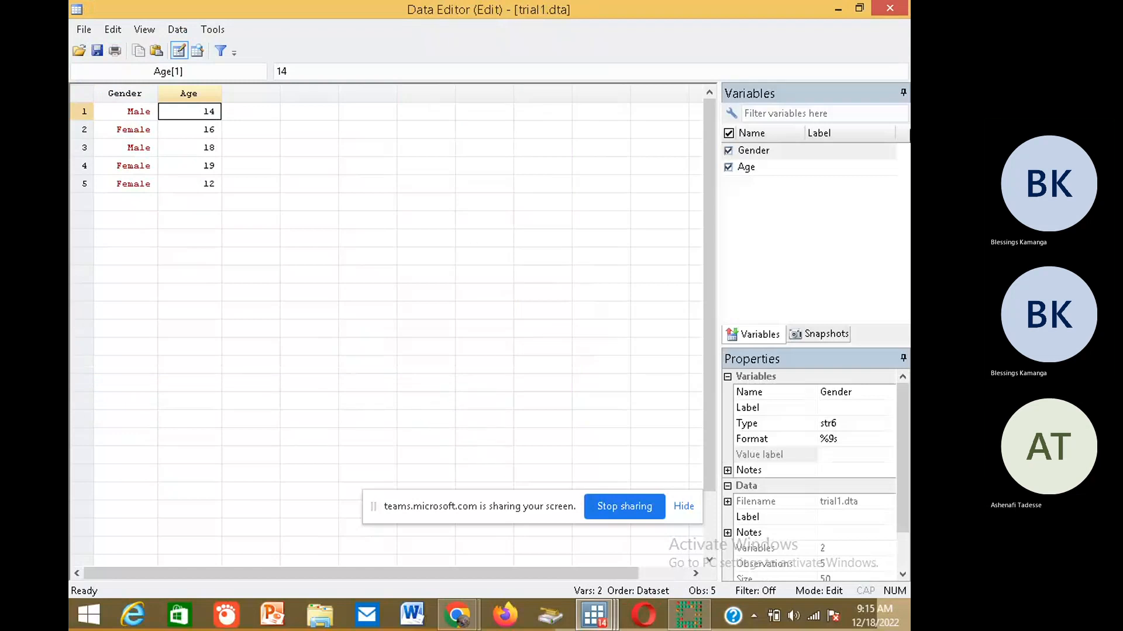
{"action": "left_click", "coordinate": [891, 8]}
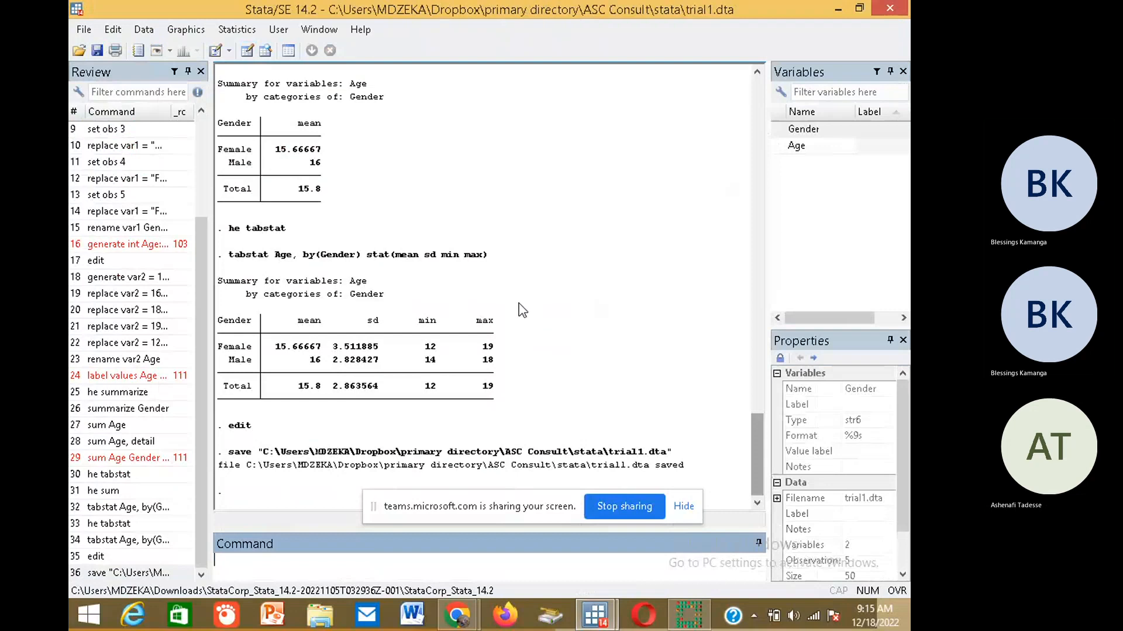
Create a new do-file in the Do-file Editor and return to the main Stata window
{"action": "left_click_drag", "start_coordinate": [758, 443], "coordinate": [670, 230]}
{"action": "scroll", "coordinate": [671, 230], "scroll_direction": "up", "scroll_amount": 10}
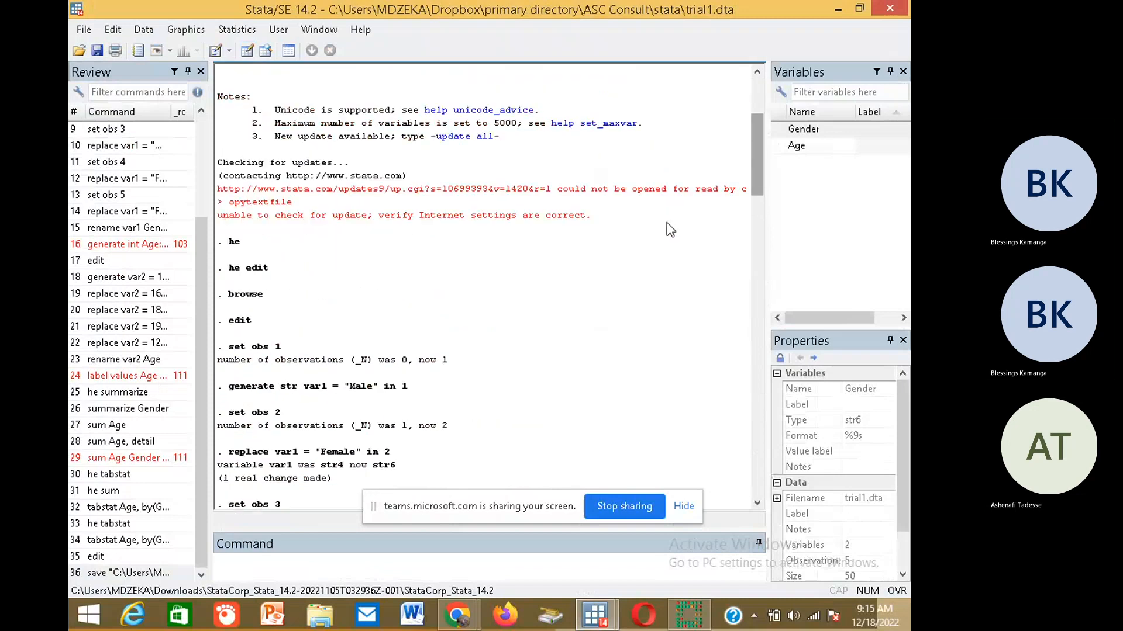
{"action": "left_click", "coordinate": [324, 31]}
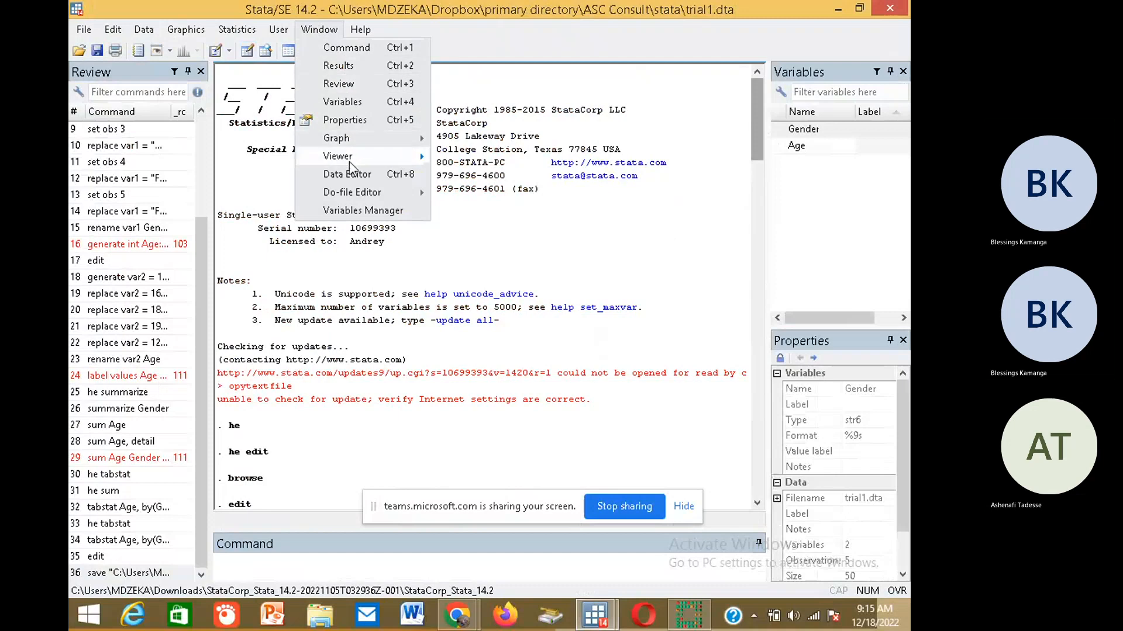
{"action": "mouse_move", "coordinate": [354, 193]}
{"action": "left_click", "coordinate": [475, 201]}
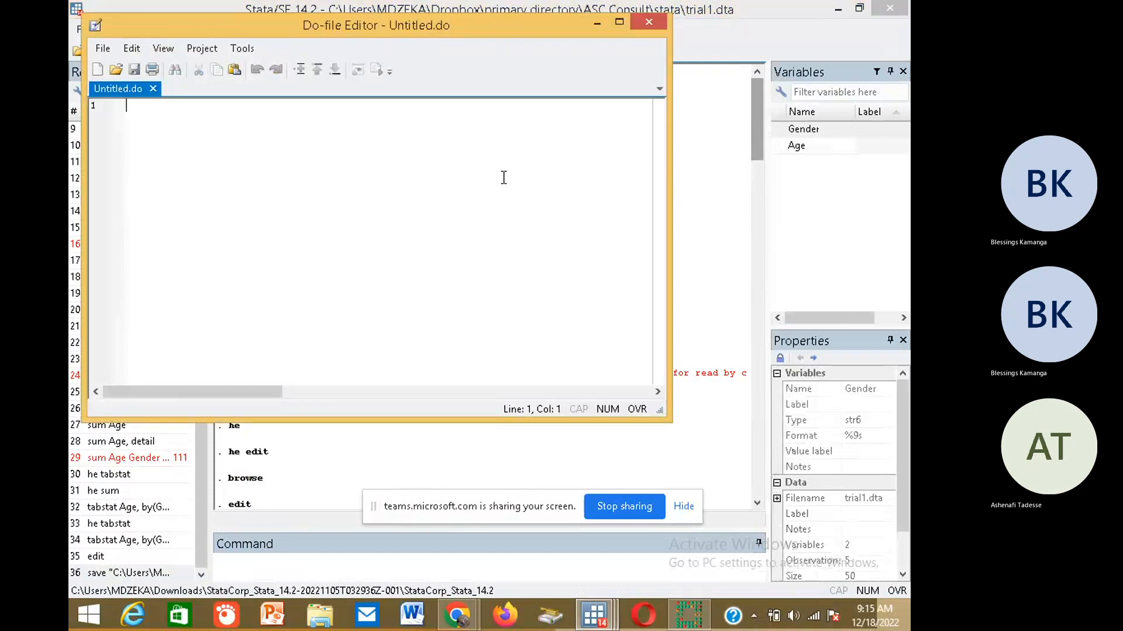
{"action": "left_click", "coordinate": [470, 10]}
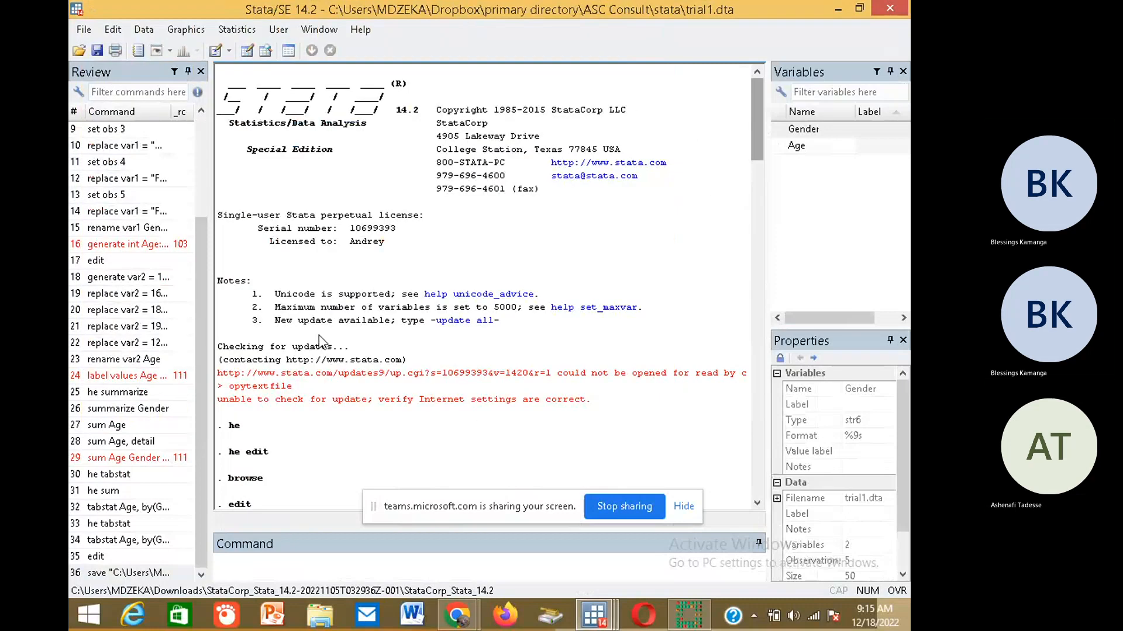
{"action": "scroll", "coordinate": [737, 302], "scroll_direction": "down", "scroll_amount": 6}
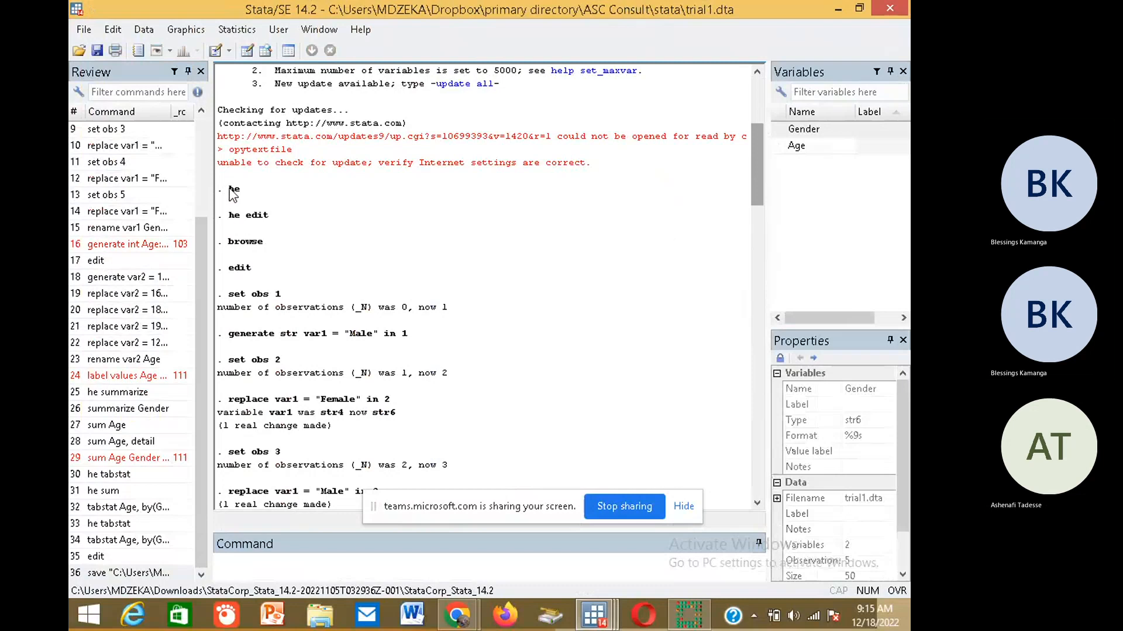
{"action": "left_click_drag", "start_coordinate": [229, 187], "coordinate": [307, 436]}
{"action": "scroll", "coordinate": [306, 442], "scroll_direction": "down", "scroll_amount": 4}
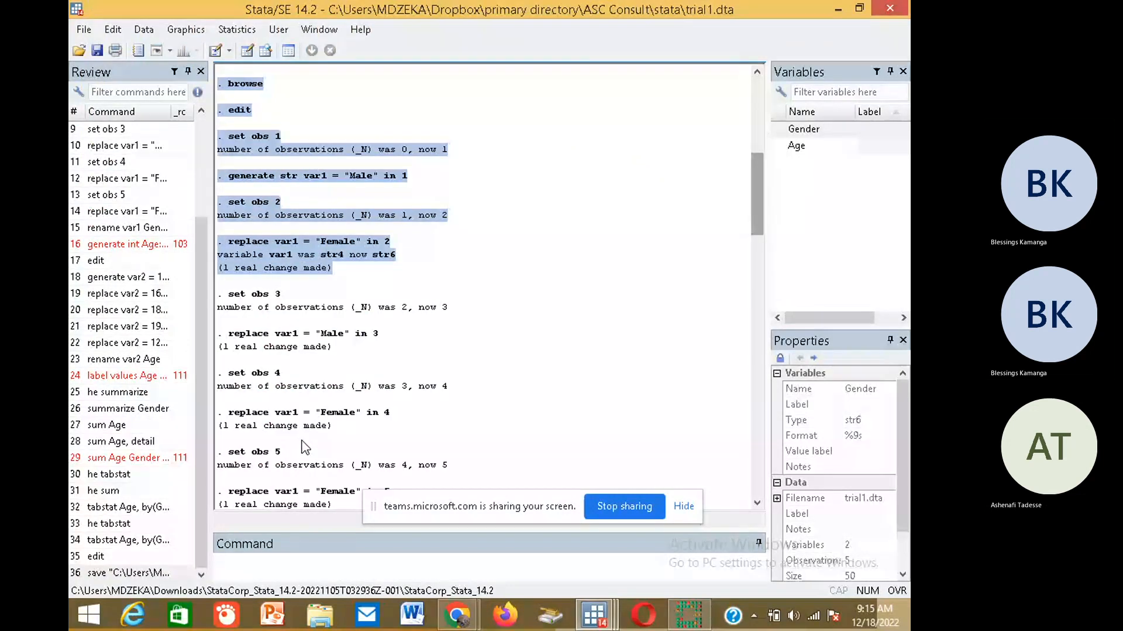
{"action": "scroll", "coordinate": [303, 448], "scroll_direction": "down", "scroll_amount": 5}
{"action": "left_click_drag", "start_coordinate": [347, 409], "coordinate": [449, 367]}
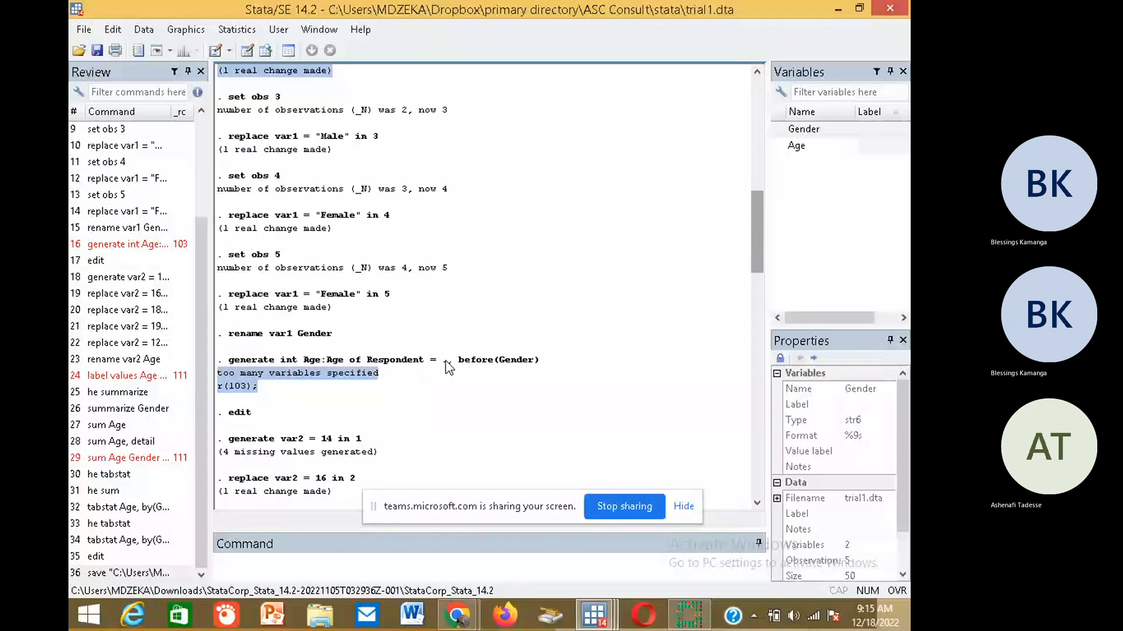
{"action": "scroll", "coordinate": [453, 360], "scroll_direction": "up", "scroll_amount": 10}
{"action": "left_click", "coordinate": [459, 354]}
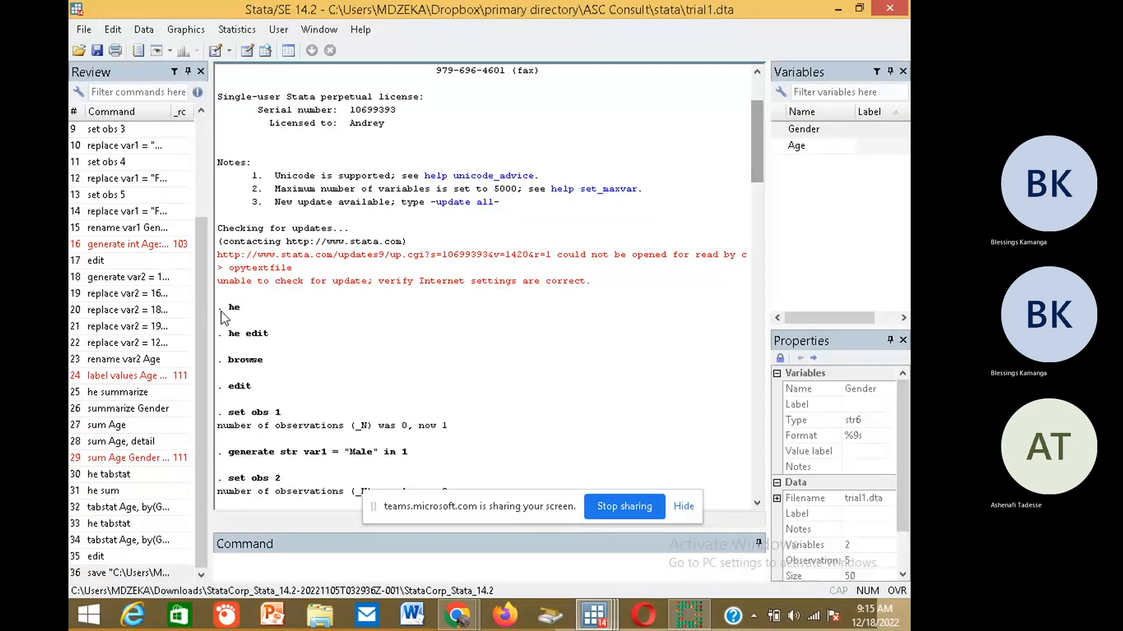
Copy the results log from the first he command through the save output and paste it into the untitled do-file
{"action": "left_click_drag", "start_coordinate": [224, 317], "coordinate": [715, 479]}
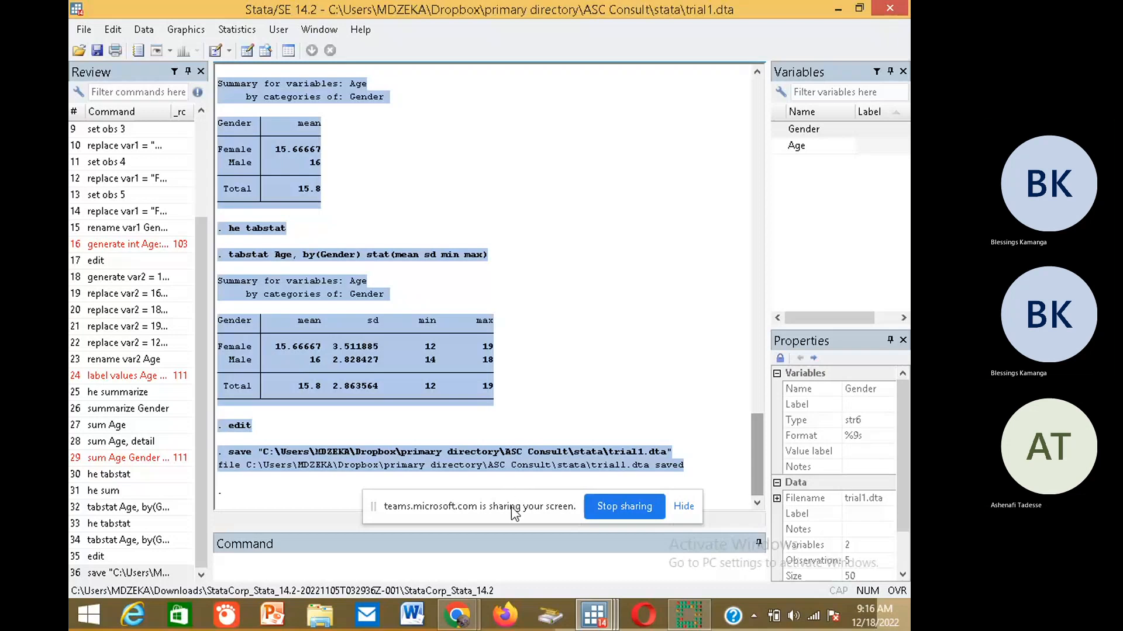
{"action": "left_click", "coordinate": [595, 617]}
{"action": "left_click", "coordinate": [710, 527]}
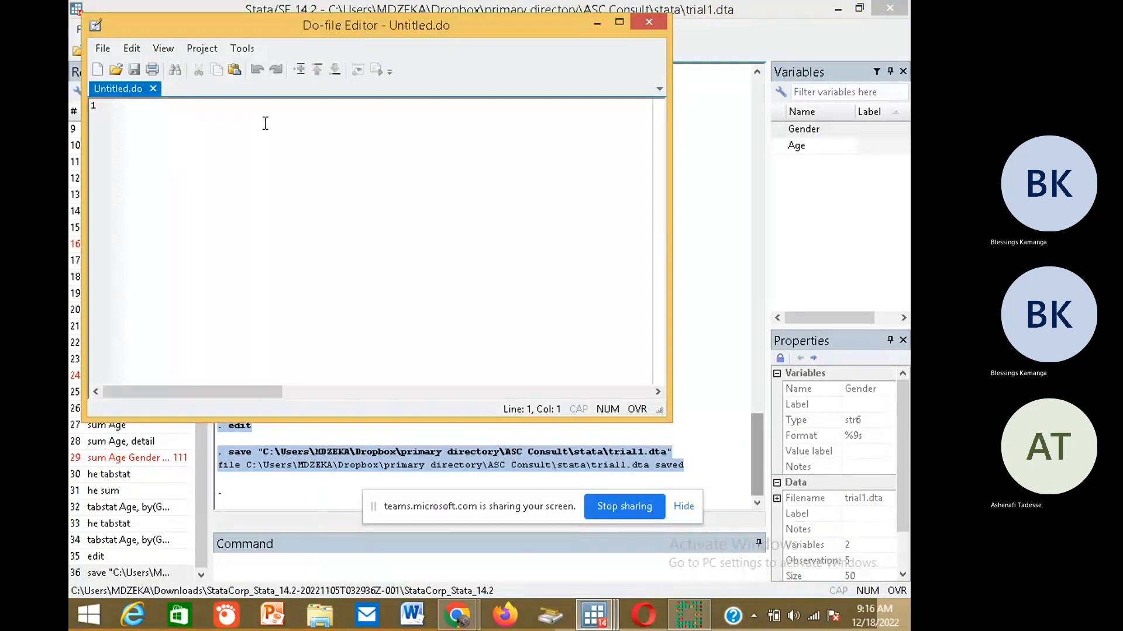
{"action": "key", "text": "ctrl+v"}
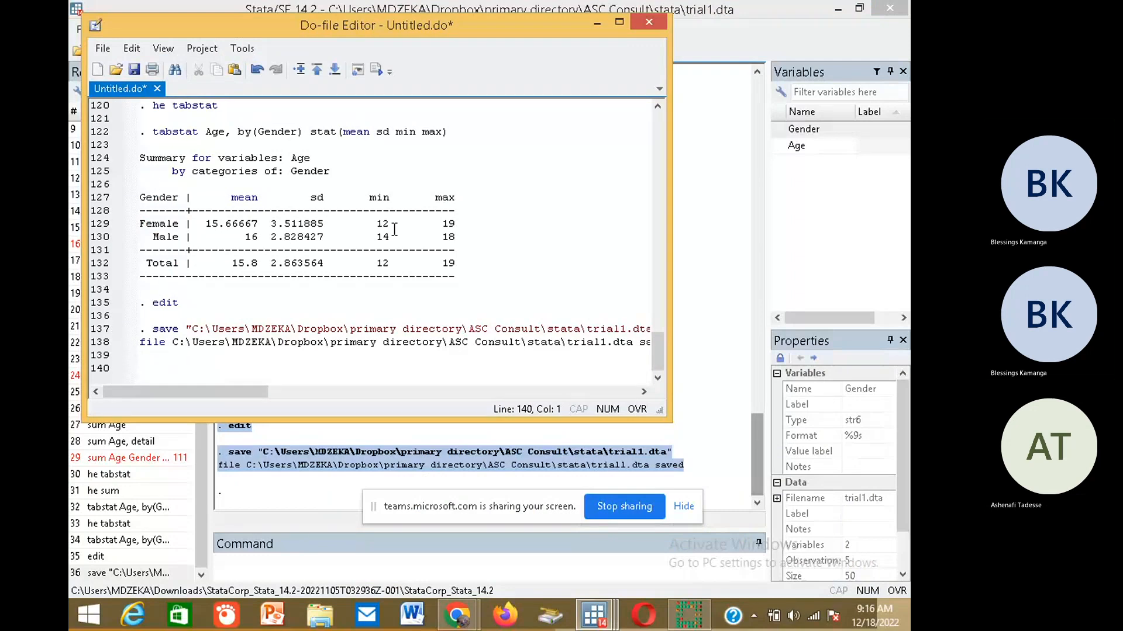
Delete the result tables of both tabstat commands from the do-file
{"action": "left_click_drag", "start_coordinate": [467, 275], "coordinate": [117, 210]}
{"action": "key", "text": "Delete"}
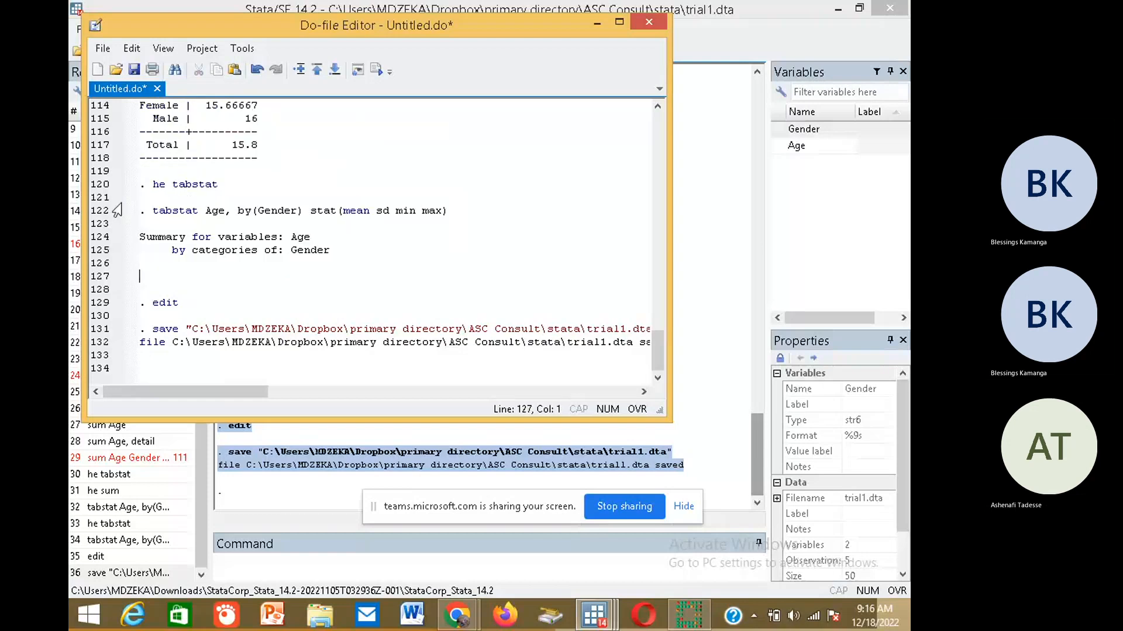
{"action": "left_click_drag", "start_coordinate": [291, 166], "coordinate": [87, 201]}
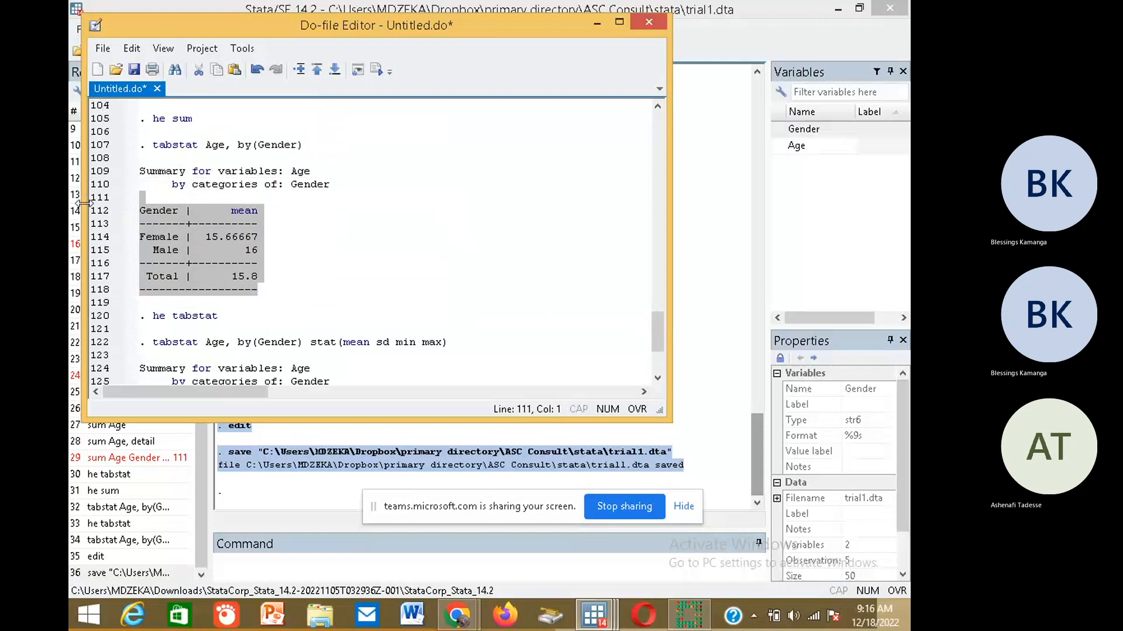
{"action": "key", "text": "Delete"}
Comment out the r(111); line below sum Age Gender if Male, detail with an asterisk
{"action": "scroll", "coordinate": [71, 211], "scroll_direction": "up", "scroll_amount": 5}
{"action": "scroll", "coordinate": [71, 210], "scroll_direction": "up", "scroll_amount": 1}
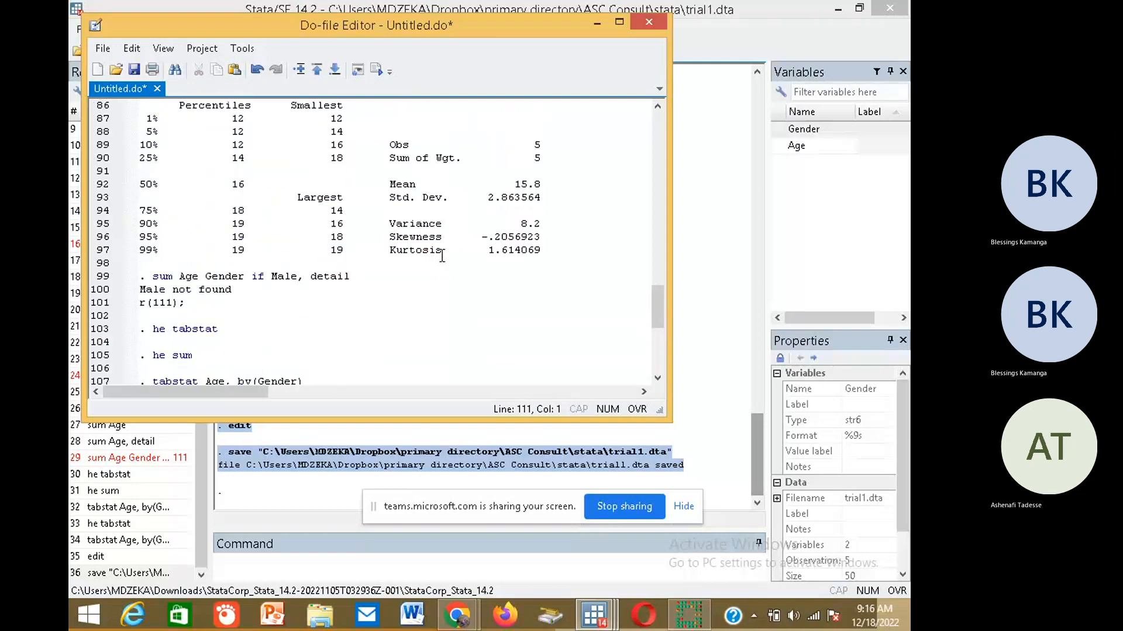
{"action": "left_click", "coordinate": [142, 304]}
{"action": "type", "text": "*"}
Delete the output tables of sum Age, detail, sum Age and summarize Gender, plus the error lines below the label values command
{"action": "left_click_drag", "start_coordinate": [556, 257], "coordinate": [89, 250]}
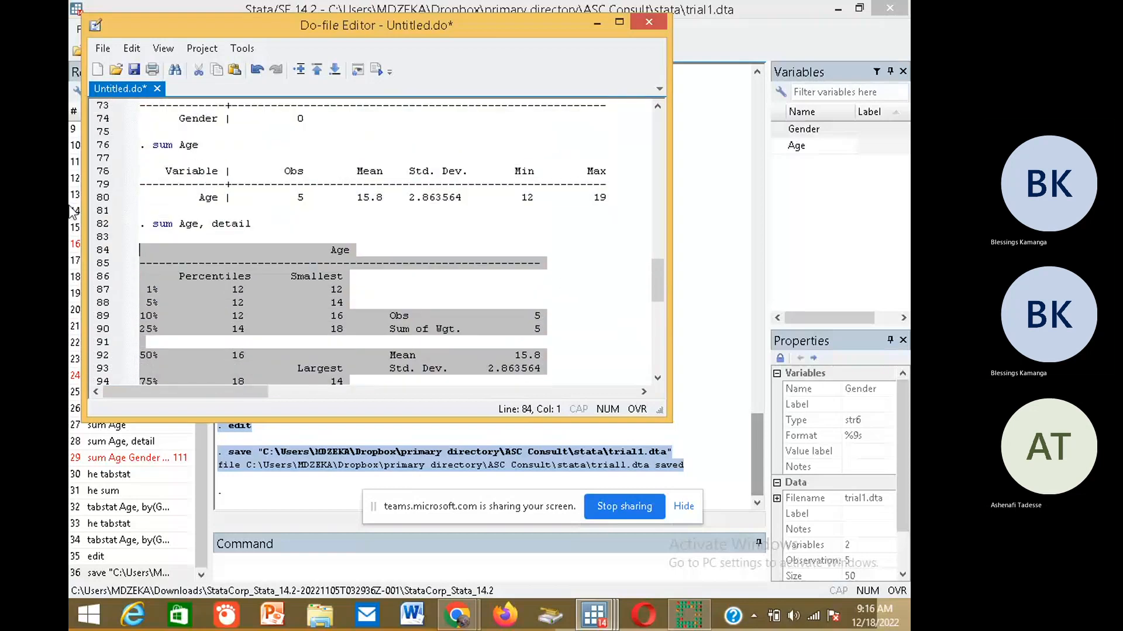
{"action": "key", "text": "Delete"}
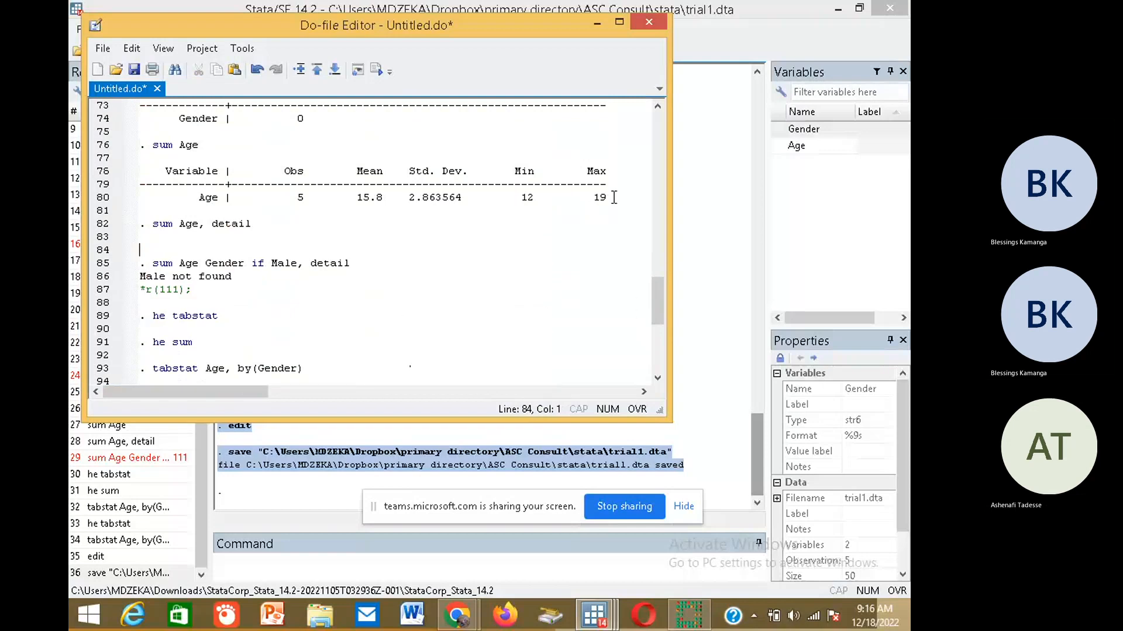
{"action": "left_click_drag", "start_coordinate": [614, 197], "coordinate": [132, 170]}
{"action": "key", "text": "Delete"}
{"action": "scroll", "coordinate": [141, 193], "scroll_direction": "up", "scroll_amount": 4}
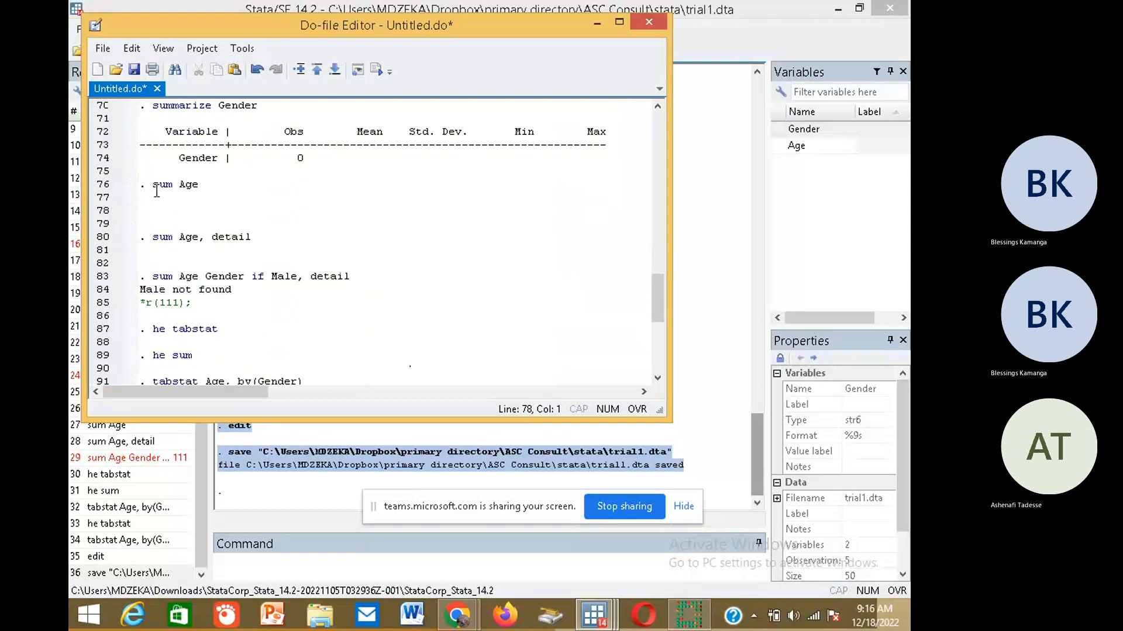
{"action": "left_click_drag", "start_coordinate": [321, 277], "coordinate": [71, 246]}
{"action": "key", "text": "Delete"}
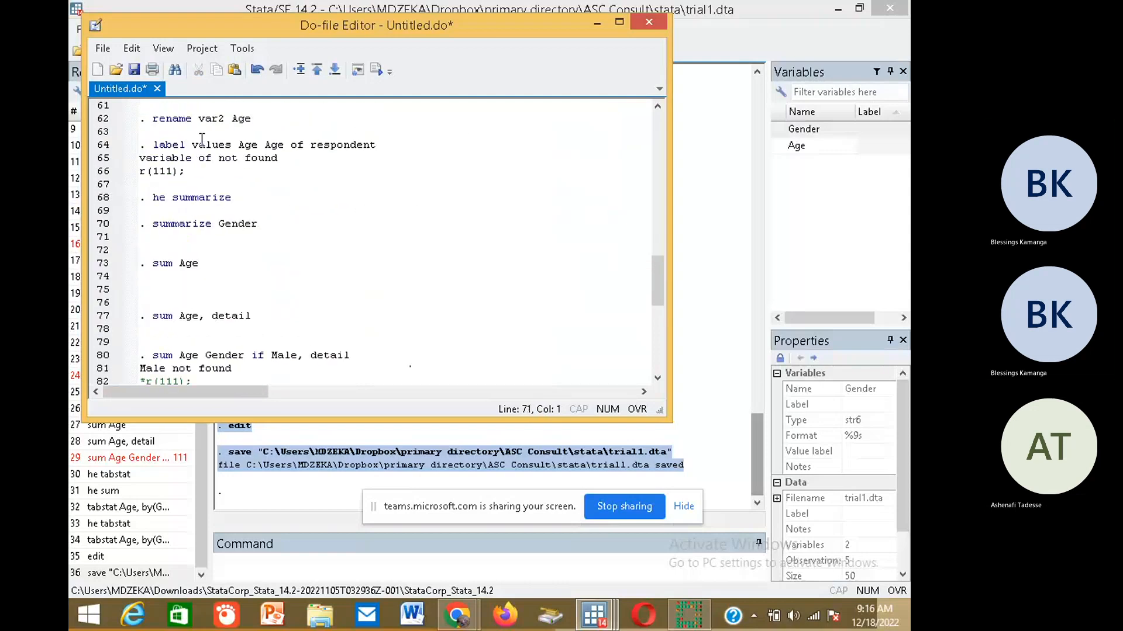
{"action": "left_click_drag", "start_coordinate": [186, 171], "coordinate": [110, 168]}
{"action": "key", "text": "Delete"}
Comment out the (1 real change made) line below each of the four replace var2 commands with an asterisk
{"action": "scroll", "coordinate": [183, 230], "scroll_direction": "up", "scroll_amount": 5}
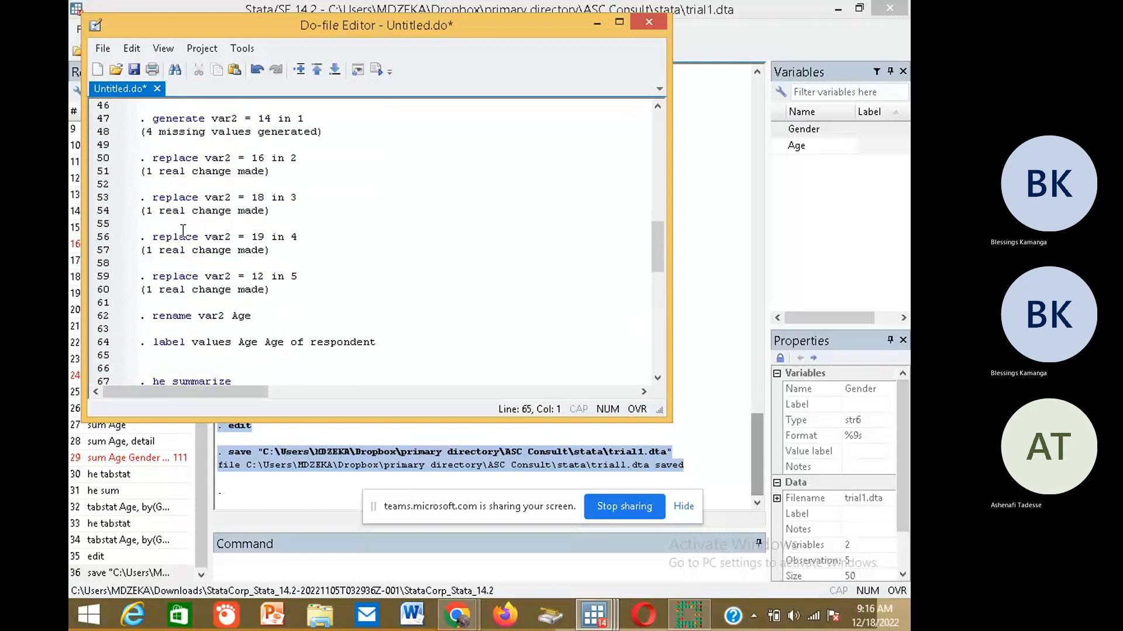
{"action": "left_click", "coordinate": [142, 289]}
{"action": "type", "text": "*"}
{"action": "key", "text": "Up"}
{"action": "key", "text": "Up"}
{"action": "key", "text": "Up"}
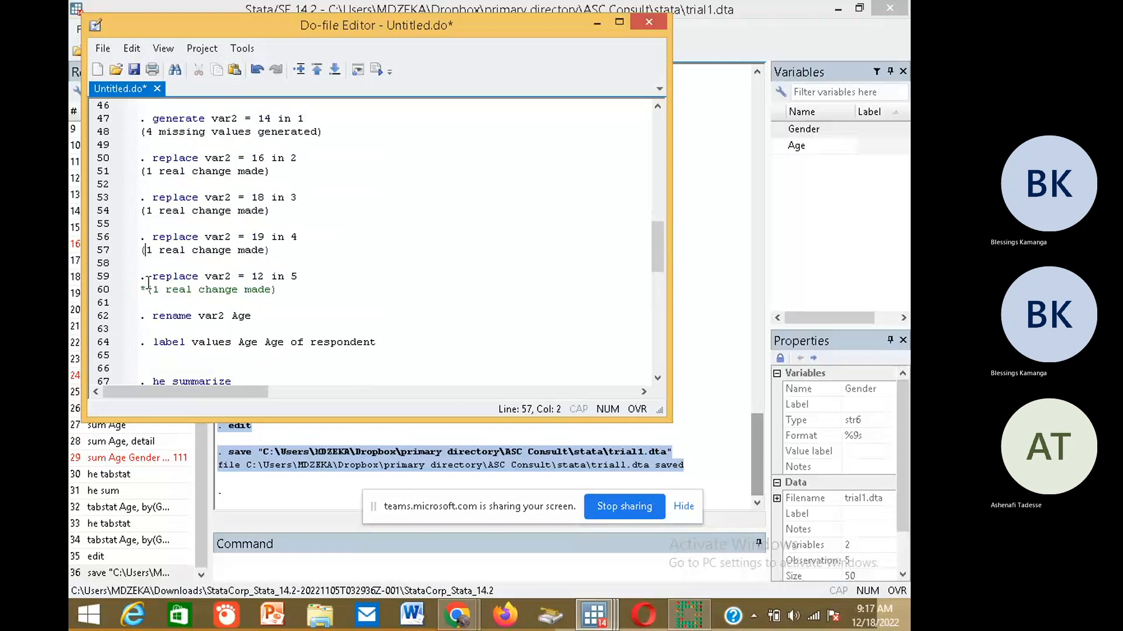
{"action": "type", "text": "*"}
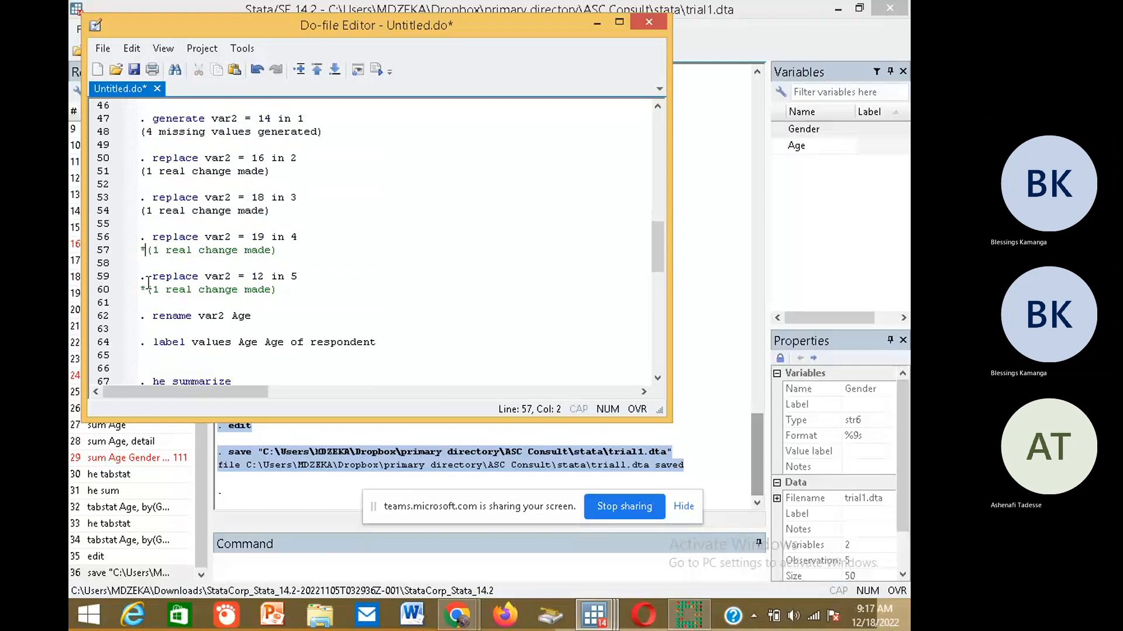
{"action": "key", "text": "Up"}
{"action": "key", "text": "Up"}
{"action": "key", "text": "Up"}
{"action": "type", "text": "*"}
{"action": "key", "text": "Up"}
{"action": "key", "text": "Up"}
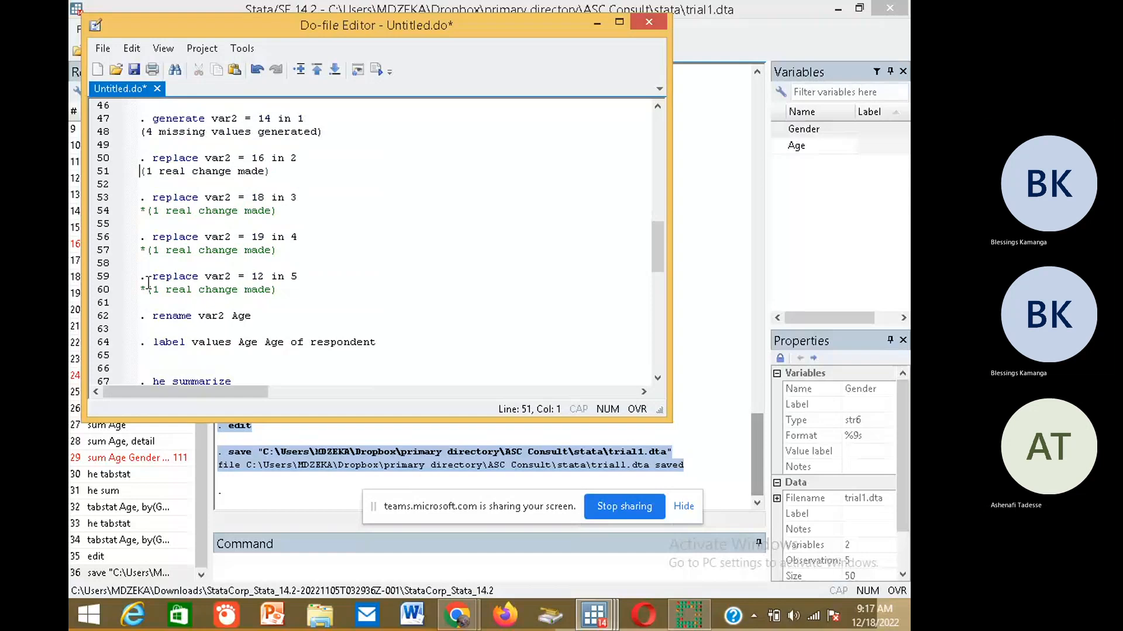
{"action": "type", "text": "*"}
Comment out the (4 missing values generated) line below generate var2 = 14 in 1 with an asterisk
{"action": "key", "text": "Up"}
{"action": "key", "text": "Up"}
{"action": "key", "text": "Up"}
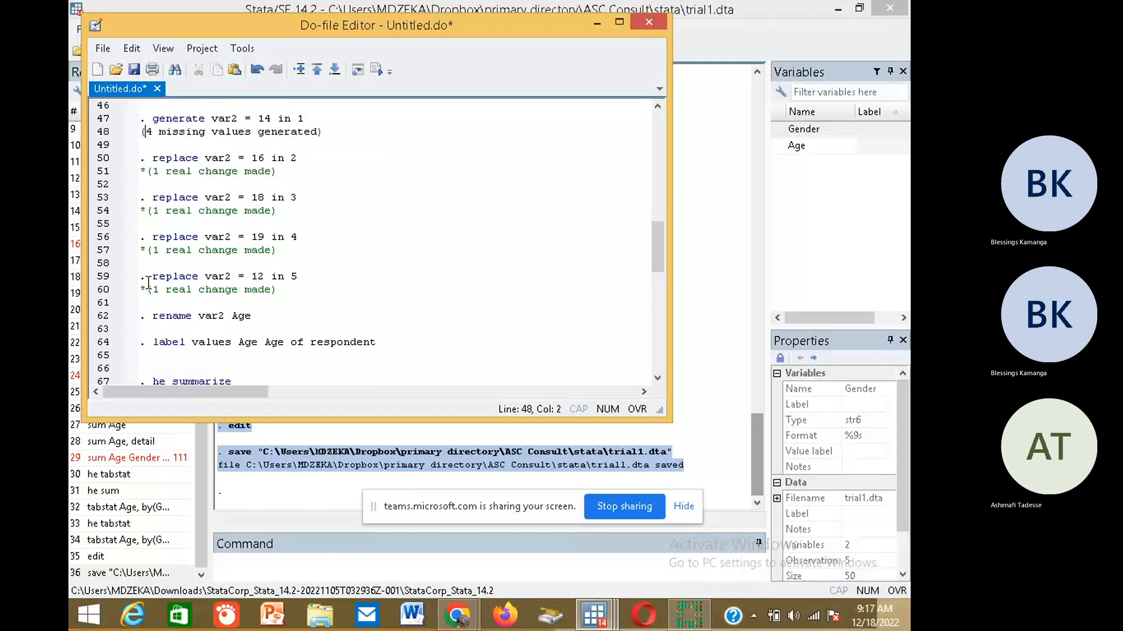
{"action": "key", "text": "Down"}
{"action": "key", "text": "Down"}
{"action": "key", "text": "Right"}
{"action": "type", "text": "*"}
Comment out the r(103); and too many variables specified lines below the generate int Age command
{"action": "key", "text": "Up"}
{"action": "key", "text": "Up"}
{"action": "key", "text": "Up"}
{"action": "key", "text": "Up"}
{"action": "key", "text": "Up"}
{"action": "key", "text": "Up"}
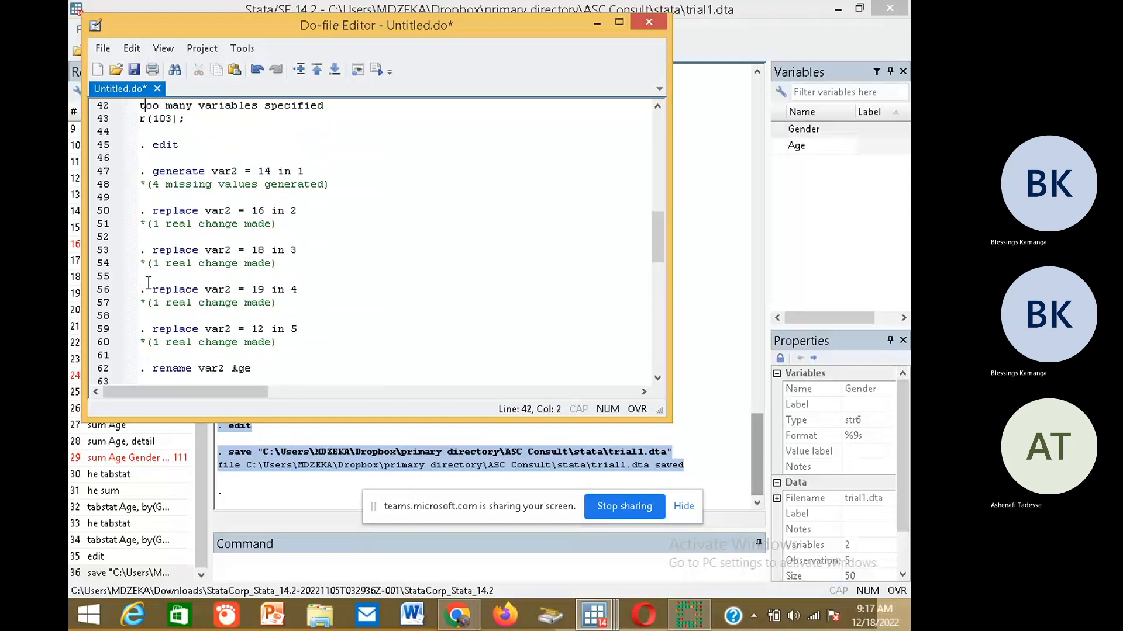
{"action": "key", "text": "Up"}
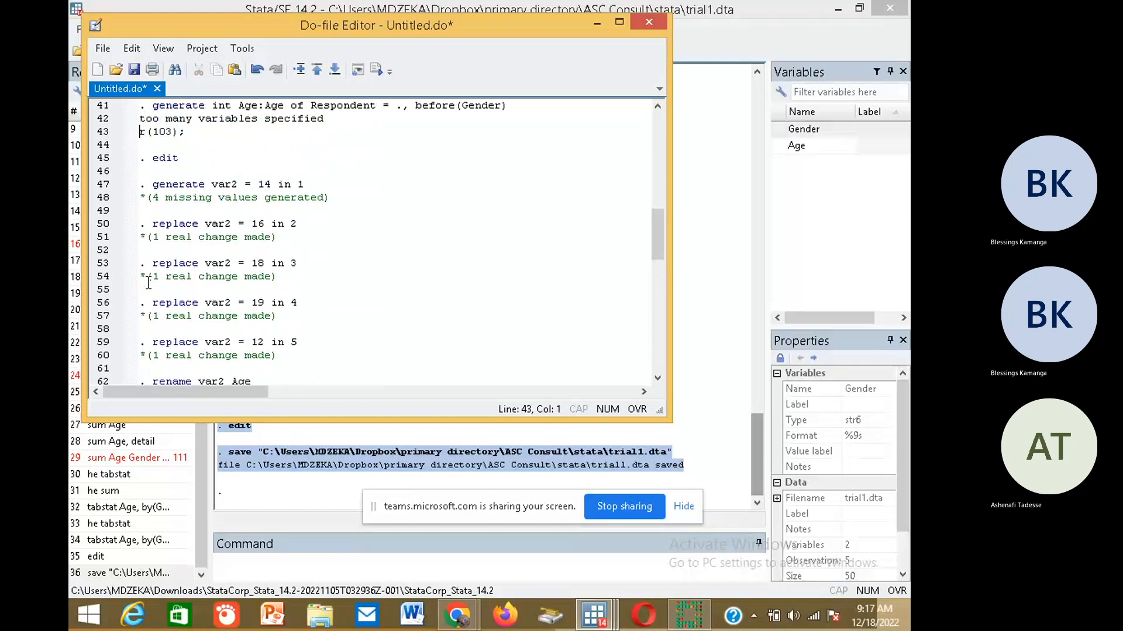
{"action": "type", "text": "*"}
{"action": "key", "text": "Up"}
{"action": "type", "text": "*"}
Comment out the (1 real change made) line below replace var1 = "Female" in 5 with an asterisk
{"action": "key", "text": "Up"}
{"action": "key", "text": "Up"}
{"action": "key", "text": "Up"}
{"action": "key", "text": "Up"}
{"action": "key", "text": "Up"}
{"action": "key", "text": "Up"}
{"action": "key", "text": "Up"}
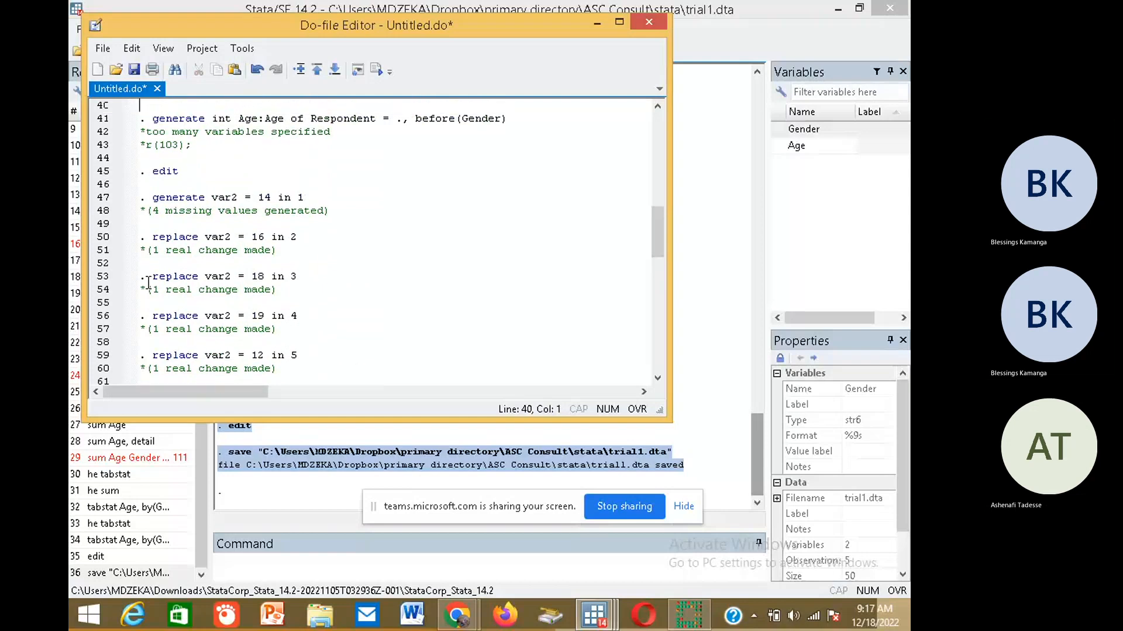
{"action": "key", "text": "Up"}
{"action": "key", "text": "Up"}
{"action": "key", "text": "Up"}
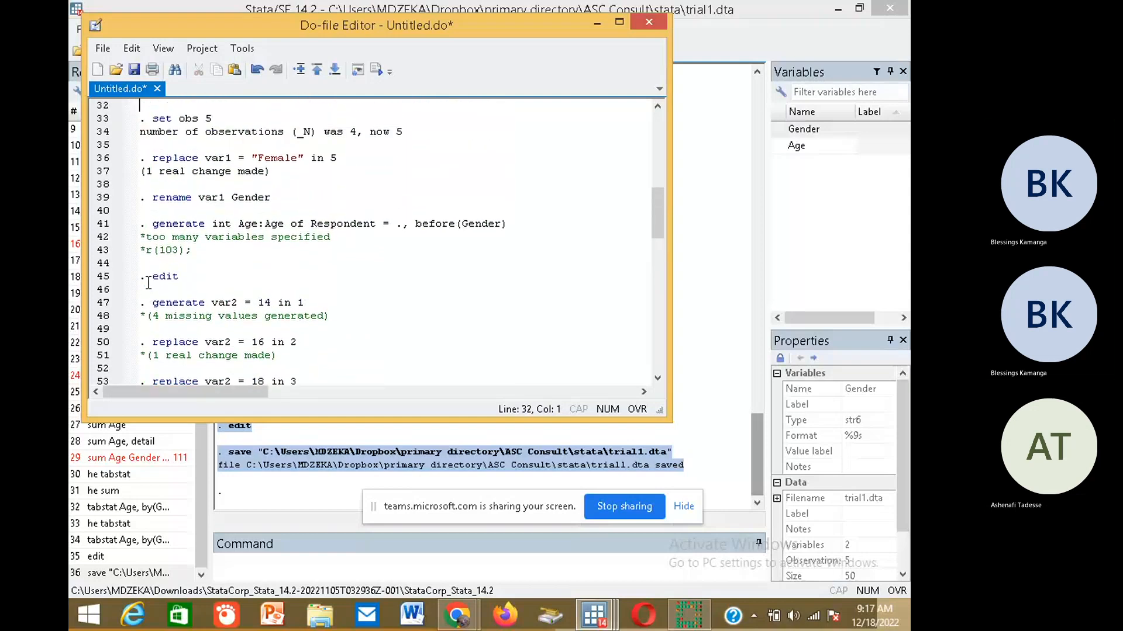
{"action": "key", "text": "Up"}
{"action": "key", "text": "Up"}
{"action": "key", "text": "Down"}
{"action": "key", "text": "Down"}
{"action": "key", "text": "Down"}
{"action": "key", "text": "Down"}
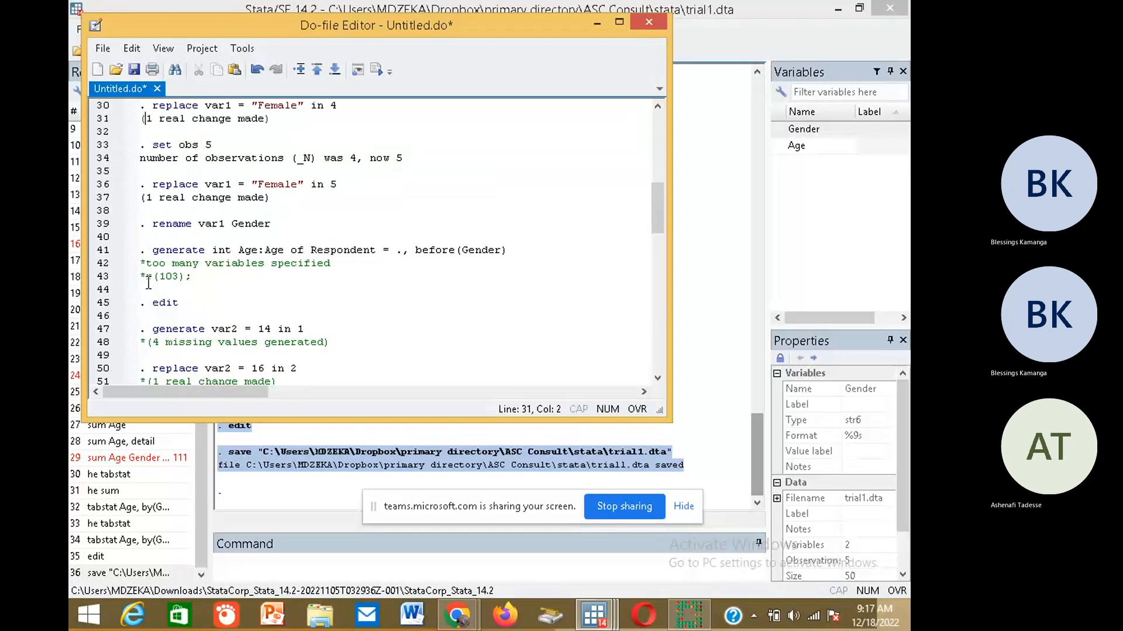
{"action": "key", "text": "Down"}
{"action": "key", "text": "Left"}
{"action": "type", "text": "*"}
Comment out the number of observations line below set obs 5 with an asterisk
{"action": "key", "text": "Up"}
{"action": "key", "text": "Up"}
{"action": "key", "text": "Up"}
{"action": "key", "text": "Up"}
{"action": "key", "text": "Down"}
{"action": "key", "text": "Left"}
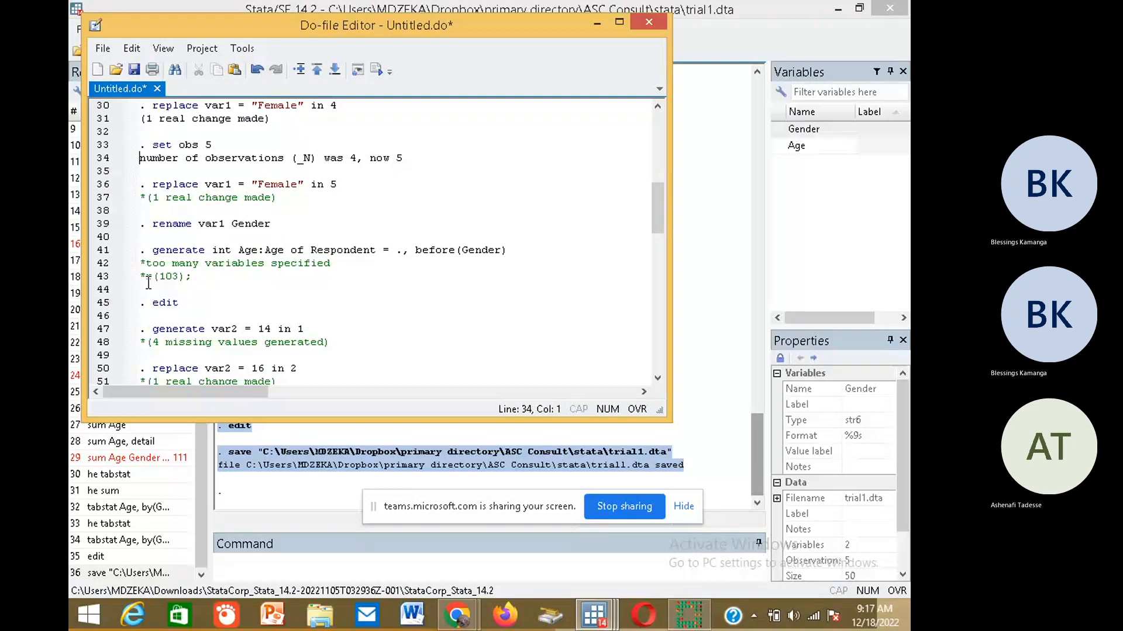
{"action": "type", "text": "*"}
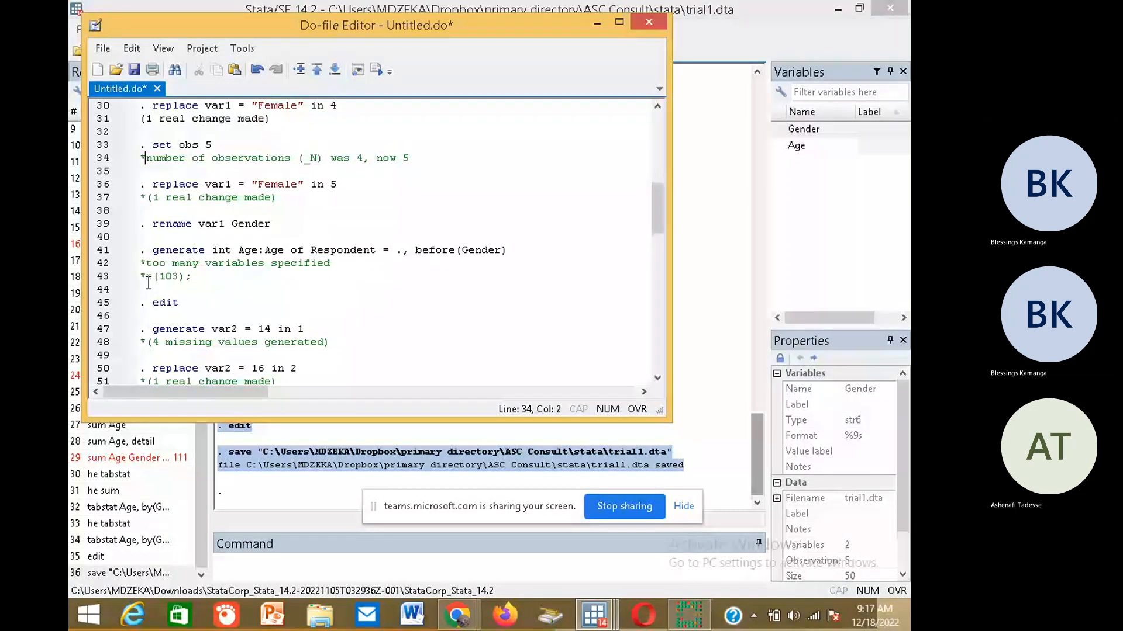
Comment out the output lines below replace var1 = "Female" in 4 and set obs 4 with asterisks
{"action": "key", "text": "Up"}
{"action": "key", "text": "Up"}
{"action": "key", "text": "Up"}
{"action": "key", "text": "Left"}
{"action": "type", "text": "*"}
{"action": "key", "text": "Up"}
{"action": "key", "text": "Up"}
{"action": "key", "text": "Up"}
{"action": "key", "text": "Up"}
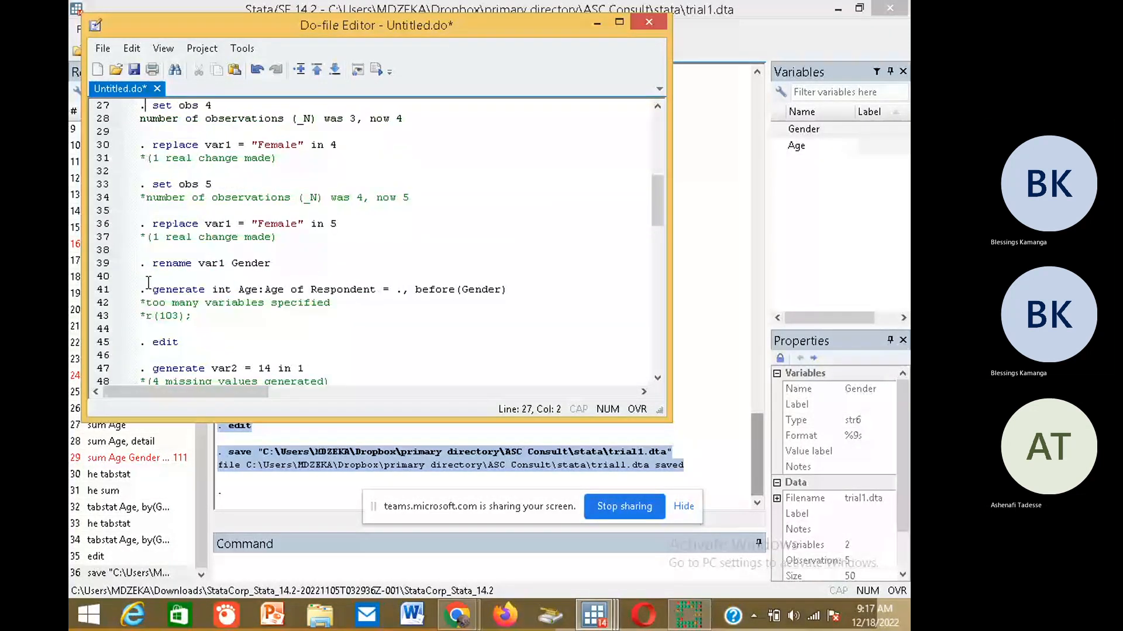
{"action": "key", "text": "Down"}
{"action": "key", "text": "Left"}
{"action": "type", "text": "*"}
Comment out the output lines below replace var1 = "Male" in 3 and set obs 3 with asterisks
{"action": "key", "text": "Up"}
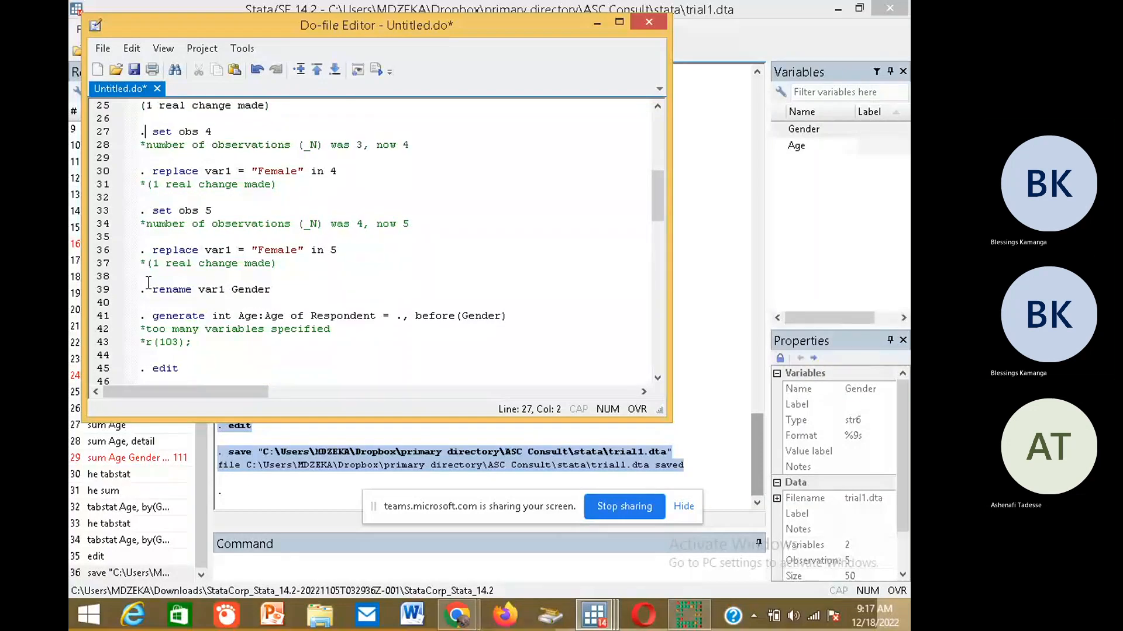
{"action": "key", "text": "Up"}
{"action": "key", "text": "Up"}
{"action": "key", "text": "Up"}
{"action": "key", "text": "Left"}
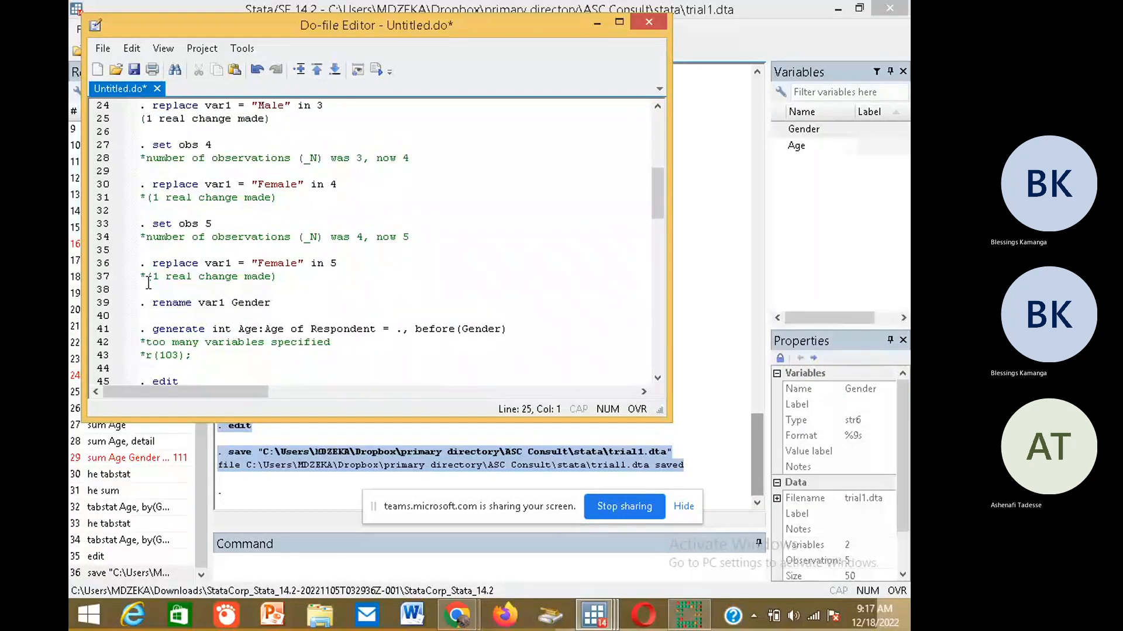
{"action": "type", "text": "*"}
{"action": "key", "text": "Up"}
{"action": "key", "text": "Up"}
{"action": "key", "text": "Up"}
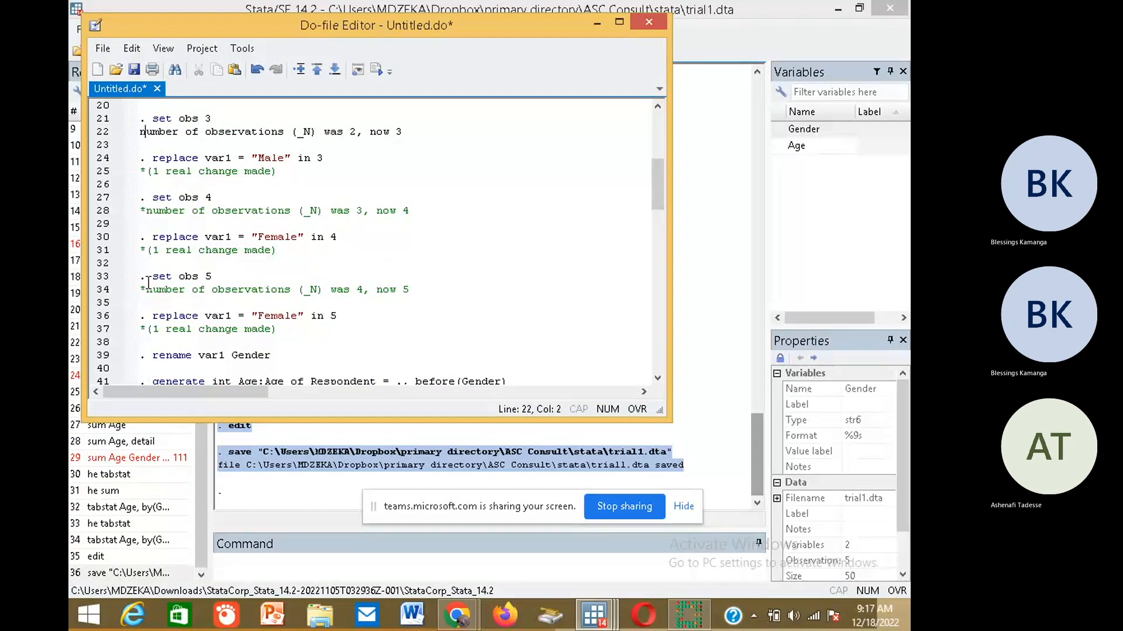
{"action": "type", "text": "*"}
Comment out both output lines below replace var1 = "Female" in 2, the real-change line and the str4 to str6 line
{"action": "key", "text": "Up"}
{"action": "key", "text": "Up"}
{"action": "key", "text": "Up"}
{"action": "key", "text": "Up"}
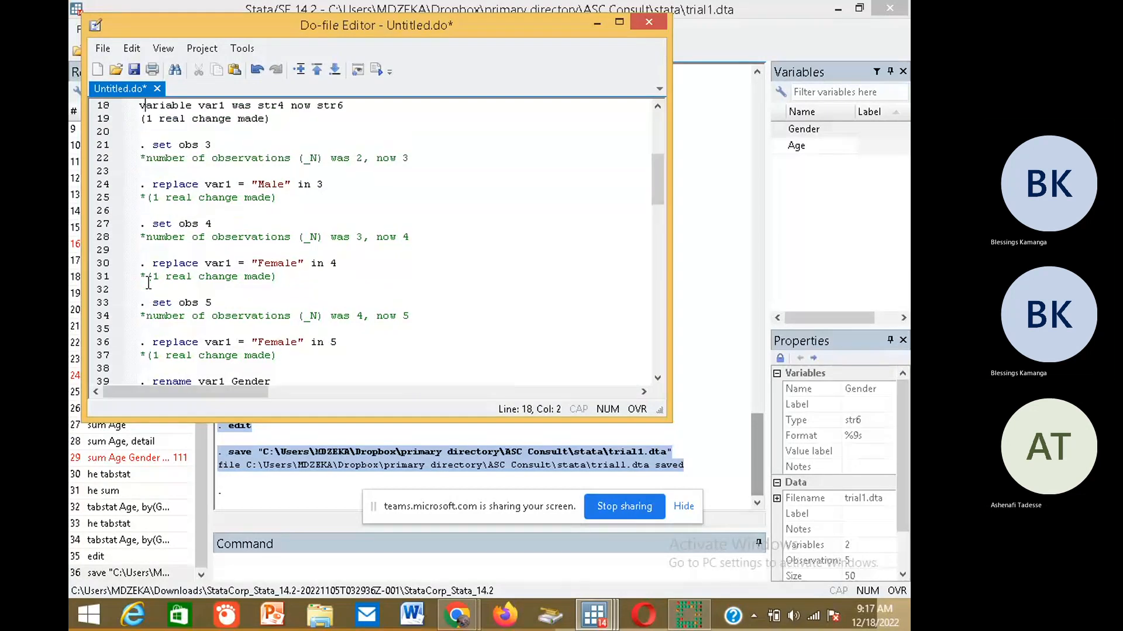
{"action": "key", "text": "Left"}
{"action": "type", "text": "*"}
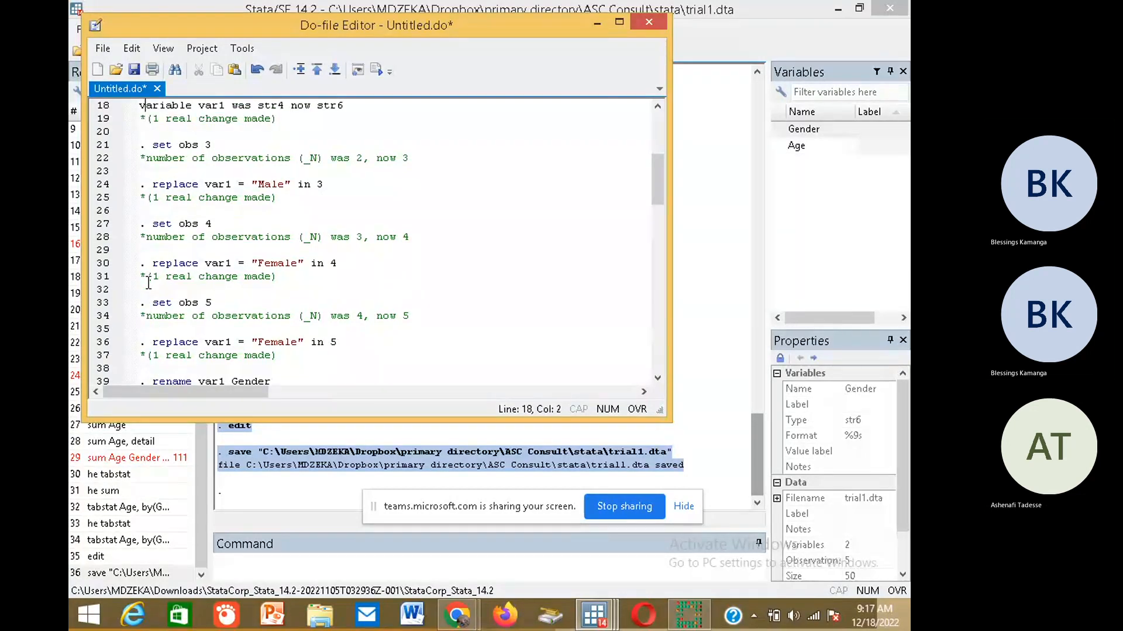
{"action": "scroll", "coordinate": [147, 283], "scroll_direction": "up", "scroll_amount": 1}
{"action": "key", "text": "Up"}
{"action": "key", "text": "Left"}
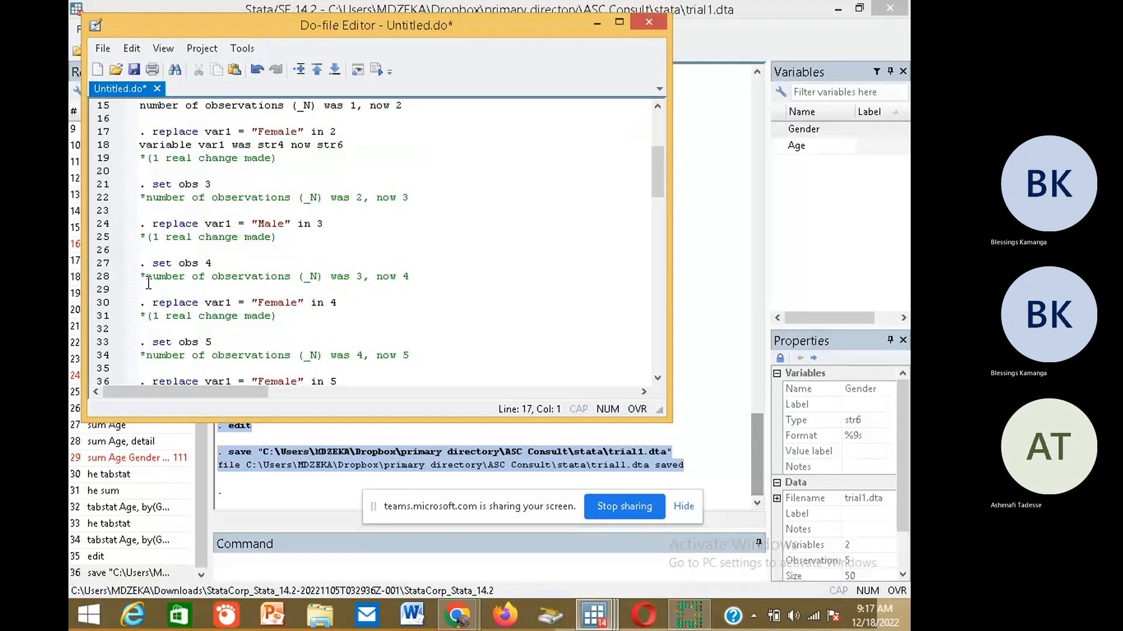
{"action": "key", "text": "End"}
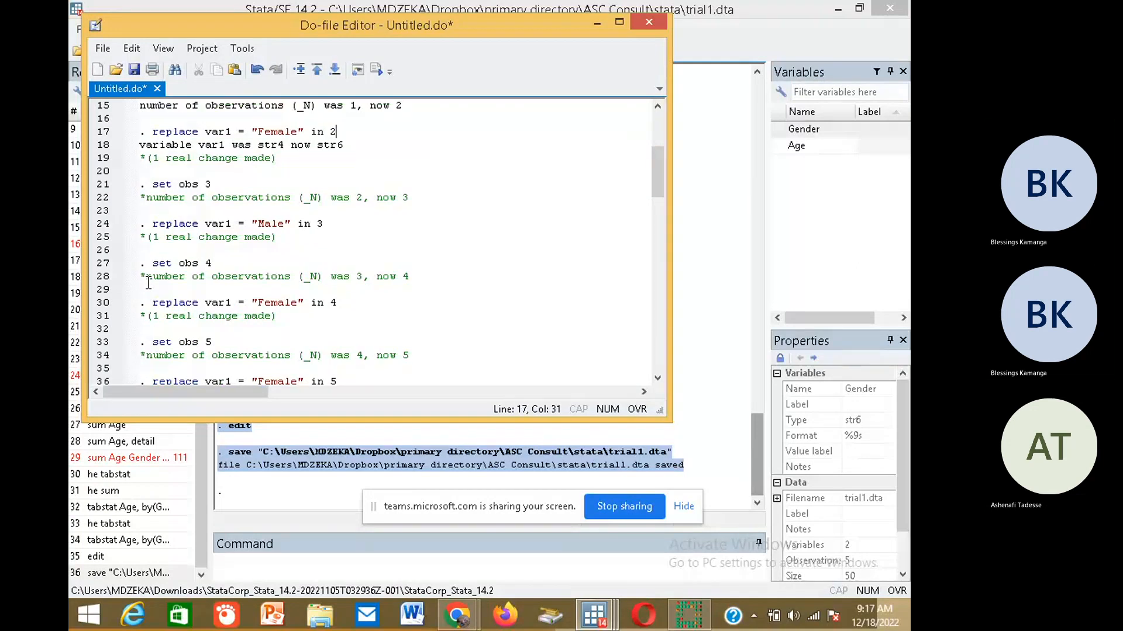
{"action": "key", "text": "Right"}
{"action": "type", "text": "*"}
Comment out the number of observations line below set obs 2 with an asterisk
{"action": "key", "text": "Up"}
{"action": "key", "text": "Up"}
{"action": "key", "text": "Up"}
{"action": "key", "text": "Up"}
{"action": "key", "text": "Up"}
{"action": "key", "text": "Up"}
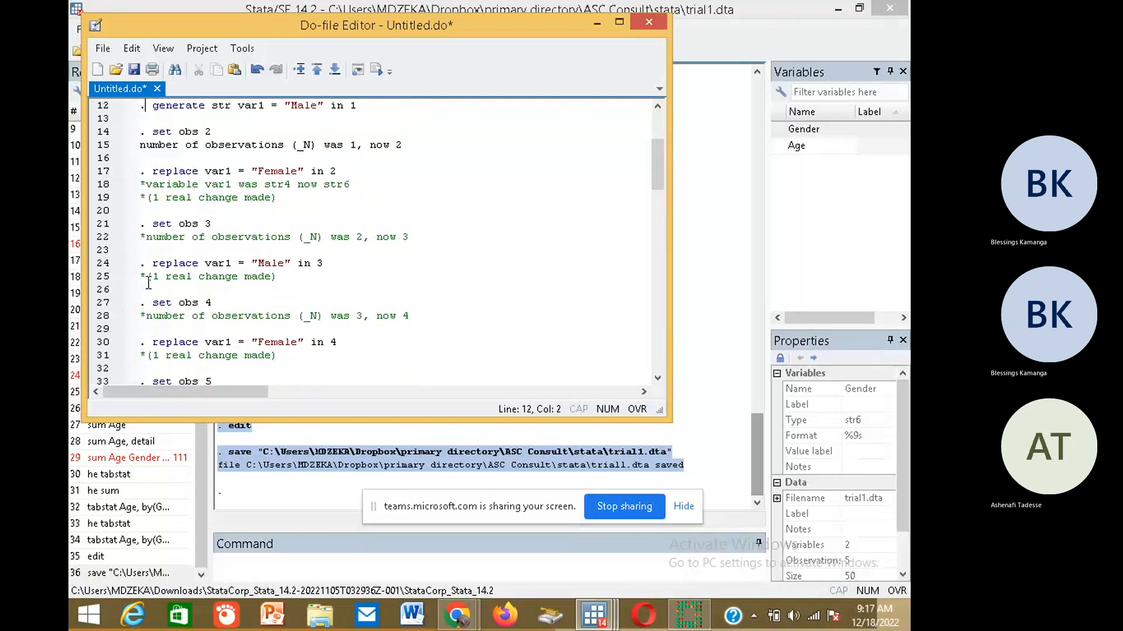
{"action": "key", "text": "Down"}
{"action": "key", "text": "Down"}
{"action": "key", "text": "Down"}
{"action": "key", "text": "Left"}
{"action": "type", "text": "*"}
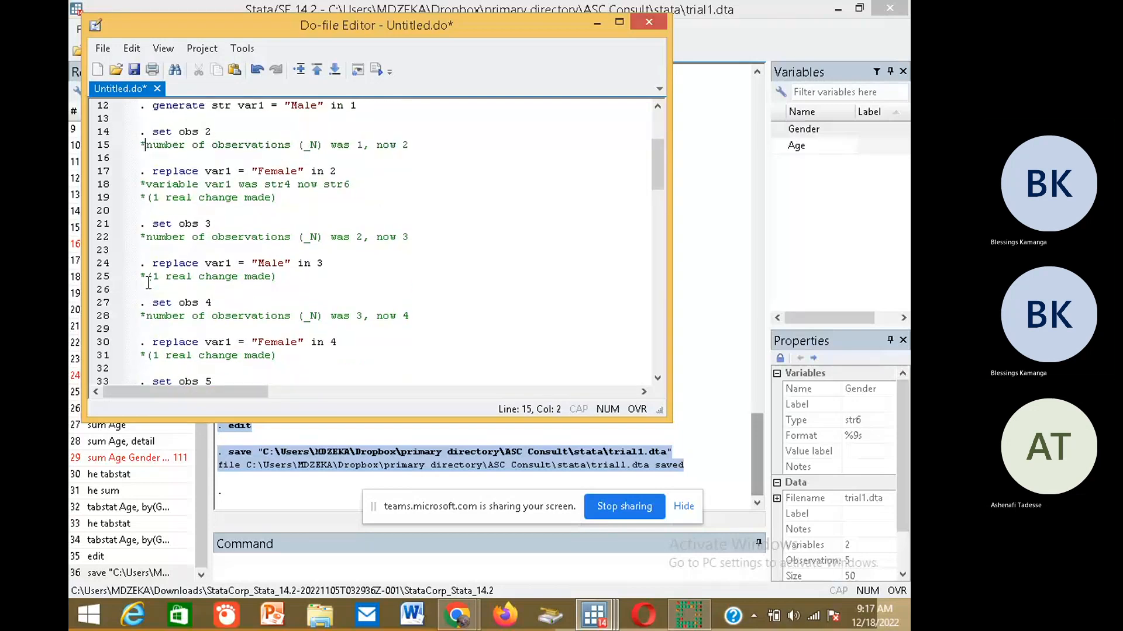
Comment out the number of observations line below set obs 1 with an asterisk
{"action": "key", "text": "Up"}
{"action": "key", "text": "Up"}
{"action": "key", "text": "Up"}
{"action": "key", "text": "Up"}
{"action": "key", "text": "Up"}
{"action": "scroll", "coordinate": [148, 283], "scroll_direction": "up", "scroll_amount": 2}
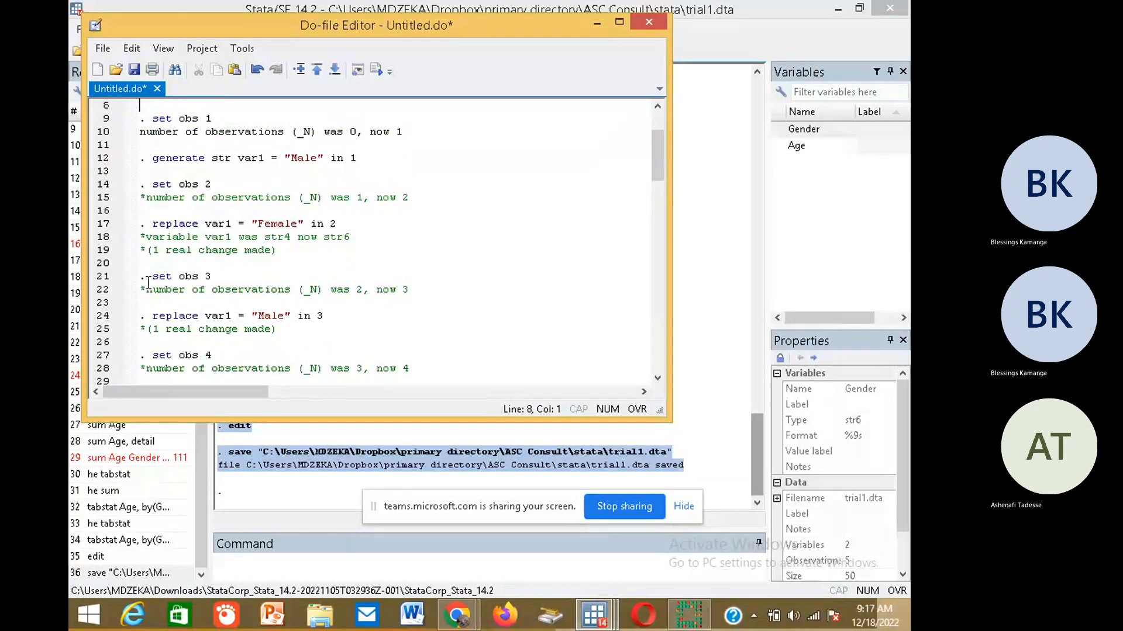
{"action": "key", "text": "Left"}
{"action": "type", "text": "*"}
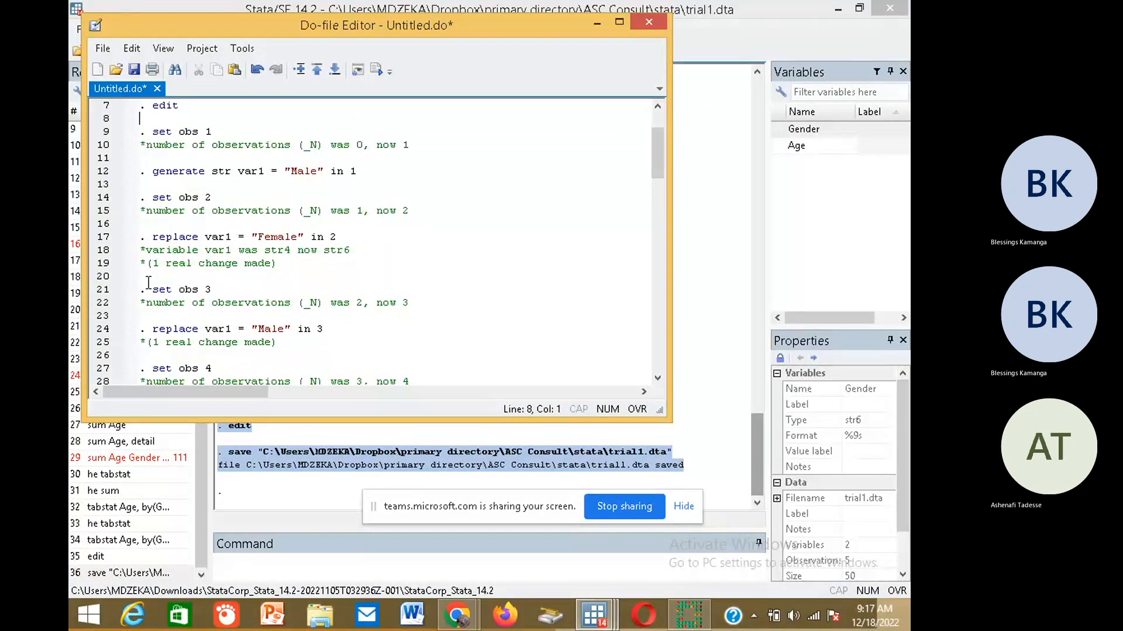
Comment out the trial1.dta saved message below the save command at the end of the do-file
{"action": "key", "text": "Up"}
{"action": "key", "text": "Up"}
{"action": "key", "text": "Up"}
{"action": "key", "text": "Up"}
{"action": "key", "text": "Up"}
{"action": "key", "text": "Up"}
{"action": "key", "text": "Up"}
{"action": "key", "text": "Up"}
{"action": "key", "text": "Up"}
{"action": "key", "text": "Left"}
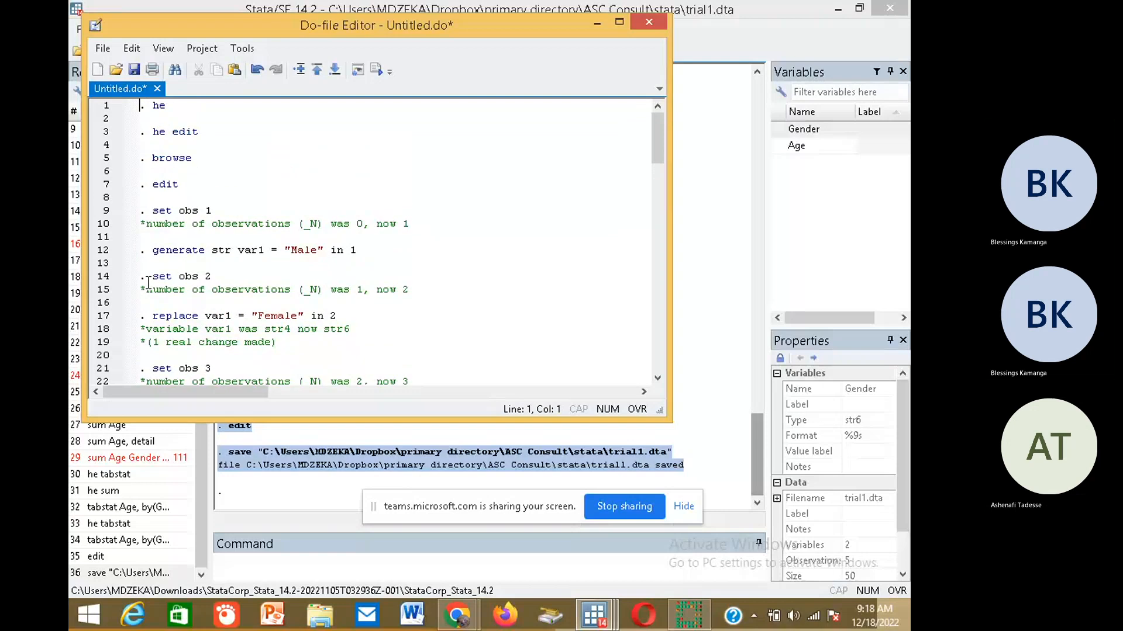
{"action": "scroll", "coordinate": [147, 283], "scroll_direction": "down", "scroll_amount": 20}
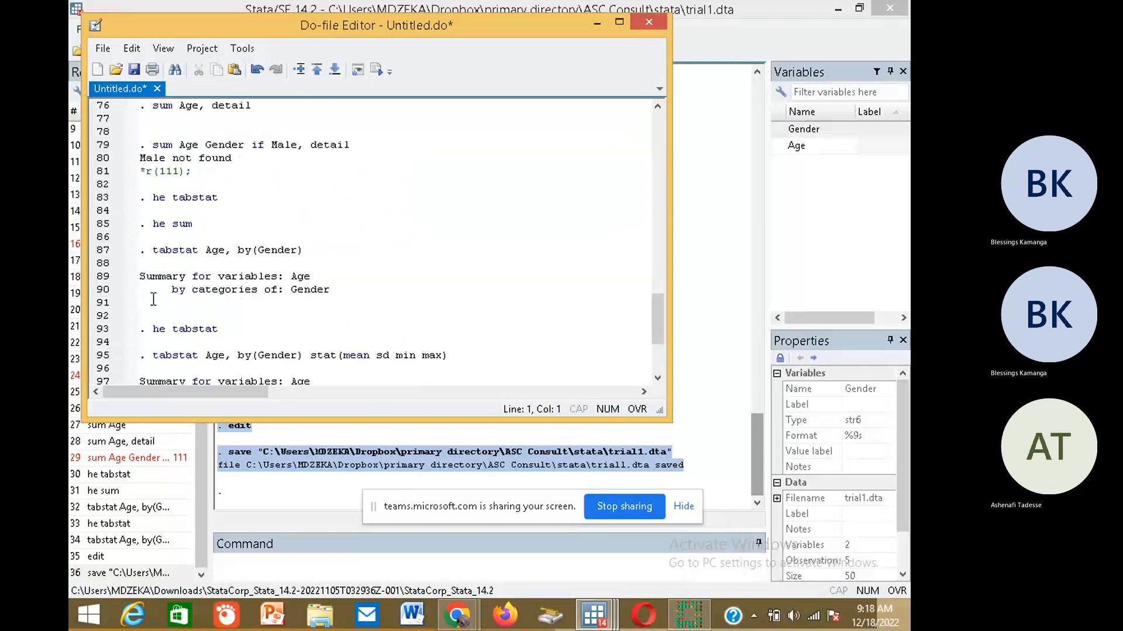
{"action": "scroll", "coordinate": [153, 299], "scroll_direction": "down", "scroll_amount": 2}
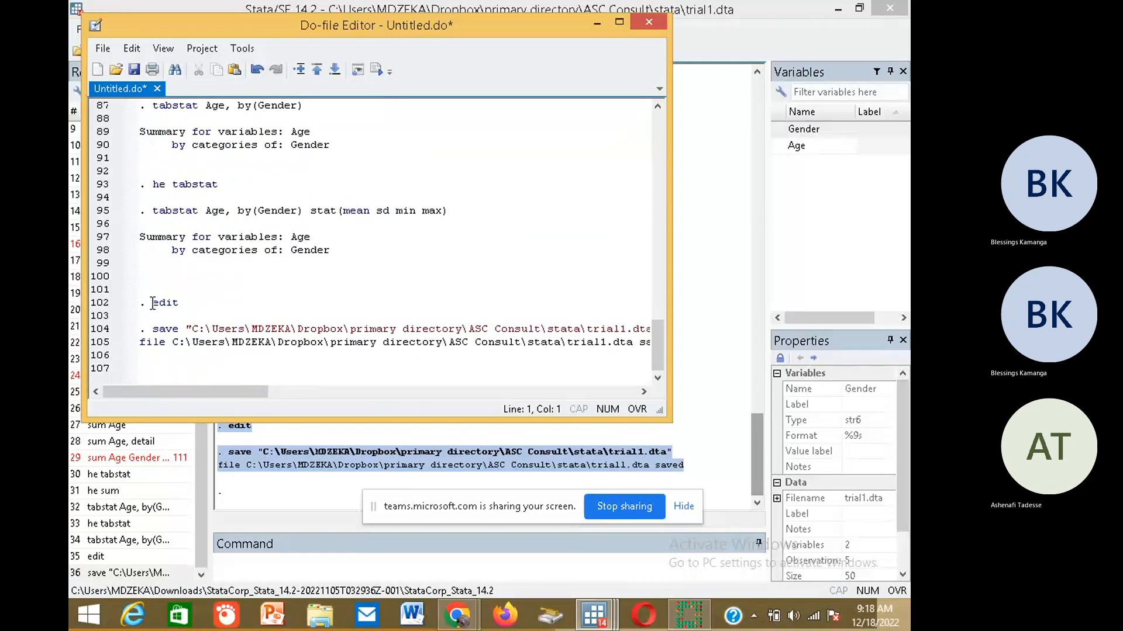
{"action": "left_click", "coordinate": [140, 343]}
{"action": "type", "text": "*"}
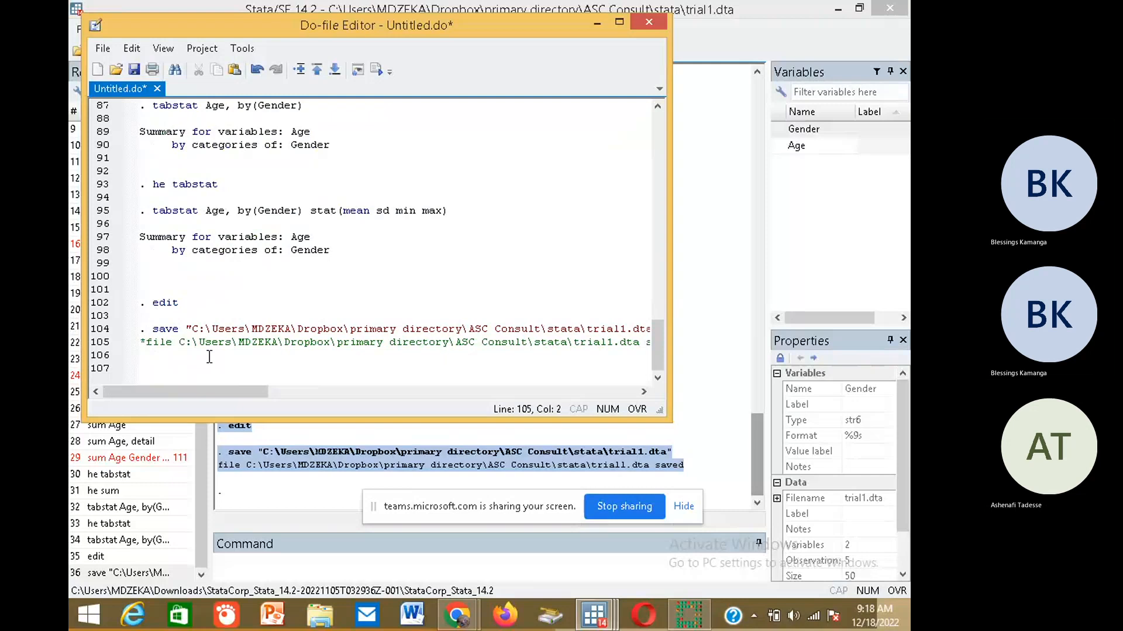
Append the option ", replace" to the save command for trial1.dta
{"action": "left_click_drag", "start_coordinate": [217, 392], "coordinate": [326, 394]}
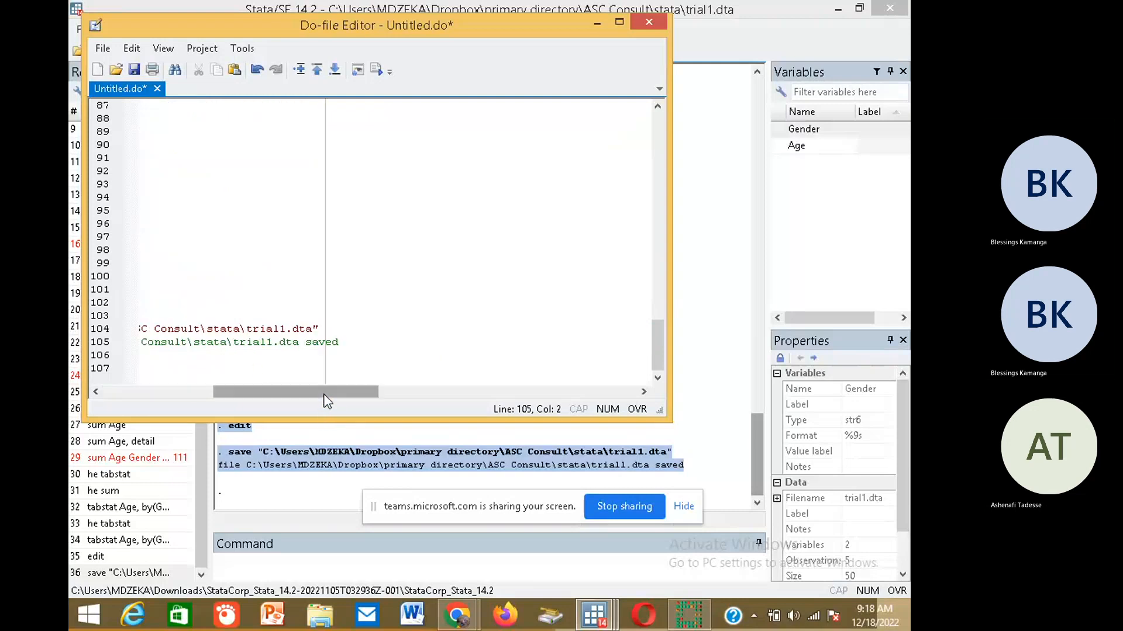
{"action": "left_click", "coordinate": [347, 332]}
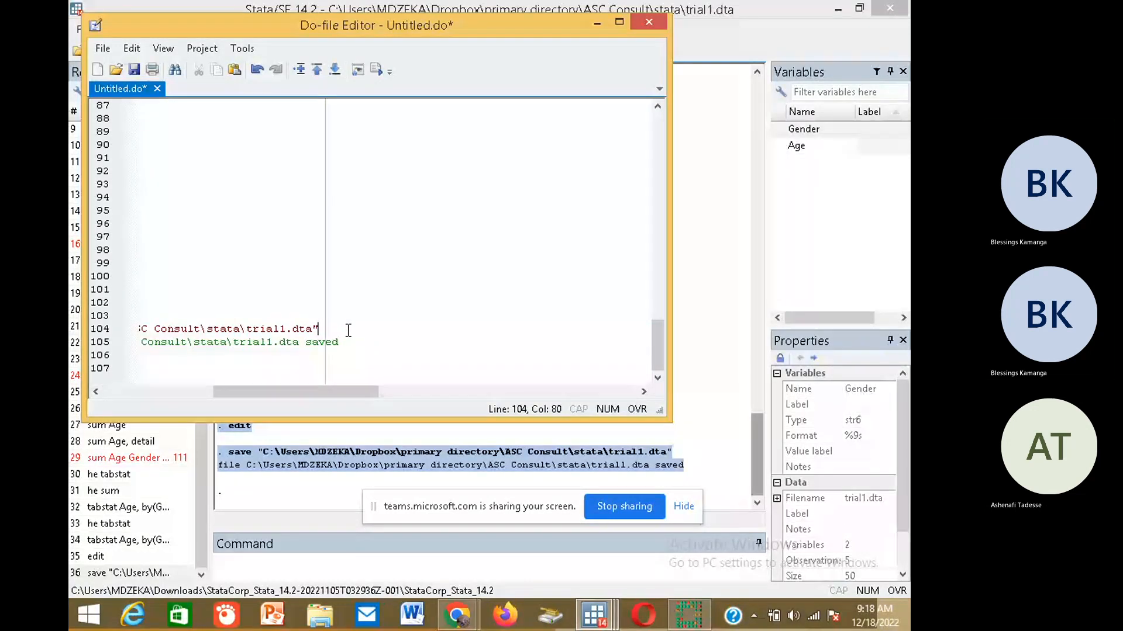
{"action": "type", "text": ", replace"}
{"action": "left_click", "coordinate": [187, 391]}
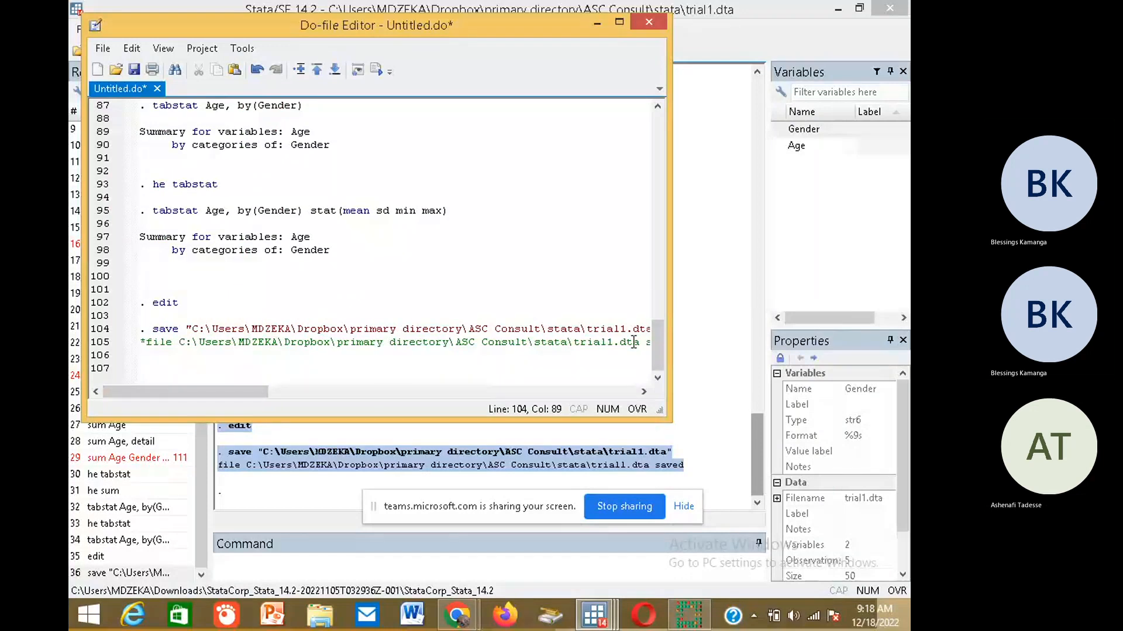
Comment out the Male not found line and the sum Age Gender if Male, detail command above it
{"action": "left_click_drag", "start_coordinate": [657, 344], "coordinate": [659, 307]}
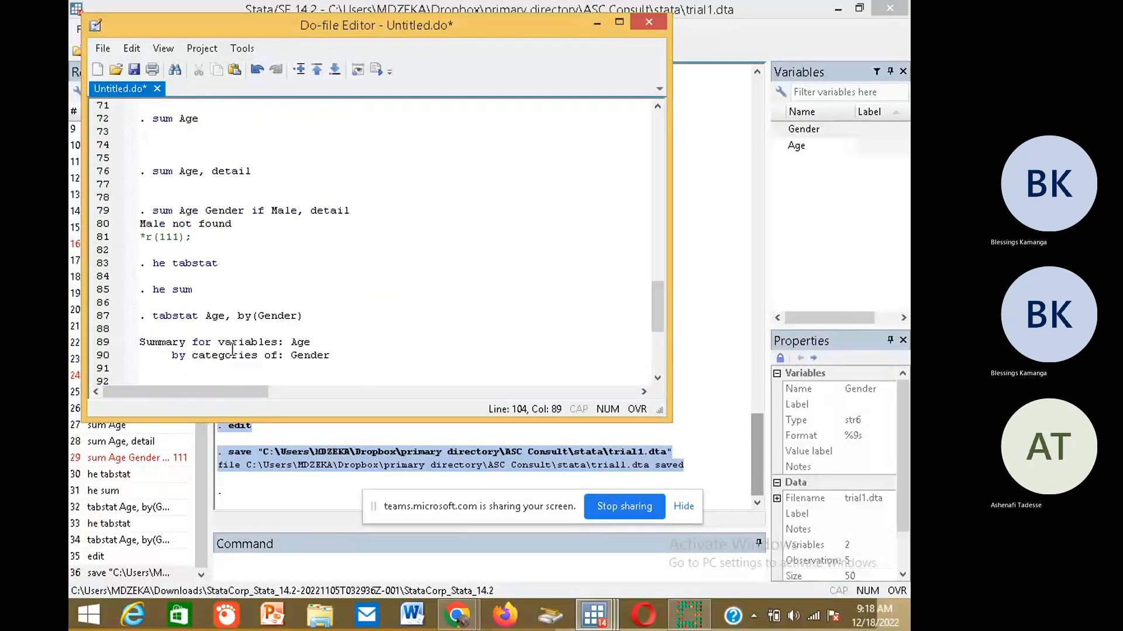
{"action": "left_click", "coordinate": [146, 224]}
{"action": "type", "text": "*"}
{"action": "key", "text": "Up"}
{"action": "type", "text": "*"}
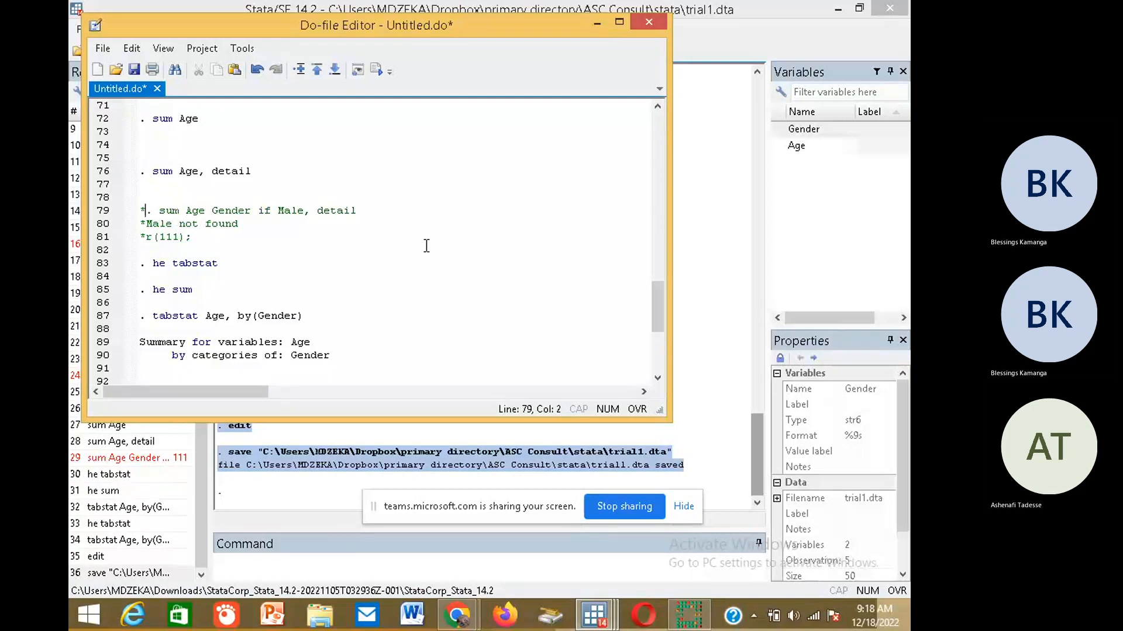
{"action": "key", "text": "Up"}
{"action": "scroll", "coordinate": [427, 246], "scroll_direction": "up", "scroll_amount": 9}
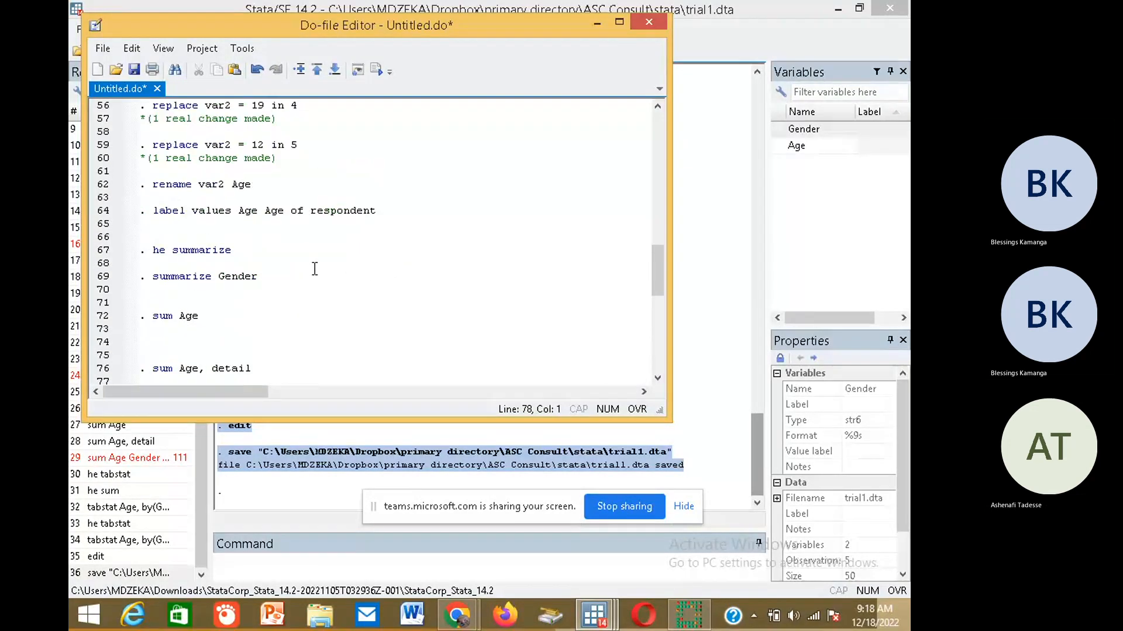
{"action": "scroll", "coordinate": [327, 292], "scroll_direction": "up", "scroll_amount": 14}
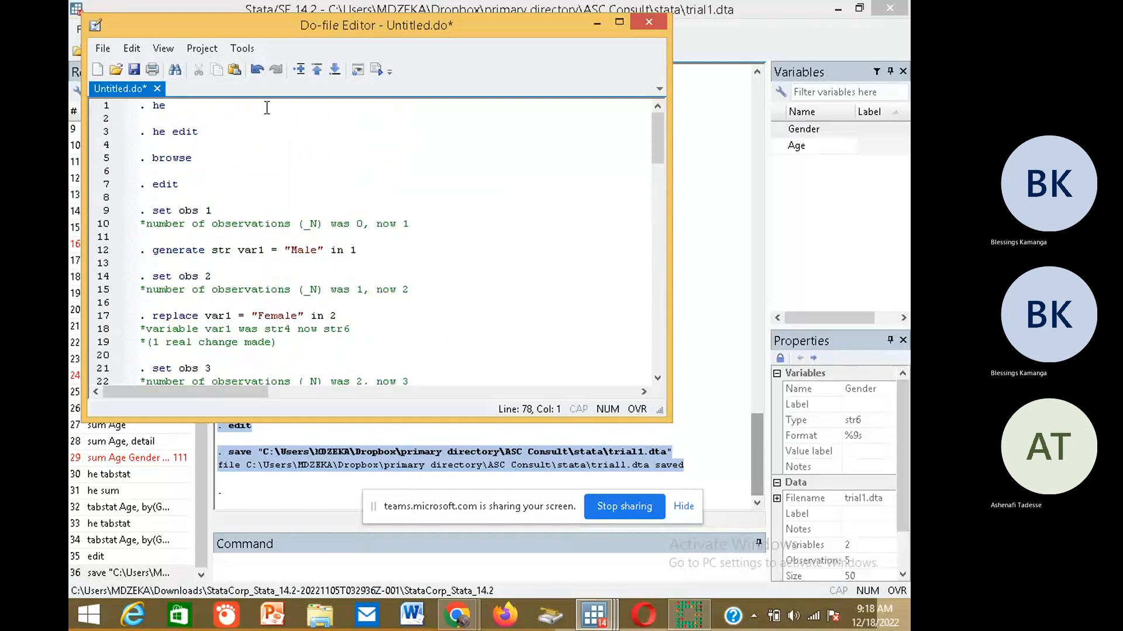
Save the untitled do-file as do_trial in the stata folder
{"action": "left_click", "coordinate": [137, 71]}
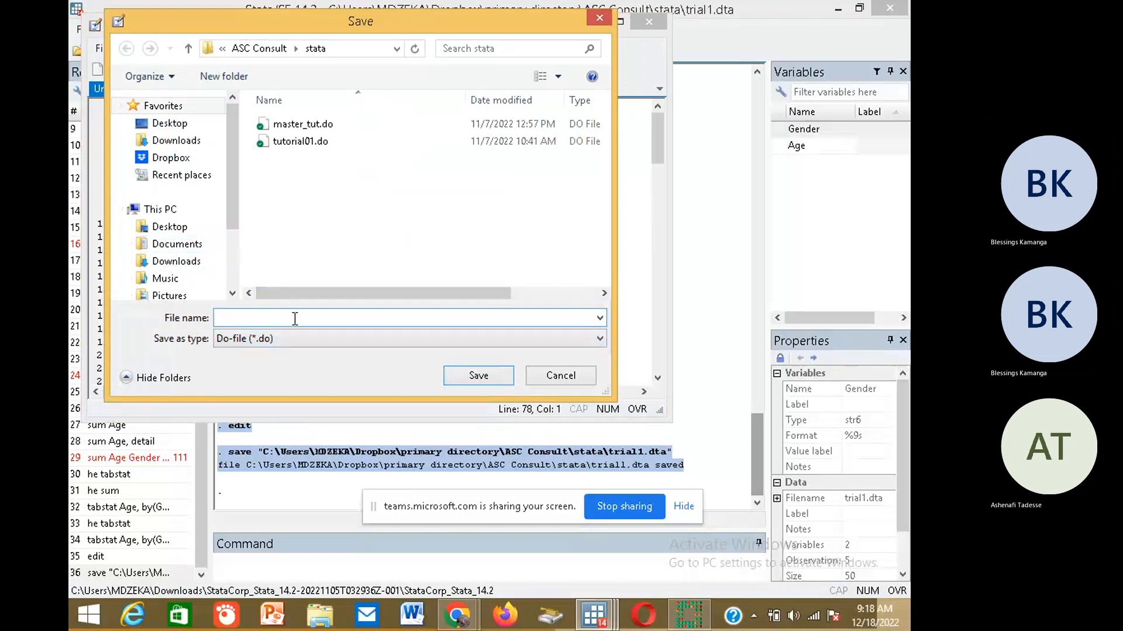
{"action": "type", "text": "fo"}
{"action": "key", "text": "BackSpace"}
{"action": "key", "text": "BackSpace"}
{"action": "type", "text": "do_trial"}
{"action": "left_click", "coordinate": [467, 371]}
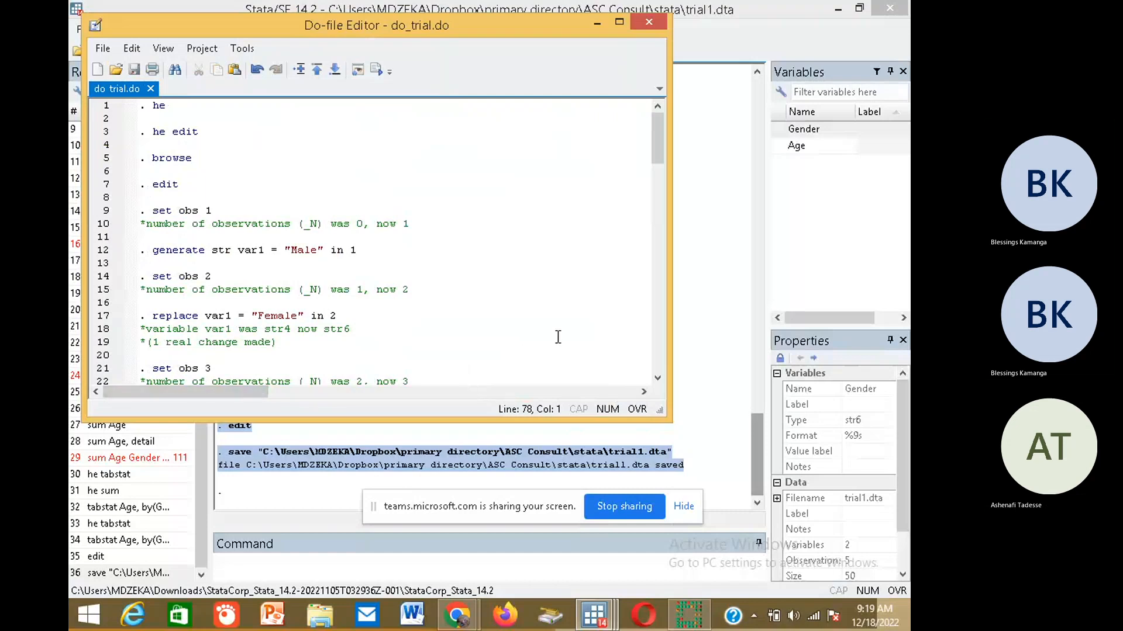
Return to the main Stata window and remove the loaded dataset from memory with the clear all command
{"action": "left_click", "coordinate": [702, 416]}
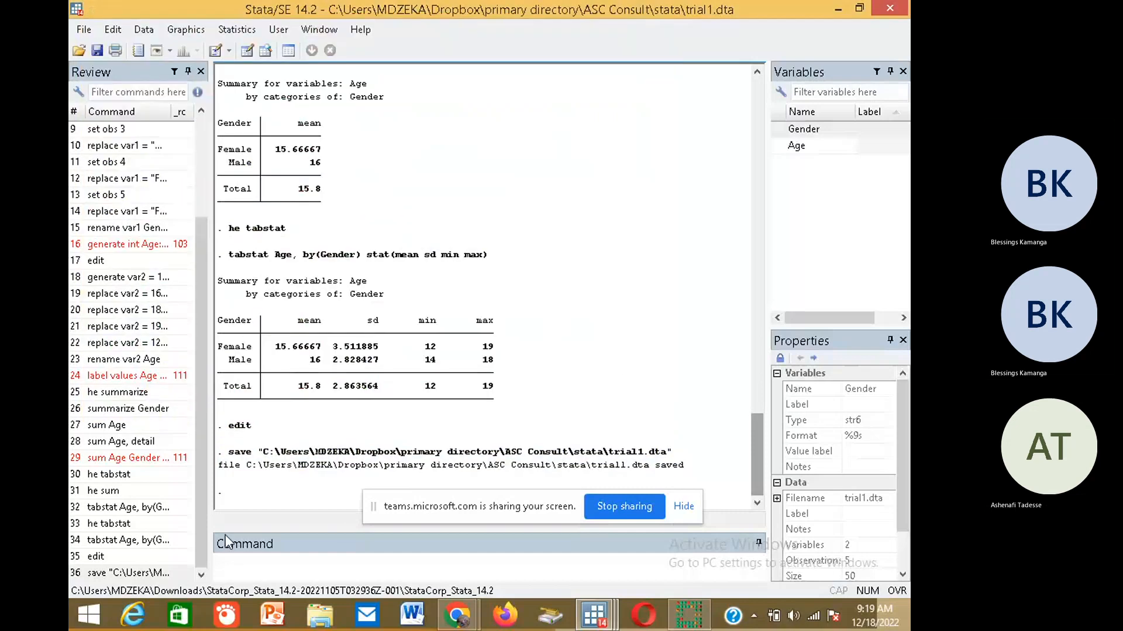
{"action": "left_click", "coordinate": [248, 566]}
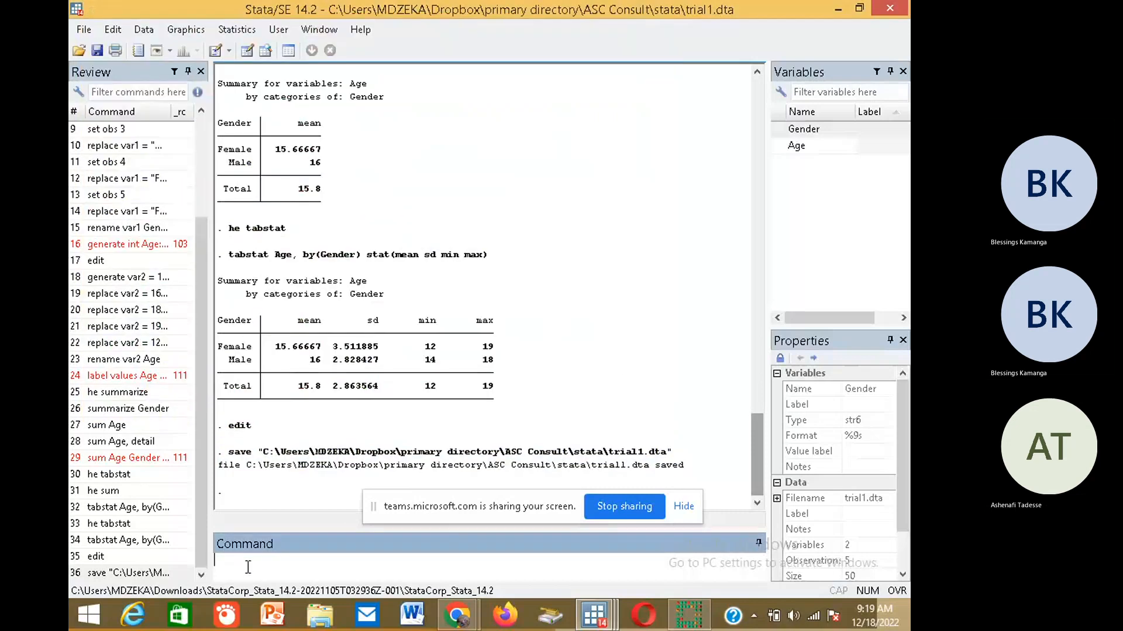
{"action": "type", "text": "ql"}
{"action": "key", "text": "BackSpace"}
{"action": "key", "text": "BackSpace"}
{"action": "type", "text": "clerar"}
{"action": "key", "text": "BackSpace"}
{"action": "key", "text": "BackSpace"}
{"action": "key", "text": "BackSpace"}
{"action": "type", "text": "ar all"}
{"action": "key", "text": "Return"}
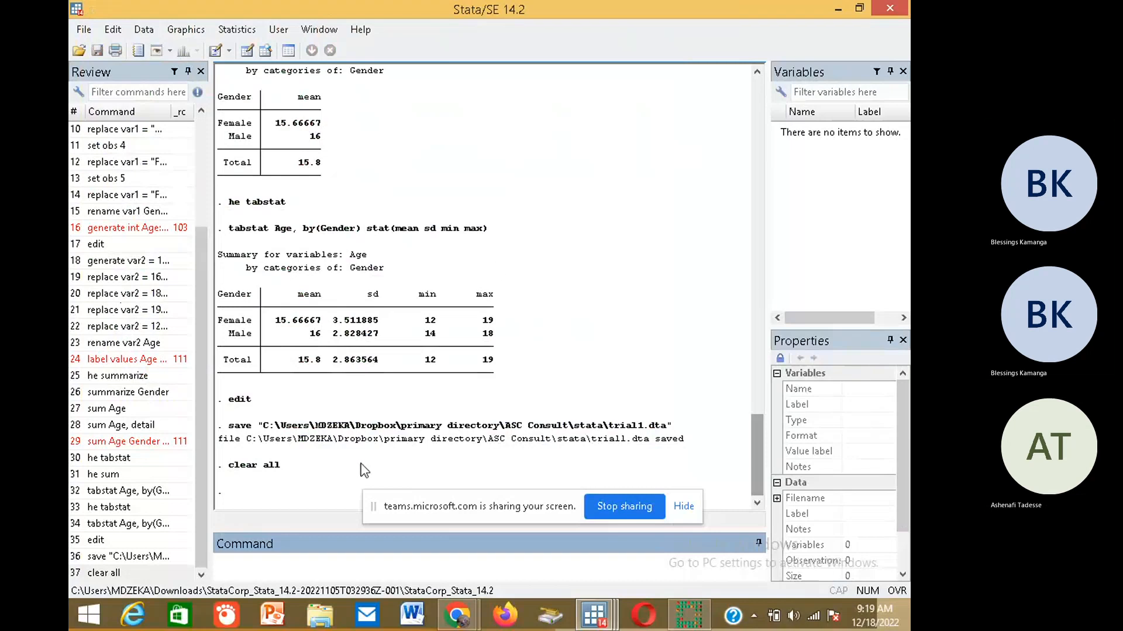
Execute the whole do_trial.do file, declining the request to change the Data Editor to edit mode
{"action": "left_click", "coordinate": [593, 615]}
{"action": "left_click", "coordinate": [810, 567]}
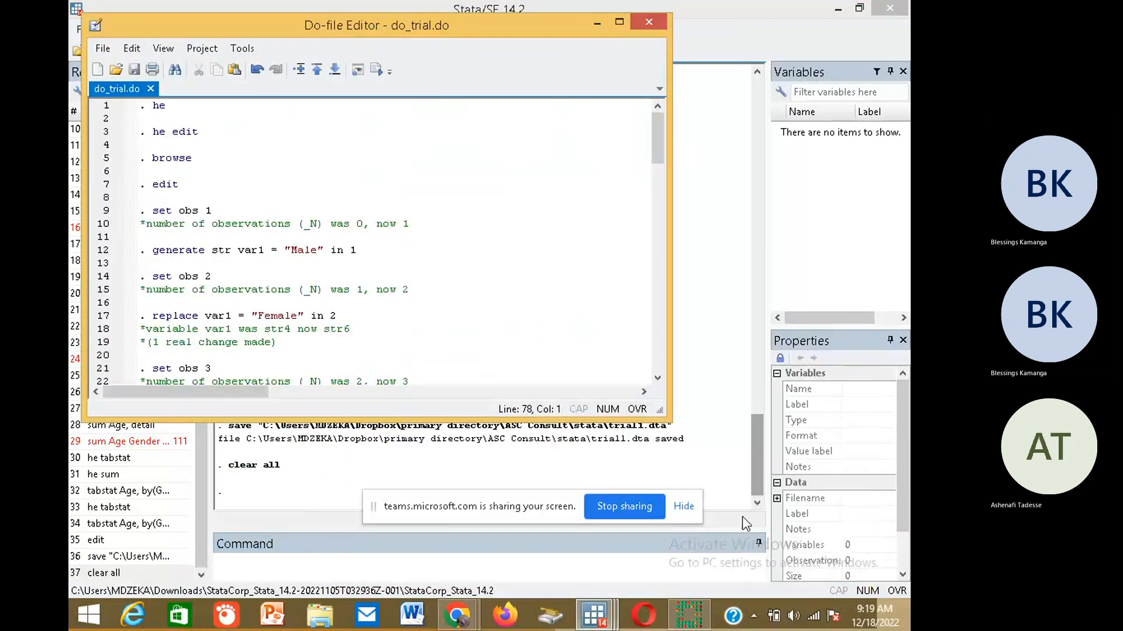
{"action": "left_click", "coordinate": [375, 71]}
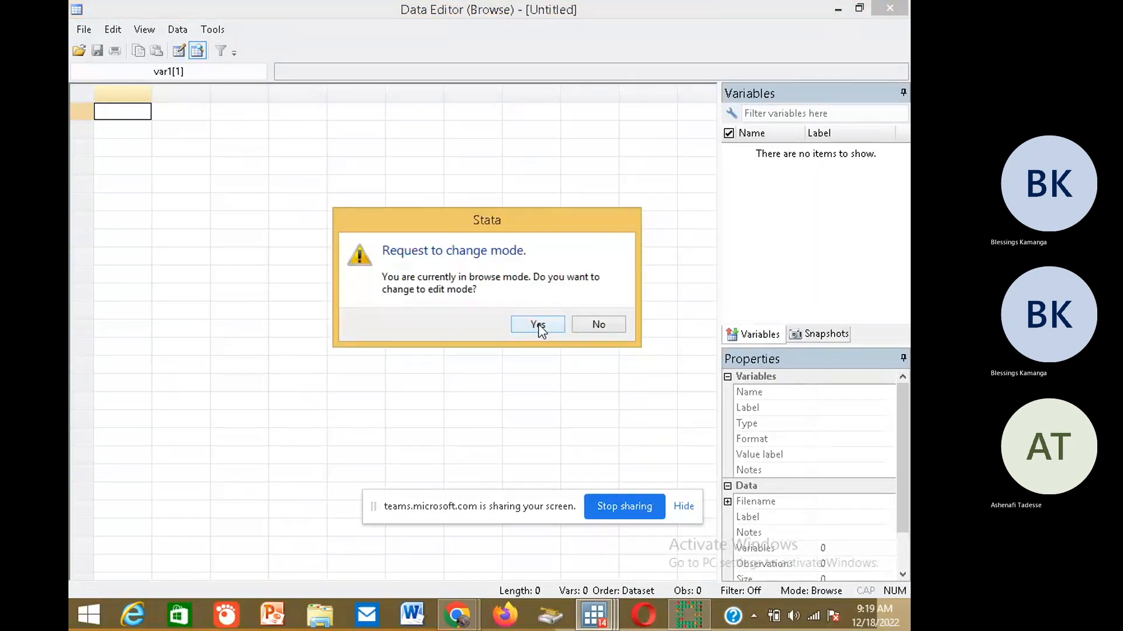
{"action": "left_click", "coordinate": [598, 325]}
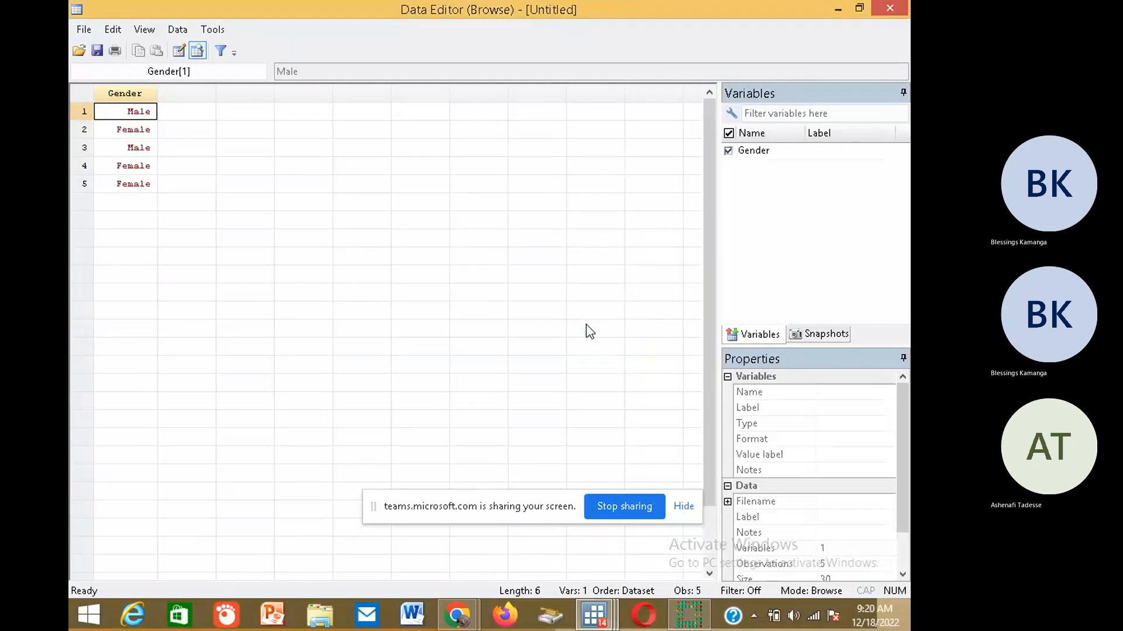
Examine the do-file's results output and the Gender data in the Data Editor to see how far the run got
{"action": "left_click", "coordinate": [839, 9]}
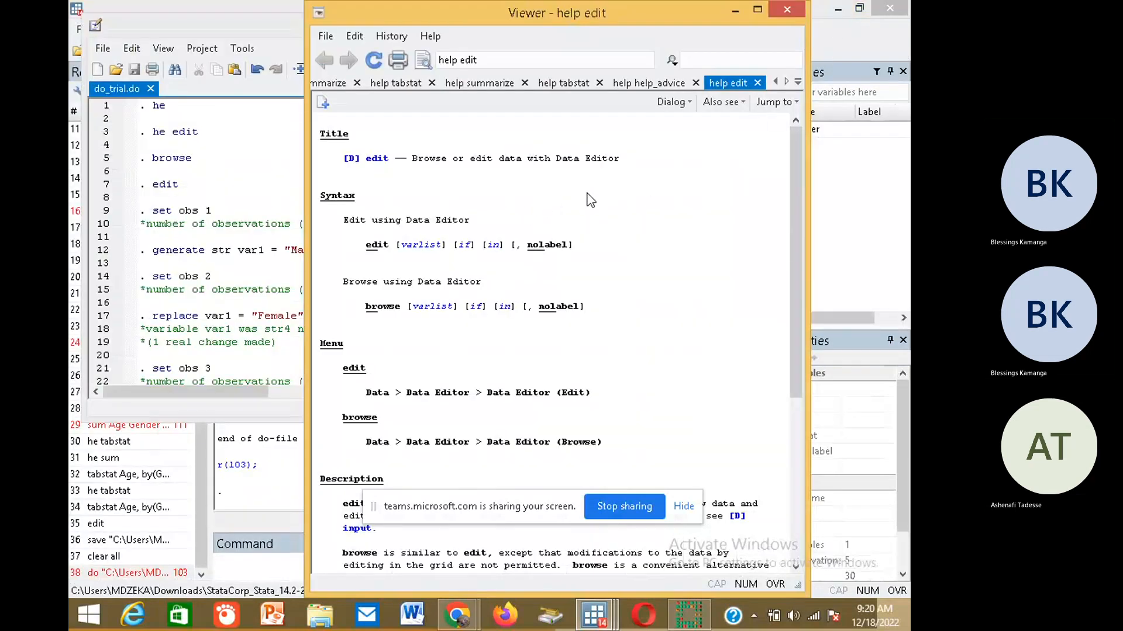
{"action": "left_click", "coordinate": [253, 450]}
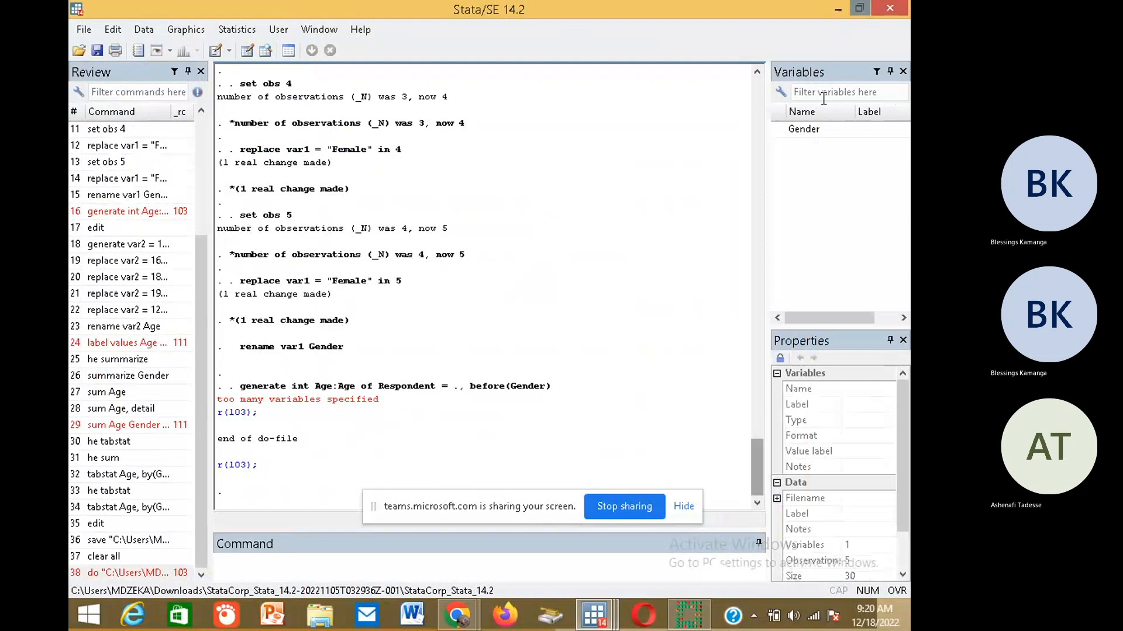
{"action": "left_click", "coordinate": [807, 130]}
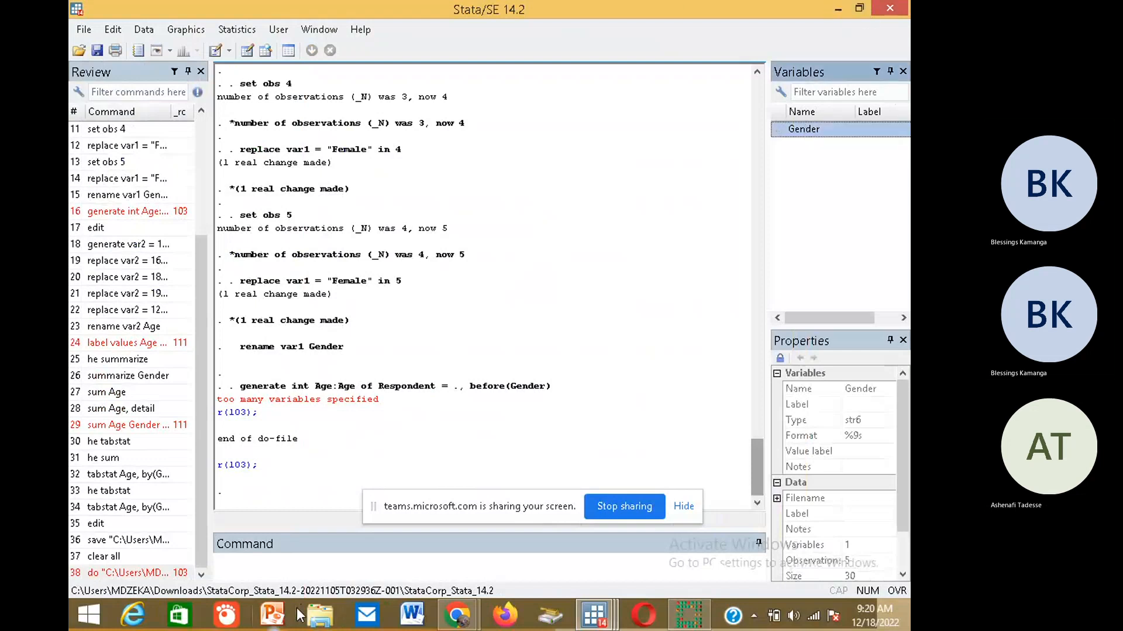
{"action": "left_click", "coordinate": [592, 621]}
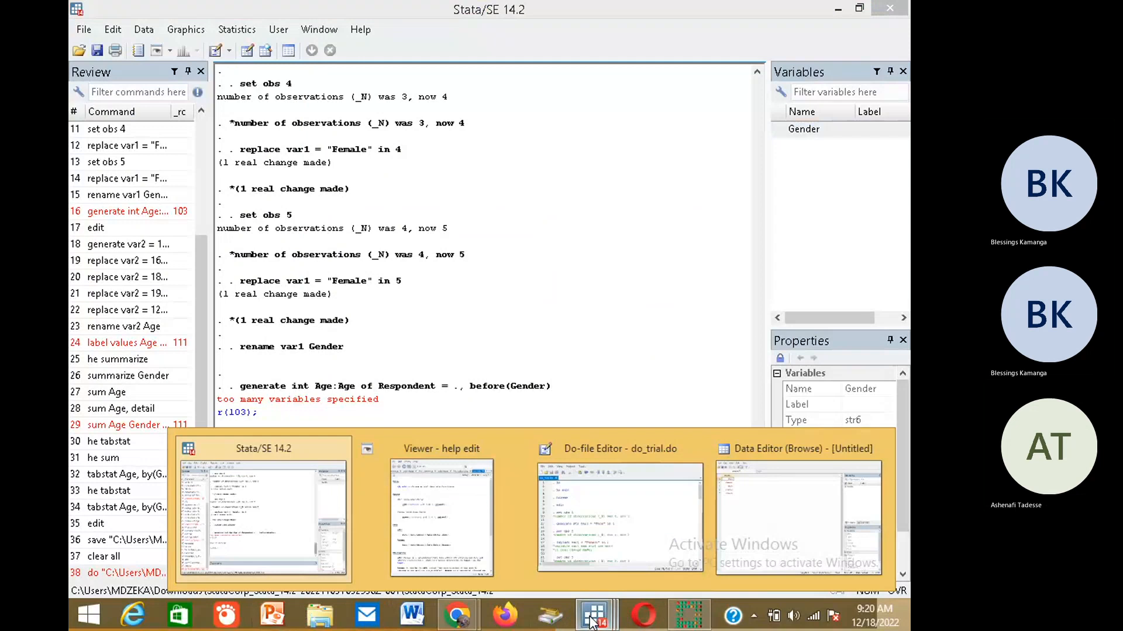
{"action": "left_click", "coordinate": [756, 511]}
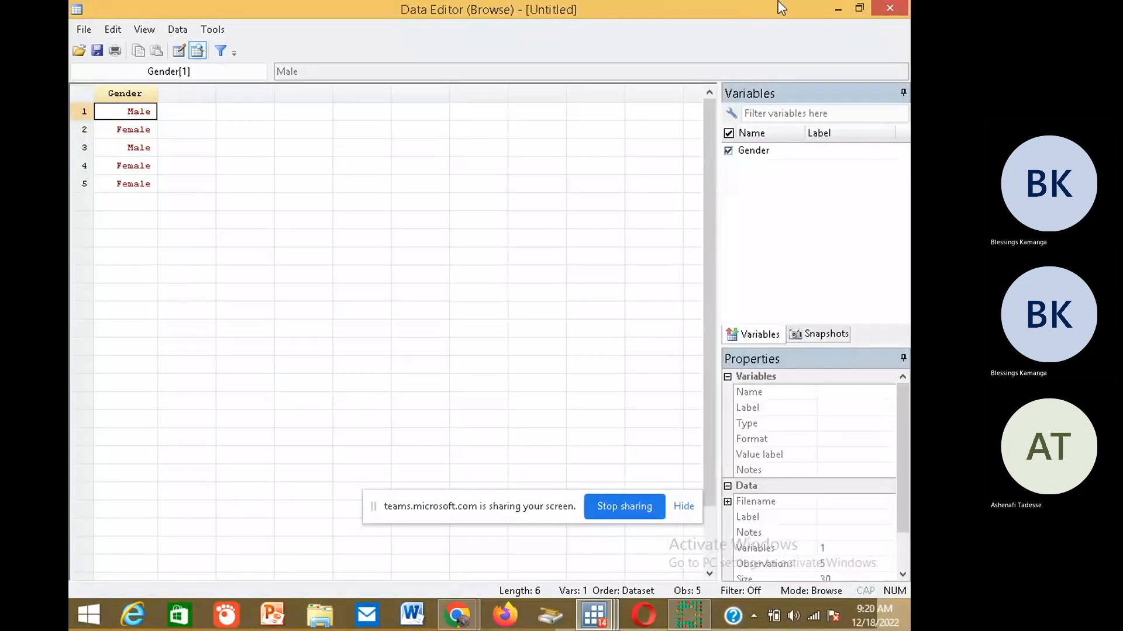
{"action": "left_click", "coordinate": [839, 9]}
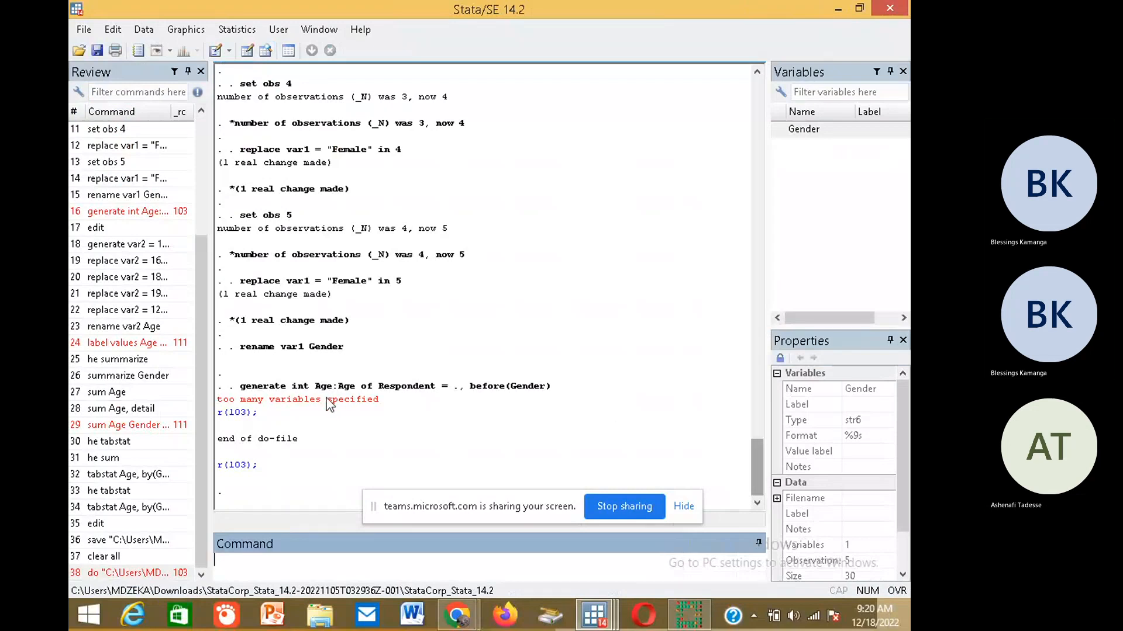
Comment out the generate int Age:Age of Respondent line in do_trial.do with an asterisk
{"action": "left_click", "coordinate": [593, 619]}
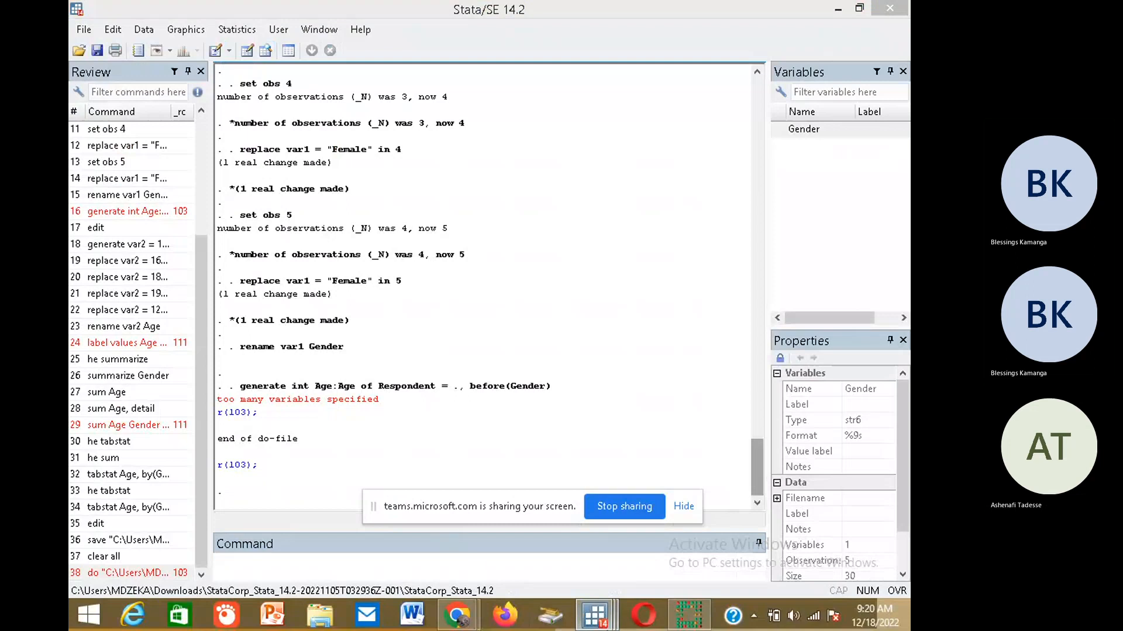
{"action": "left_click", "coordinate": [597, 619]}
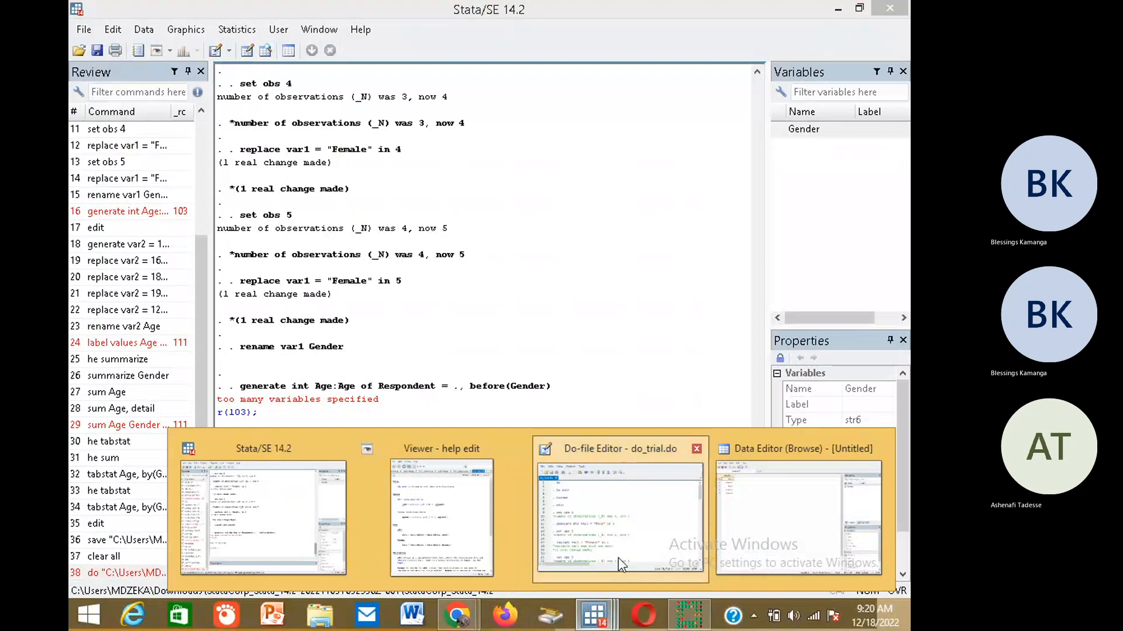
{"action": "left_click", "coordinate": [620, 514]}
{"action": "scroll", "coordinate": [362, 293], "scroll_direction": "down", "scroll_amount": 5}
{"action": "scroll", "coordinate": [359, 297], "scroll_direction": "down", "scroll_amount": 3}
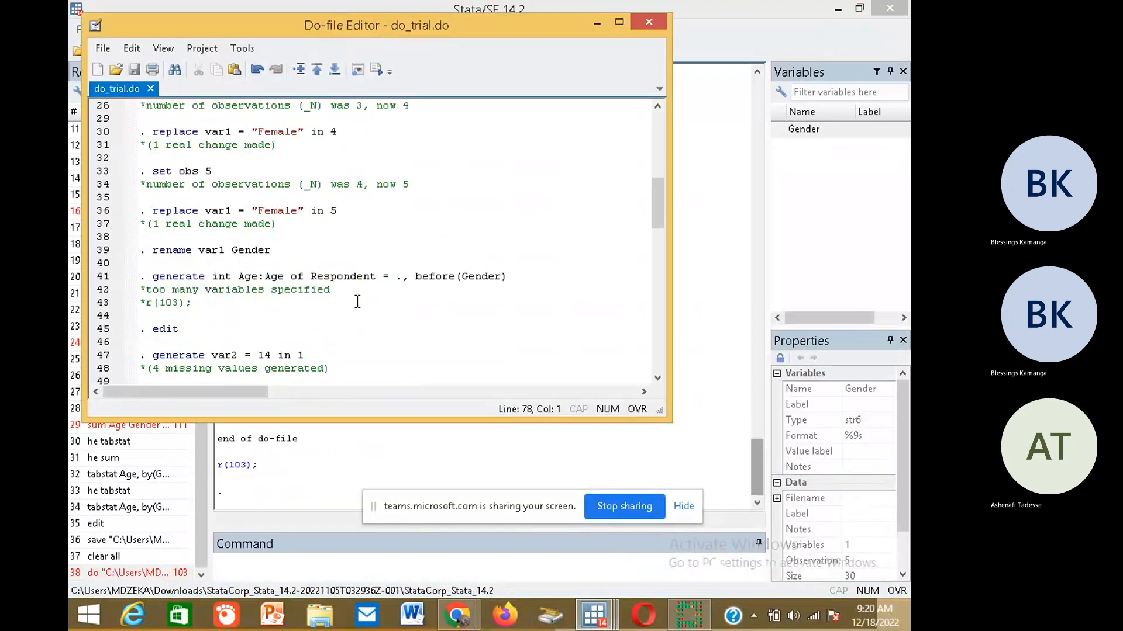
{"action": "left_click", "coordinate": [141, 277]}
{"action": "type", "text": "*"}
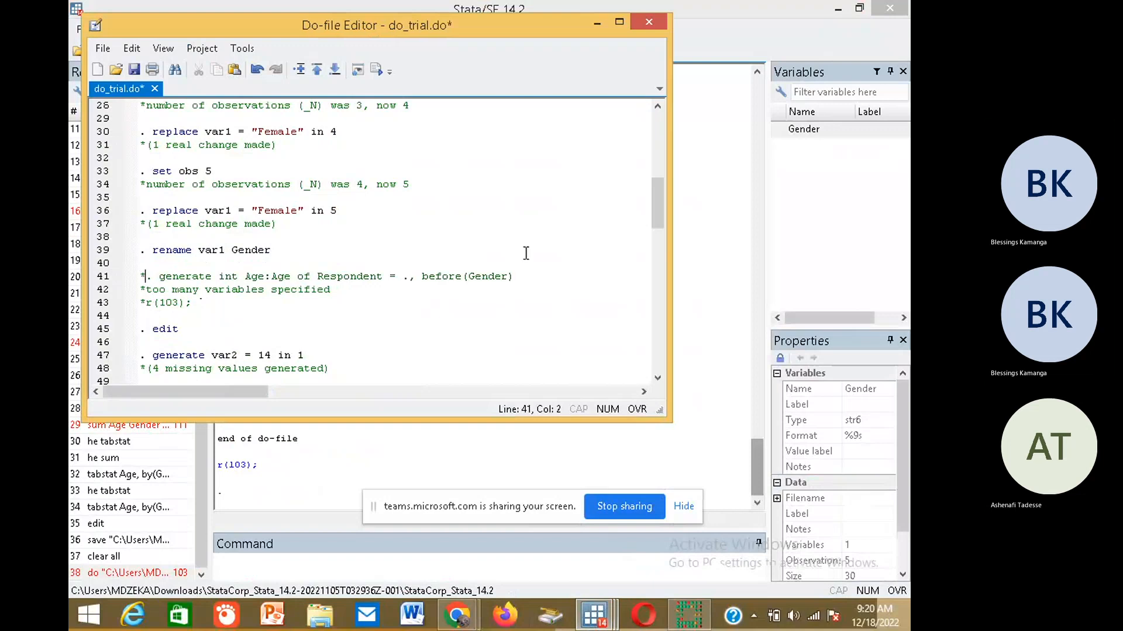
Try to rerun the edited do-file without clearing memory, staying in browse mode, and review the results output
{"action": "left_click", "coordinate": [377, 68]}
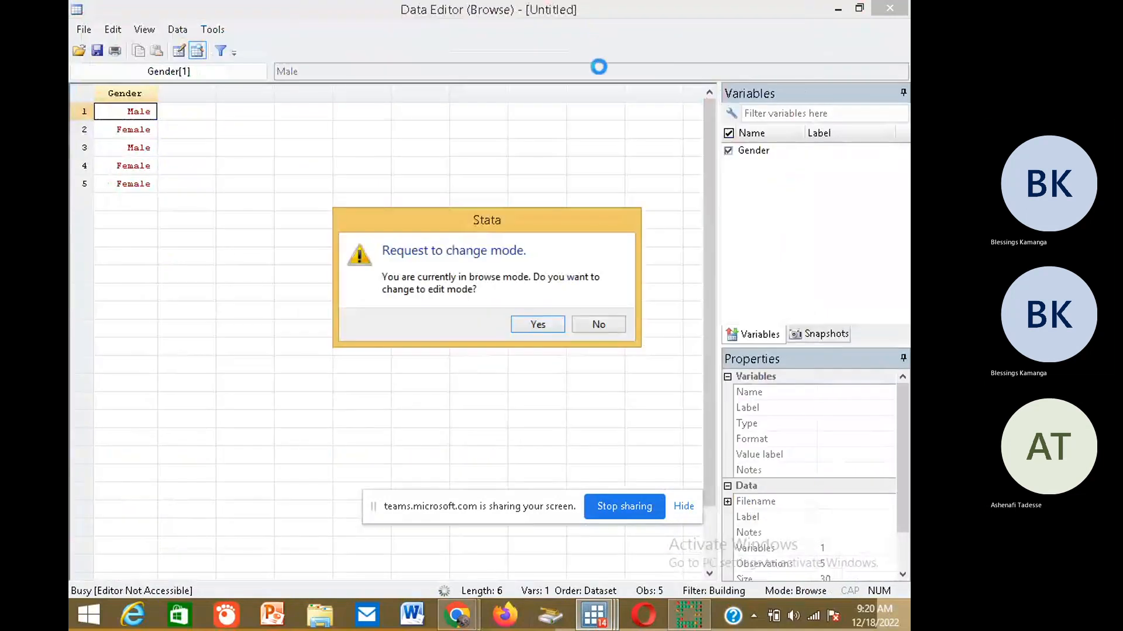
{"action": "left_click", "coordinate": [593, 325]}
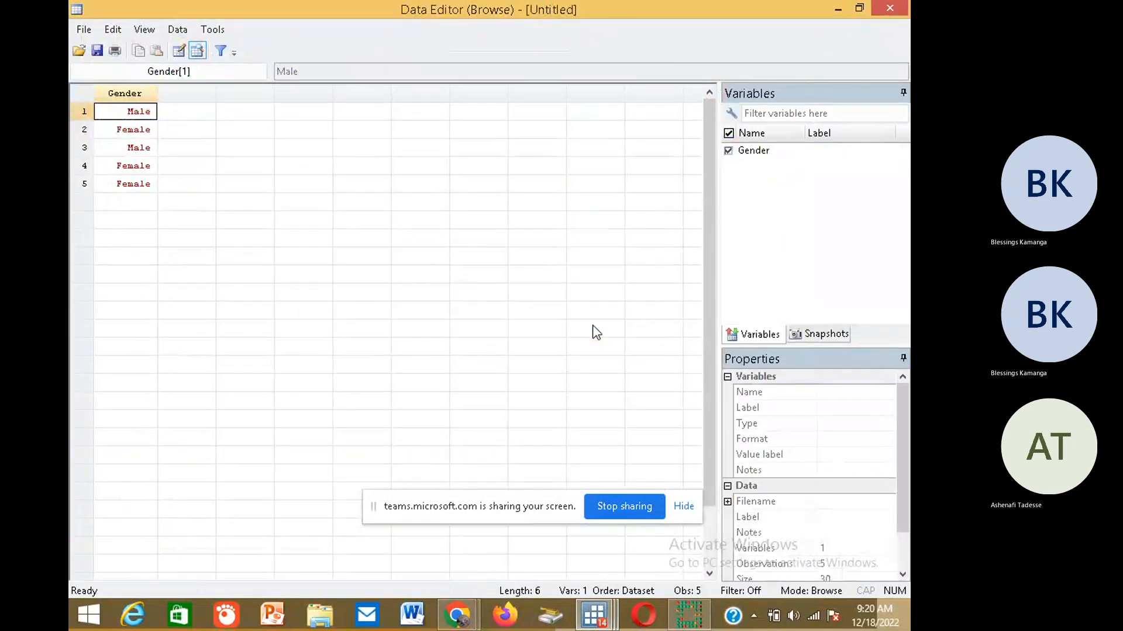
{"action": "left_click", "coordinate": [838, 9]}
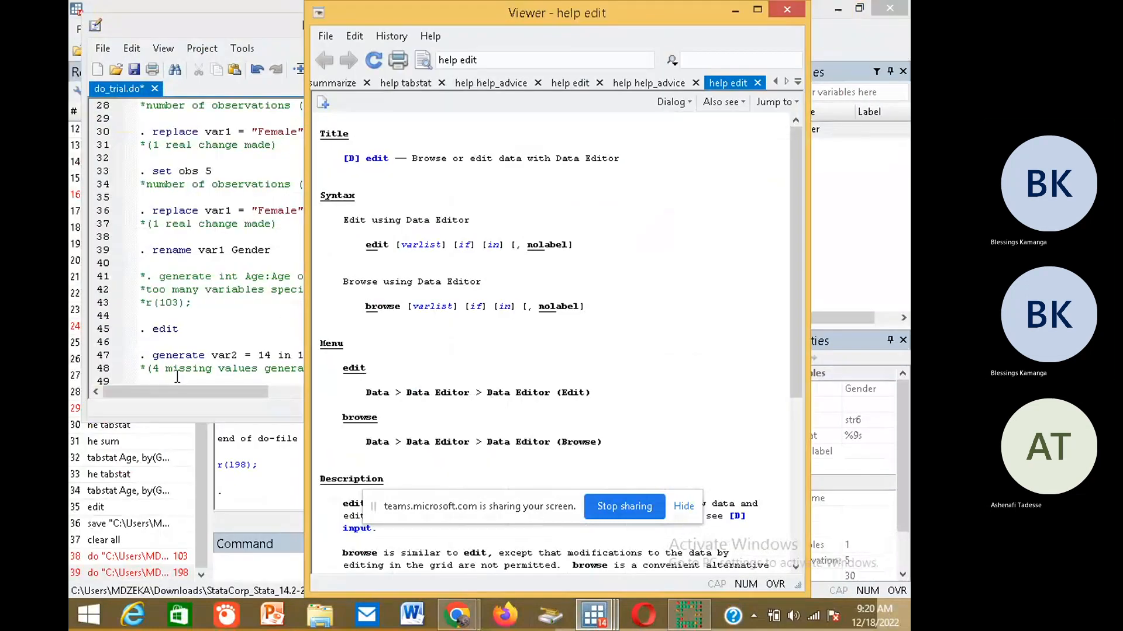
{"action": "left_click", "coordinate": [226, 494]}
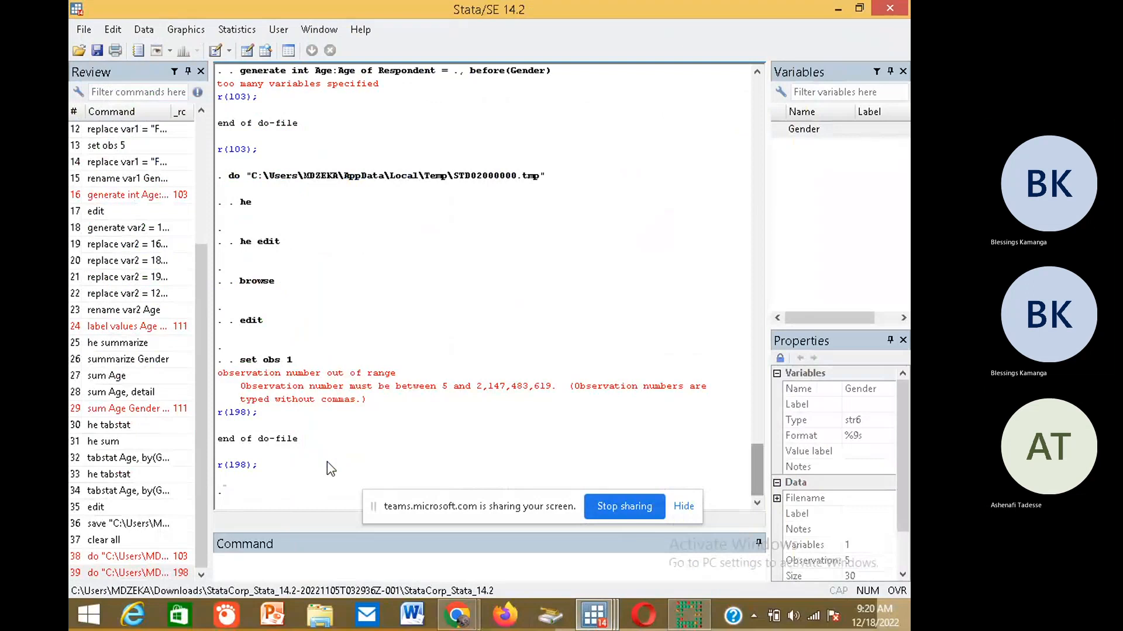
{"action": "scroll", "coordinate": [331, 467], "scroll_direction": "up", "scroll_amount": 1}
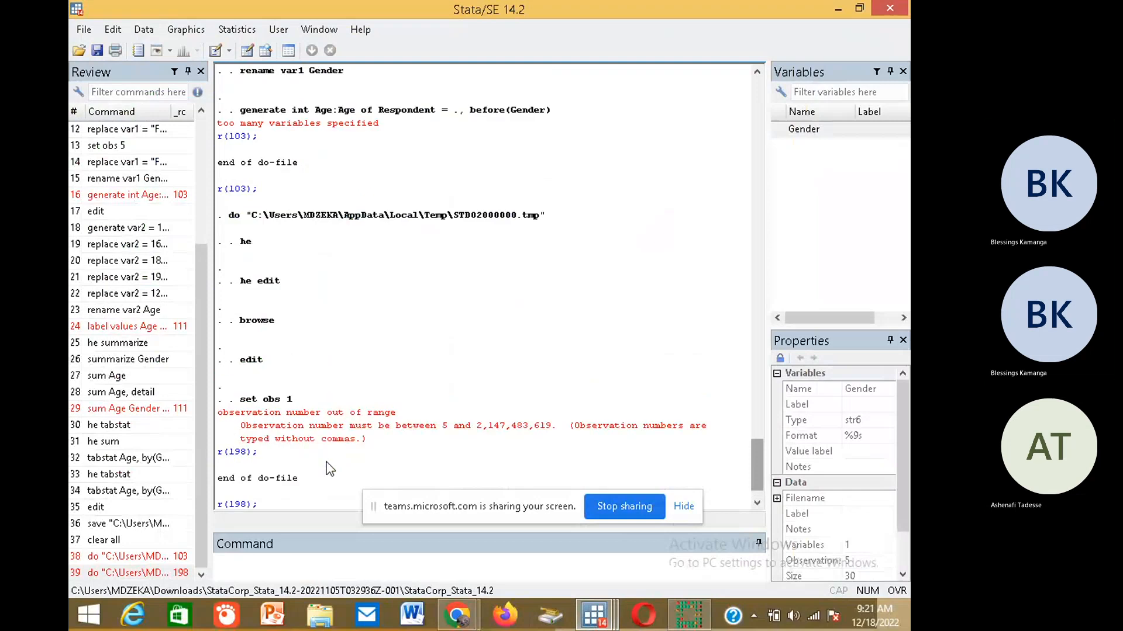
{"action": "scroll", "coordinate": [330, 468], "scroll_direction": "down", "scroll_amount": 1}
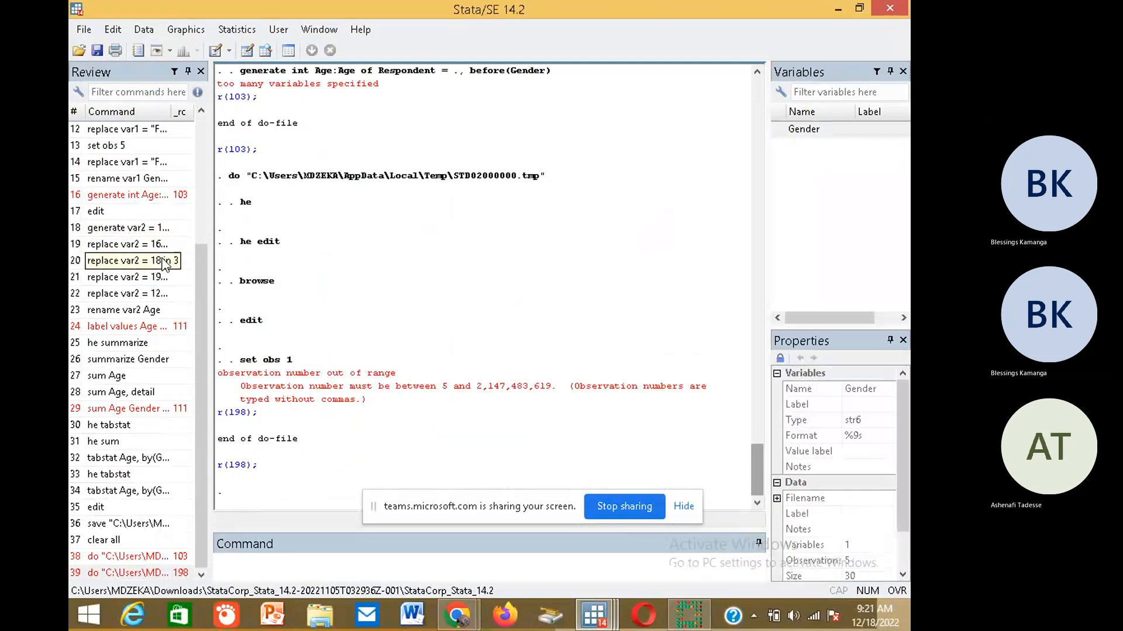
{"action": "scroll", "coordinate": [309, 377], "scroll_direction": "up", "scroll_amount": 6}
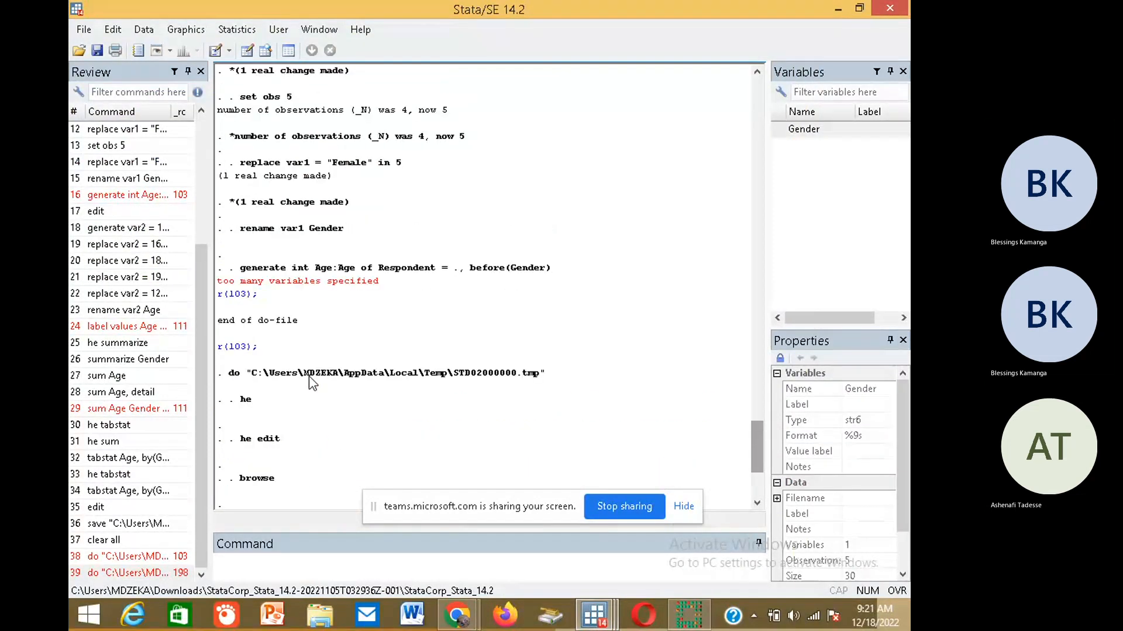
{"action": "scroll", "coordinate": [313, 392], "scroll_direction": "down", "scroll_amount": 6}
Clear the Gender data from memory with clear all and check the Data Editor
{"action": "left_click", "coordinate": [270, 559]}
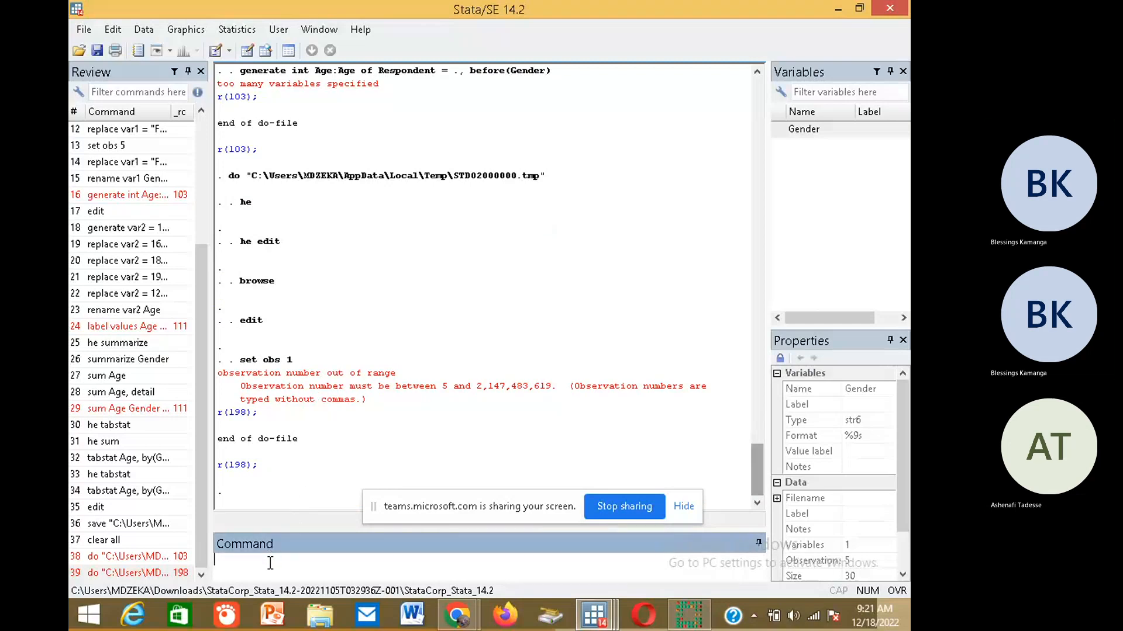
{"action": "type", "text": "dlear all"}
{"action": "key", "text": "Return"}
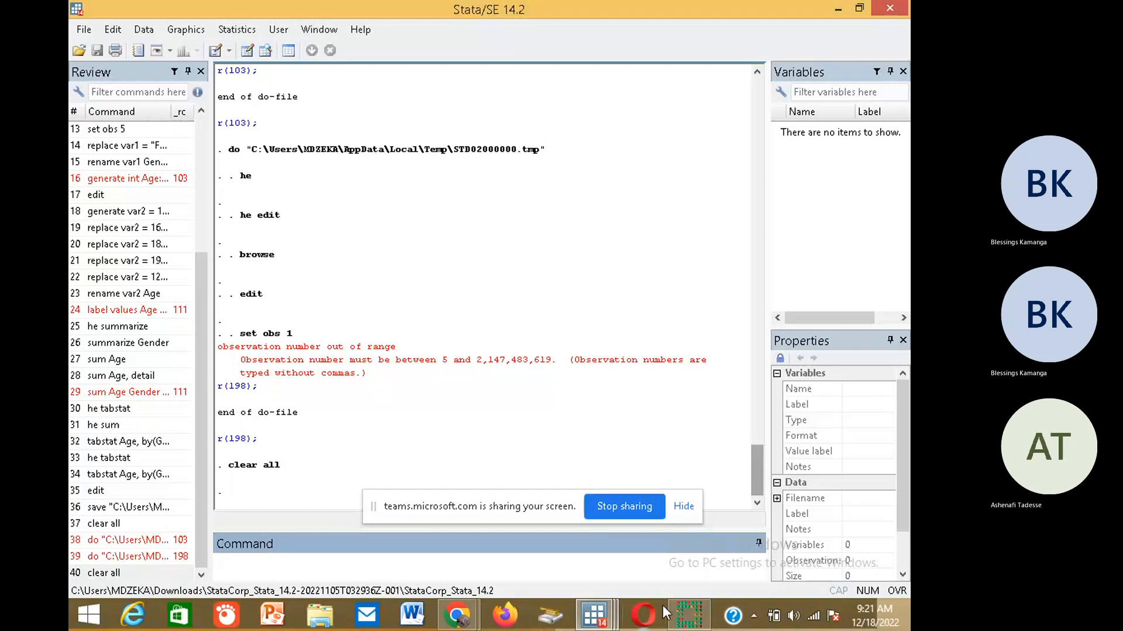
{"action": "left_click", "coordinate": [596, 617]}
{"action": "left_click", "coordinate": [740, 511]}
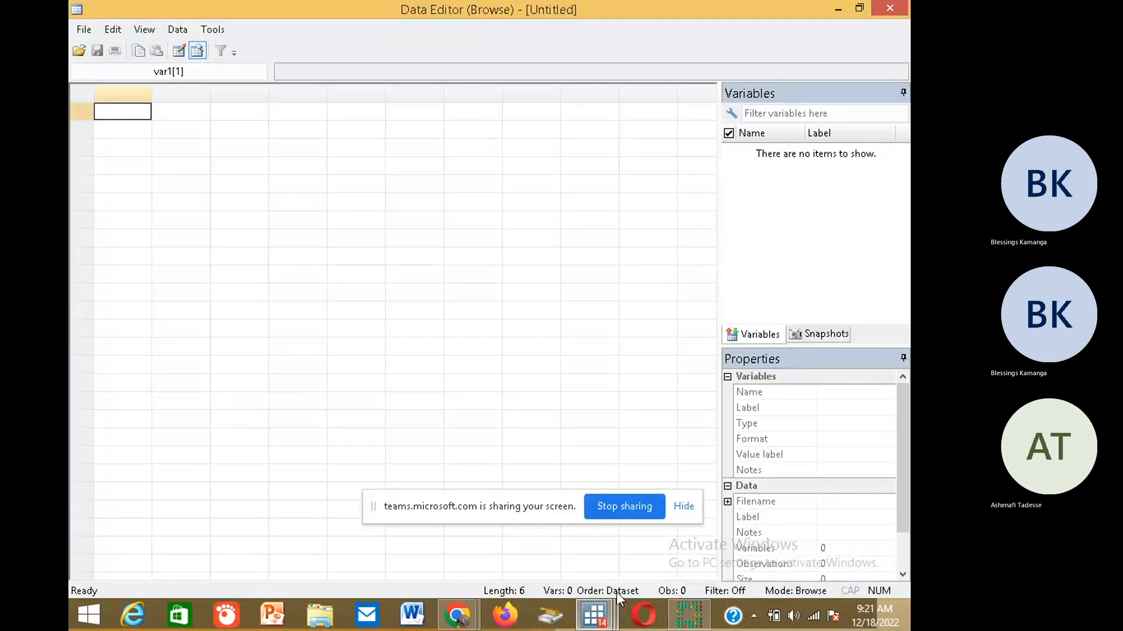
Execute do_trial.do again on the emptied memory, declining the switch to edit mode
{"action": "left_click", "coordinate": [596, 617]}
{"action": "left_click", "coordinate": [580, 521]}
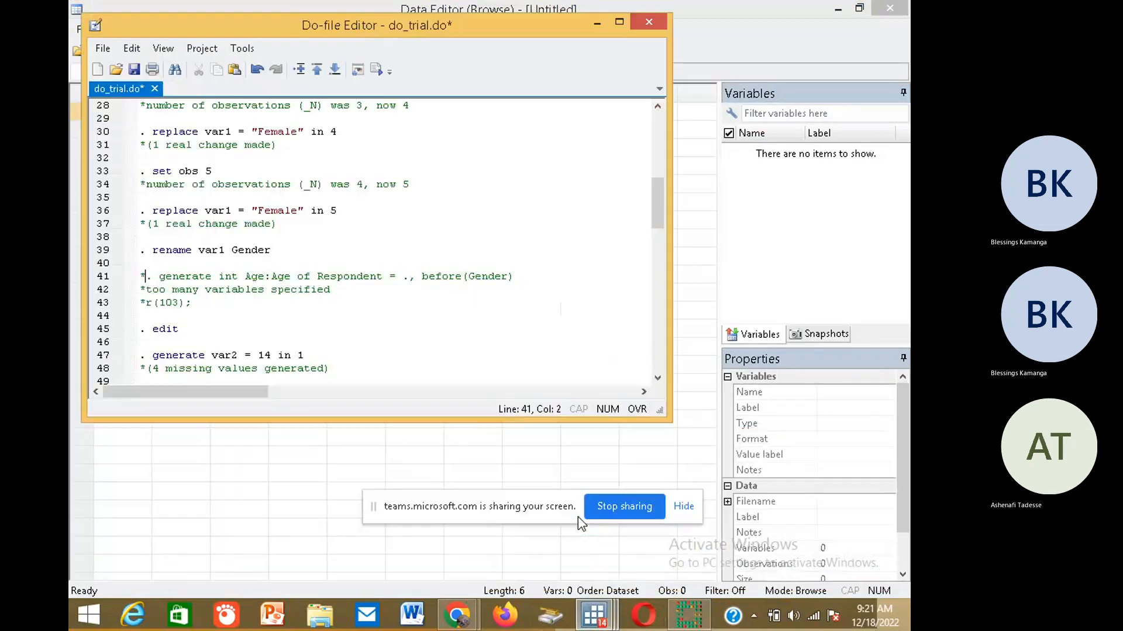
{"action": "left_click", "coordinate": [376, 69]}
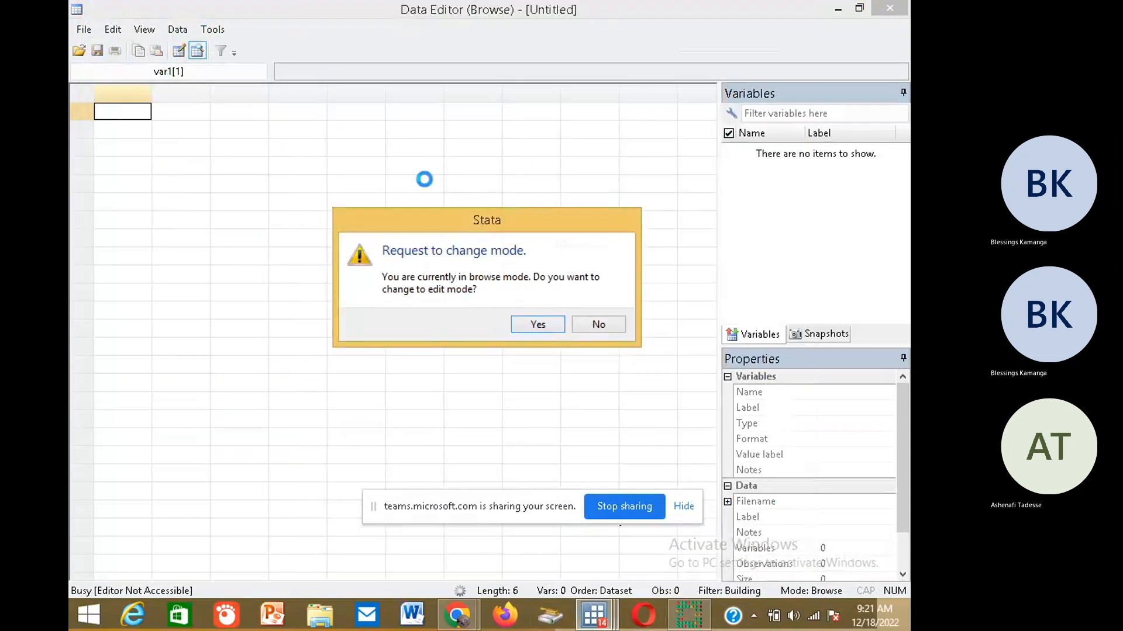
{"action": "left_click", "coordinate": [593, 325]}
{"action": "left_click", "coordinate": [596, 325]}
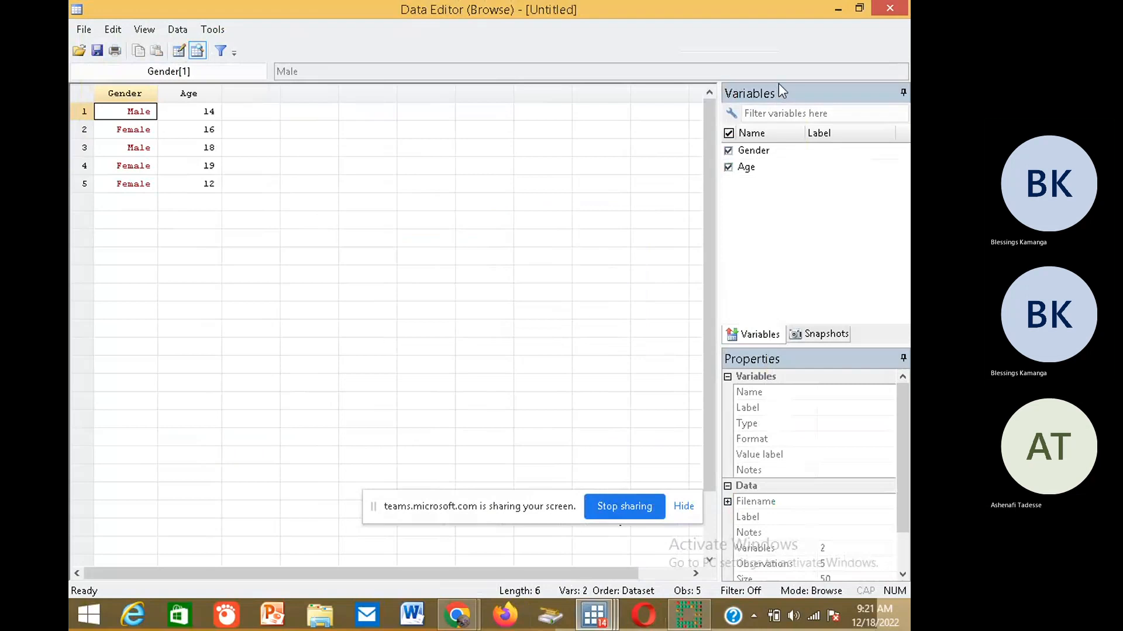
Enclose Age of respondent in double quotes in the label values Age line of do_trial.do
{"action": "left_click", "coordinate": [838, 9]}
{"action": "left_click", "coordinate": [227, 546]}
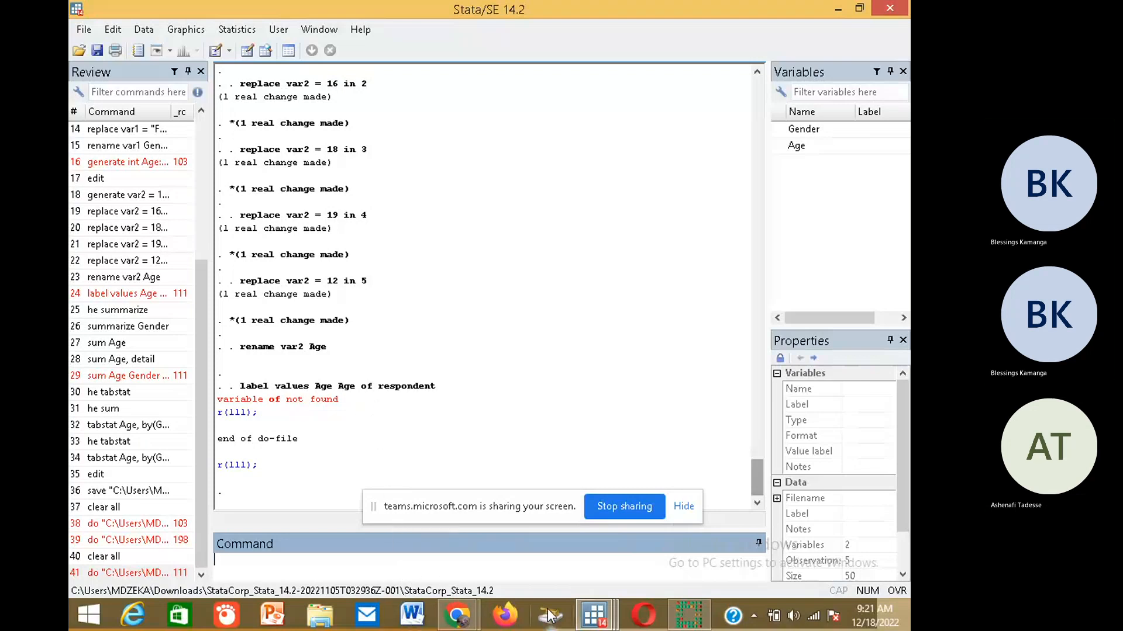
{"action": "left_click", "coordinate": [594, 626]}
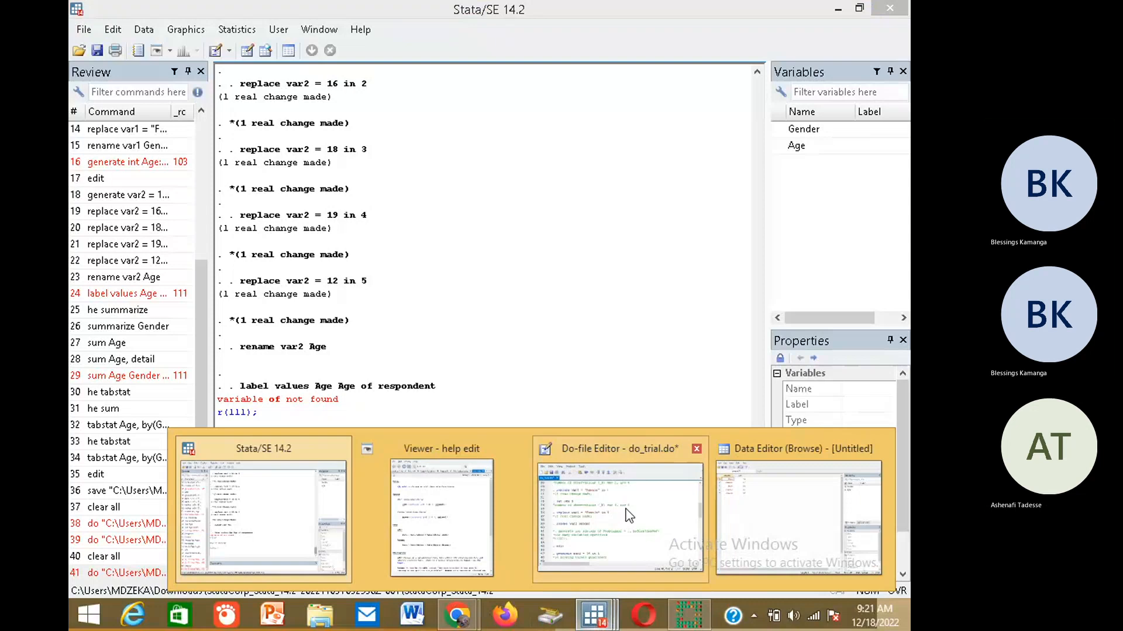
{"action": "left_click", "coordinate": [576, 507]}
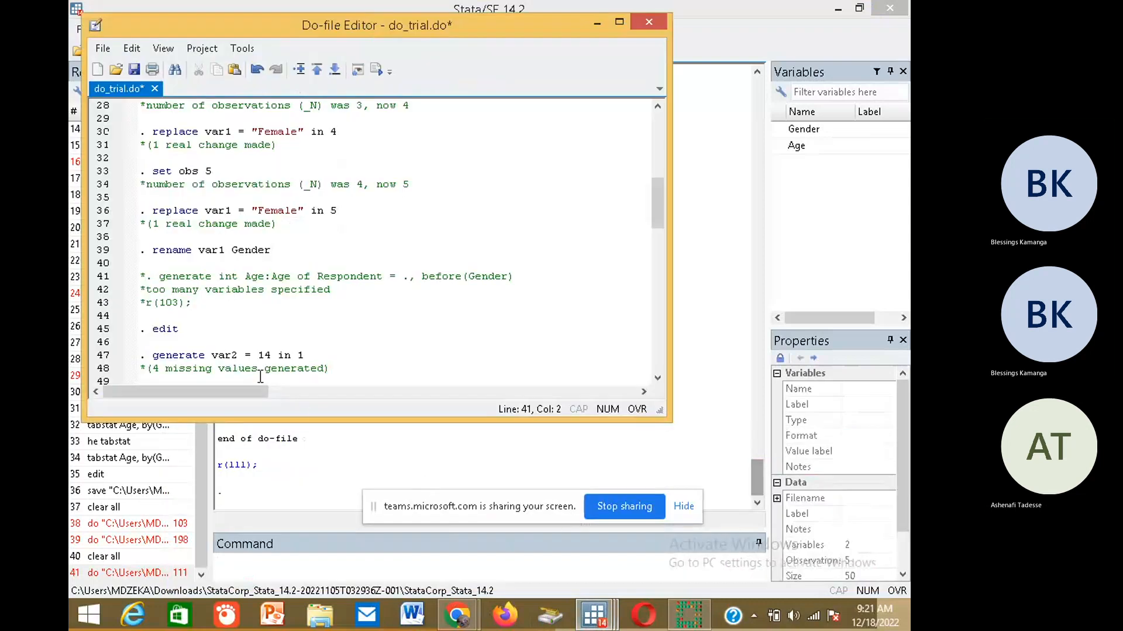
{"action": "scroll", "coordinate": [385, 319], "scroll_direction": "down", "scroll_amount": 8}
{"action": "scroll", "coordinate": [385, 319], "scroll_direction": "down", "scroll_amount": 1}
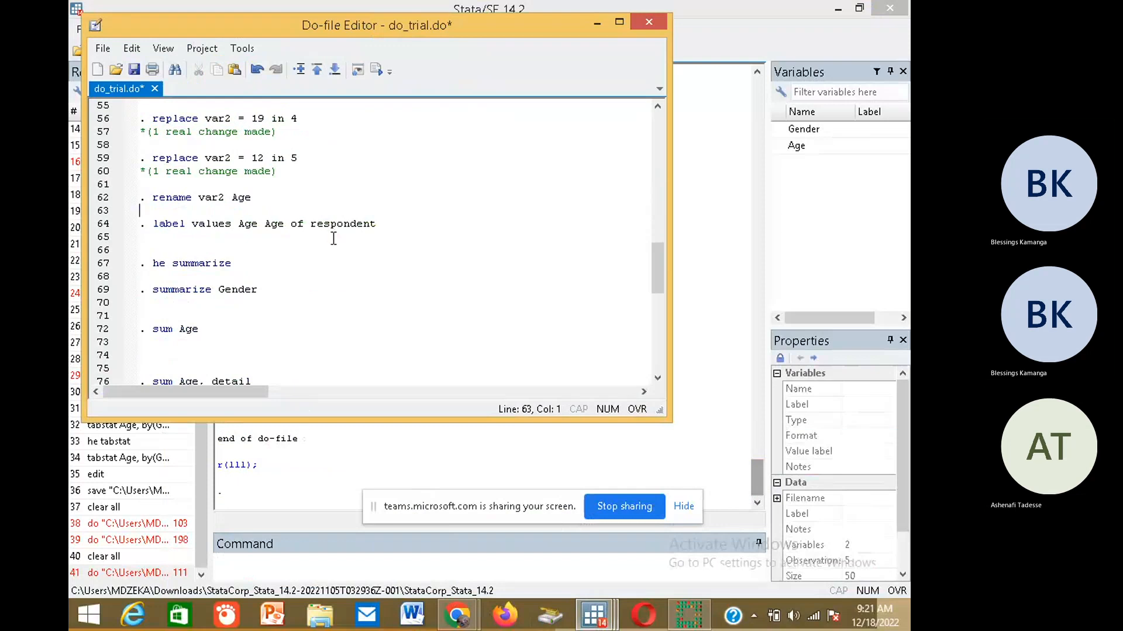
{"action": "left_click", "coordinate": [264, 224]}
{"action": "type", "text": "\""}
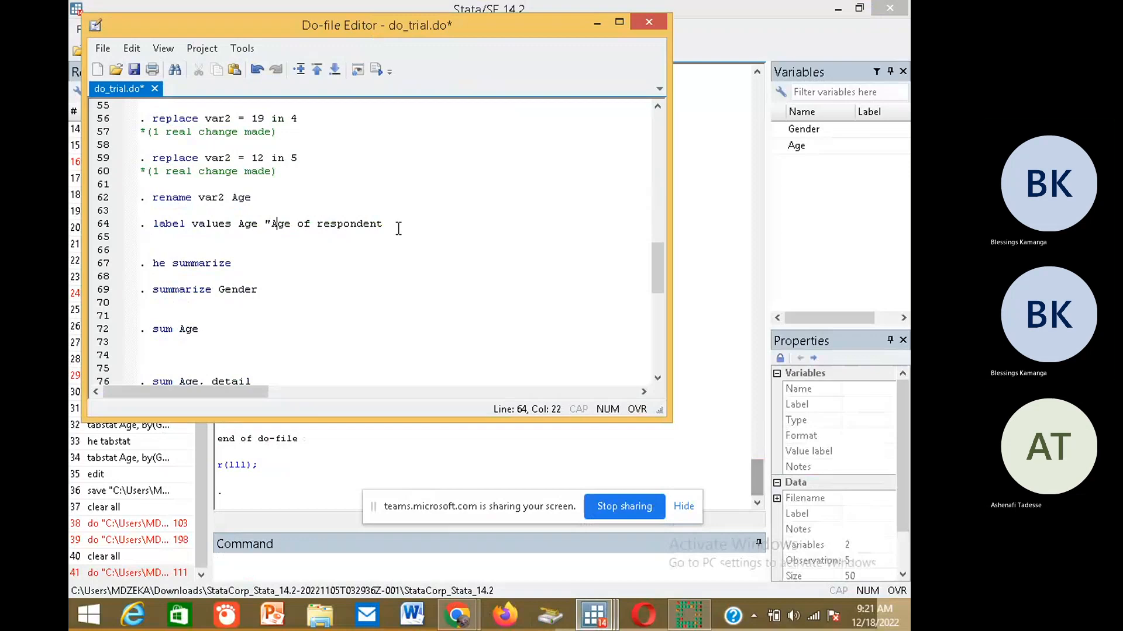
{"action": "key", "text": "Right"}
{"action": "key", "text": "Right"}
{"action": "key", "text": "Right"}
{"action": "key", "text": "Right"}
{"action": "key", "text": "Right"}
{"action": "key", "text": "Right"}
{"action": "key", "text": "Right"}
{"action": "key", "text": "Right"}
{"action": "key", "text": "Right"}
{"action": "key", "text": "Right"}
{"action": "key", "text": "Right"}
{"action": "type", "text": "\""}
Try to execute only the label values Age line and check the results output
{"action": "left_click", "coordinate": [106, 225]}
{"action": "left_click", "coordinate": [375, 70]}
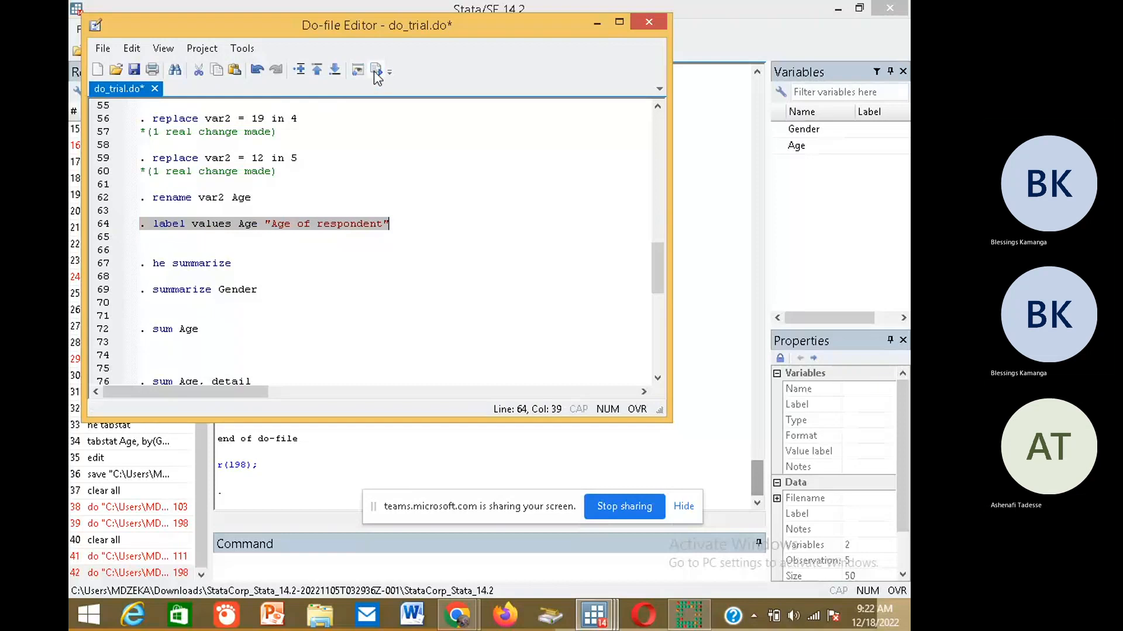
{"action": "left_click", "coordinate": [336, 493]}
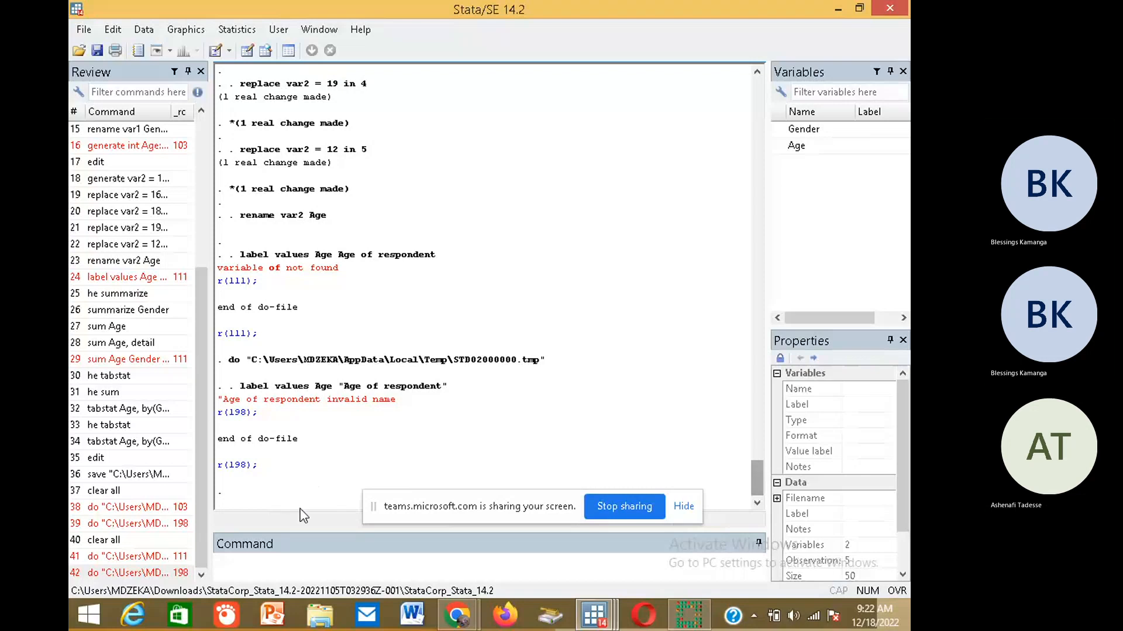
Comment out the label values Age line in do_trial.do with an asterisk
{"action": "left_click", "coordinate": [592, 618]}
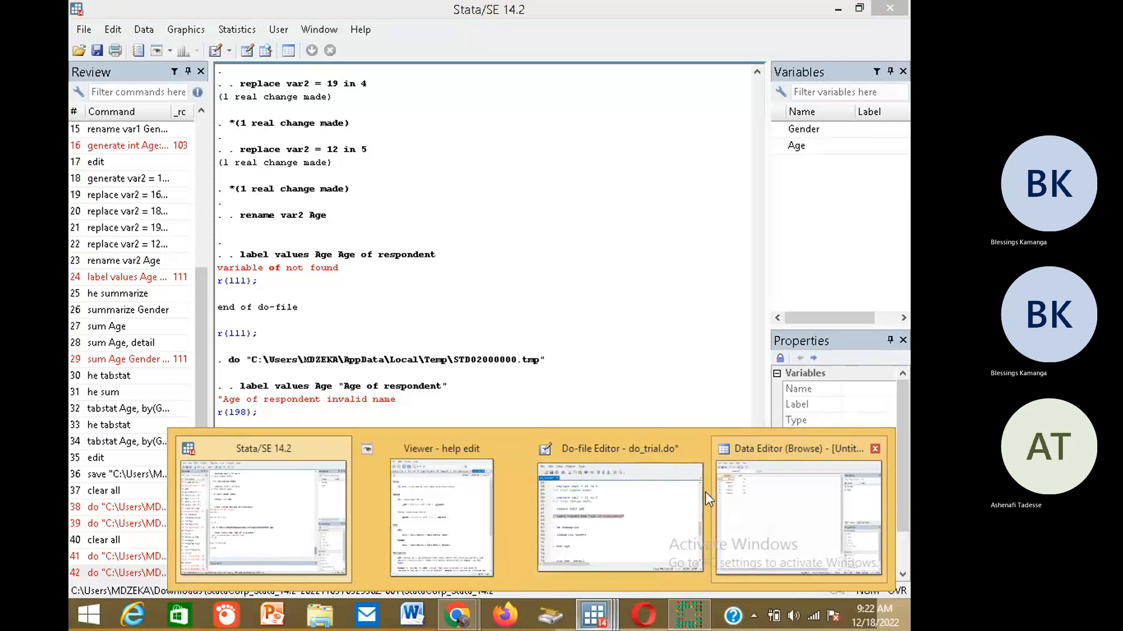
{"action": "left_click", "coordinate": [629, 515]}
{"action": "left_click", "coordinate": [263, 234]}
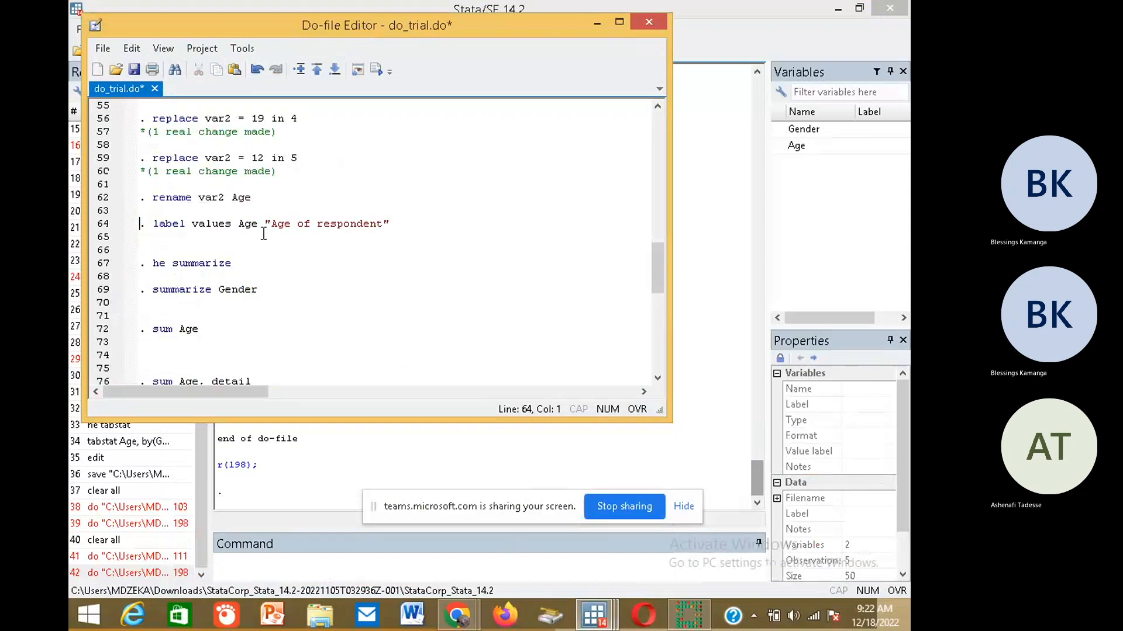
{"action": "type", "text": "*"}
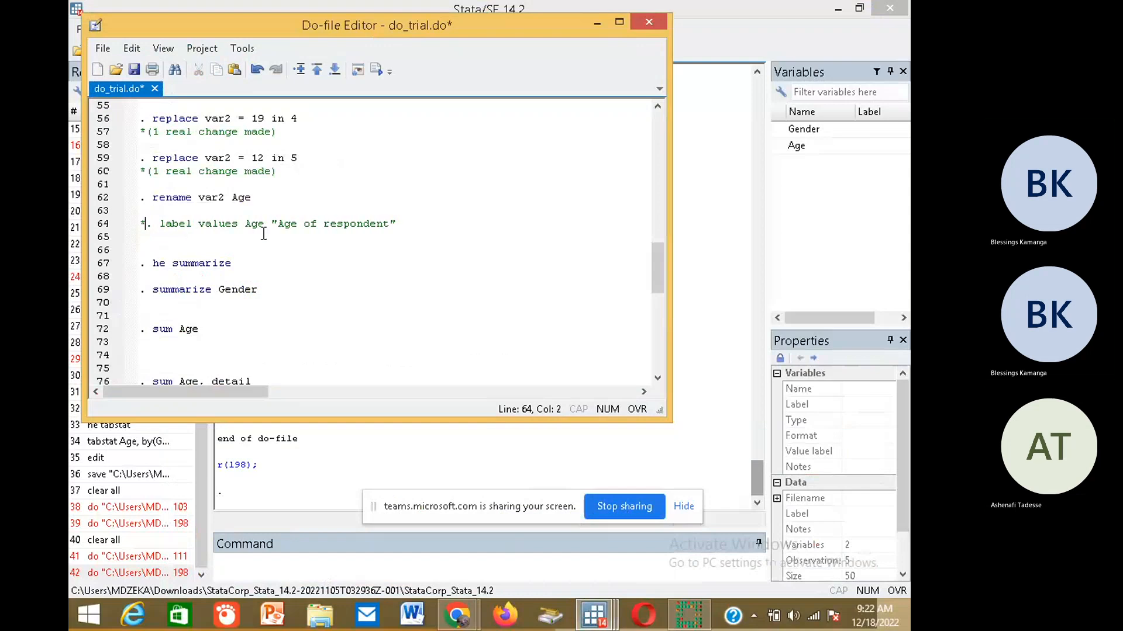
Try to run the edited do-file without clearing memory, declining edit mode, and check the results output
{"action": "left_click", "coordinate": [379, 70]}
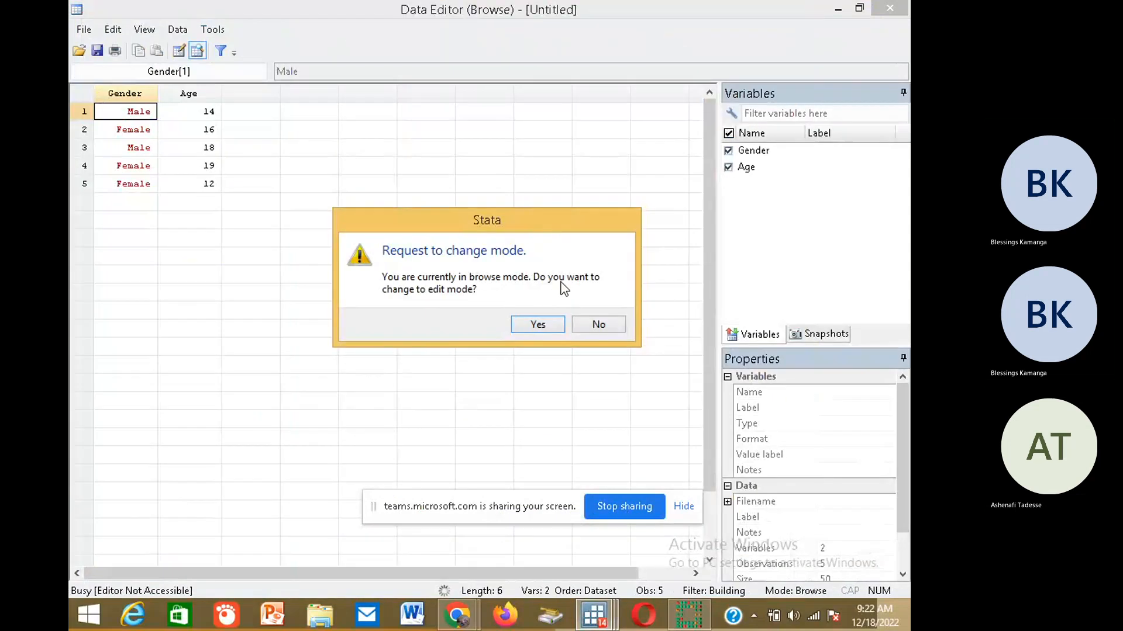
{"action": "left_click", "coordinate": [591, 326]}
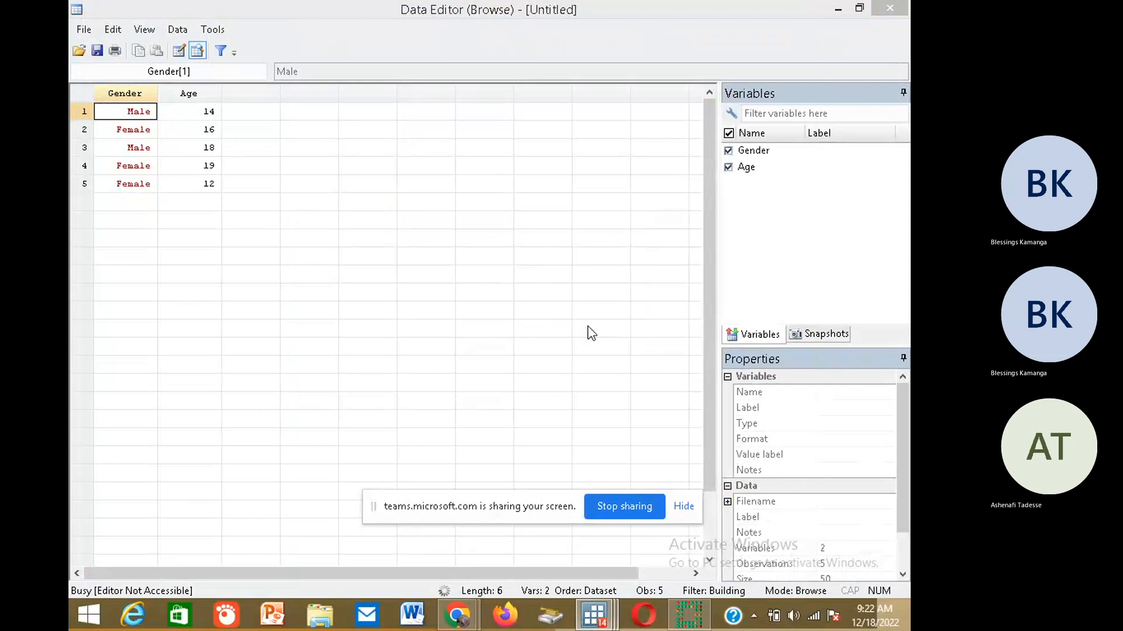
{"action": "left_click", "coordinate": [836, 13]}
{"action": "left_click", "coordinate": [267, 522]}
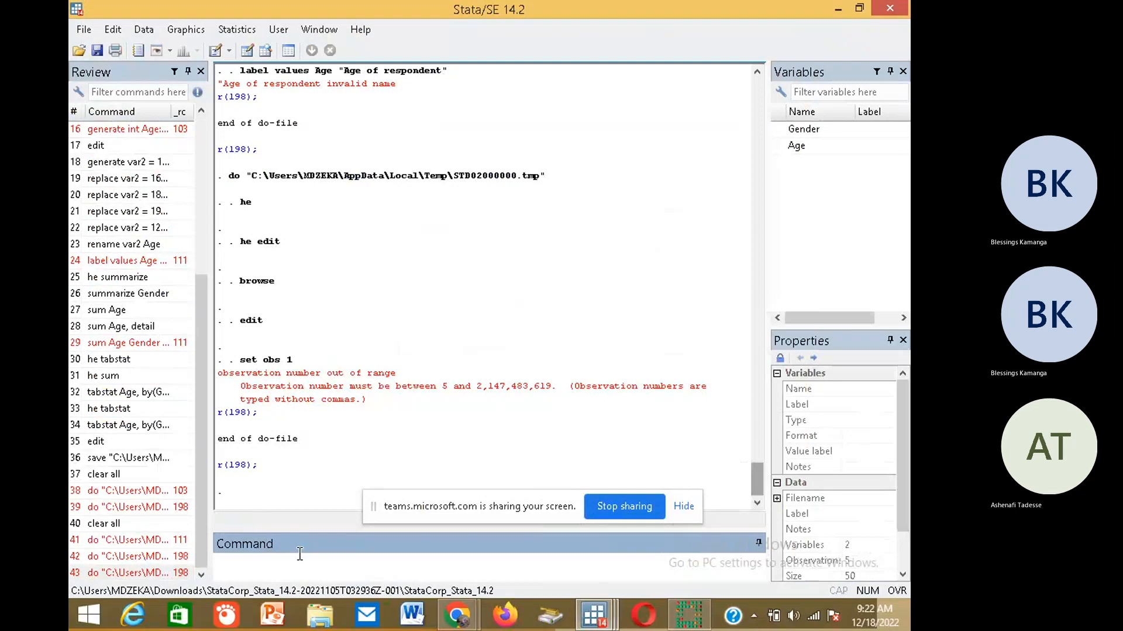
Empty the memory with clear all and rerun do_trial.do, declining the switch to edit mode, to review its results
{"action": "type", "text": "clear all"}
{"action": "key", "text": "Return"}
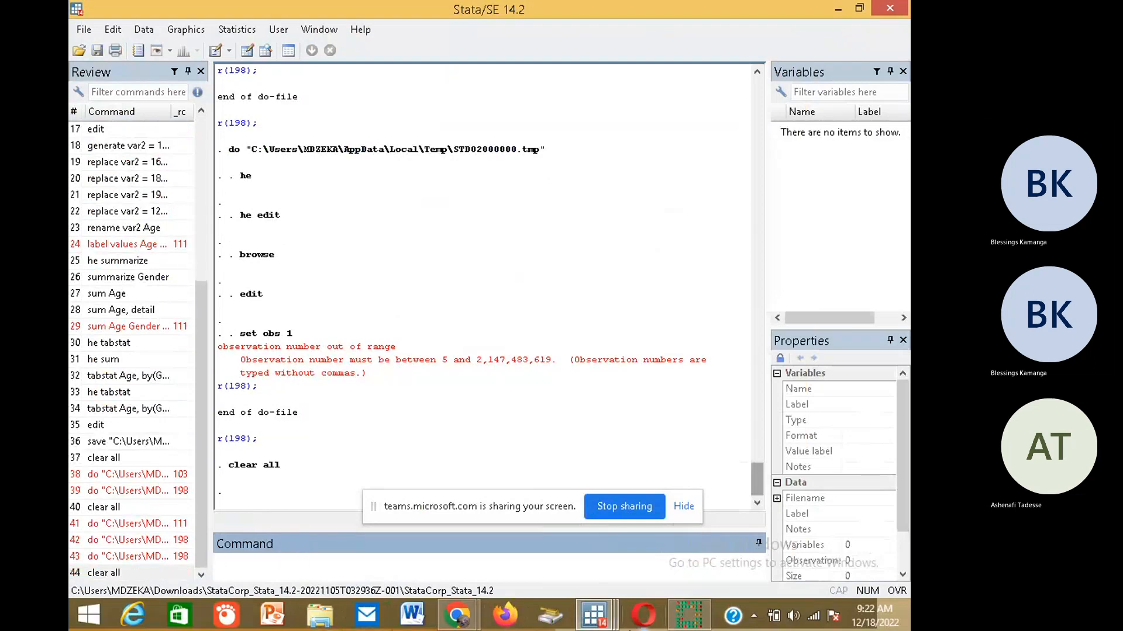
{"action": "left_click", "coordinate": [608, 619]}
{"action": "left_click", "coordinate": [608, 526]}
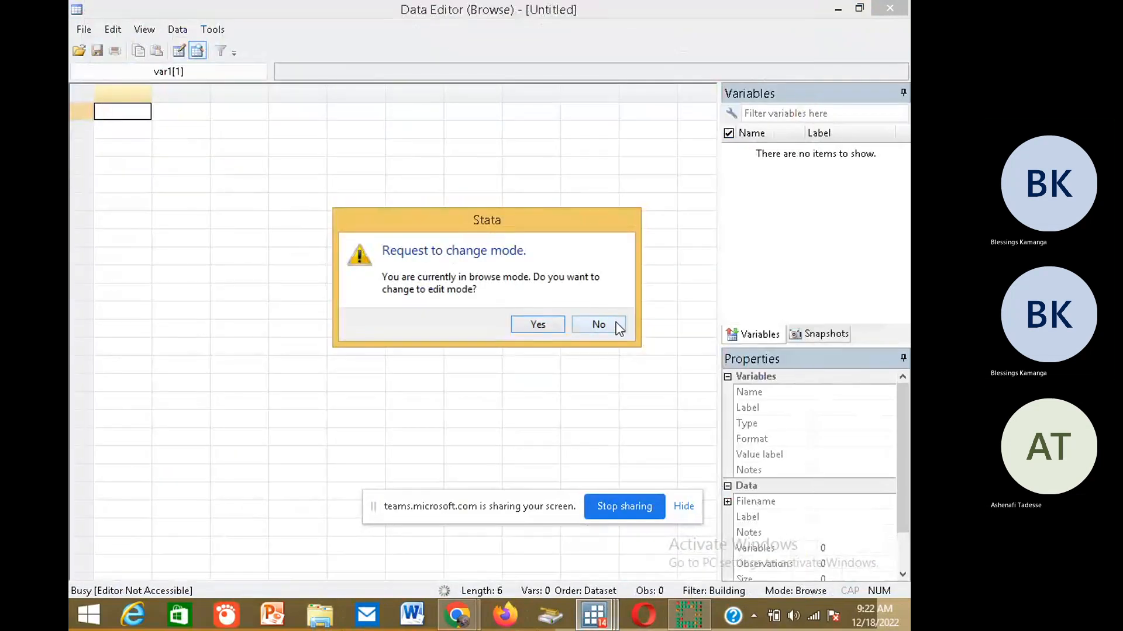
{"action": "left_click", "coordinate": [619, 327]}
{"action": "left_click", "coordinate": [620, 326]}
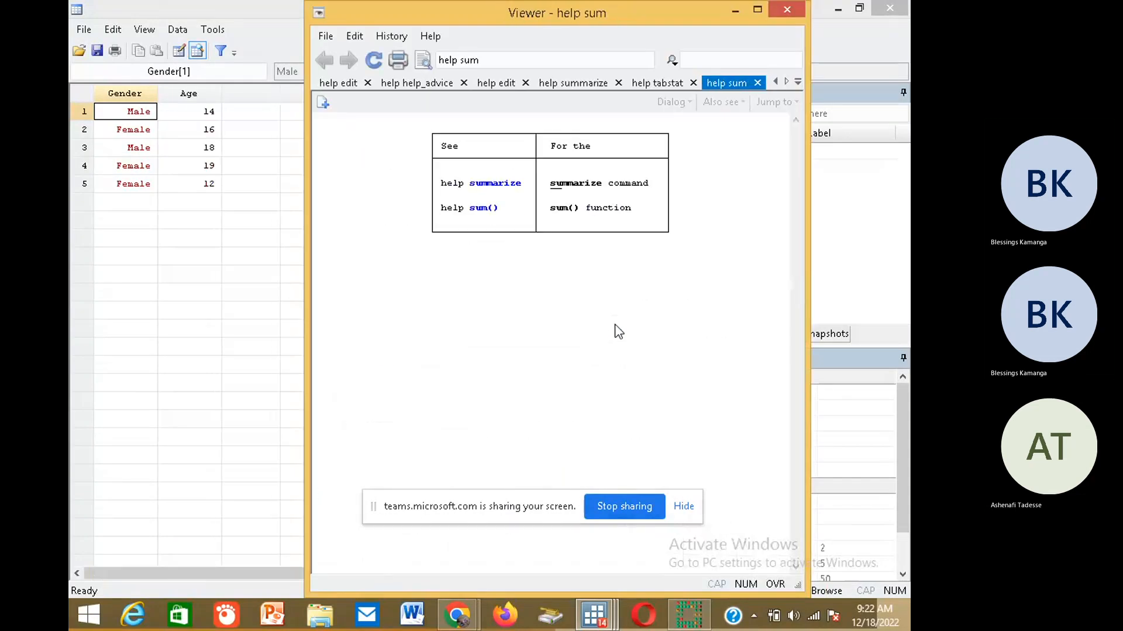
{"action": "left_click", "coordinate": [735, 10]}
{"action": "left_click", "coordinate": [836, 10]}
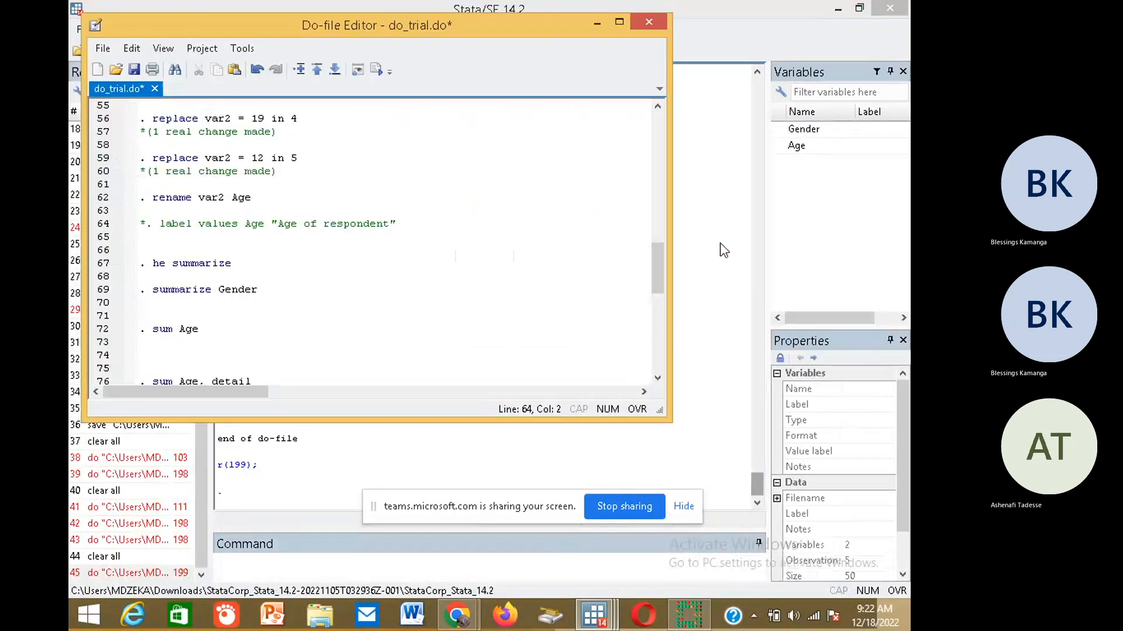
{"action": "left_click", "coordinate": [721, 313]}
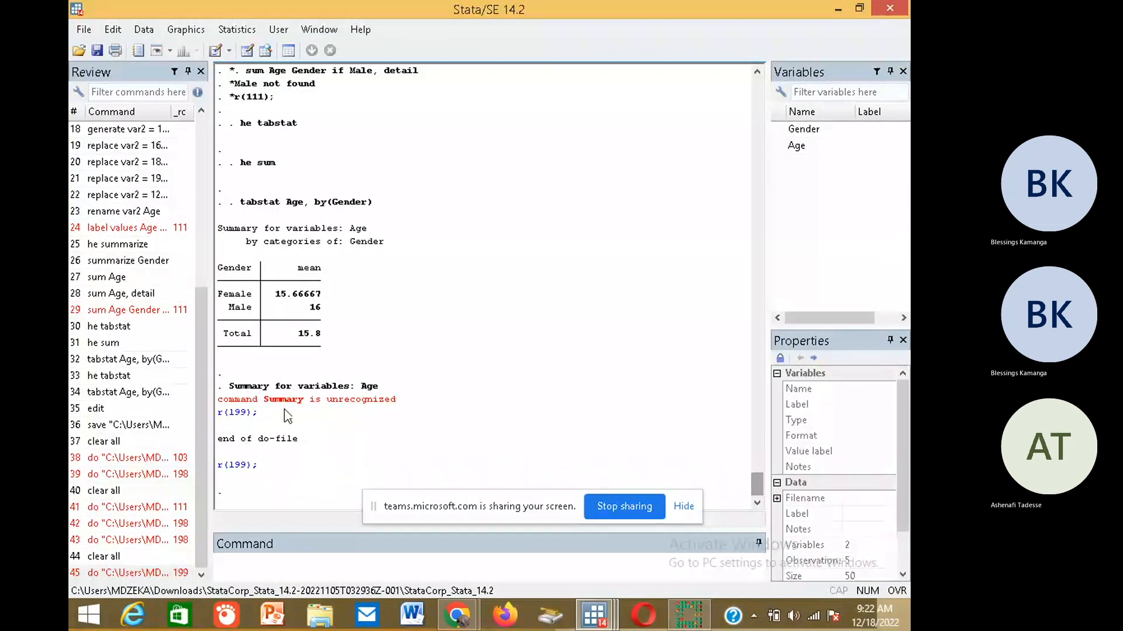
Comment out the two summary output lines below tabstat Age, by(Gender) in do_trial.do with asterisks
{"action": "left_click", "coordinate": [594, 623]}
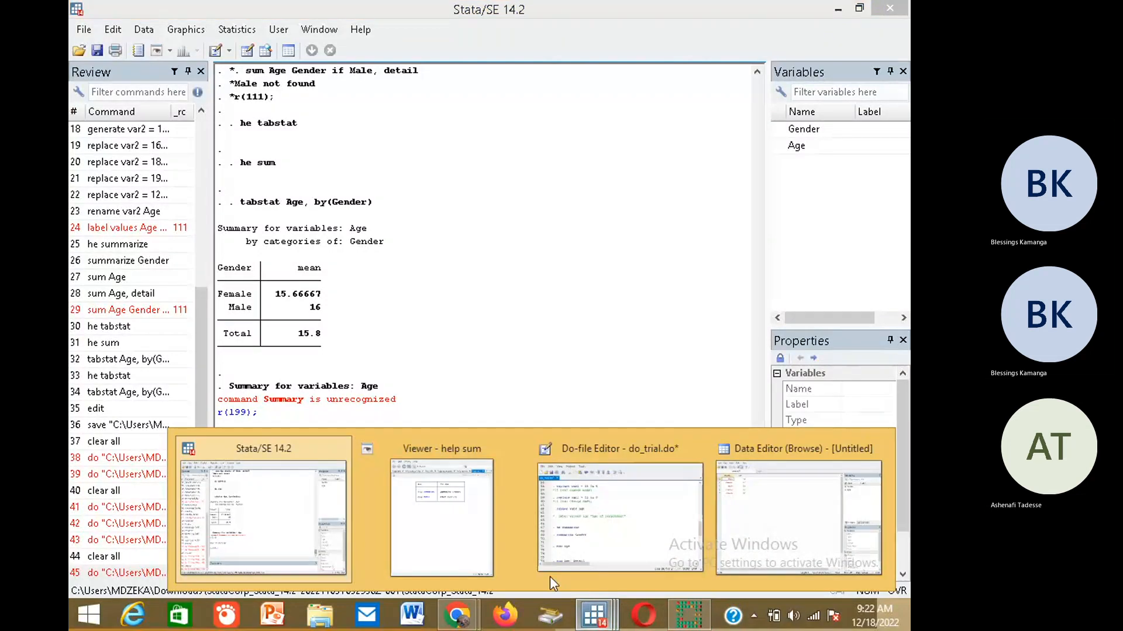
{"action": "left_click", "coordinate": [591, 523]}
{"action": "scroll", "coordinate": [315, 254], "scroll_direction": "down", "scroll_amount": 10}
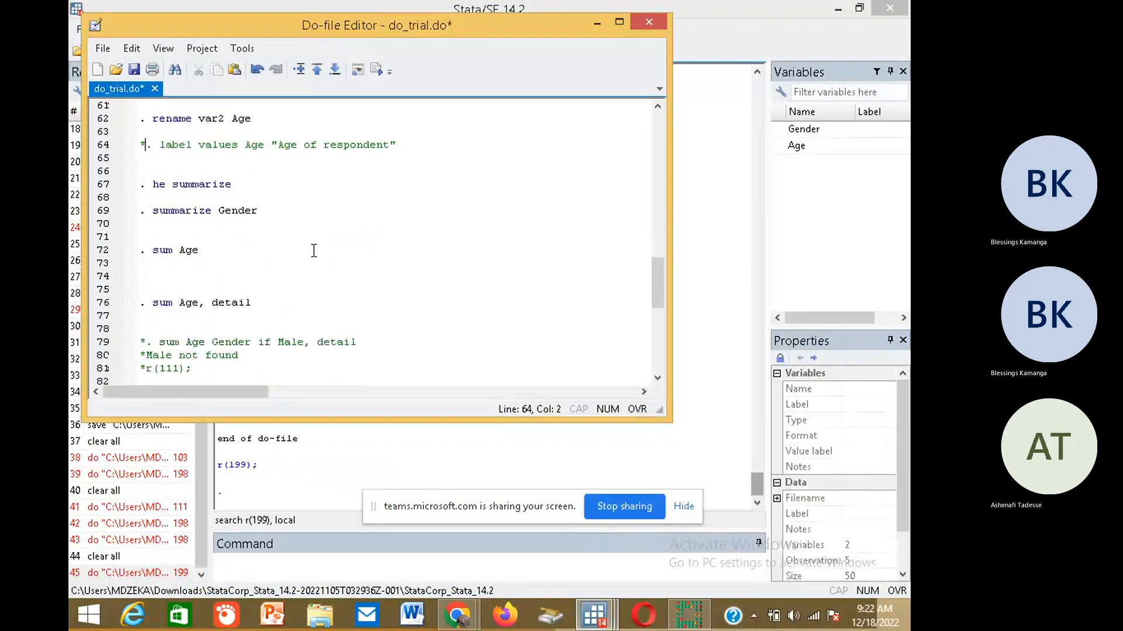
{"action": "scroll", "coordinate": [314, 251], "scroll_direction": "up", "scroll_amount": 1}
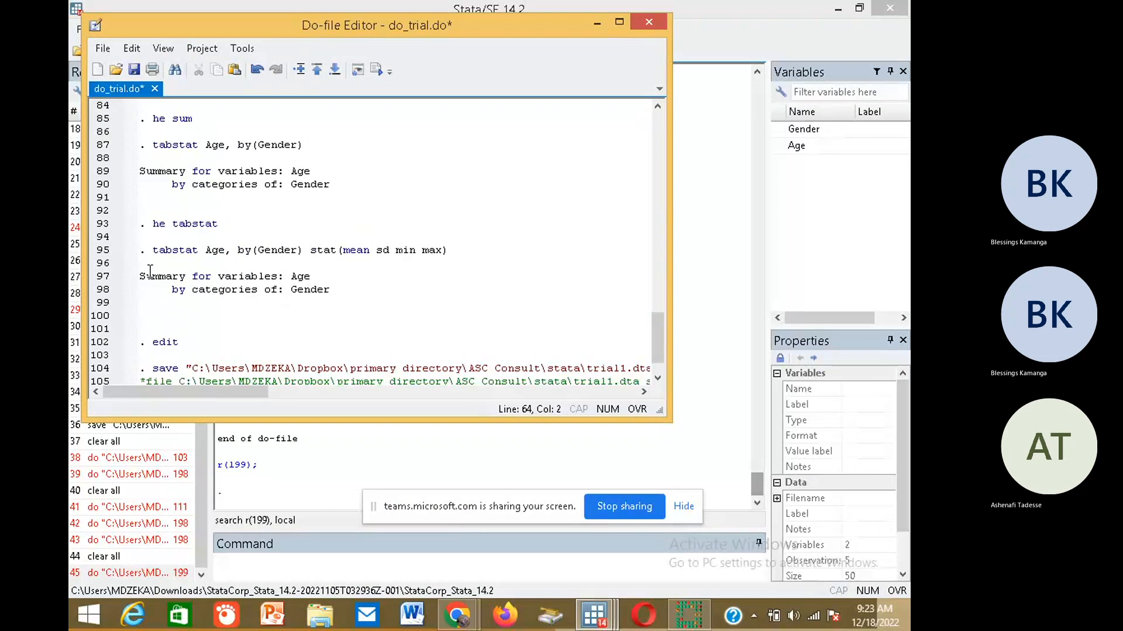
{"action": "scroll", "coordinate": [120, 172], "scroll_direction": "up", "scroll_amount": 2}
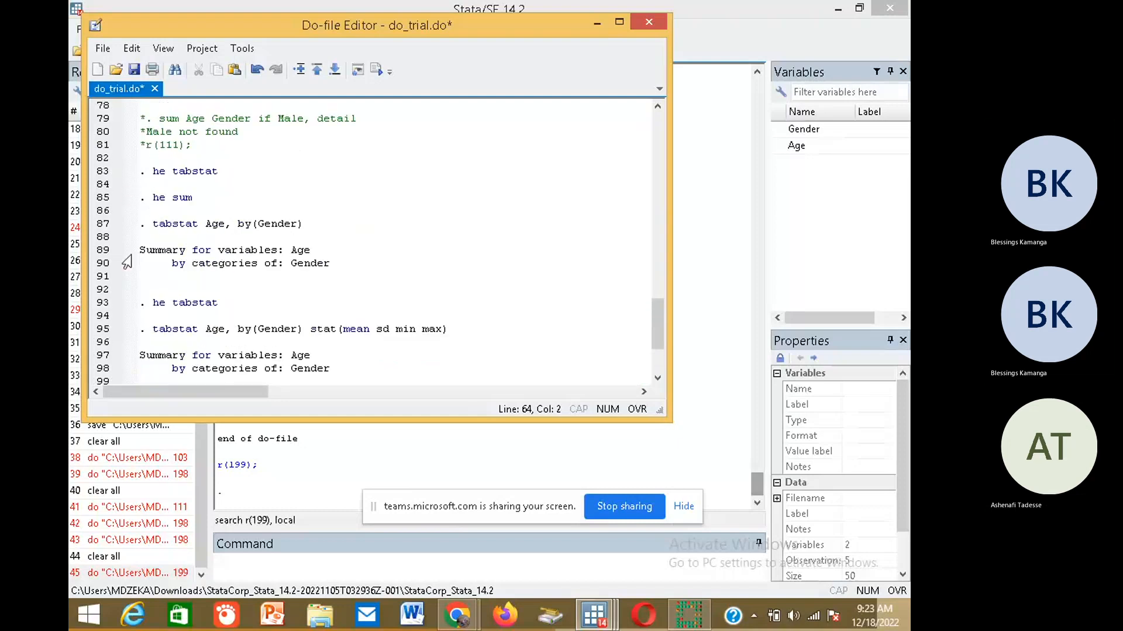
{"action": "left_click", "coordinate": [144, 252]}
{"action": "left_click_drag", "start_coordinate": [143, 252], "coordinate": [138, 253]}
{"action": "key", "text": "Left"}
{"action": "type", "text": "*"}
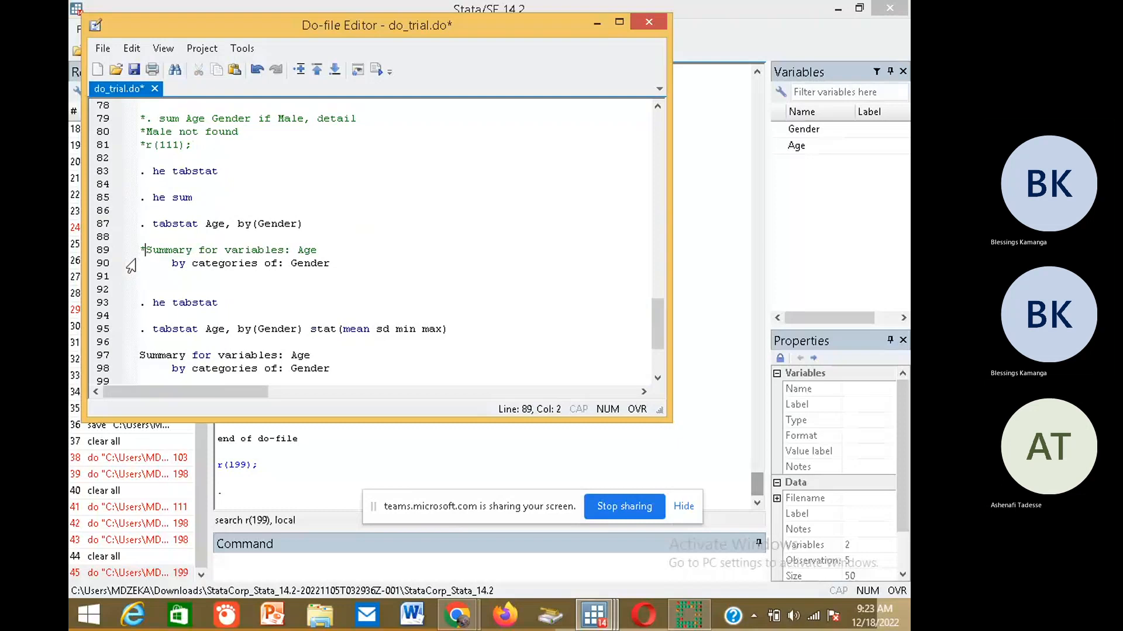
{"action": "key", "text": "Down"}
{"action": "type", "text": "*"}
{"action": "key", "text": "Down"}
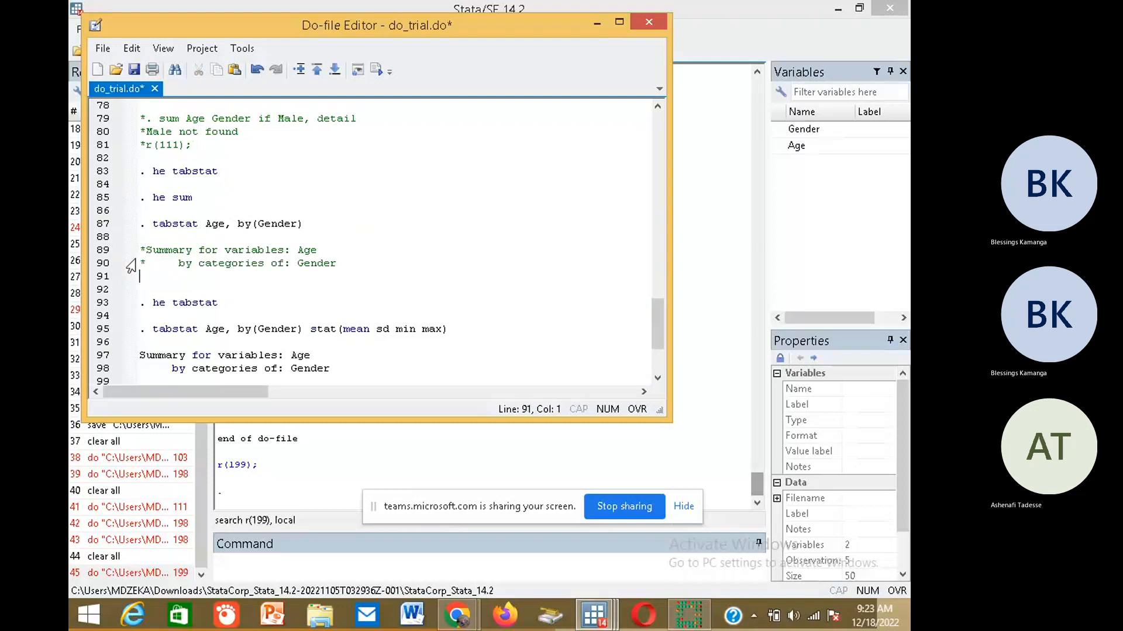
Mark the two summary output lines below tabstat Age, by(Gender) stat(mean sd min max) as comments with ///
{"action": "key", "text": "Down"}
{"action": "key", "text": "Down"}
{"action": "key", "text": "Down"}
{"action": "key", "text": "Down"}
{"action": "type", "text": "///"}
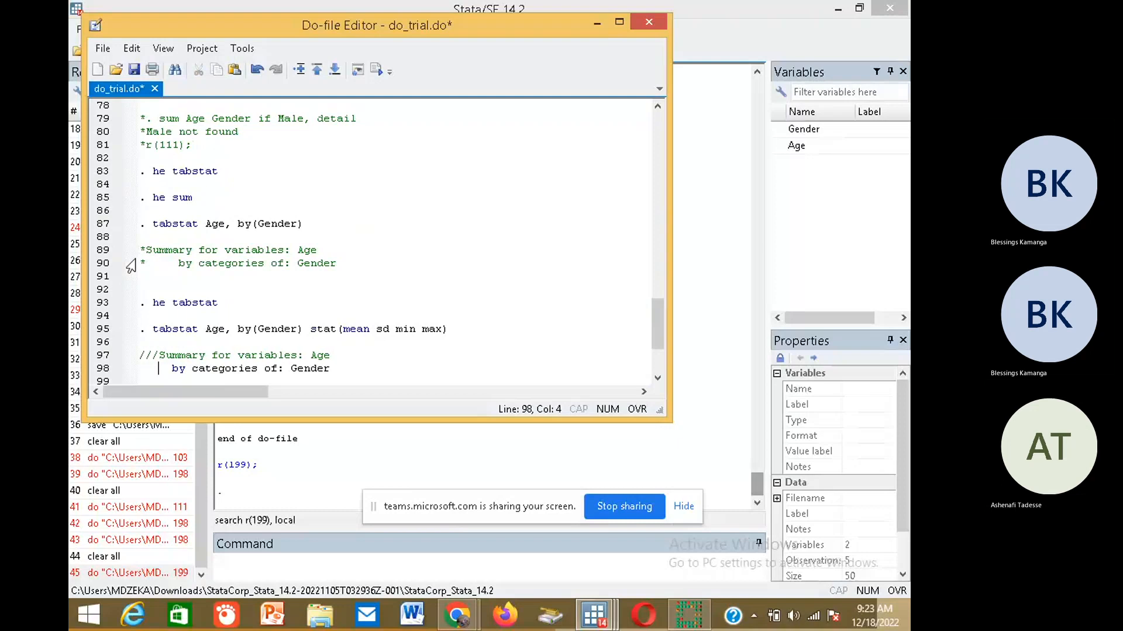
{"action": "key", "text": "Down"}
{"action": "key", "text": "Down"}
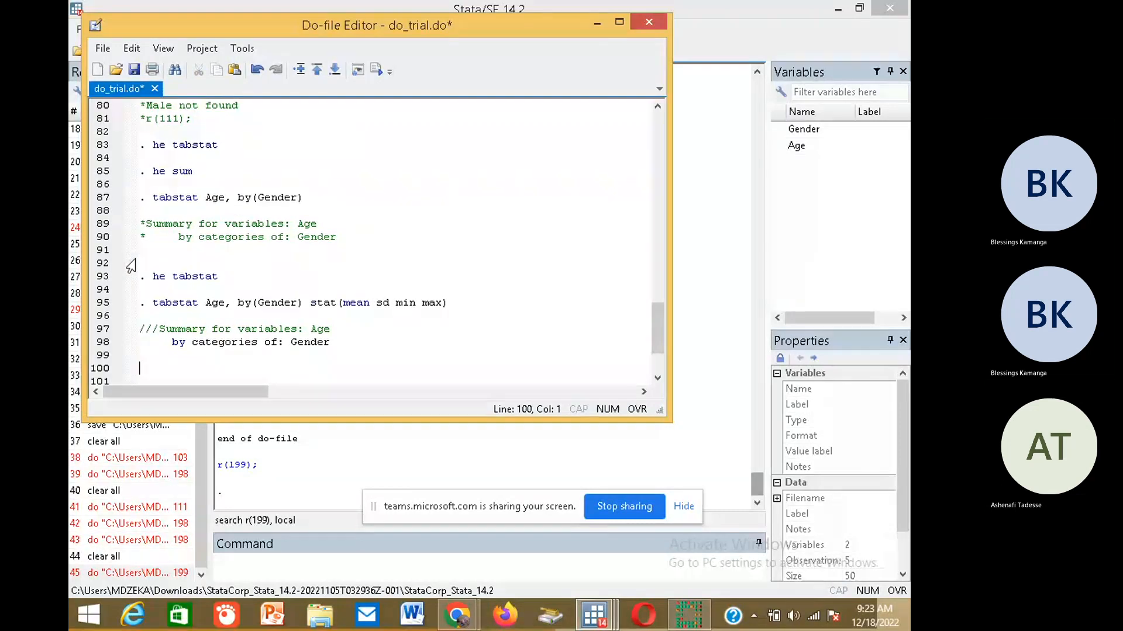
{"action": "key", "text": "Up"}
{"action": "key", "text": "Left"}
{"action": "key", "text": "Left"}
{"action": "key", "text": "Left"}
{"action": "key", "text": "Right"}
{"action": "type", "text": "///"}
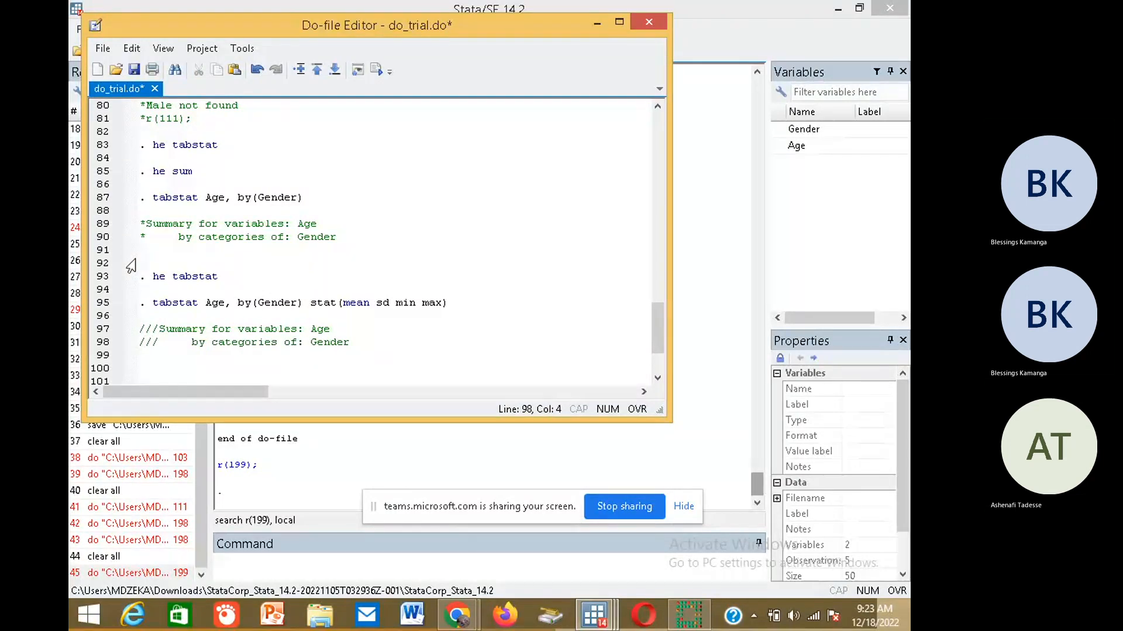
{"action": "left_click_drag", "start_coordinate": [270, 237], "coordinate": [269, 249]}
{"action": "scroll", "coordinate": [271, 249], "scroll_direction": "up", "scroll_amount": 4}
{"action": "left_click", "coordinate": [303, 209]}
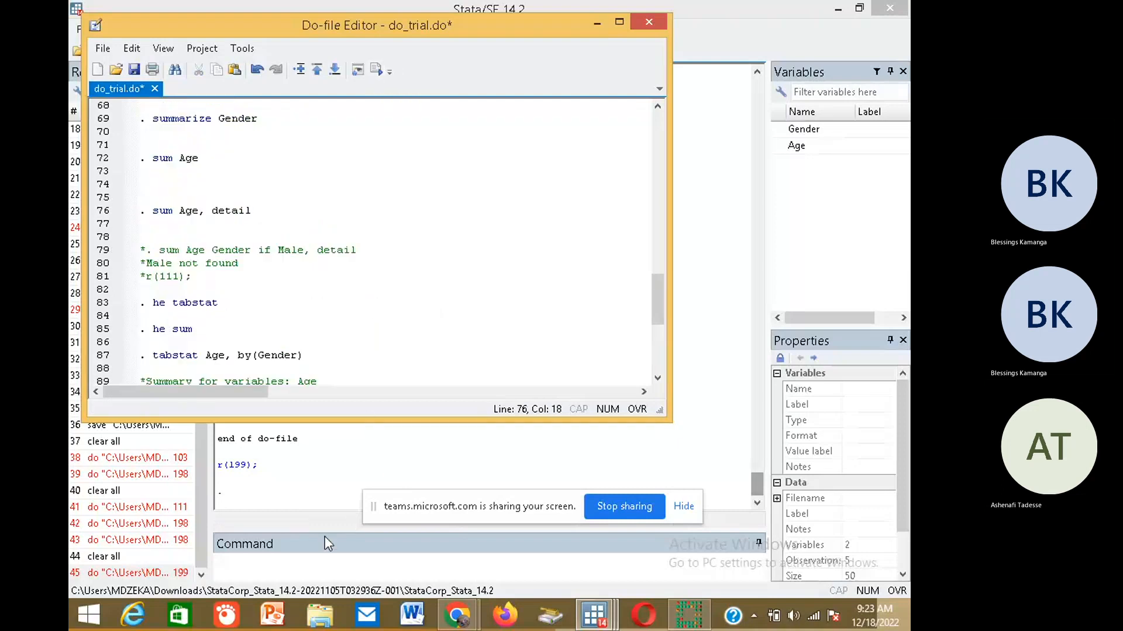
Clear all data from memory with the clear all command
{"action": "left_click", "coordinate": [283, 559]}
{"action": "type", "text": "cl"}
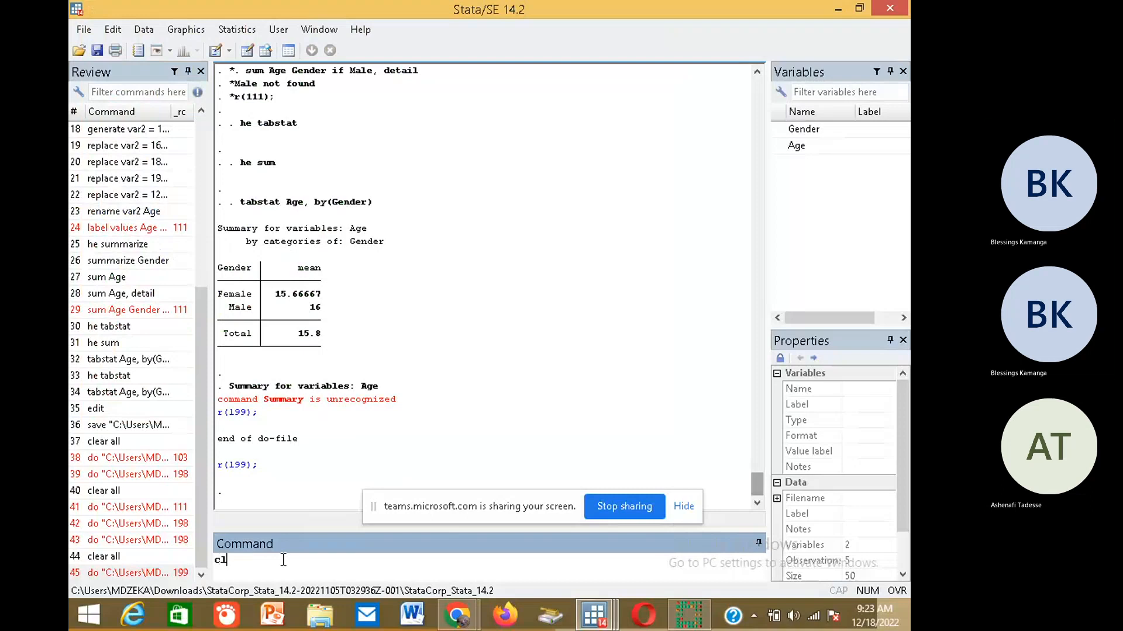
{"action": "type", "text": "era"}
{"action": "type", "text": " all"}
{"action": "key", "text": "Return"}
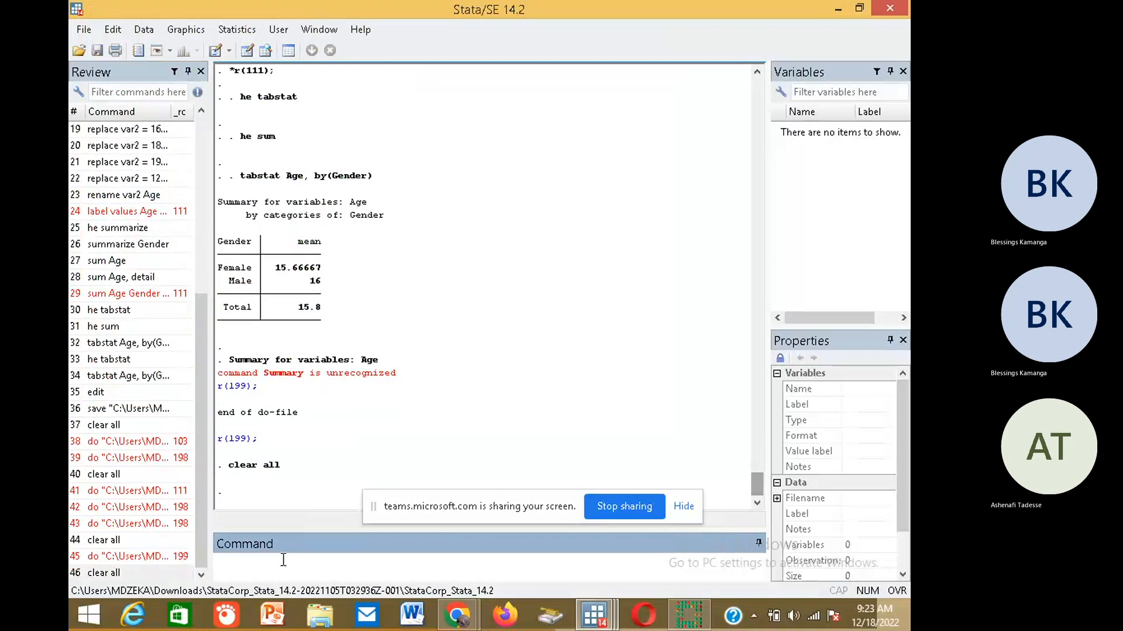
Execute the corrected do_trial.do on the emptied memory, declining each request to change to edit mode
{"action": "left_click", "coordinate": [594, 613]}
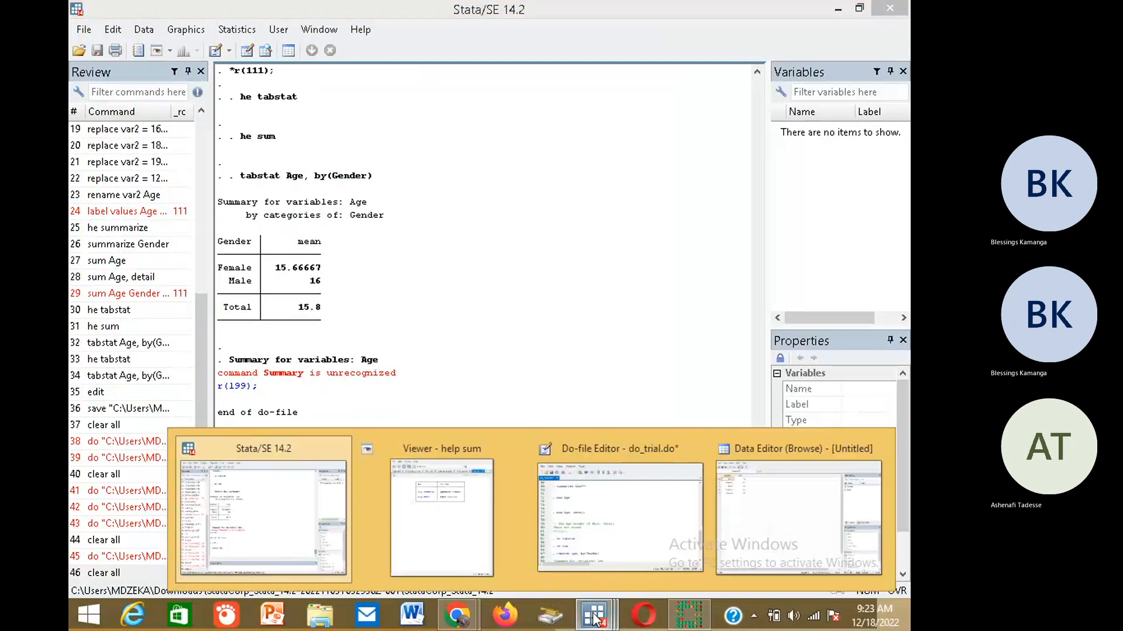
{"action": "left_click", "coordinate": [675, 523]}
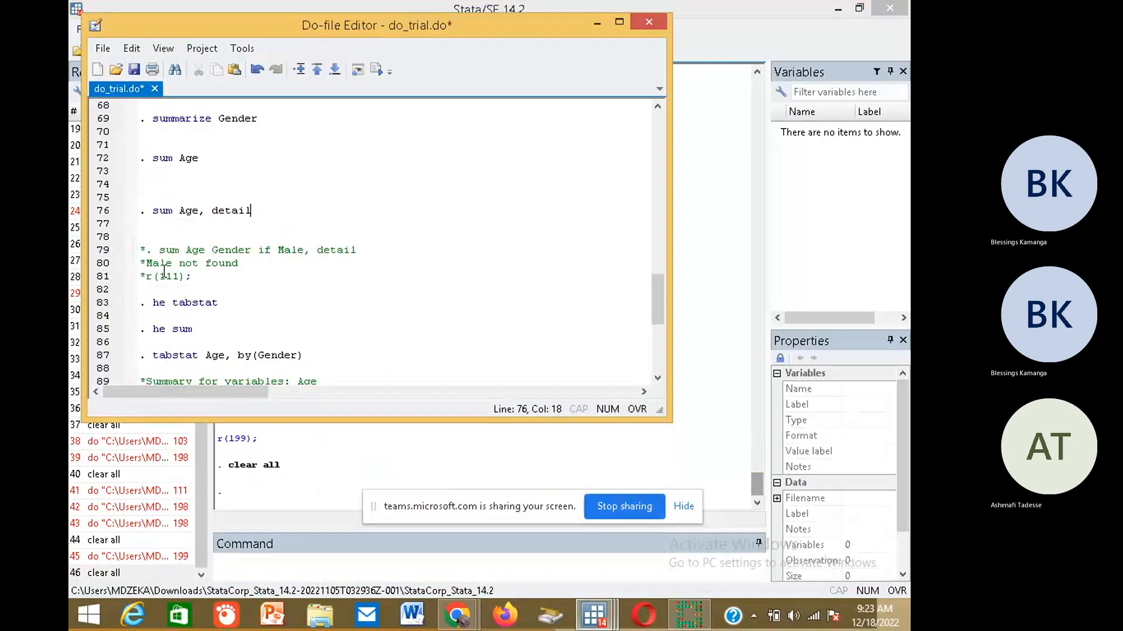
{"action": "left_click", "coordinate": [377, 68]}
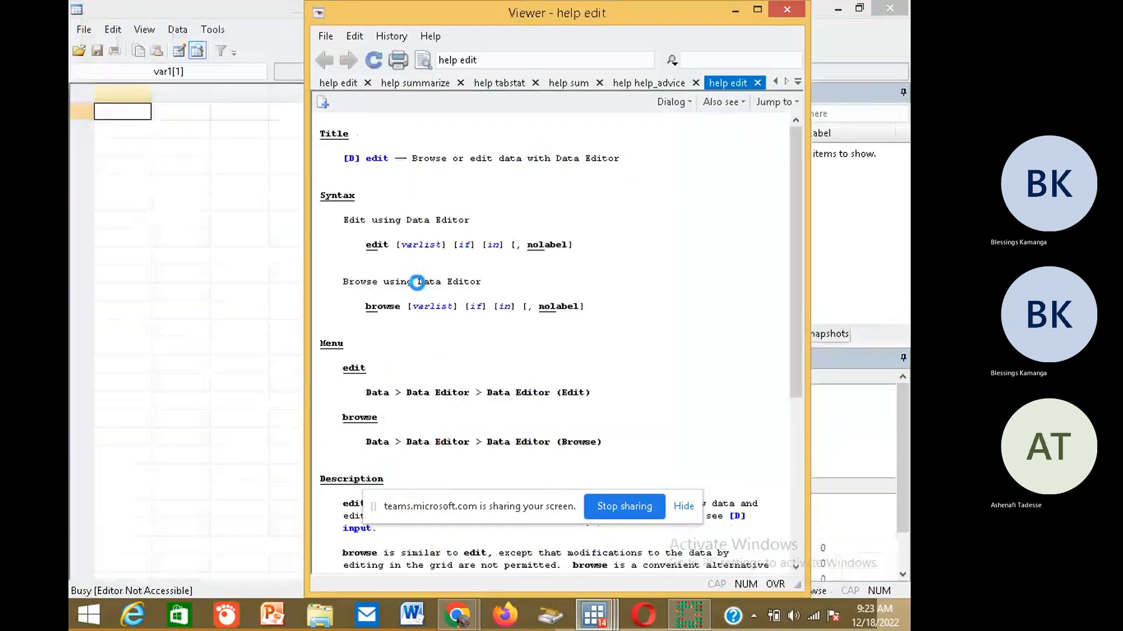
{"action": "left_click", "coordinate": [582, 325]}
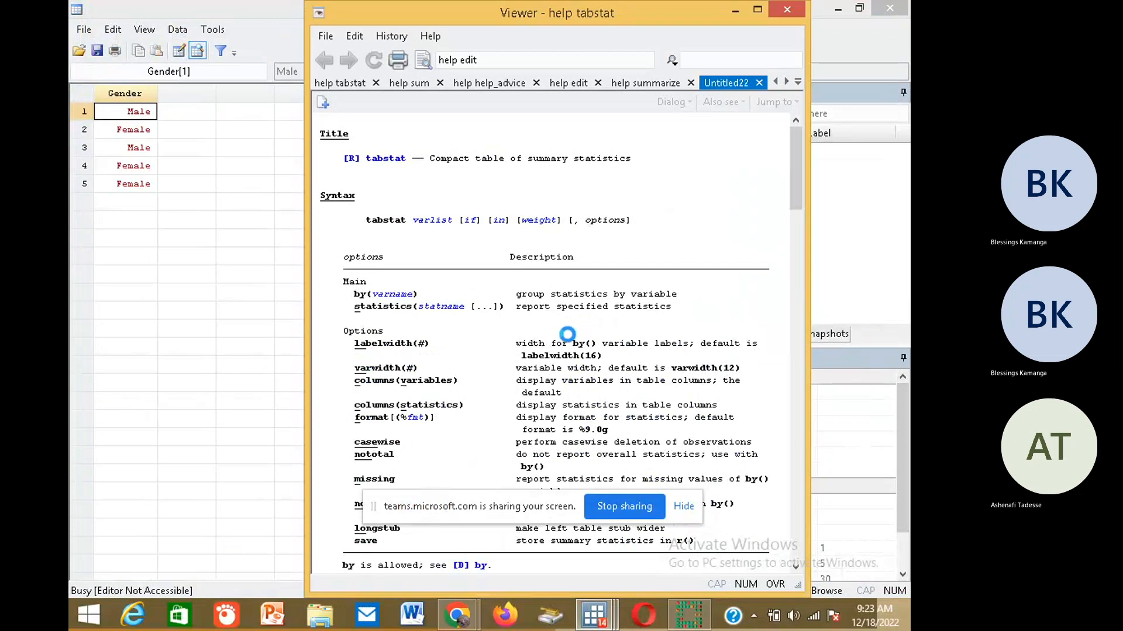
{"action": "left_click", "coordinate": [597, 323]}
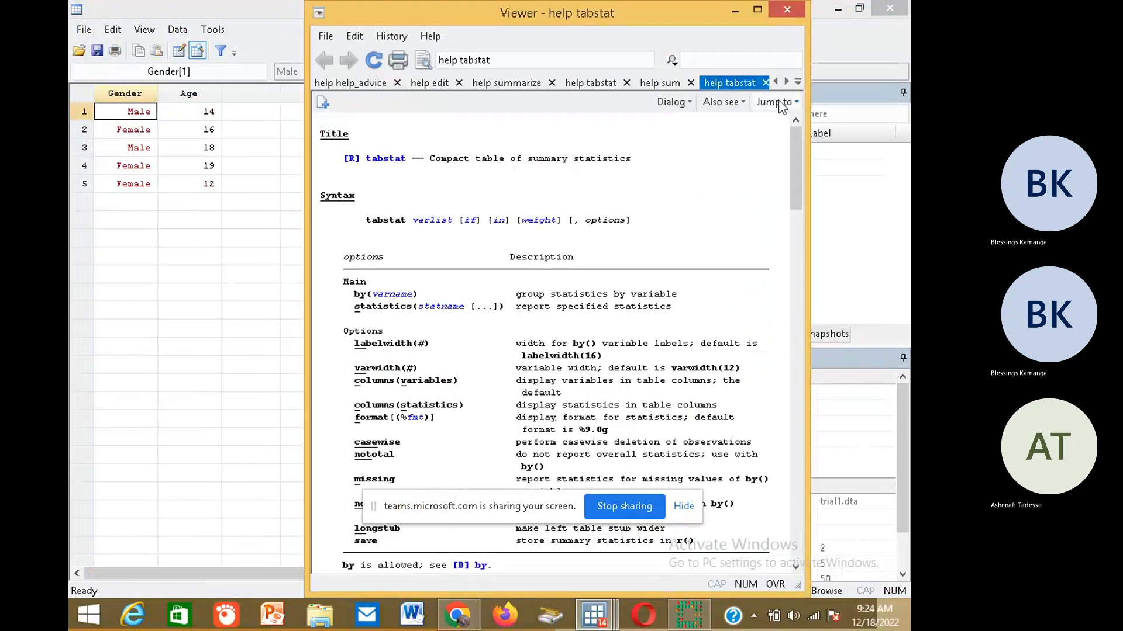
Inspect the properties of the Gender and Age variables and review the do-file's output in the main Stata window
{"action": "left_click", "coordinate": [838, 9]}
{"action": "left_click", "coordinate": [276, 515]}
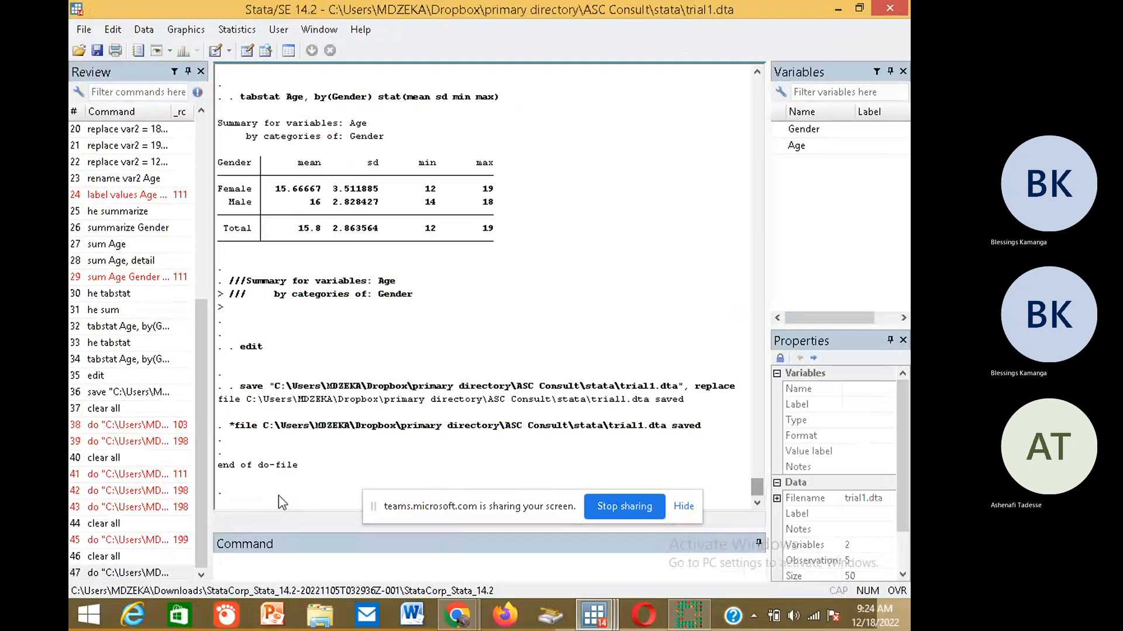
{"action": "left_click", "coordinate": [813, 131]}
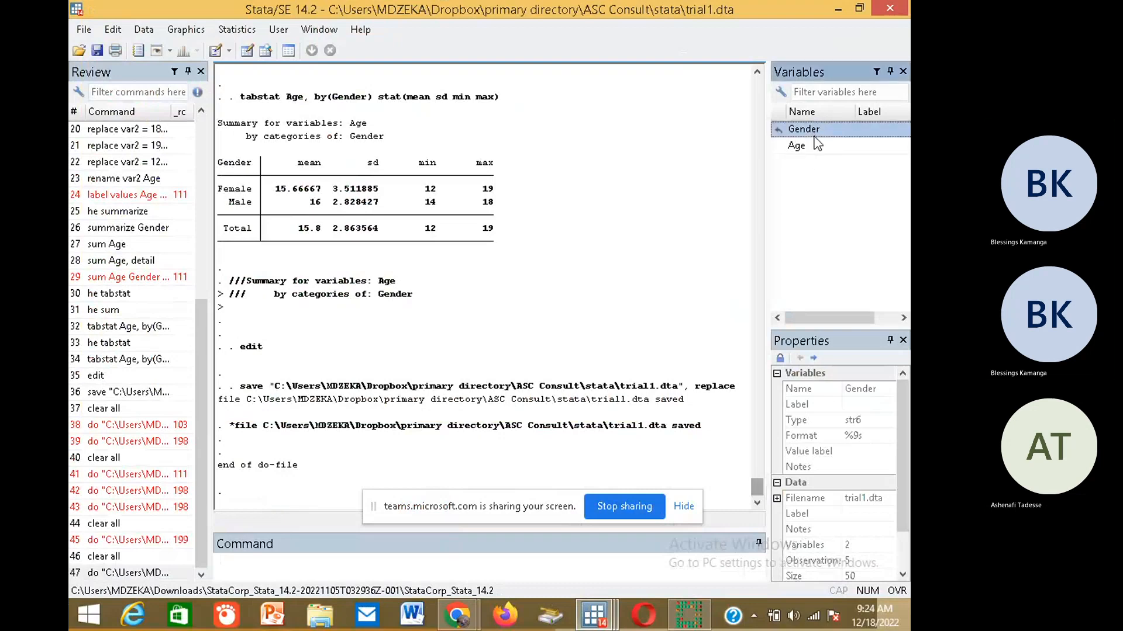
{"action": "left_click", "coordinate": [817, 146]}
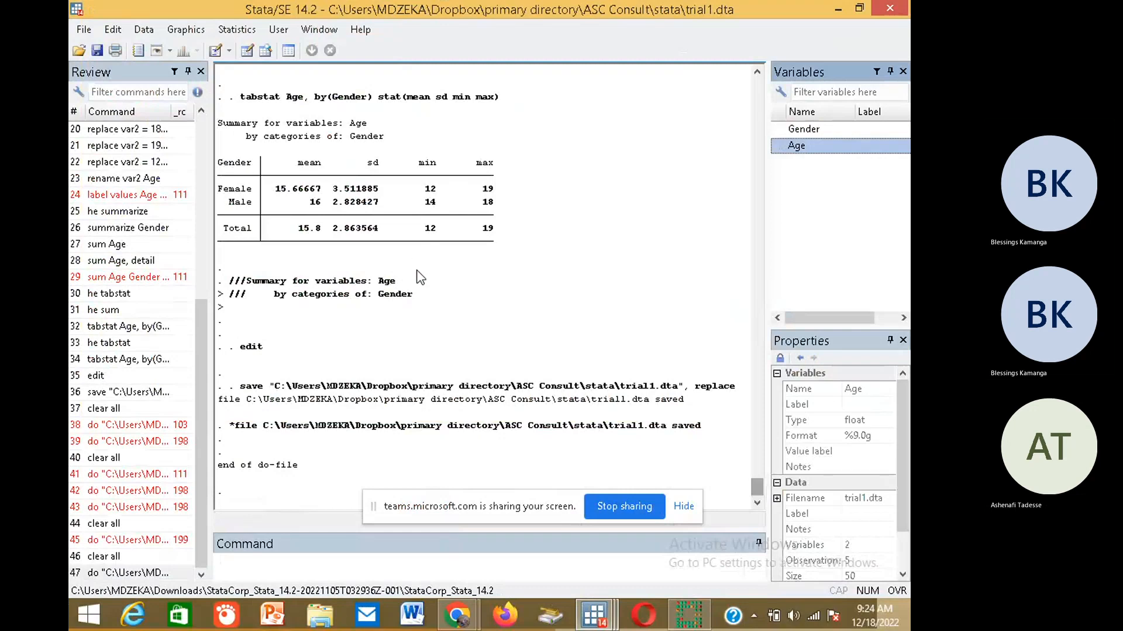
{"action": "left_click", "coordinate": [749, 322]}
{"action": "scroll", "coordinate": [754, 339], "scroll_direction": "up", "scroll_amount": 8}
{"action": "scroll", "coordinate": [430, 317], "scroll_direction": "down", "scroll_amount": 6}
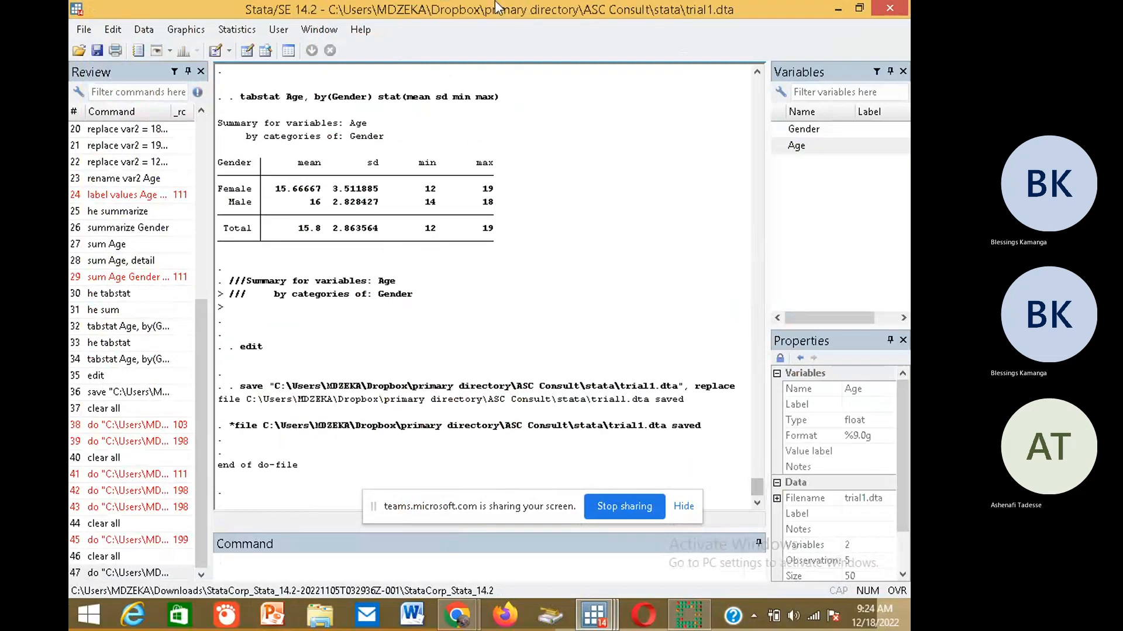
Return to the Do-file Editor, enlarge it to full screen and save the corrected do_trial.do
{"action": "left_click", "coordinate": [839, 10]}
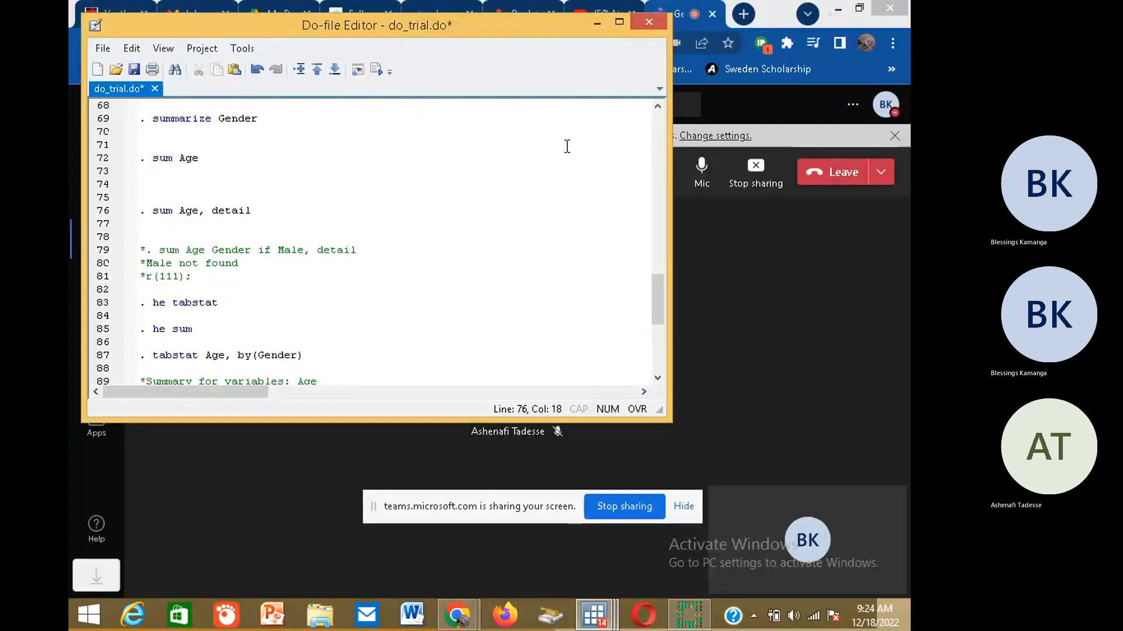
{"action": "left_click", "coordinate": [618, 21]}
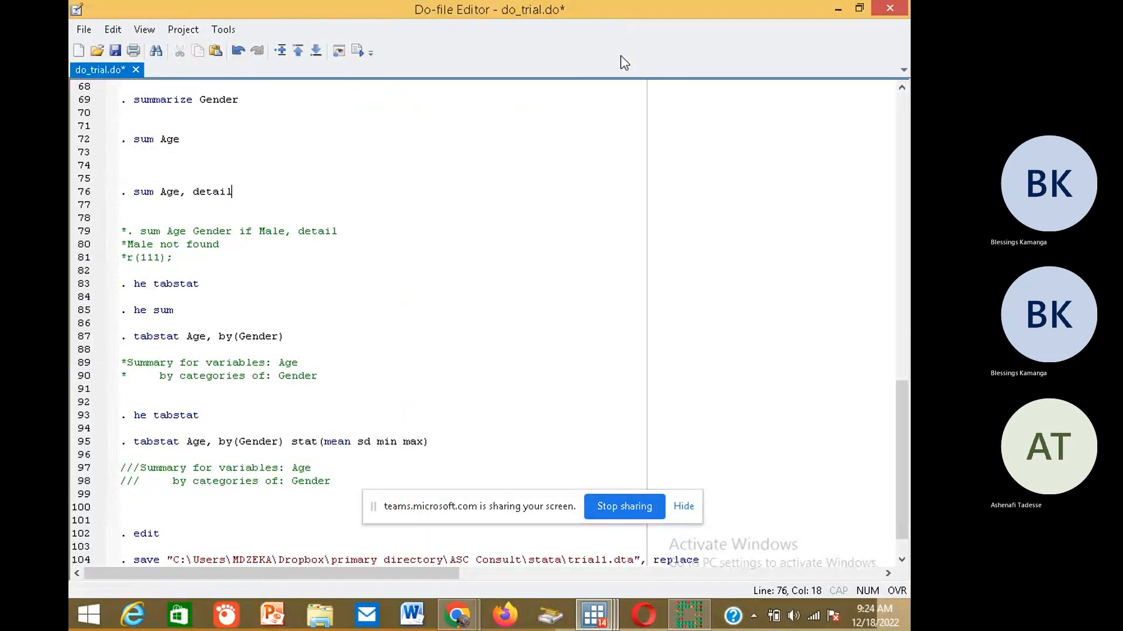
{"action": "scroll", "coordinate": [133, 398], "scroll_direction": "up", "scroll_amount": 20}
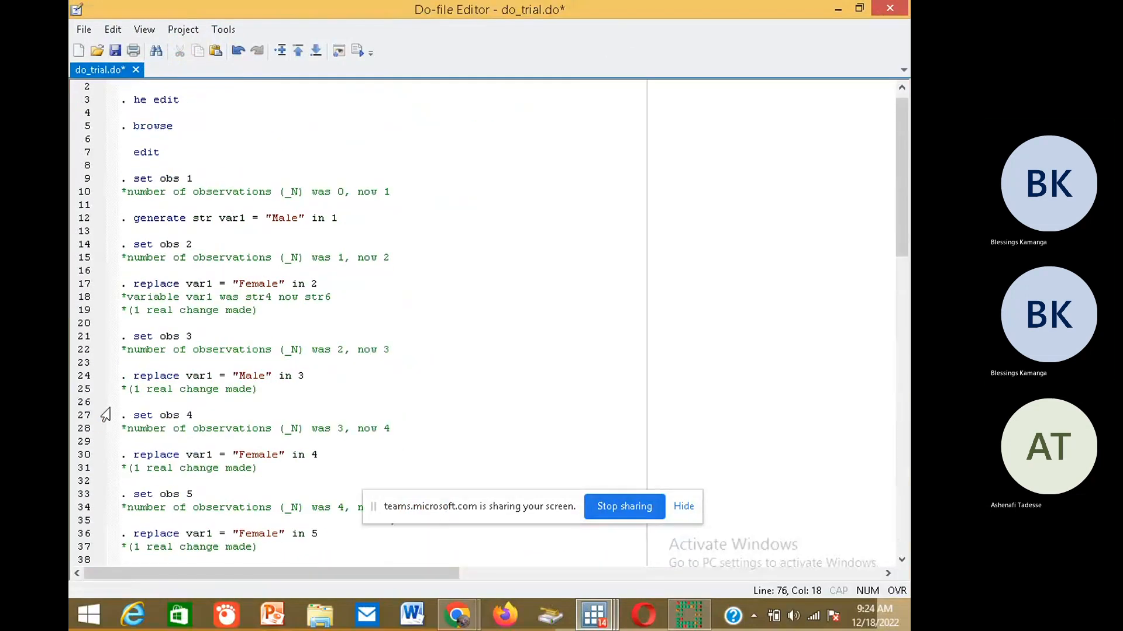
{"action": "left_click", "coordinate": [115, 50]}
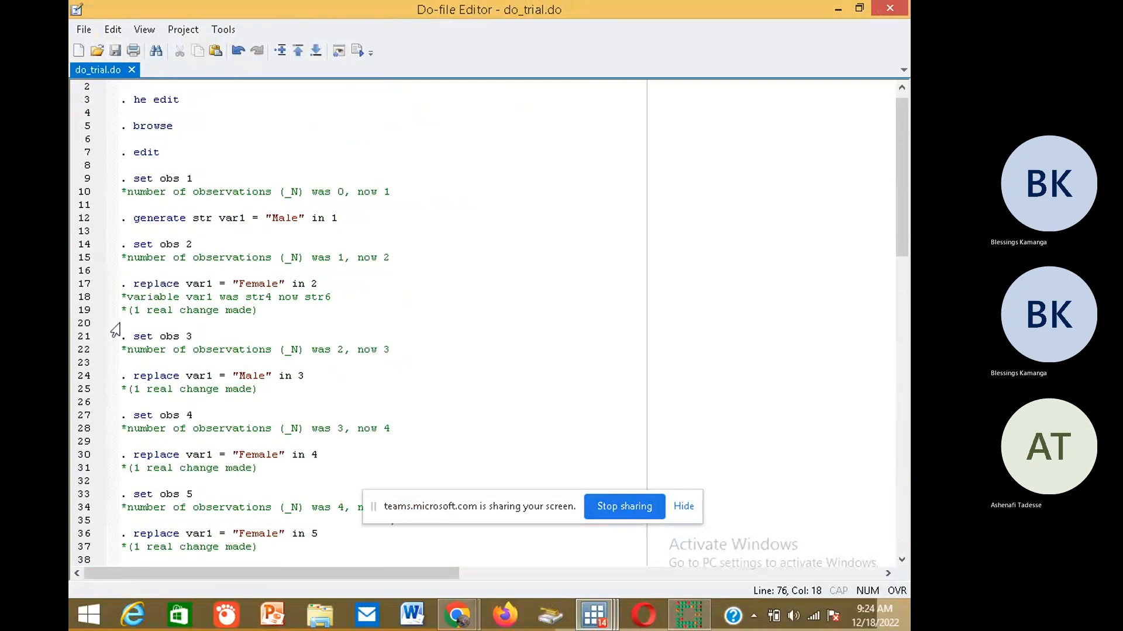
Save a copy of the do-file as ado_trial in the stata folder with the Ado-file (*.ado) type
{"action": "scroll", "coordinate": [403, 200], "scroll_direction": "up", "scroll_amount": 1}
{"action": "scroll", "coordinate": [818, 275], "scroll_direction": "down", "scroll_amount": 4}
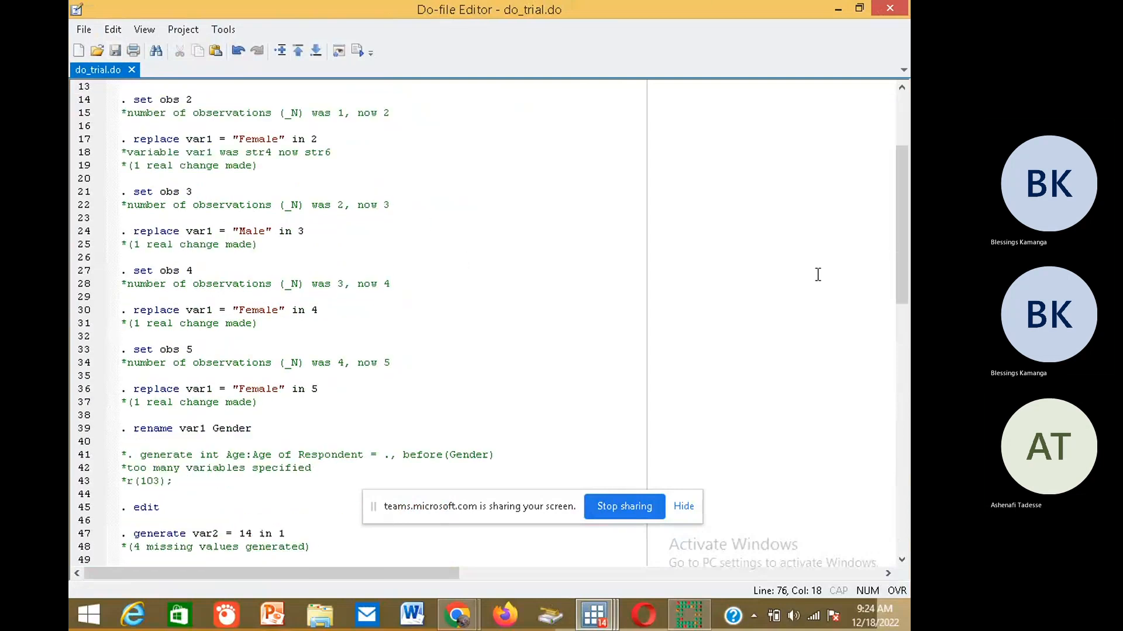
{"action": "scroll", "coordinate": [821, 264], "scroll_direction": "down", "scroll_amount": 19}
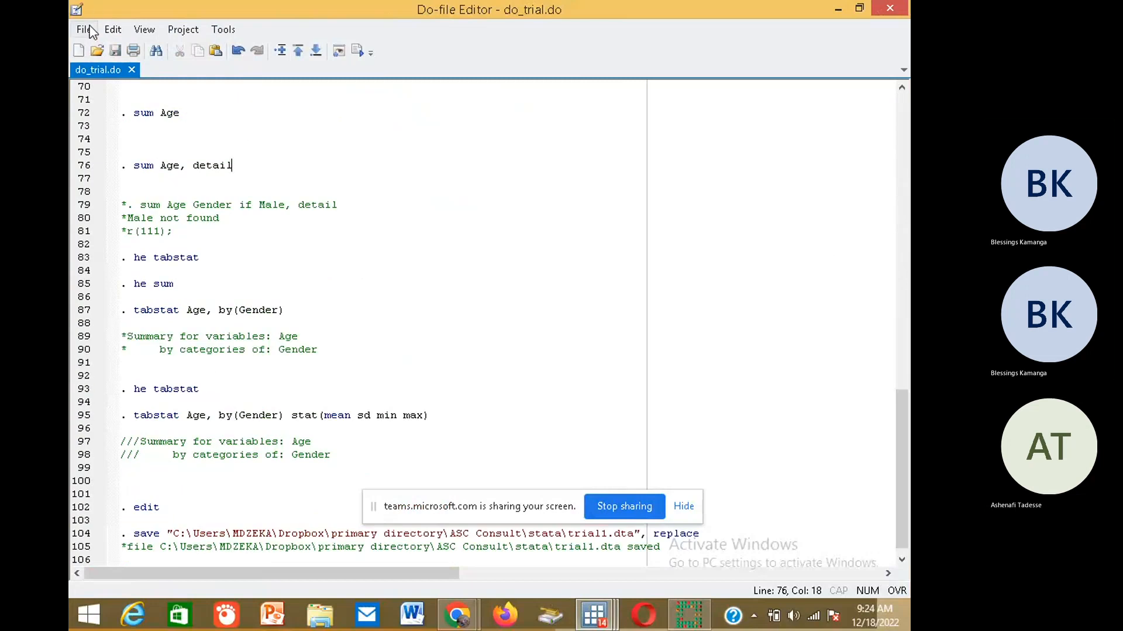
{"action": "left_click", "coordinate": [88, 30]}
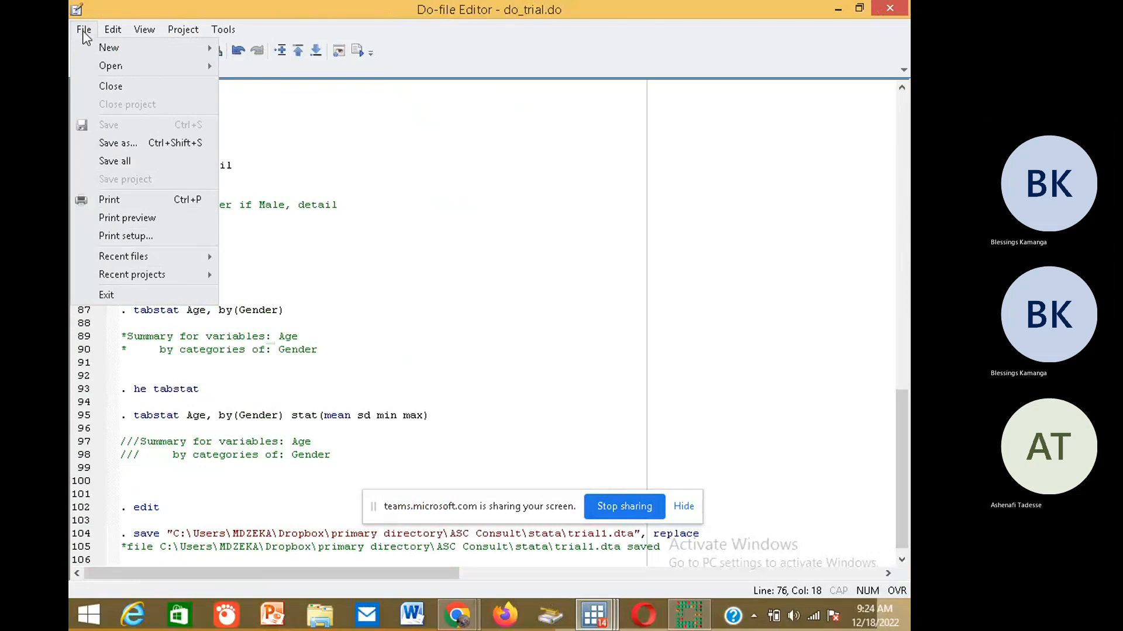
{"action": "mouse_move", "coordinate": [82, 48]}
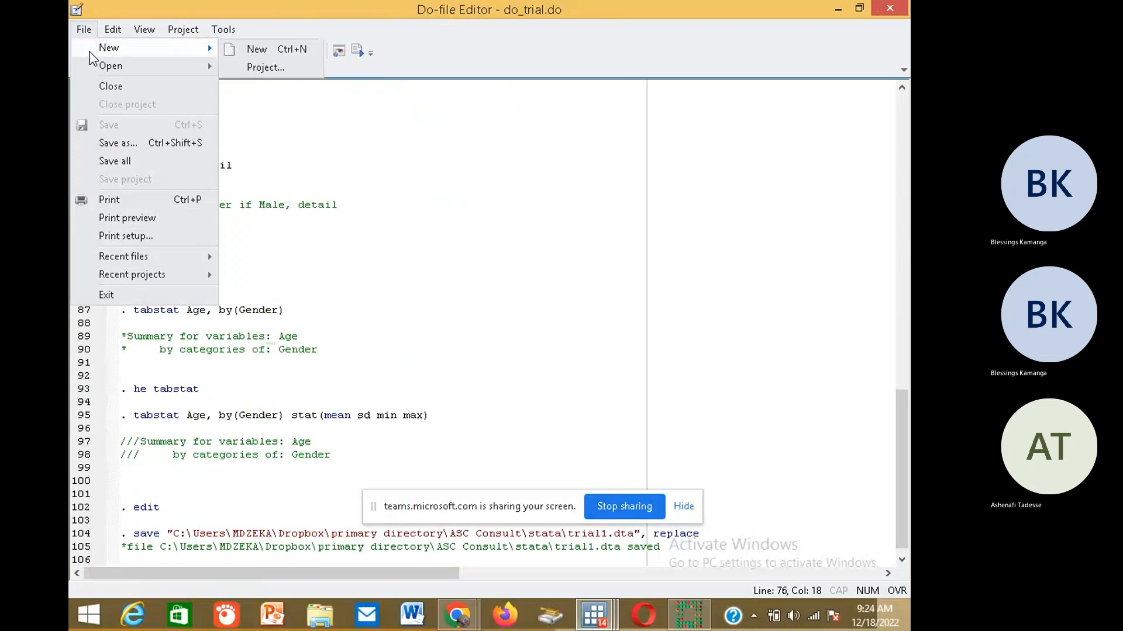
{"action": "left_click", "coordinate": [159, 144]}
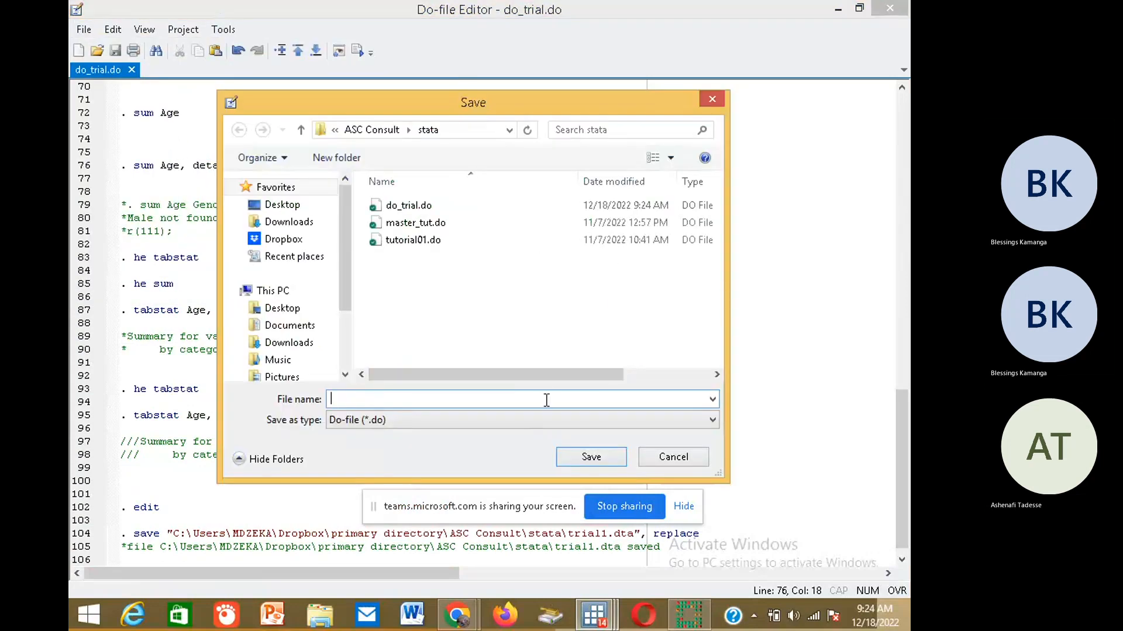
{"action": "left_click", "coordinate": [707, 421]}
{"action": "left_click", "coordinate": [704, 421]}
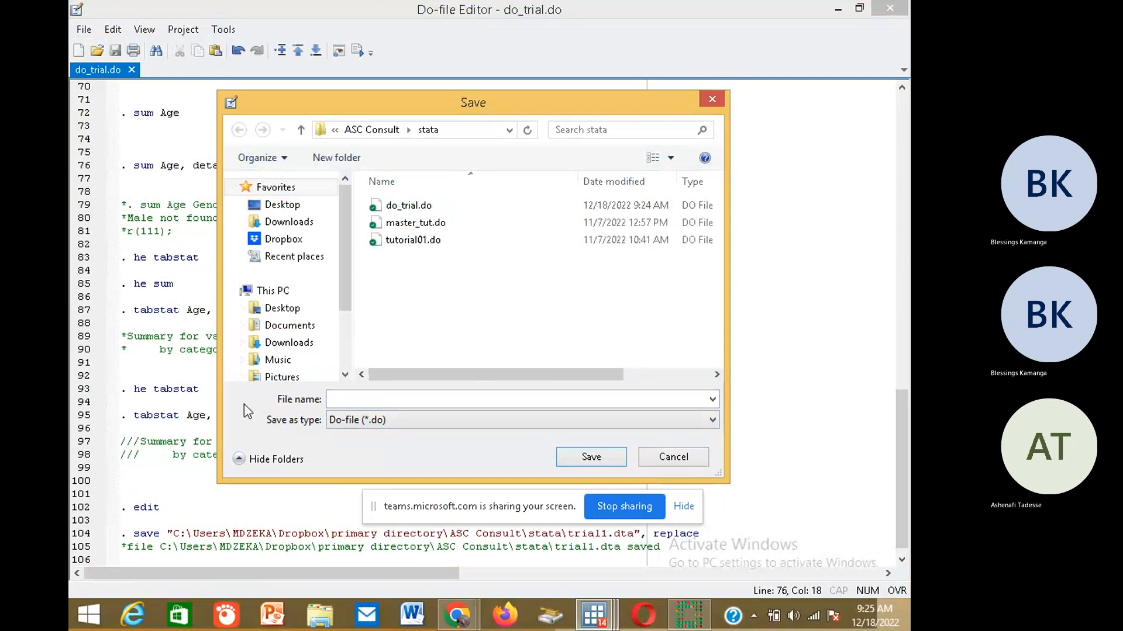
{"action": "left_click", "coordinate": [552, 419]}
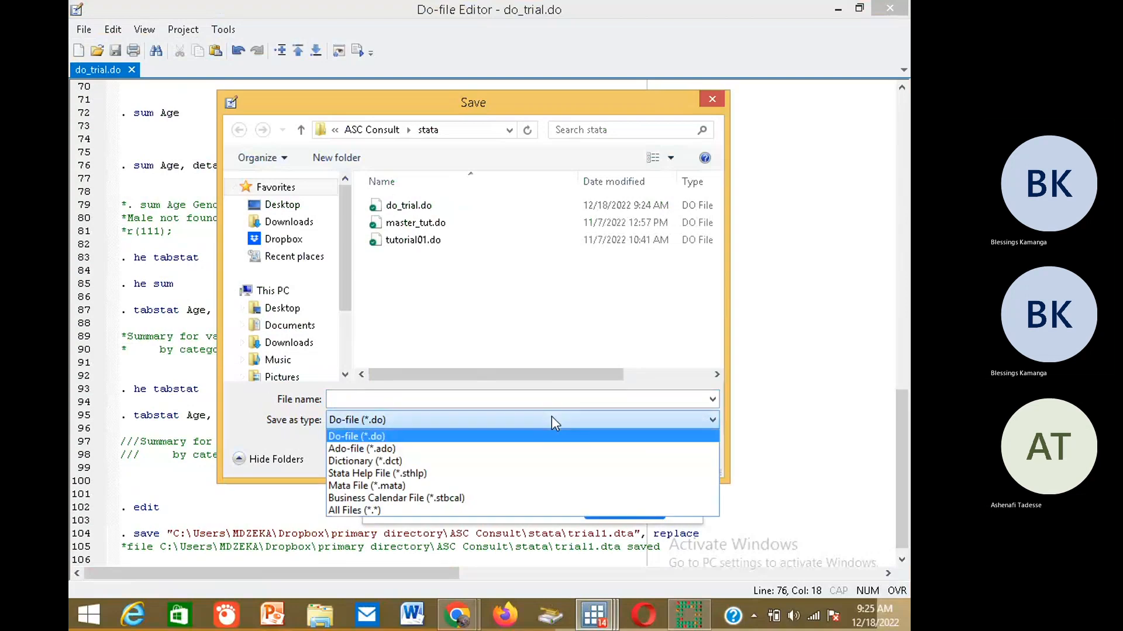
{"action": "left_click", "coordinate": [474, 450]}
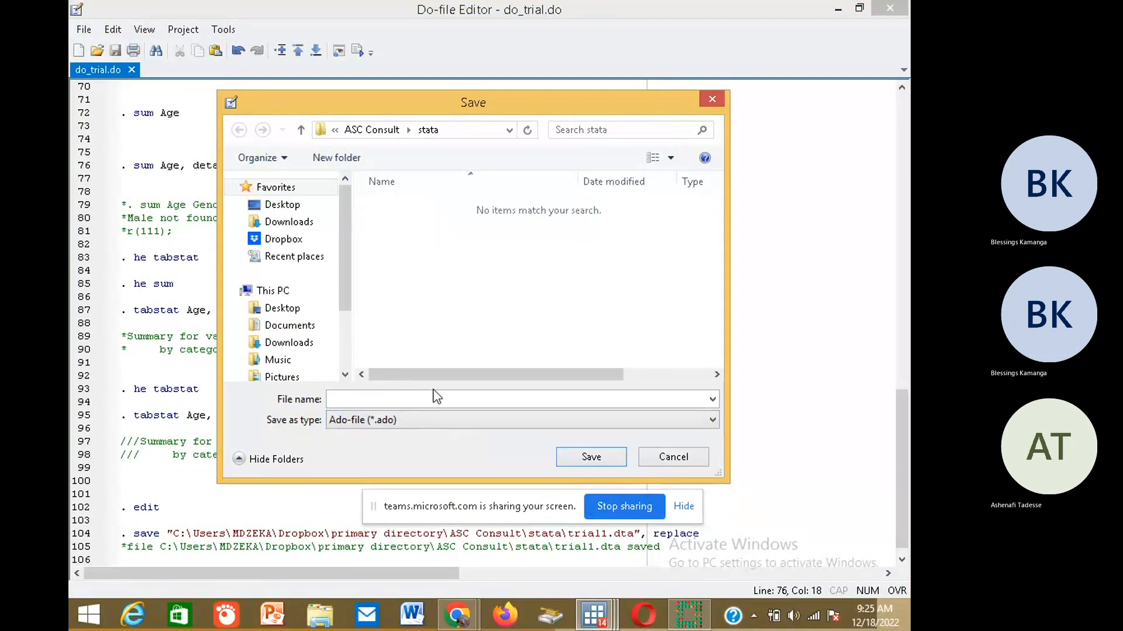
{"action": "left_click", "coordinate": [409, 399]}
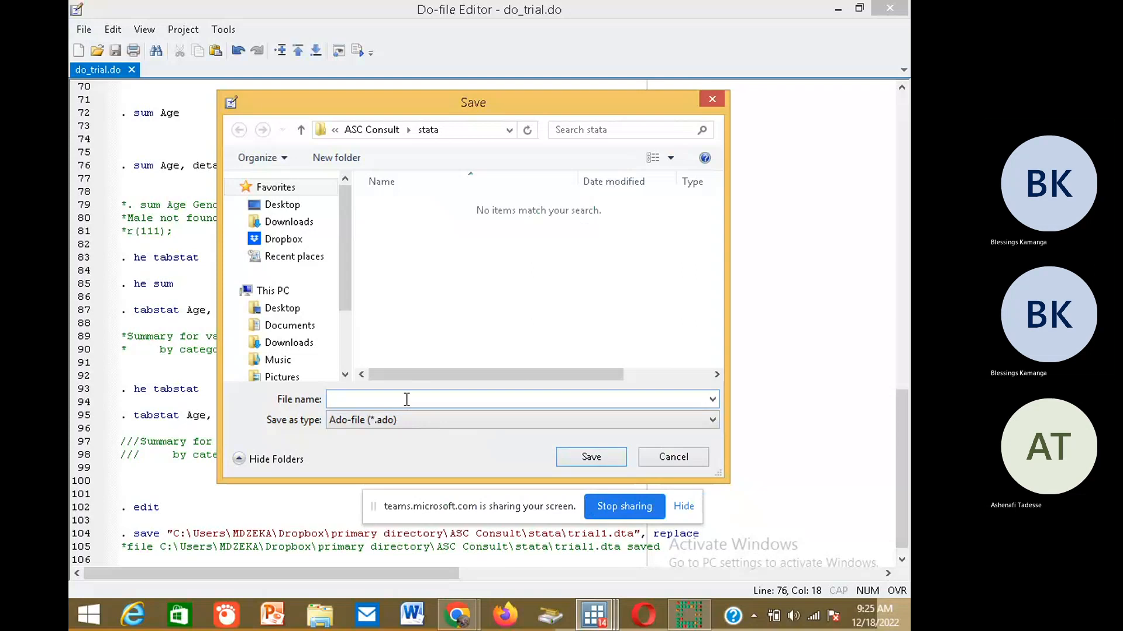
{"action": "type", "text": "ado_trial"}
{"action": "left_click", "coordinate": [567, 455]}
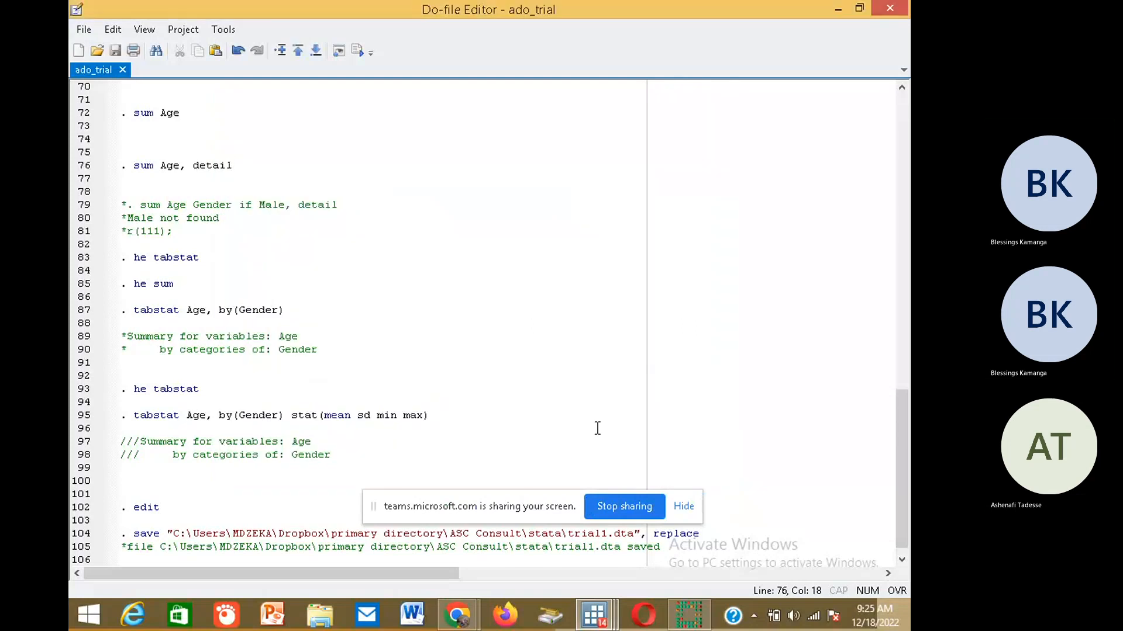
Switch to the Teams meeting in the browser and open its additional options for stopping the recording
{"action": "scroll", "coordinate": [895, 290], "scroll_direction": "down", "scroll_amount": 1}
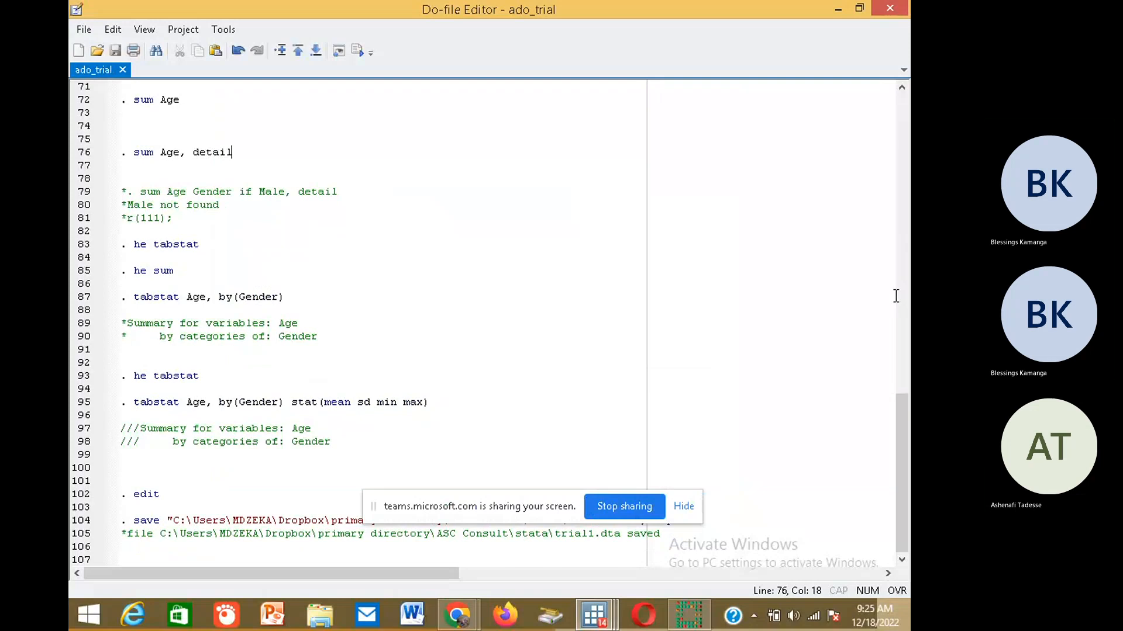
{"action": "scroll", "coordinate": [896, 295], "scroll_direction": "up", "scroll_amount": 20}
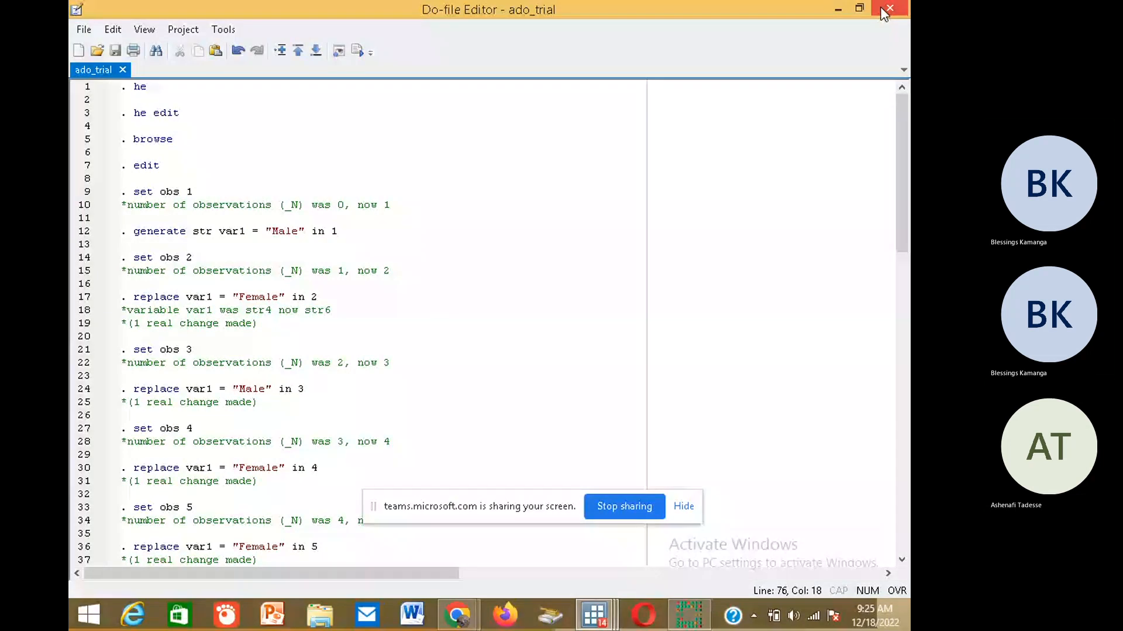
{"action": "left_click", "coordinate": [396, 542]}
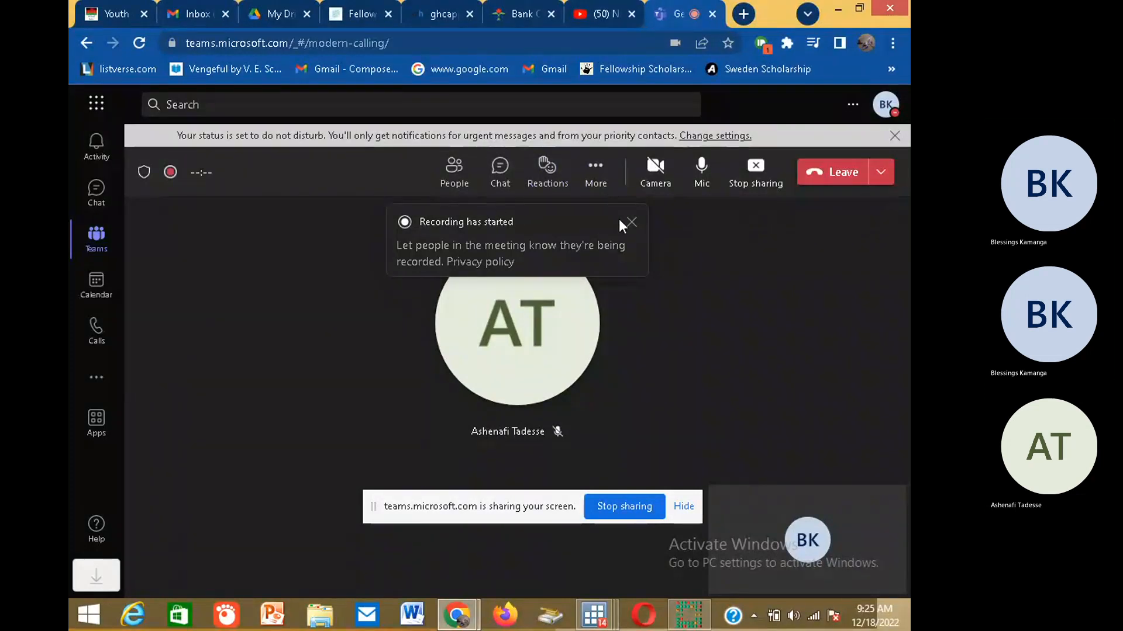
{"action": "left_click", "coordinate": [598, 175]}
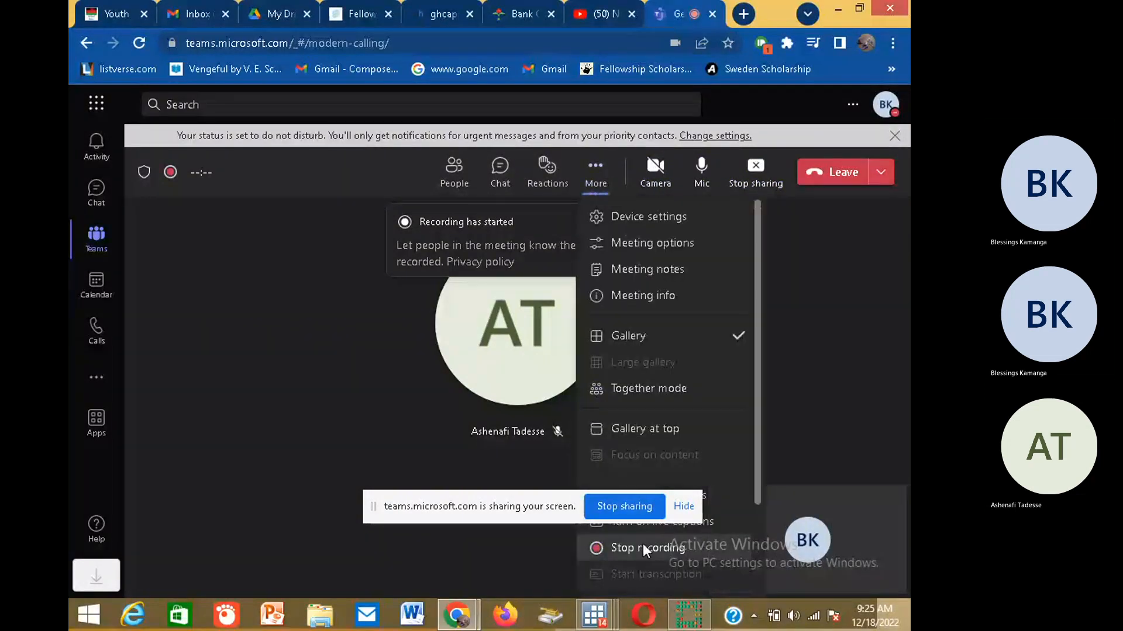